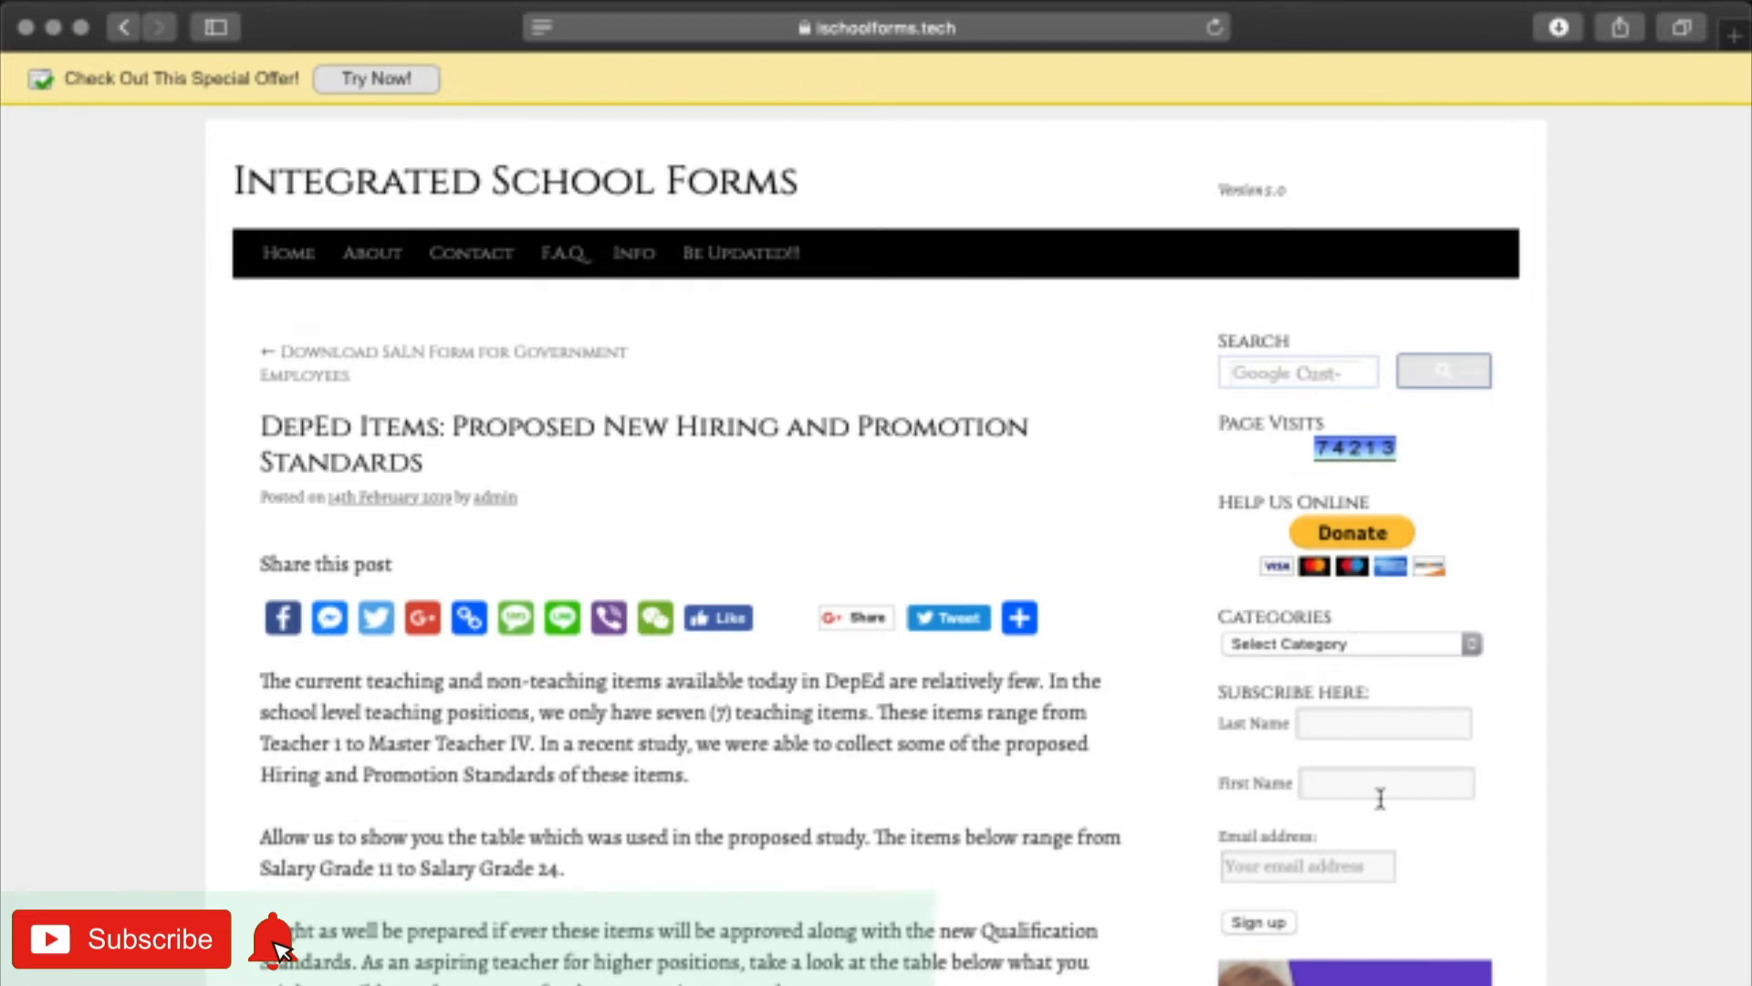
# - Load photopea.com in a new Safari tab
pyautogui.press('super+t')
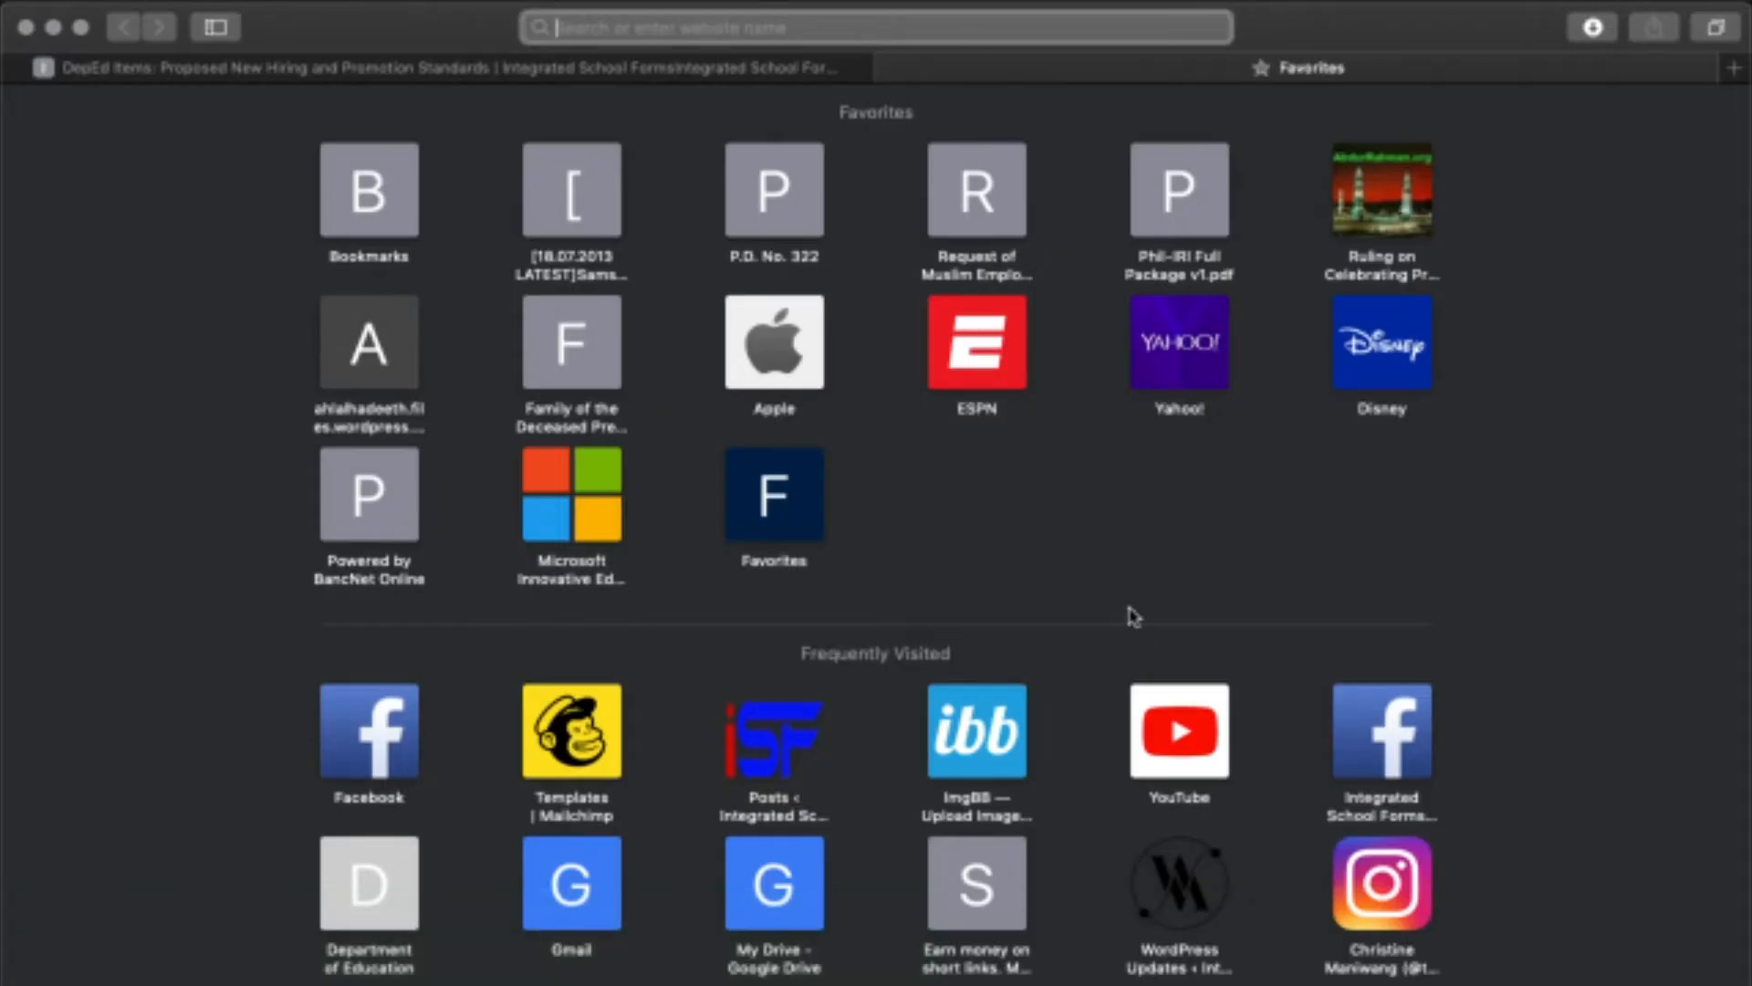
pyautogui.write('ph')
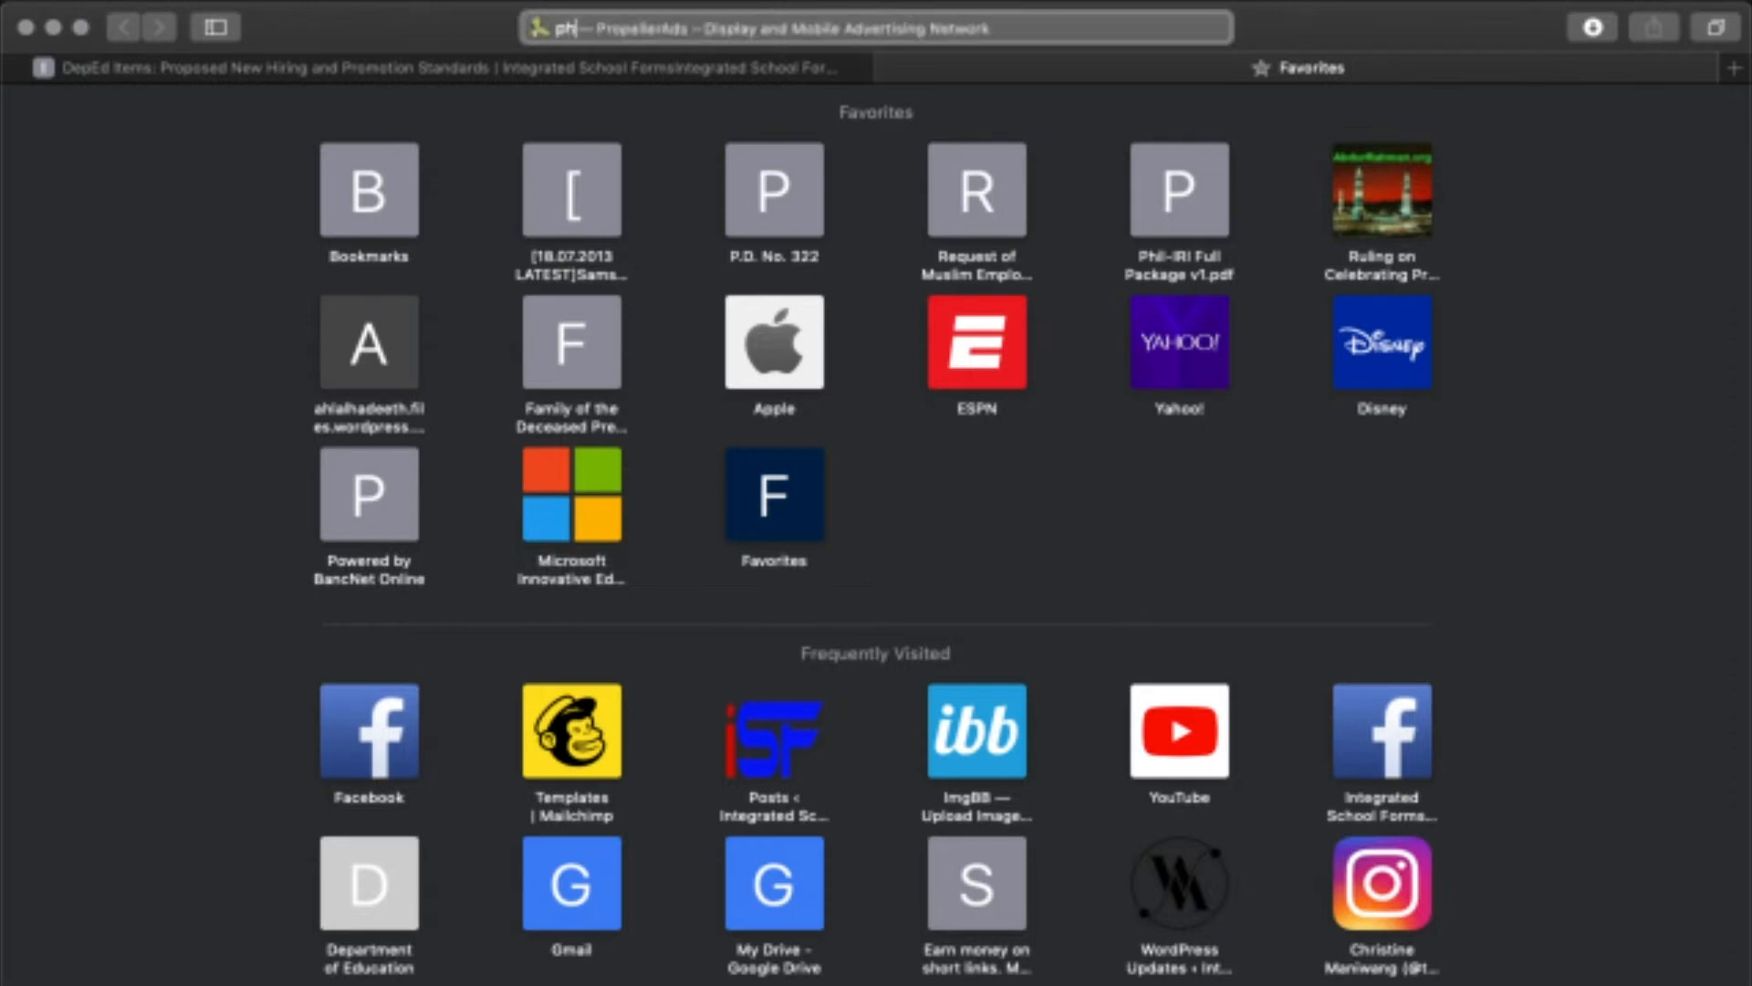
pyautogui.write('otopea.com')
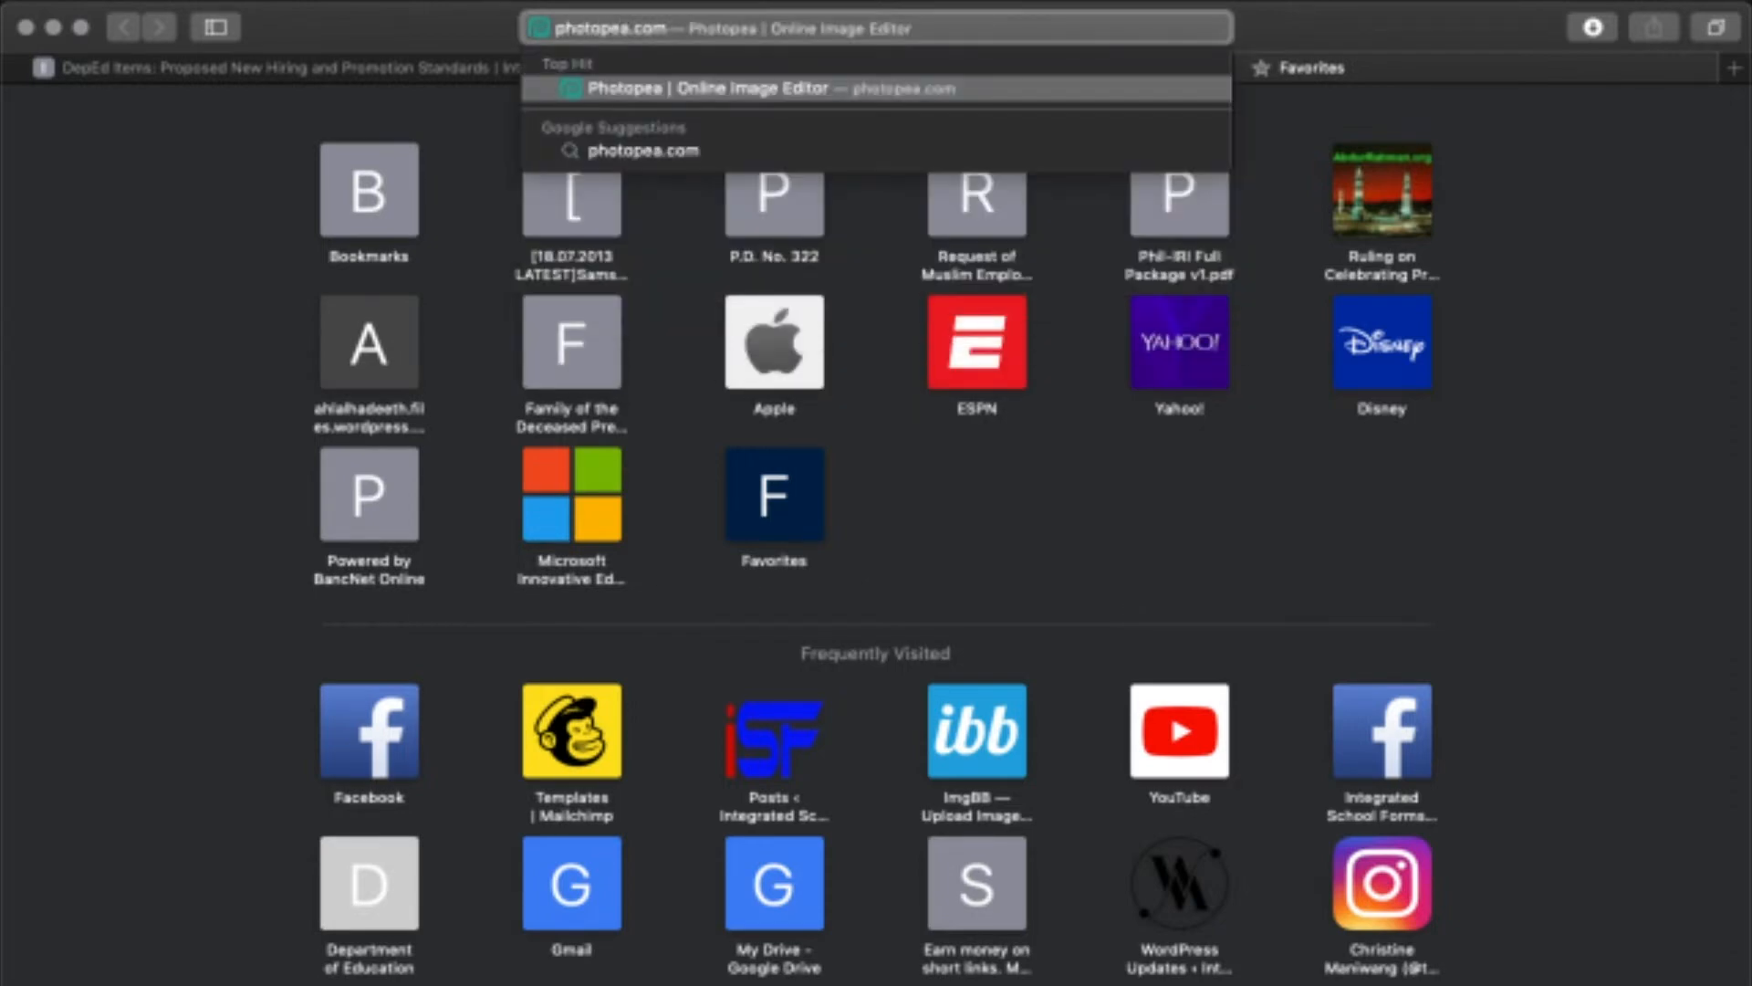
pyautogui.press('Return')
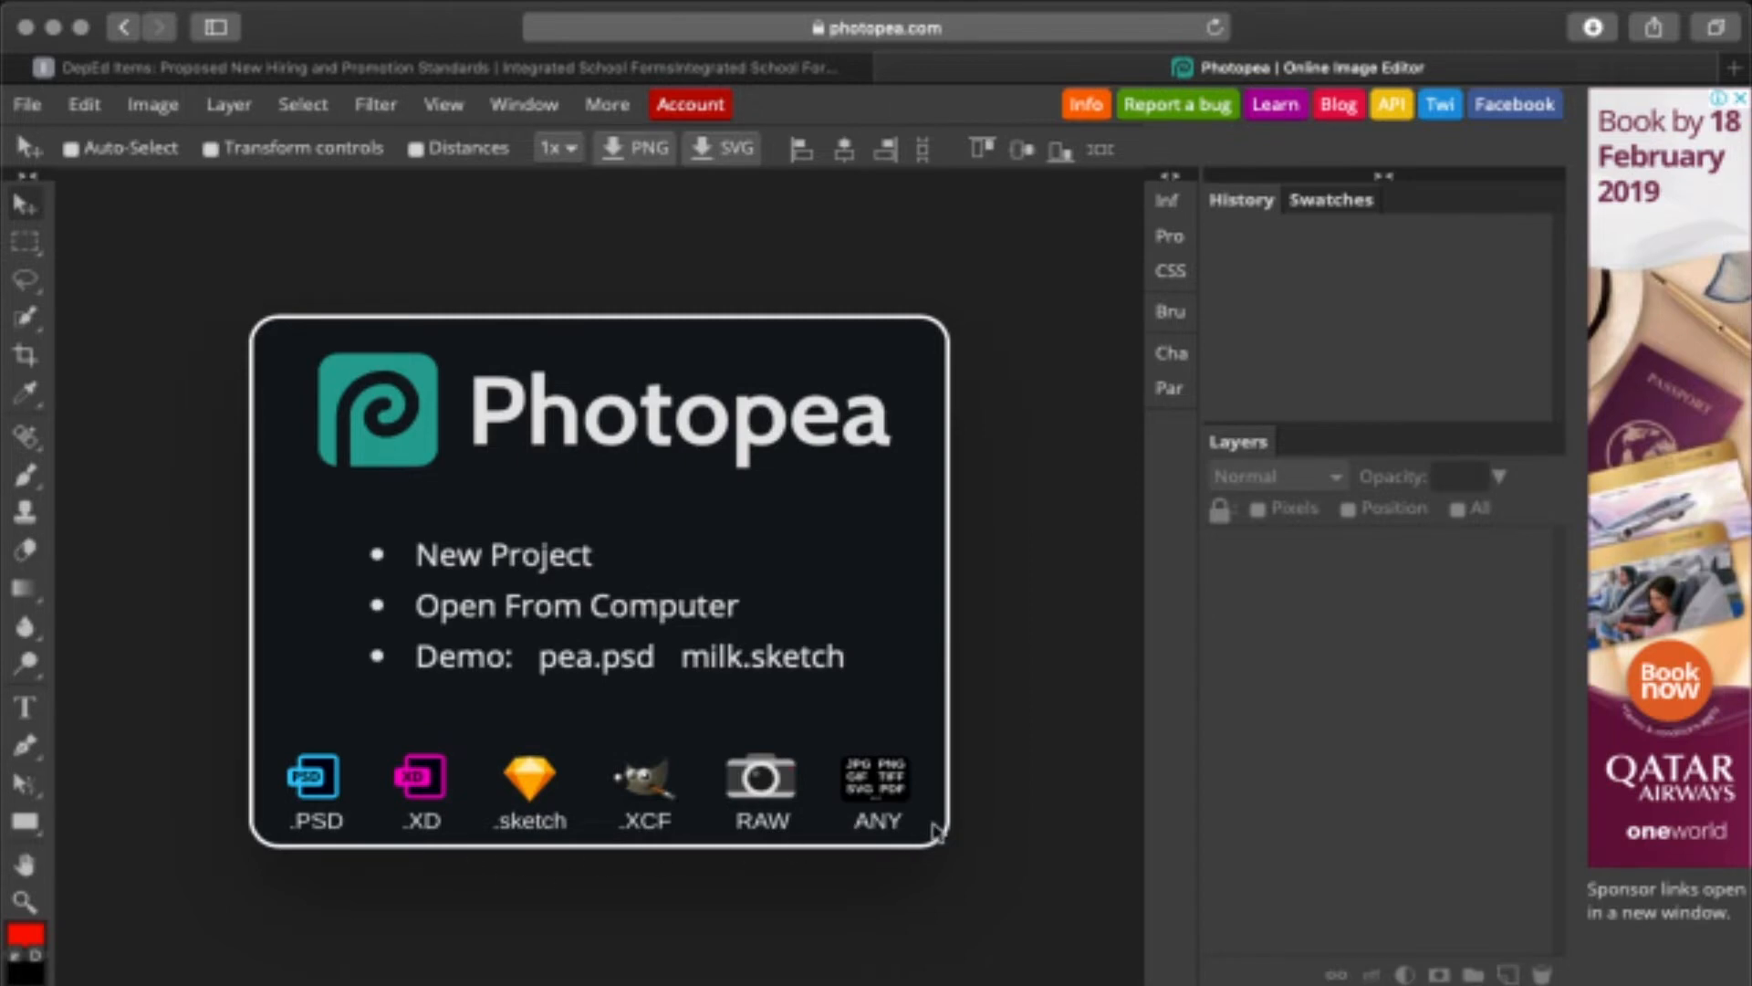
# - Start a new project and choose the A4 print preset at 300 DPI
pyautogui.click(27, 104)
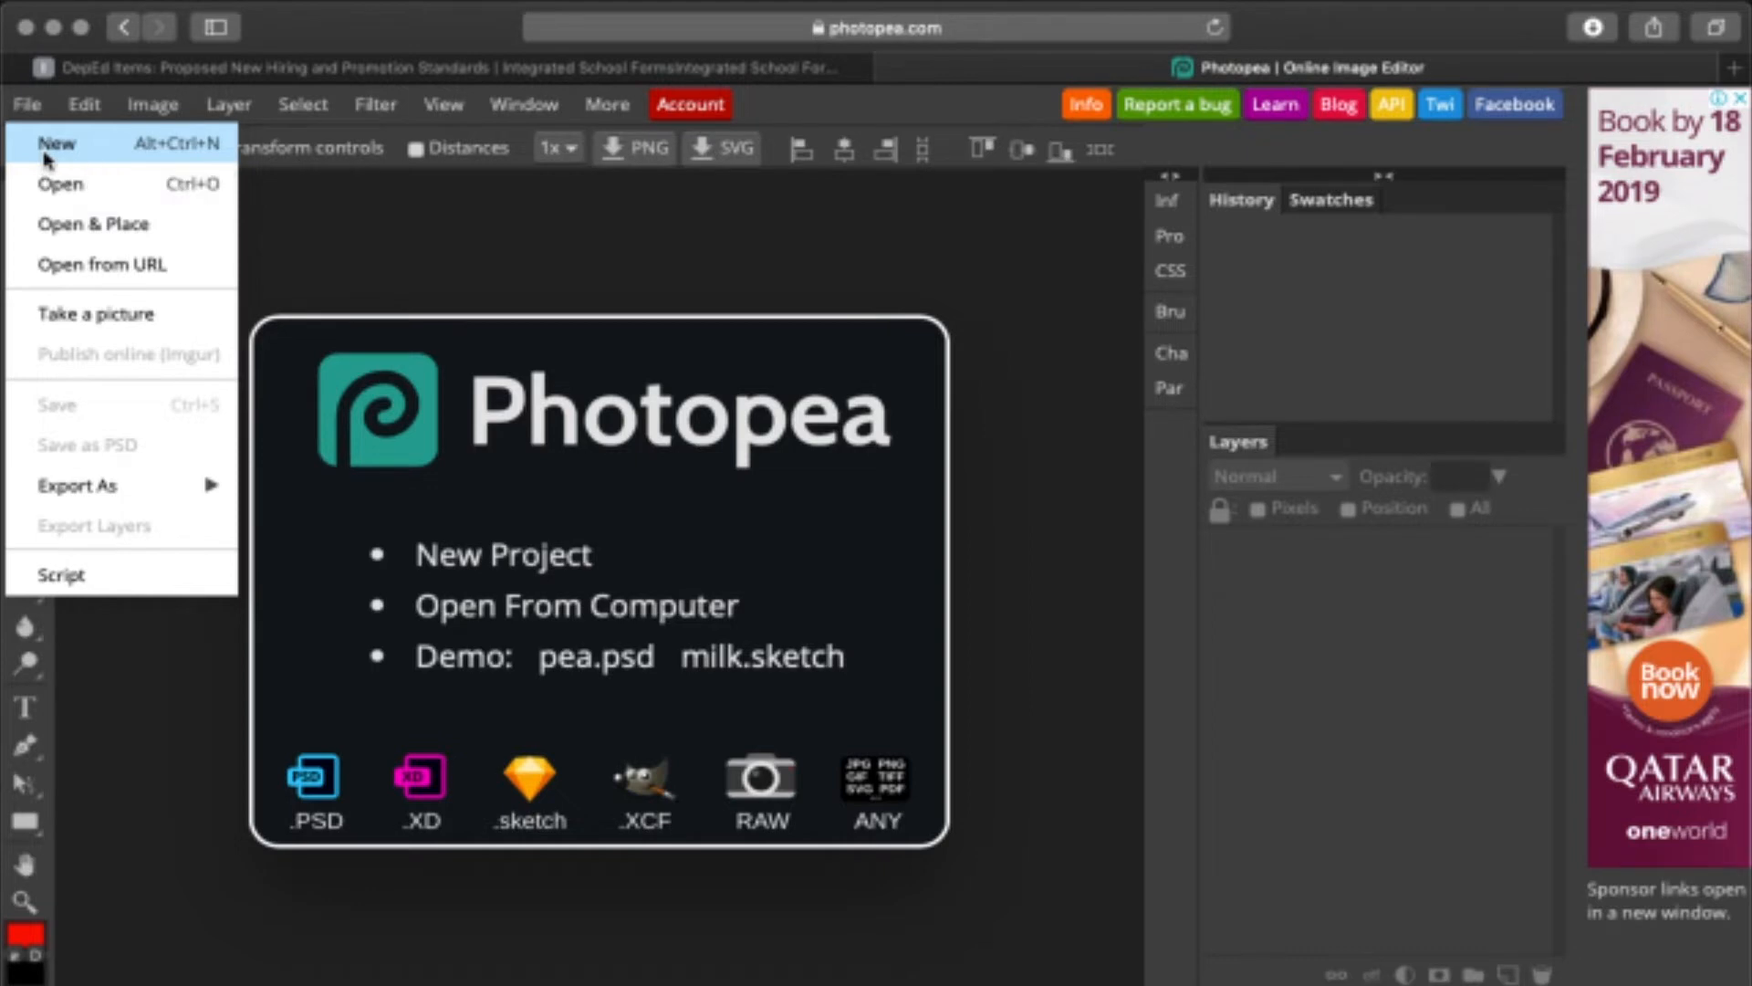
pyautogui.click(44, 151)
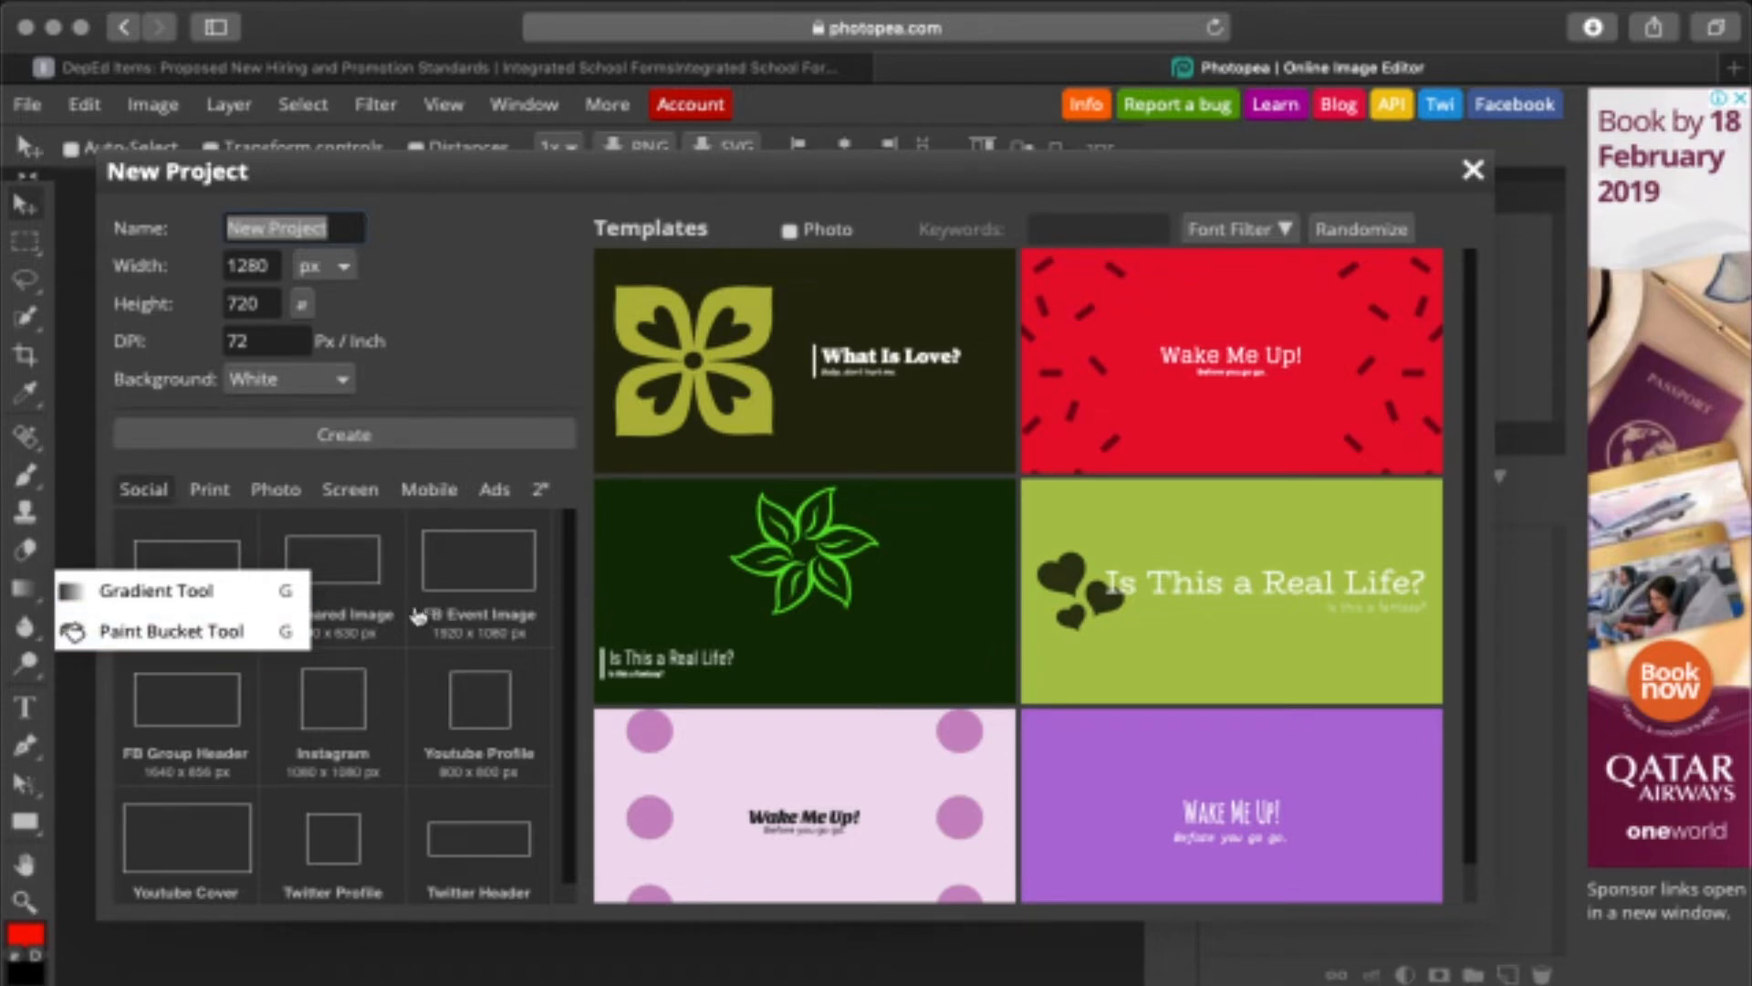
pyautogui.click(209, 489)
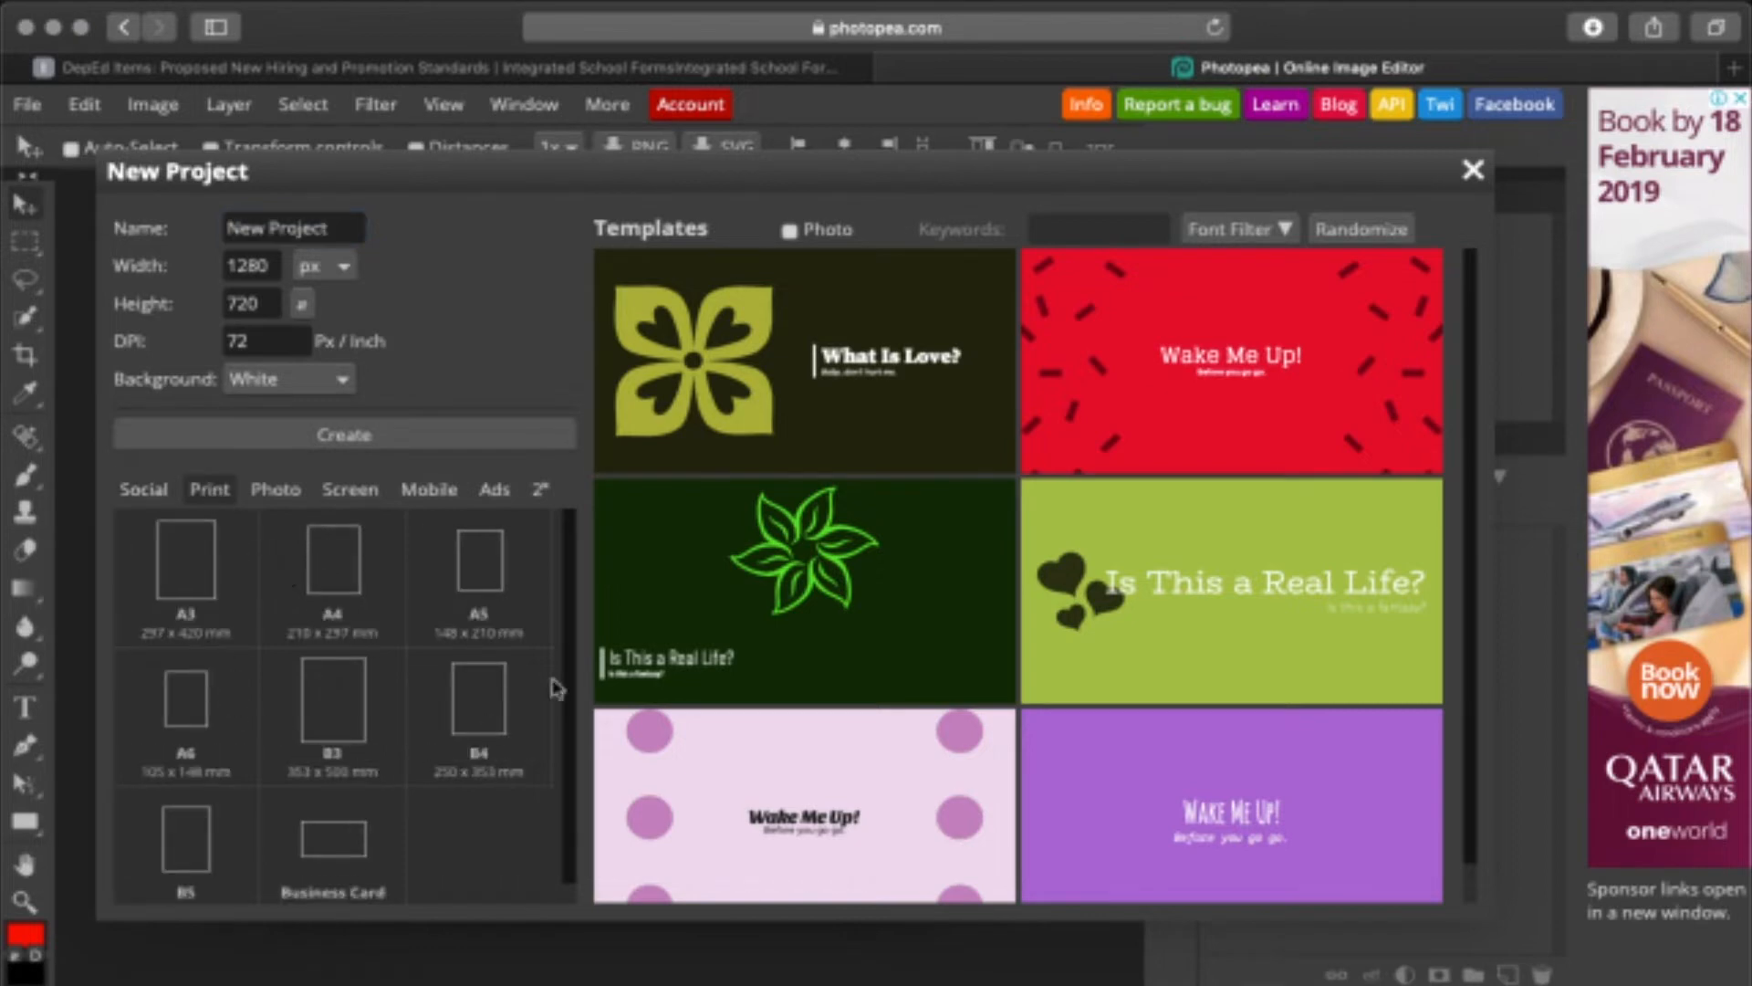
pyautogui.click(276, 489)
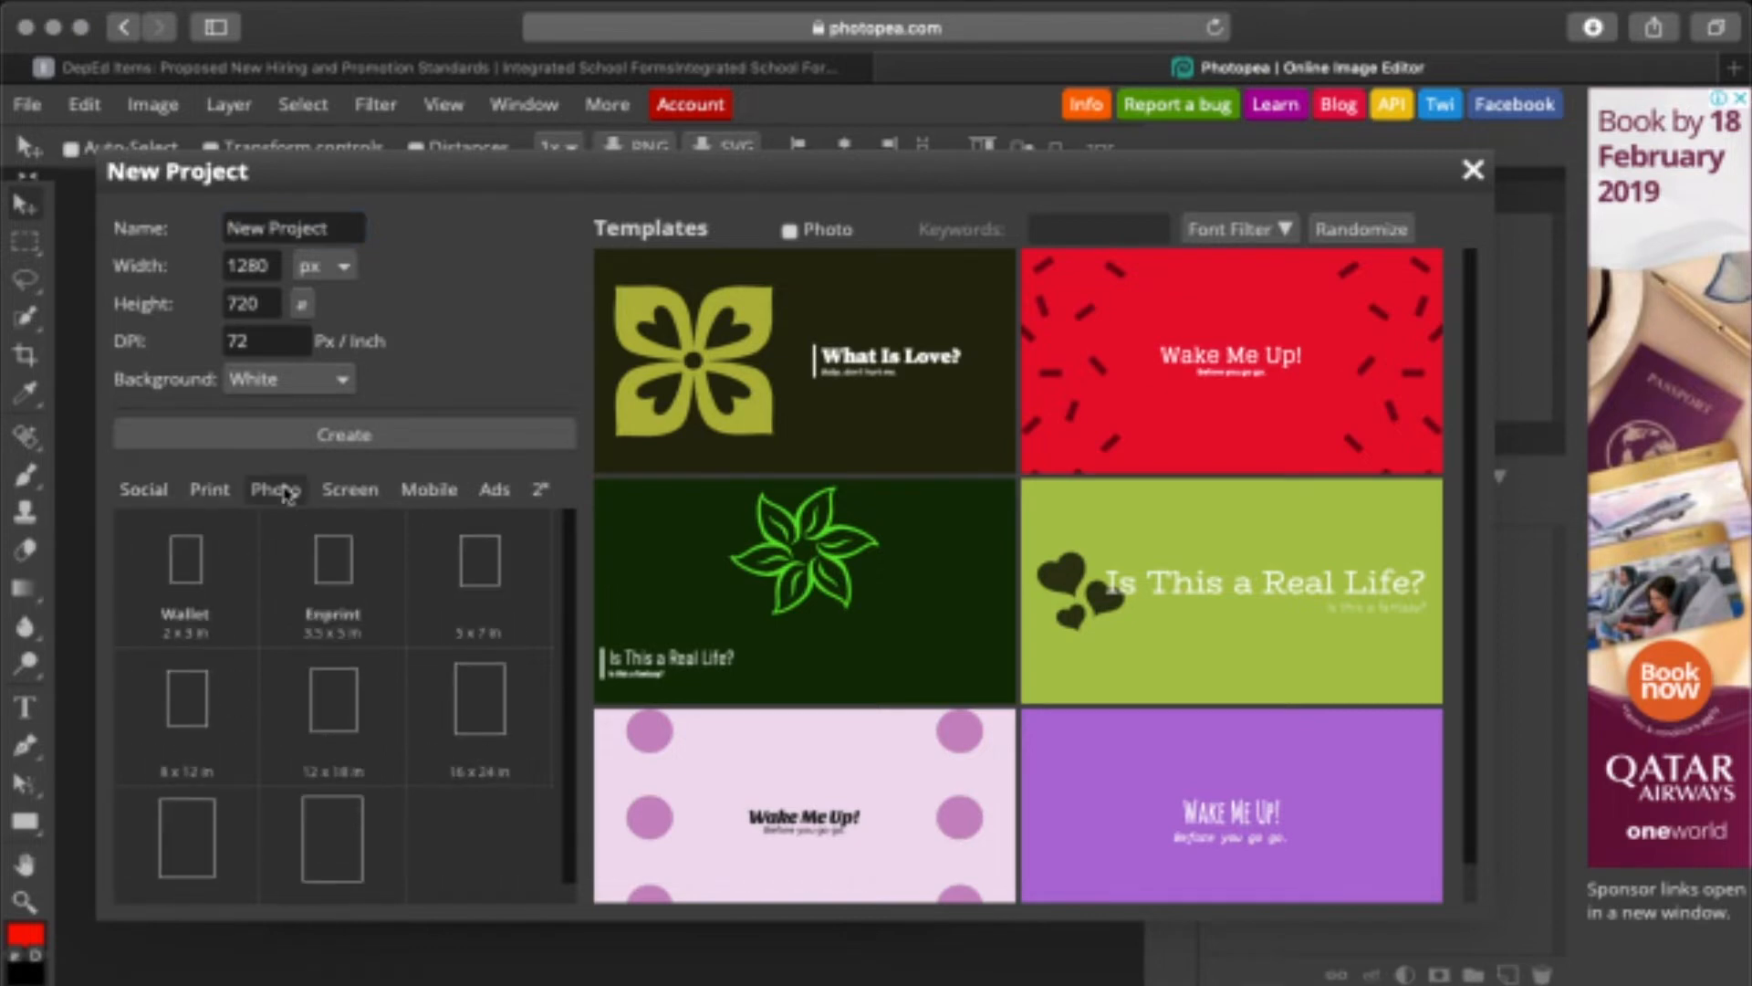
pyautogui.click(366, 502)
pyautogui.click(431, 491)
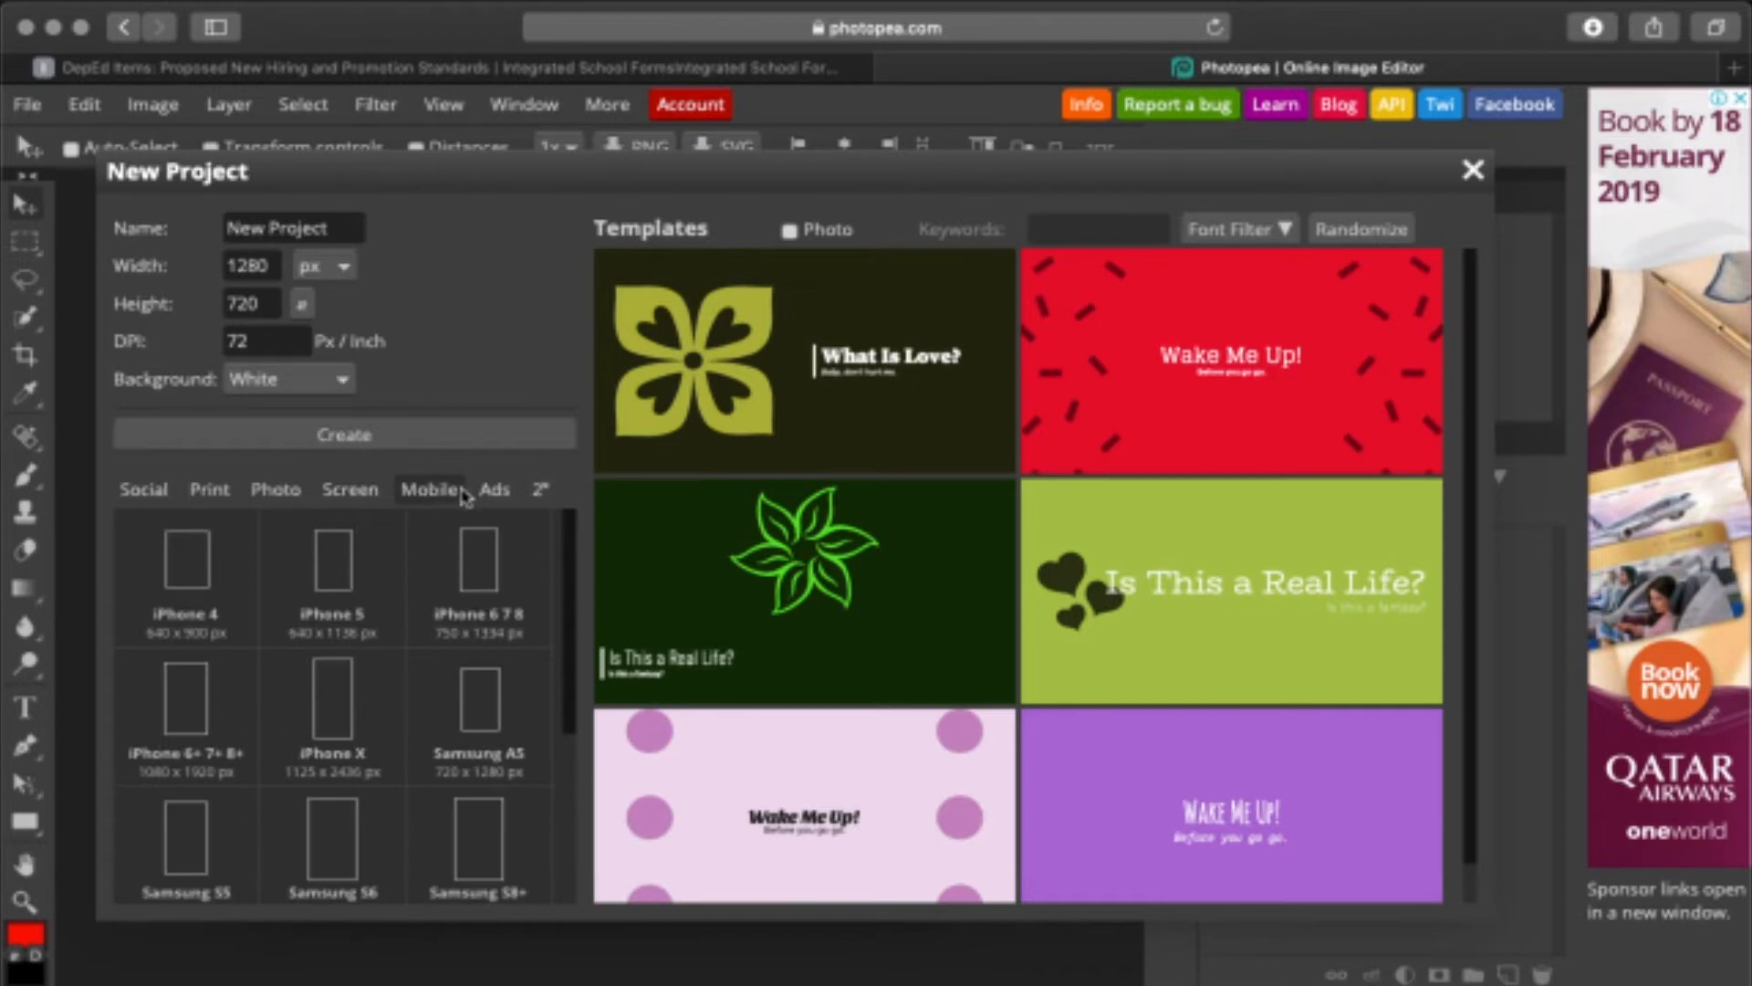
pyautogui.click(493, 493)
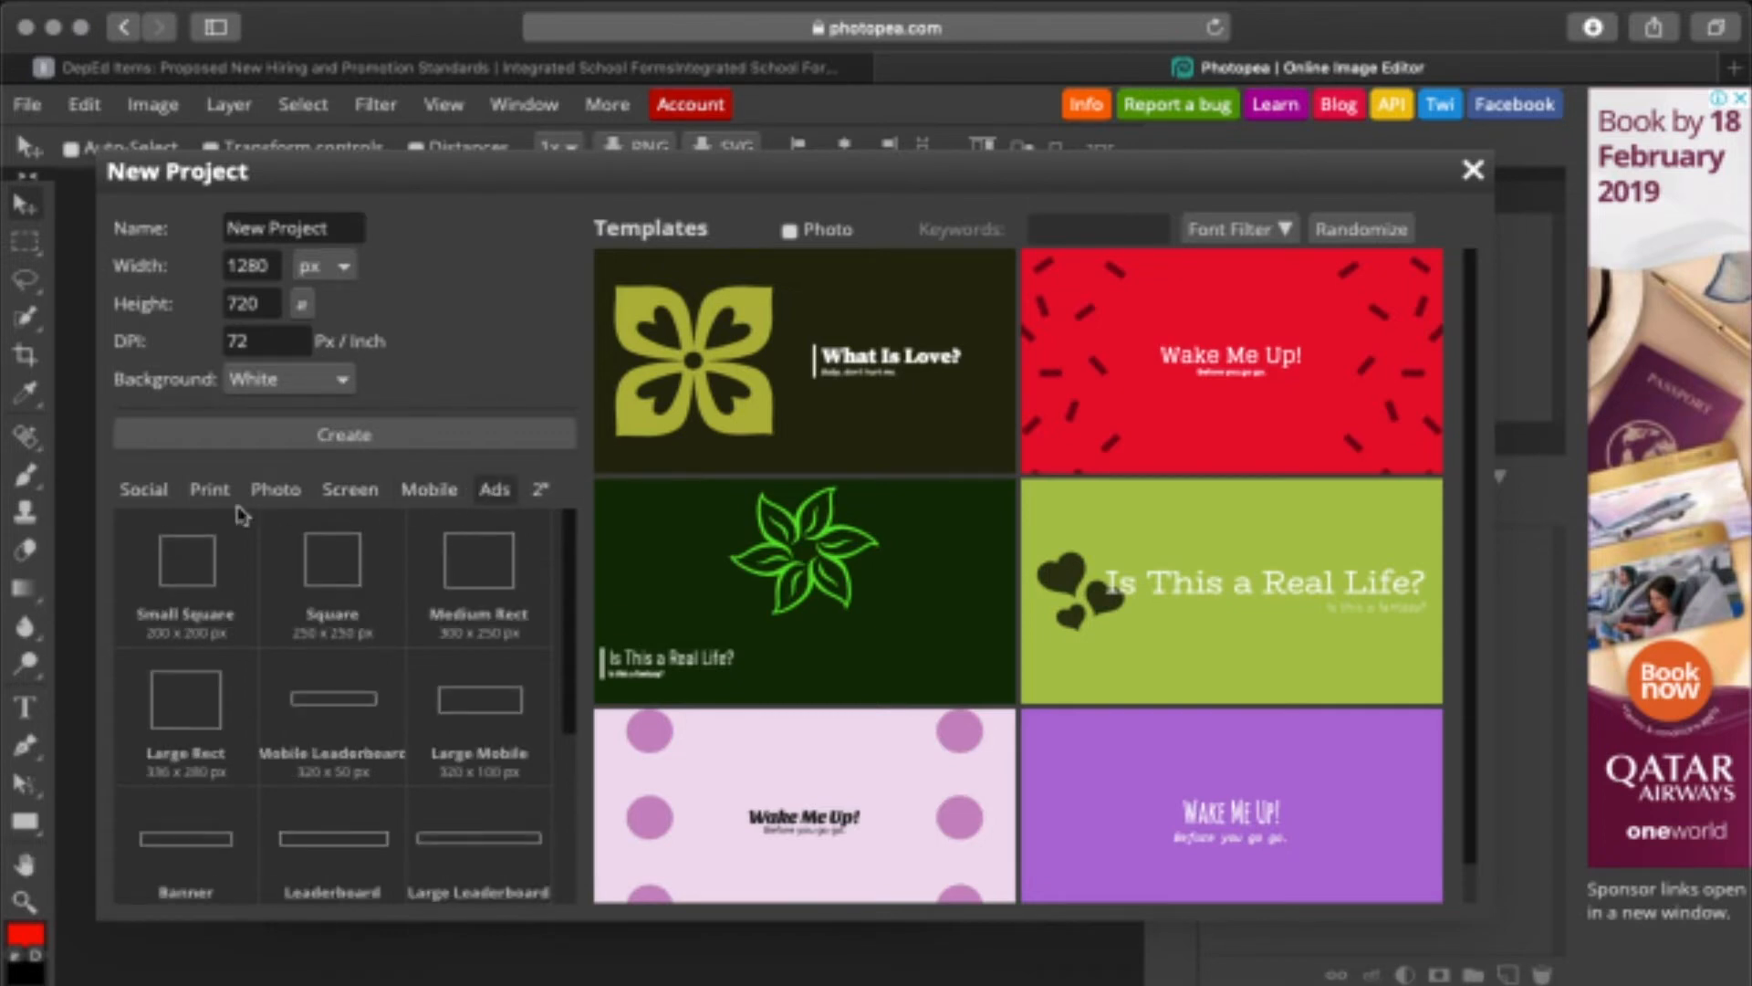
pyautogui.click(210, 493)
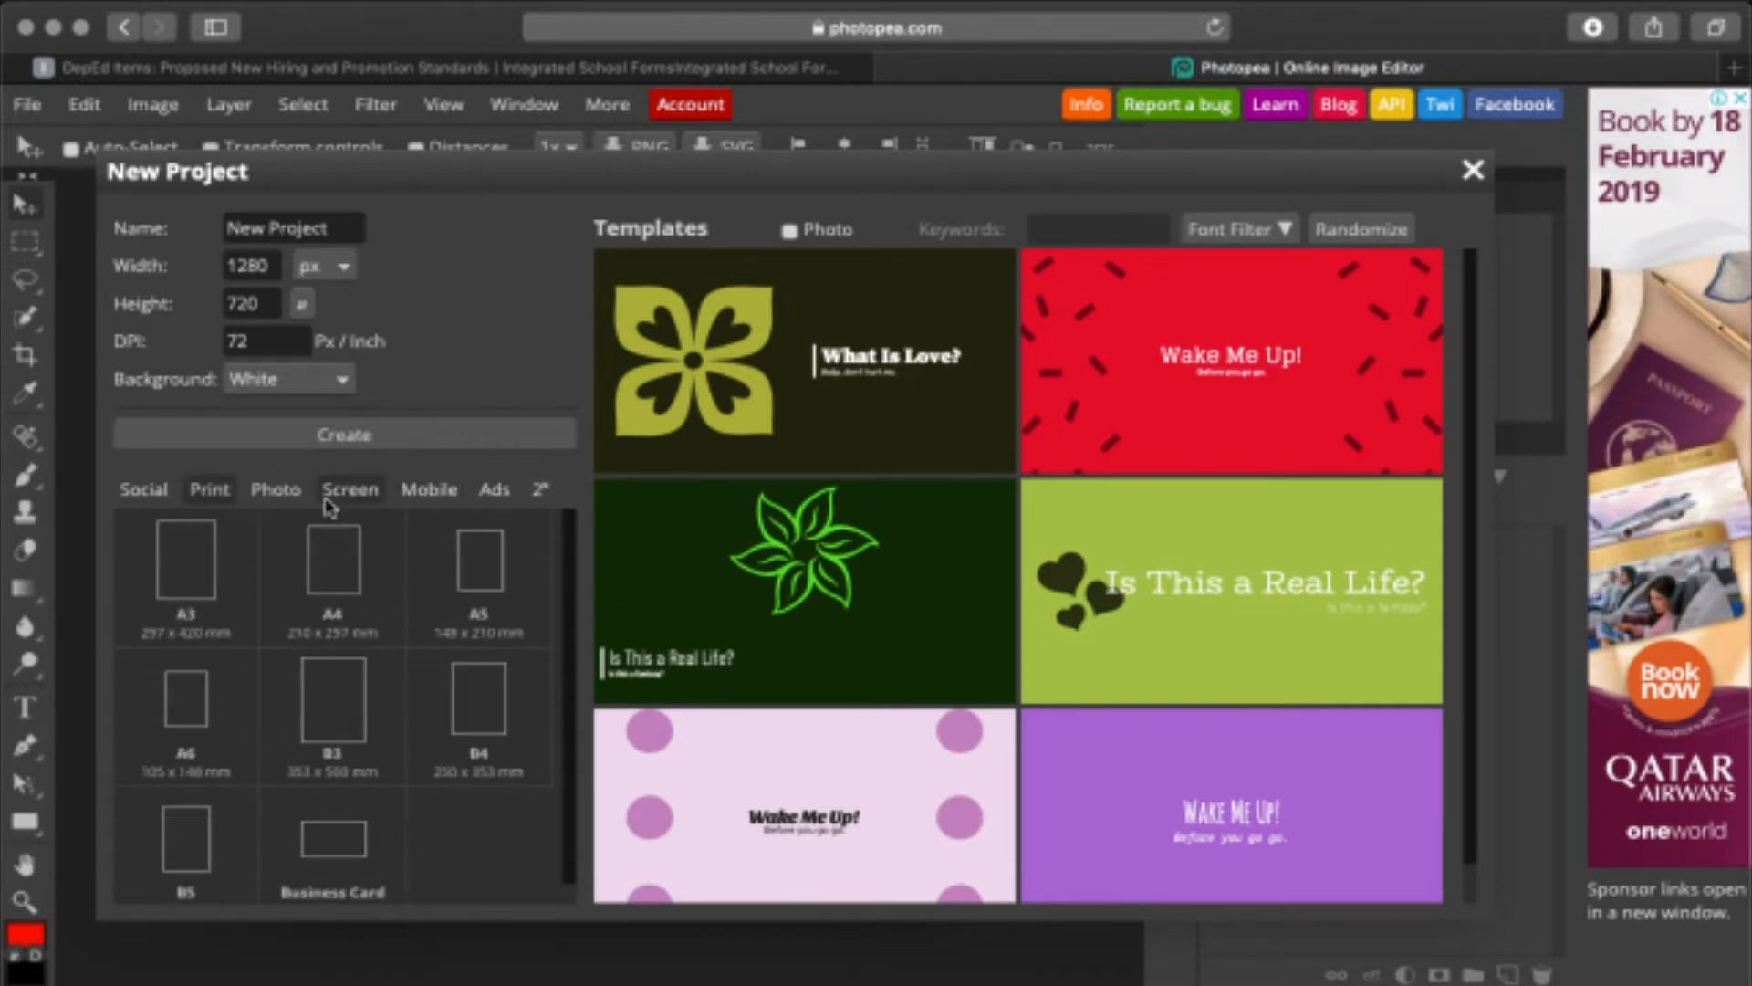
pyautogui.click(335, 607)
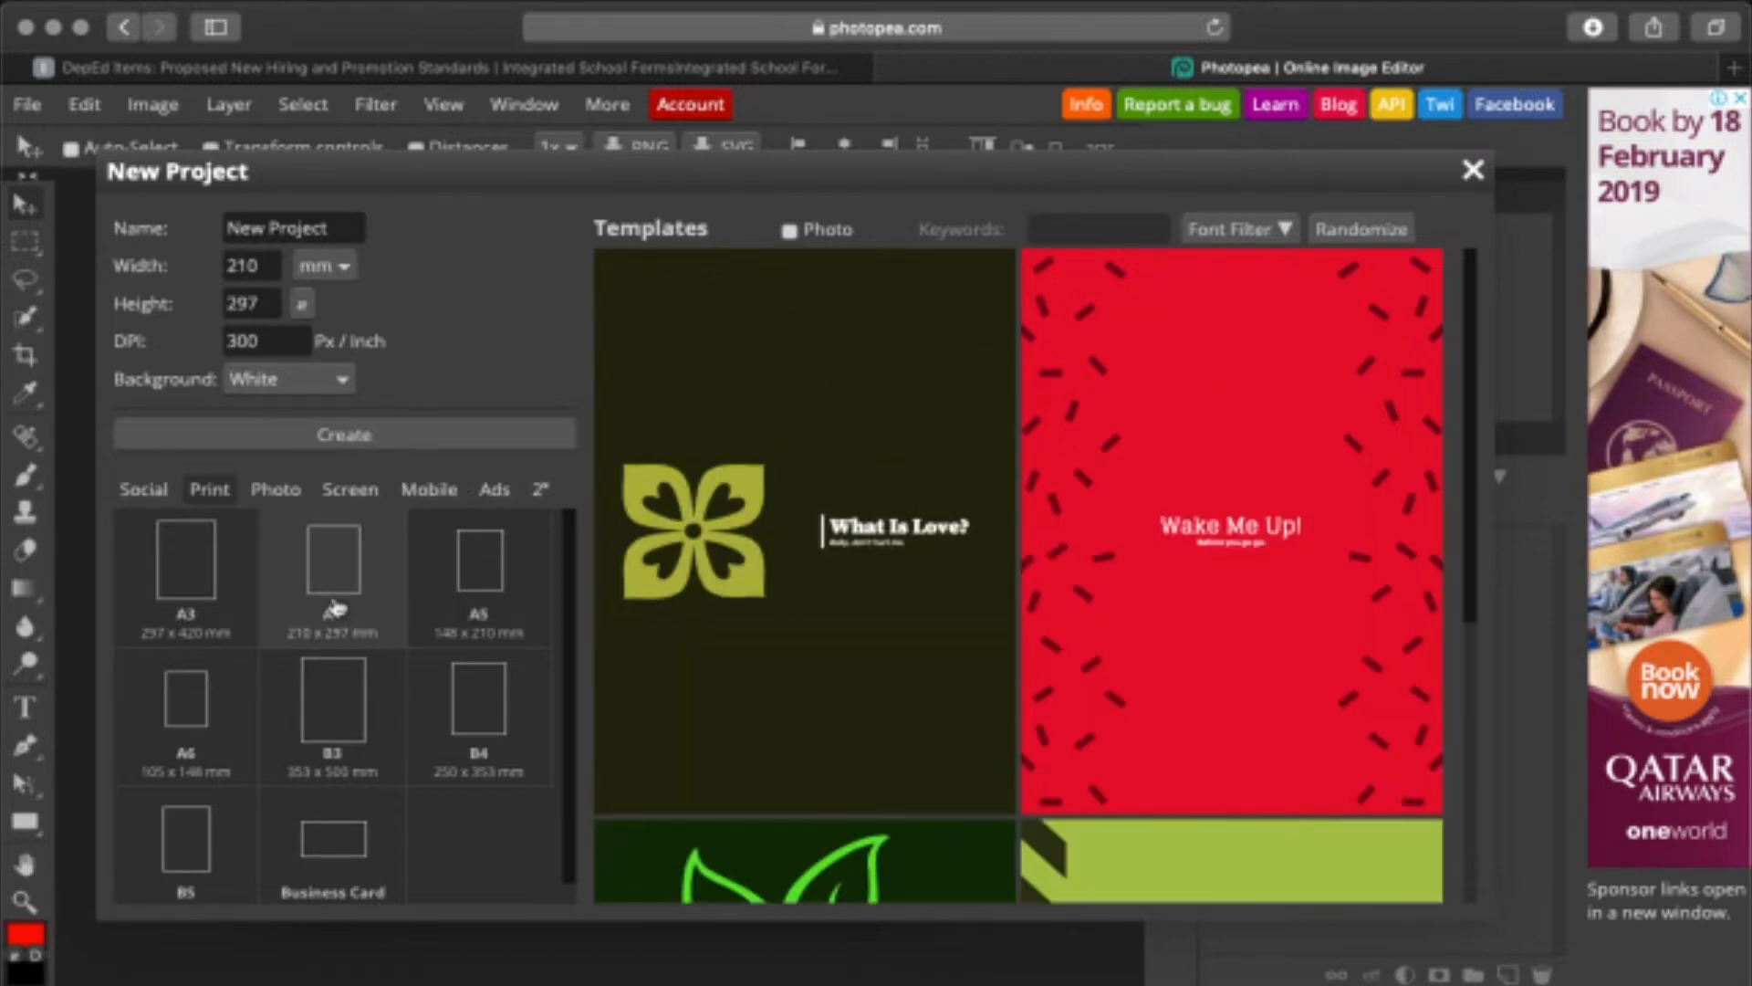
# - Keep a white background, set the size to 297 × 210 mm and create the document
pyautogui.click(345, 381)
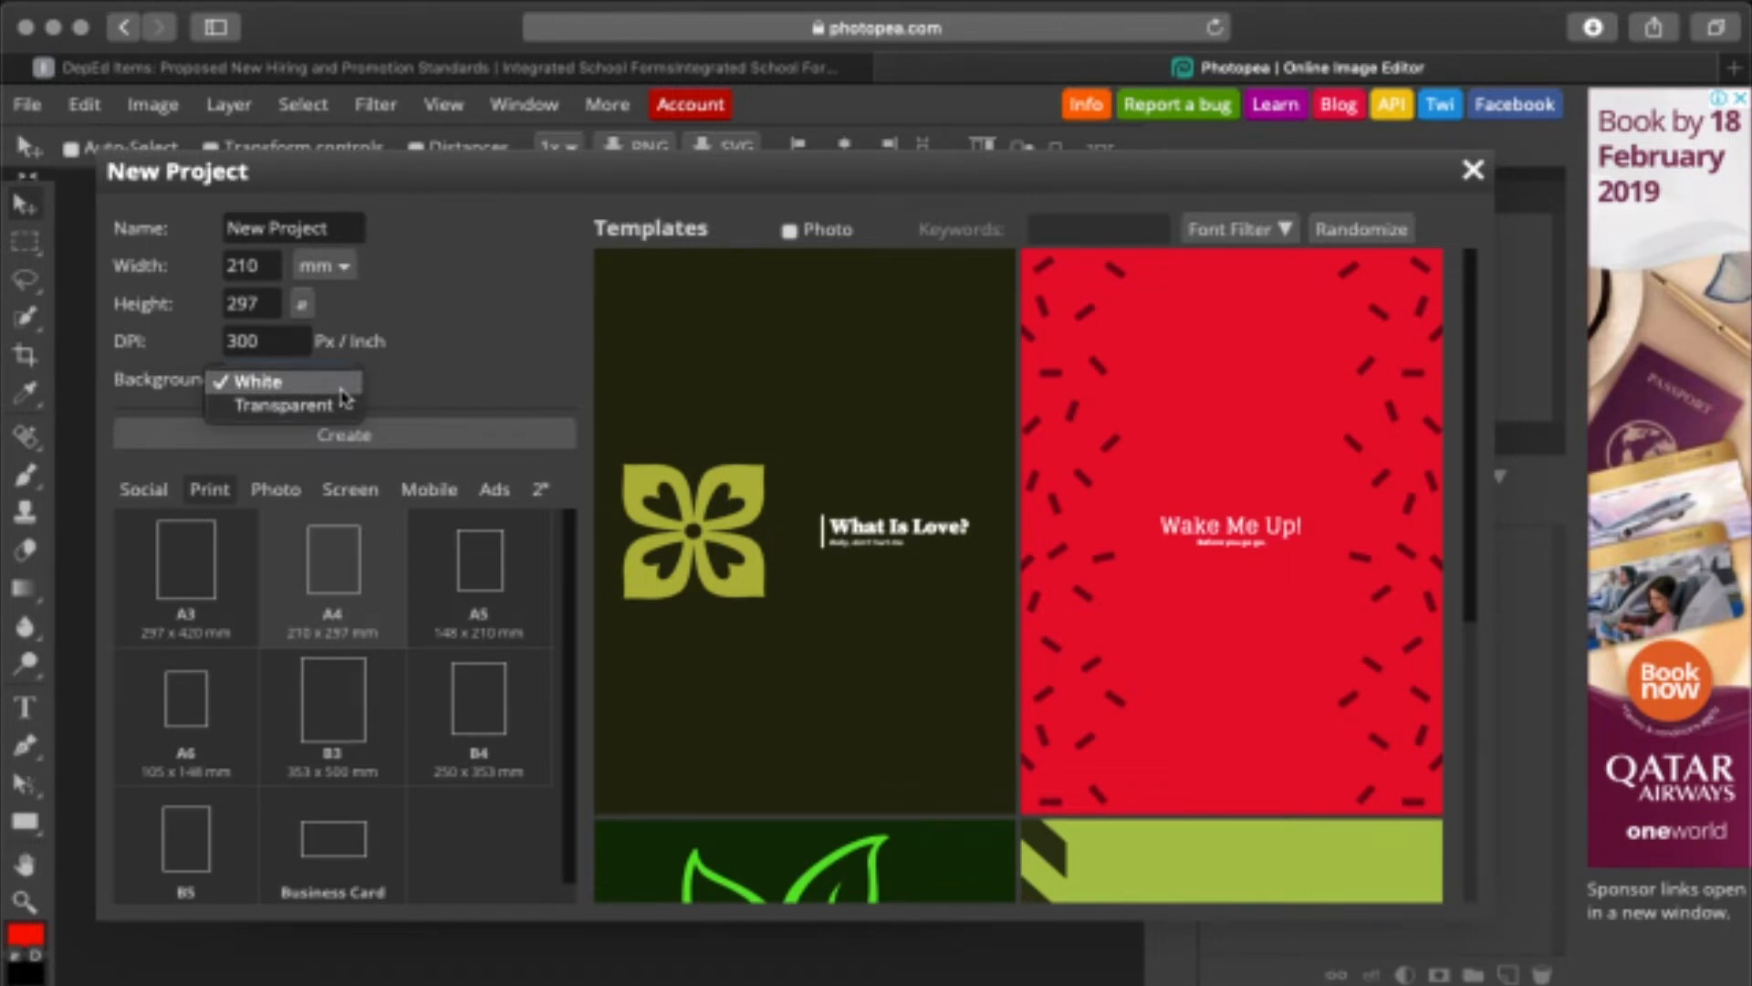
pyautogui.click(274, 381)
pyautogui.doubleClick(270, 274)
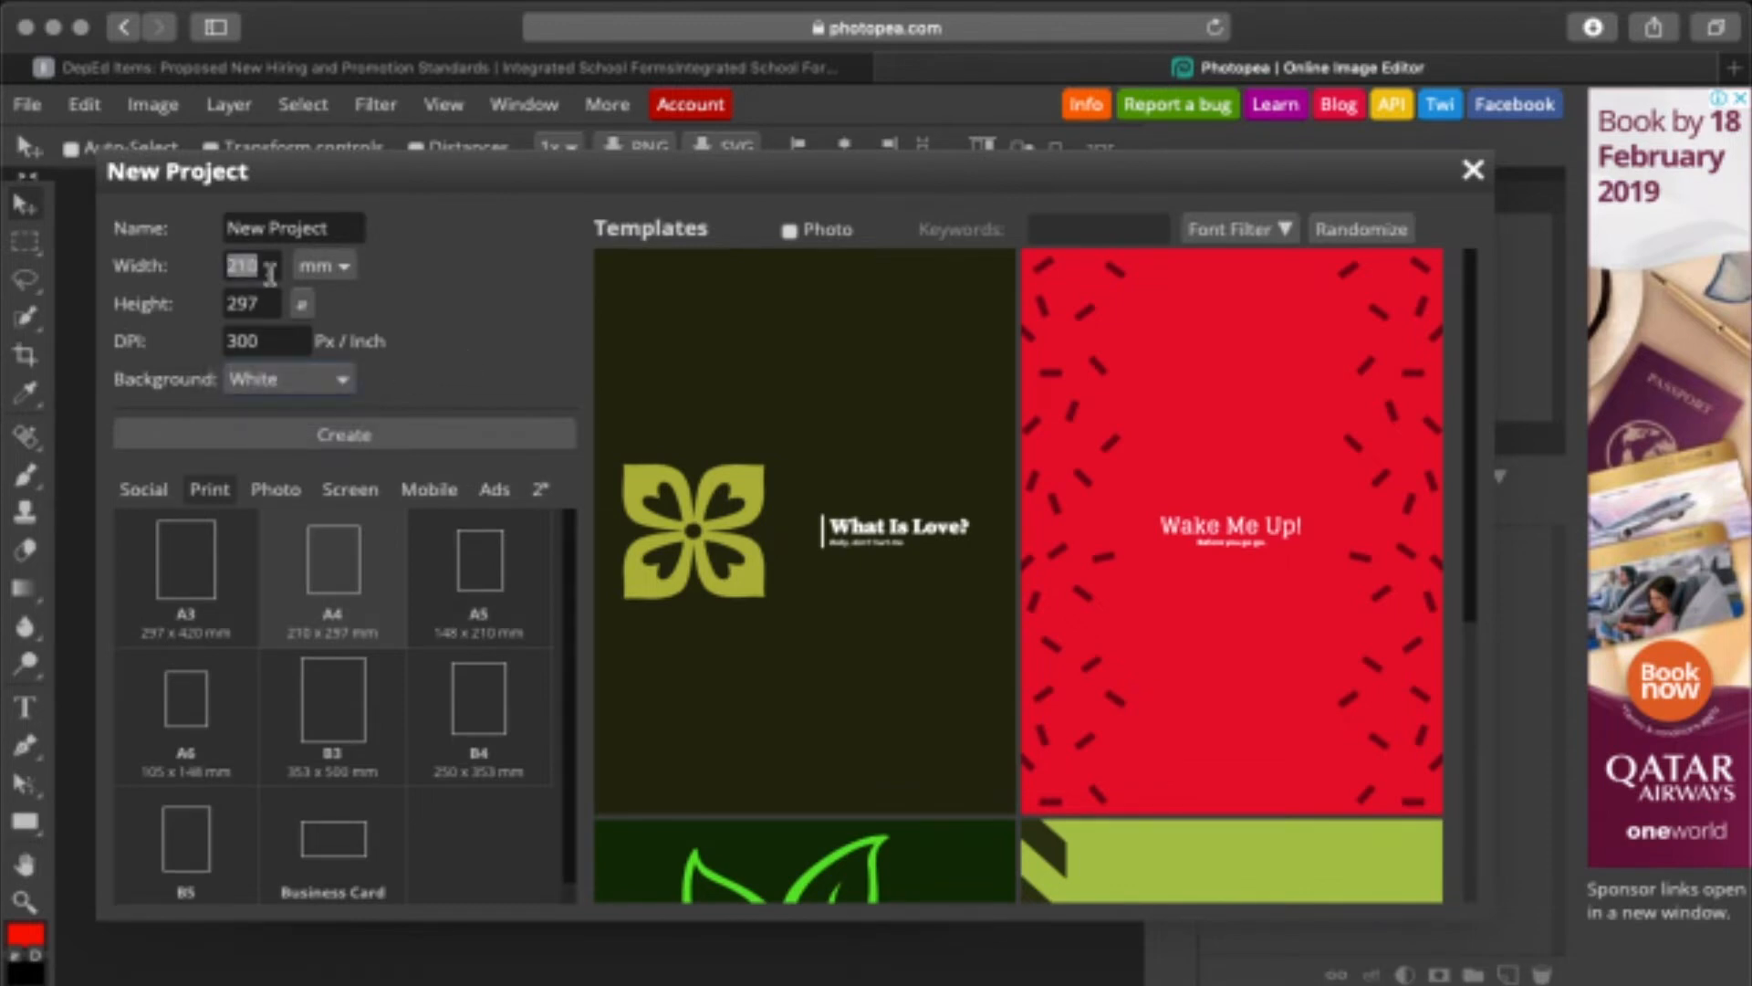
pyautogui.write('297')
pyautogui.press('Tab')
pyautogui.write('210')
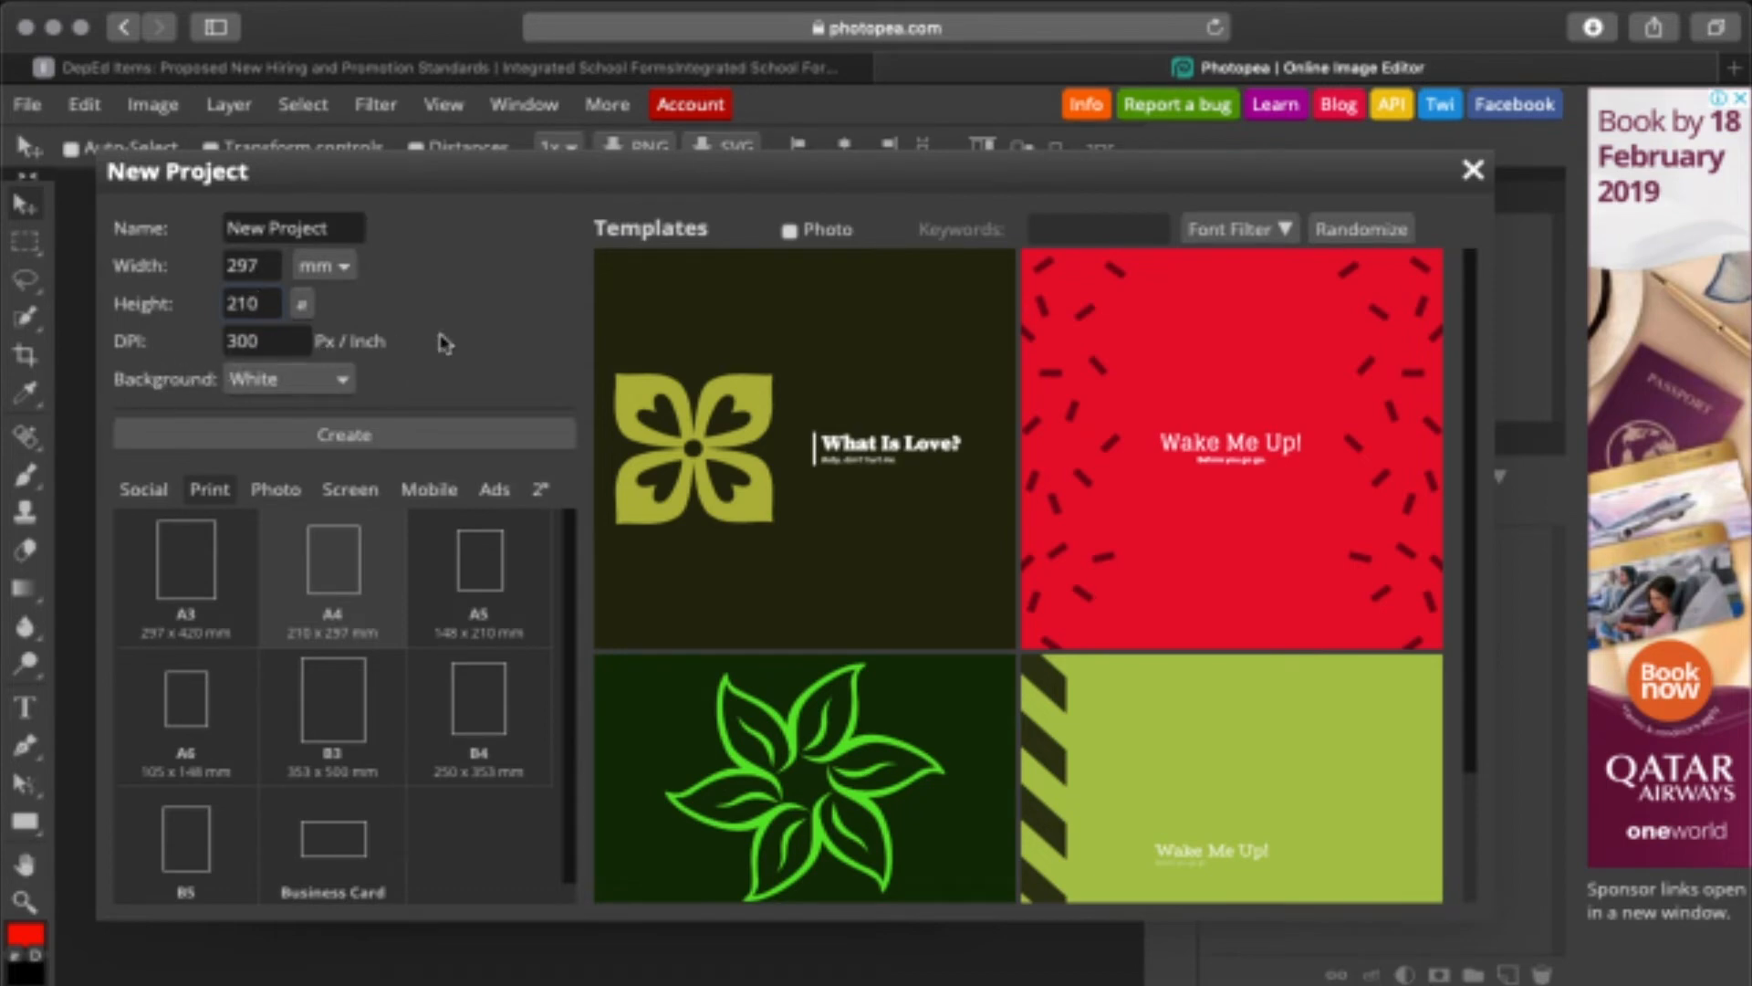
pyautogui.click(369, 438)
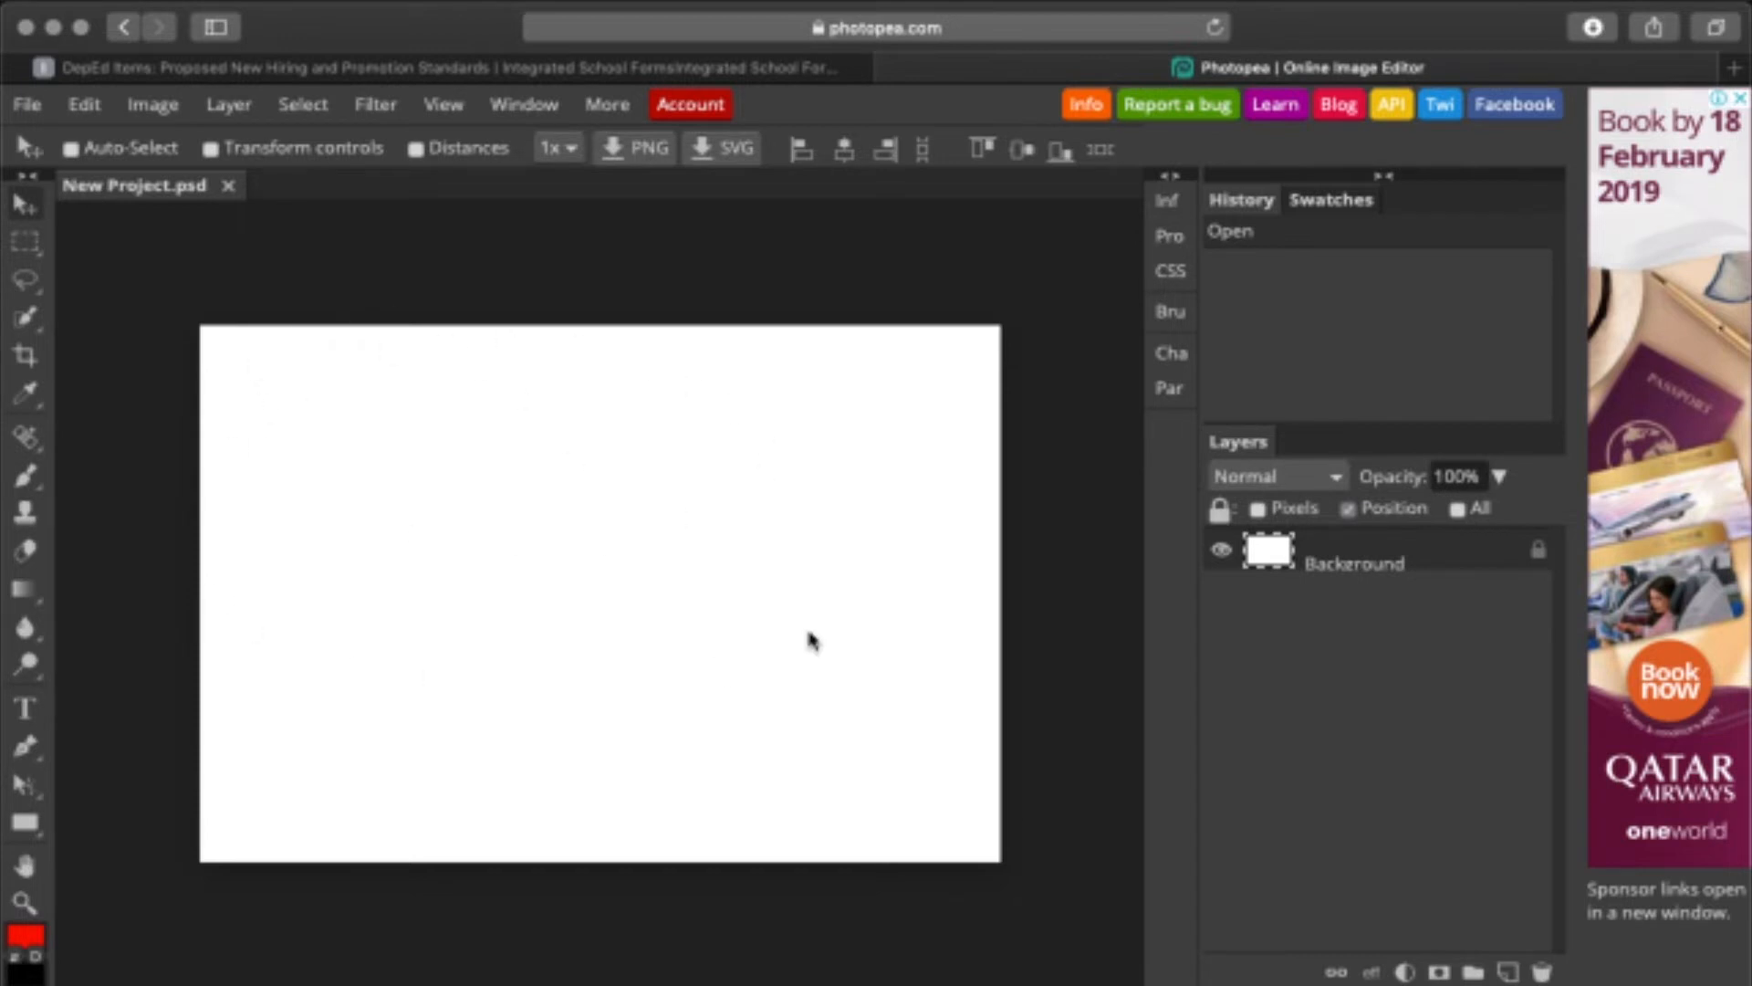
# - Switch to the rectangle tool and show rulers along the canvas edges
pyautogui.rightClick(25, 278)
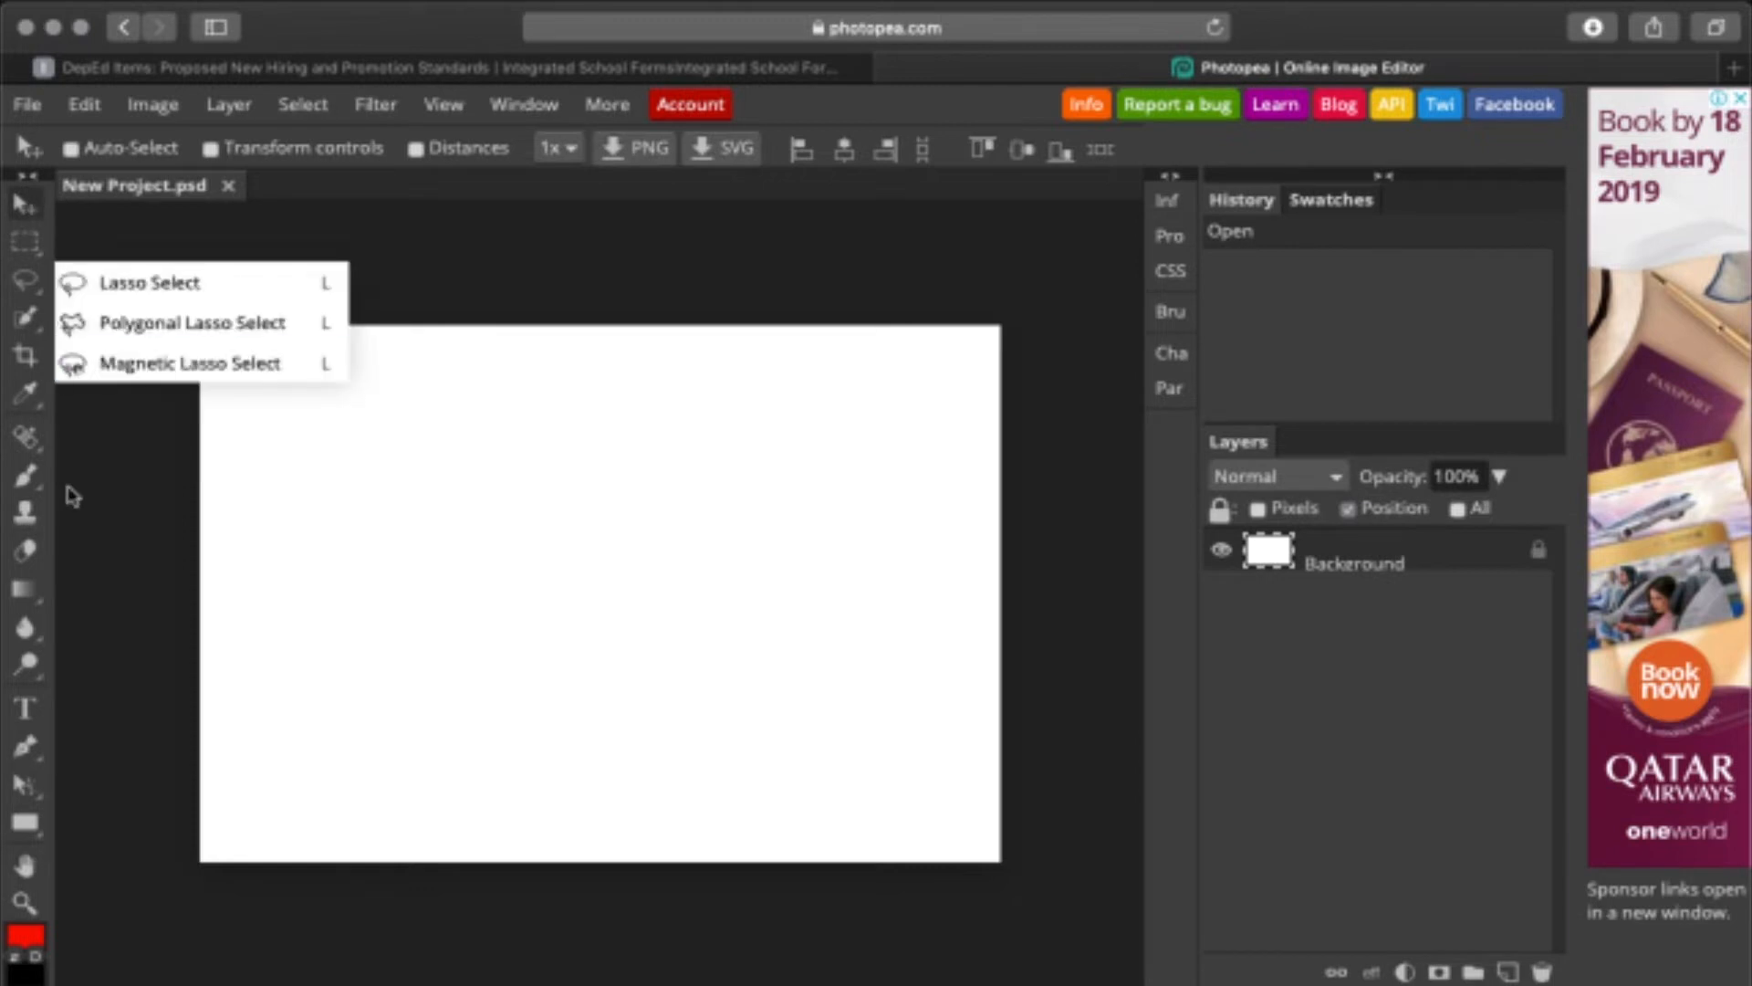
pyautogui.rightClick(37, 824)
pyautogui.rightClick(25, 589)
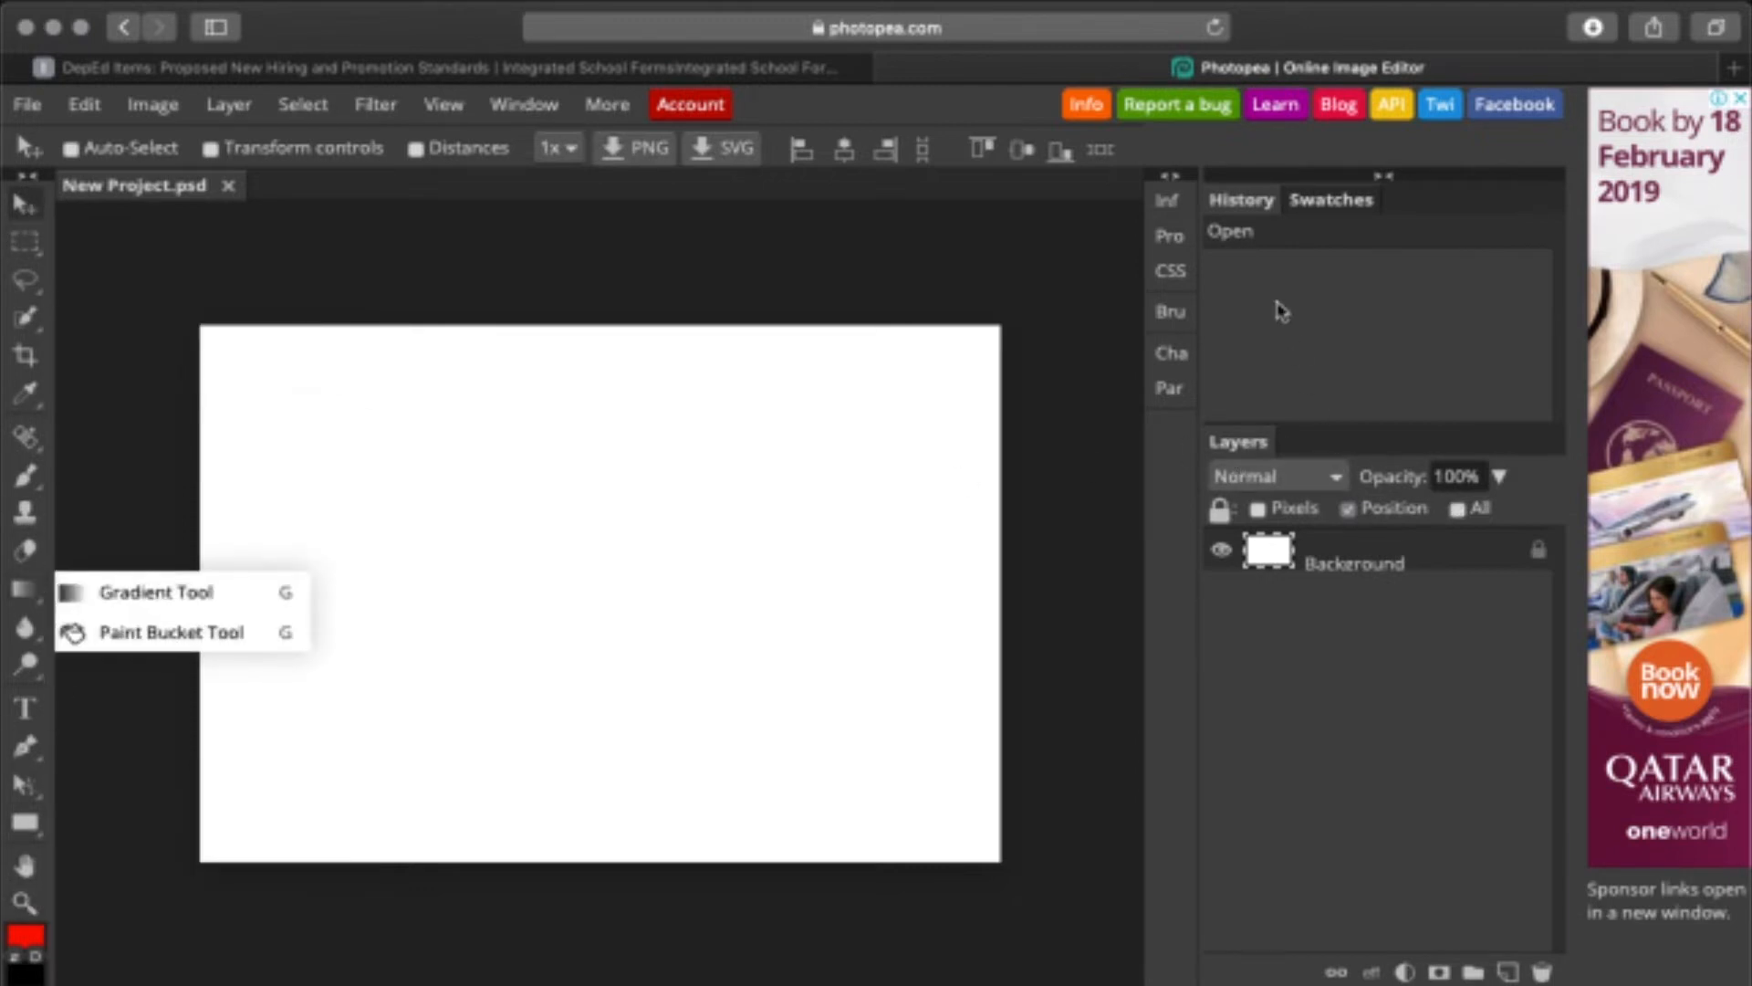
pyautogui.press('u')
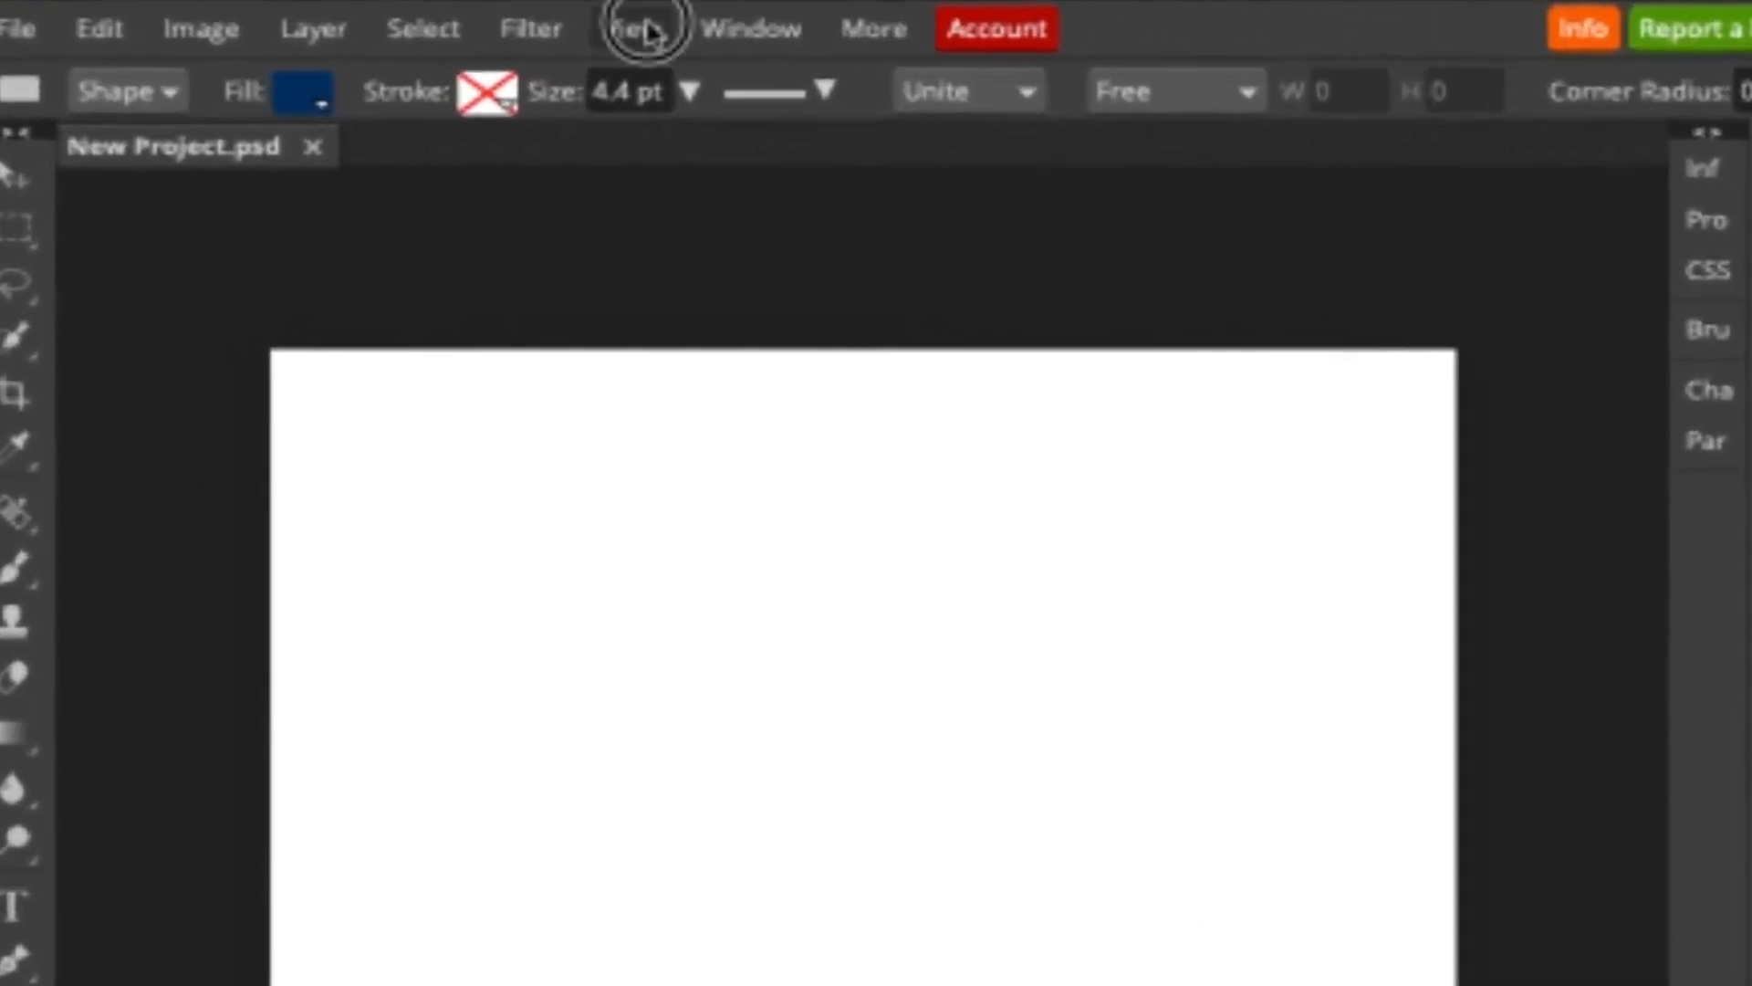
pyautogui.click(646, 30)
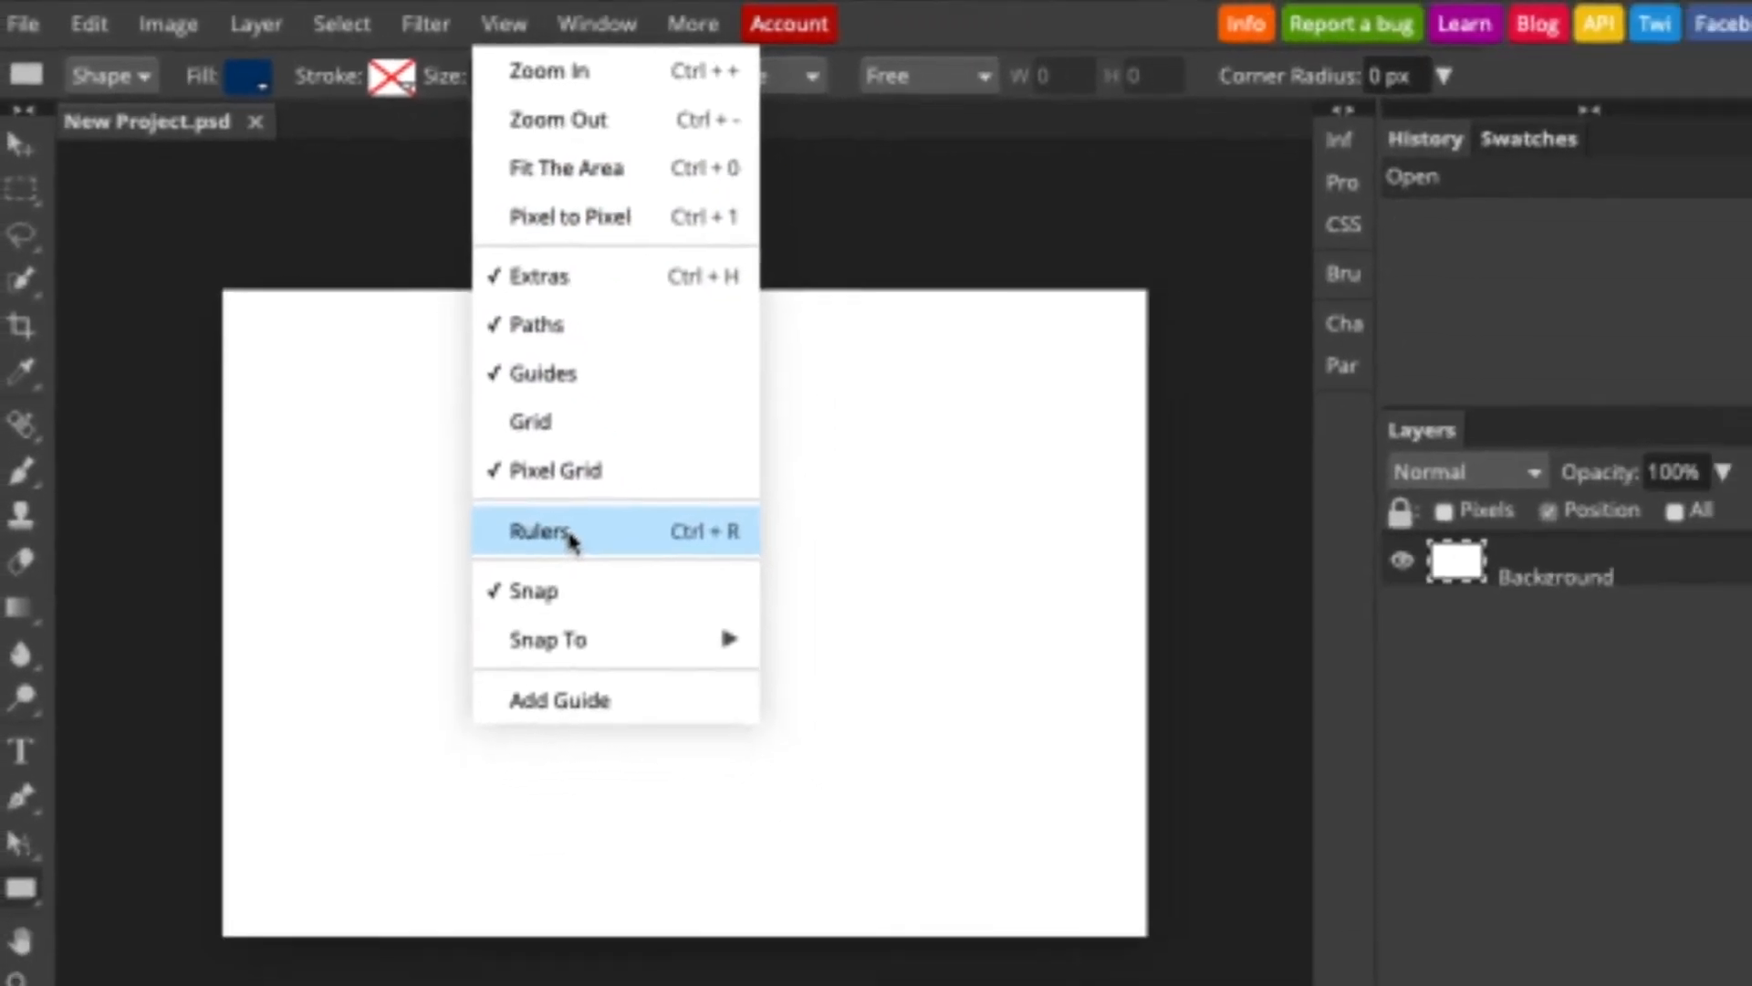
pyautogui.click(674, 611)
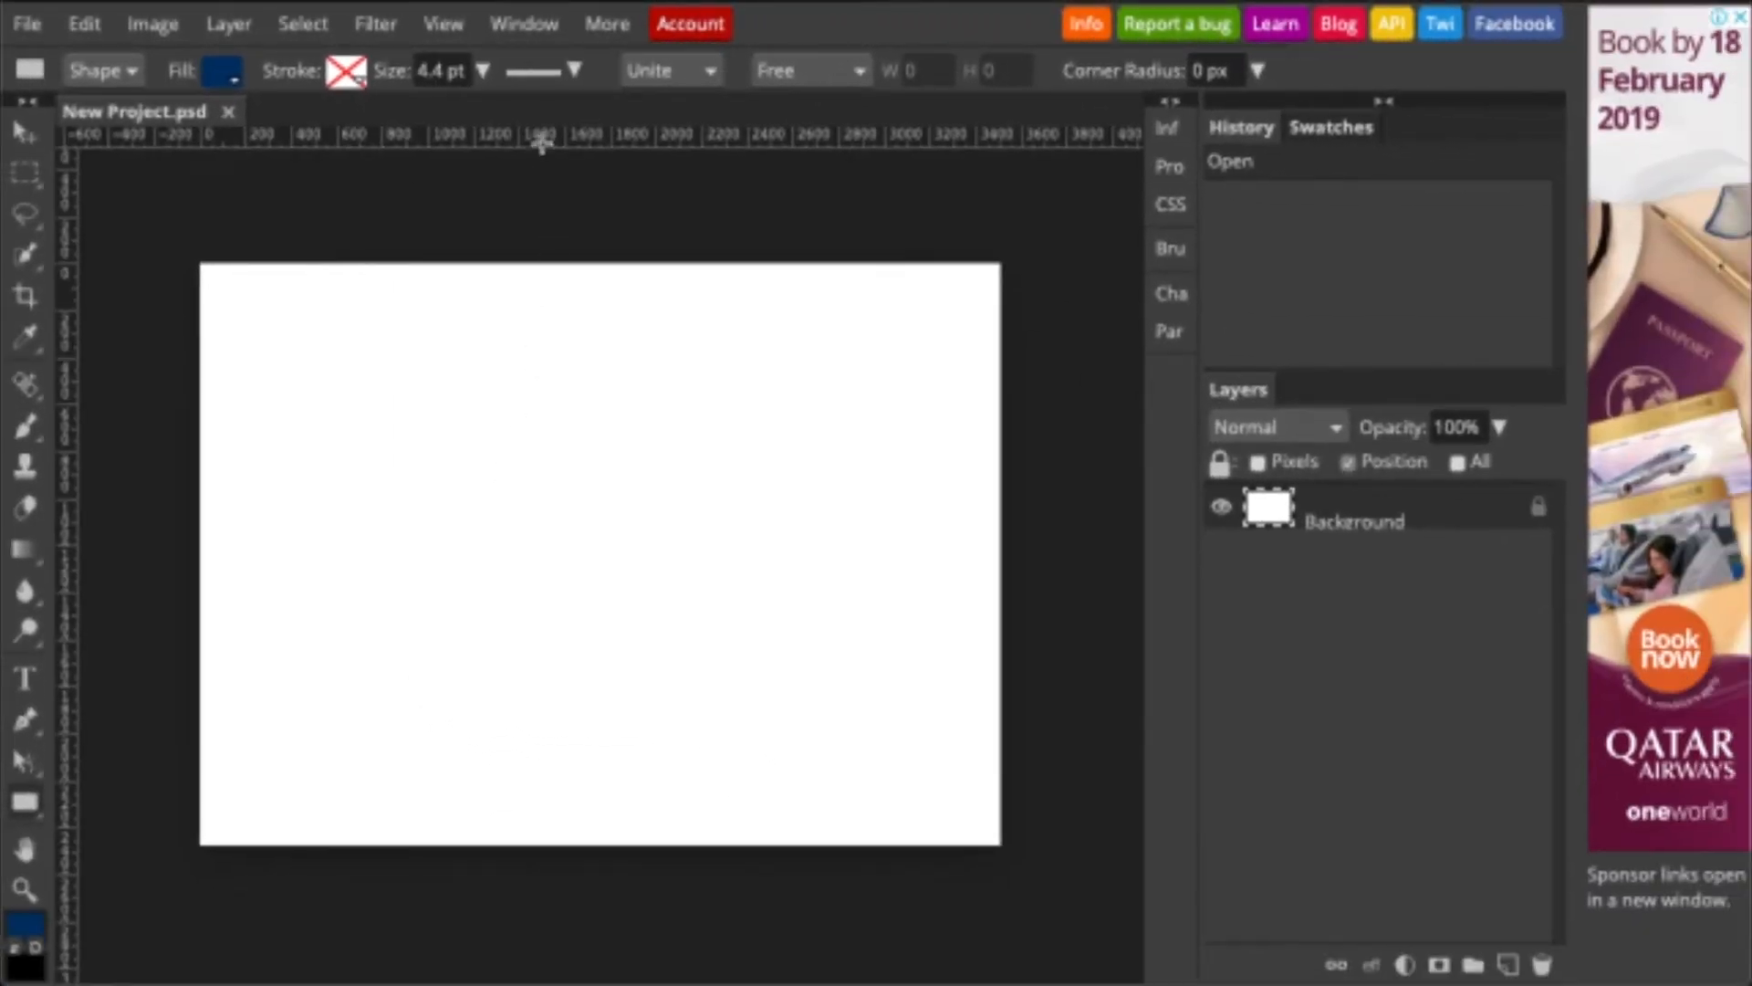
# - Drag horizontal guides near the top, middle and bottom of the page
pyautogui.click(467, 144)
pyautogui.moveTo(468, 144); pyautogui.dragTo(460, 810)
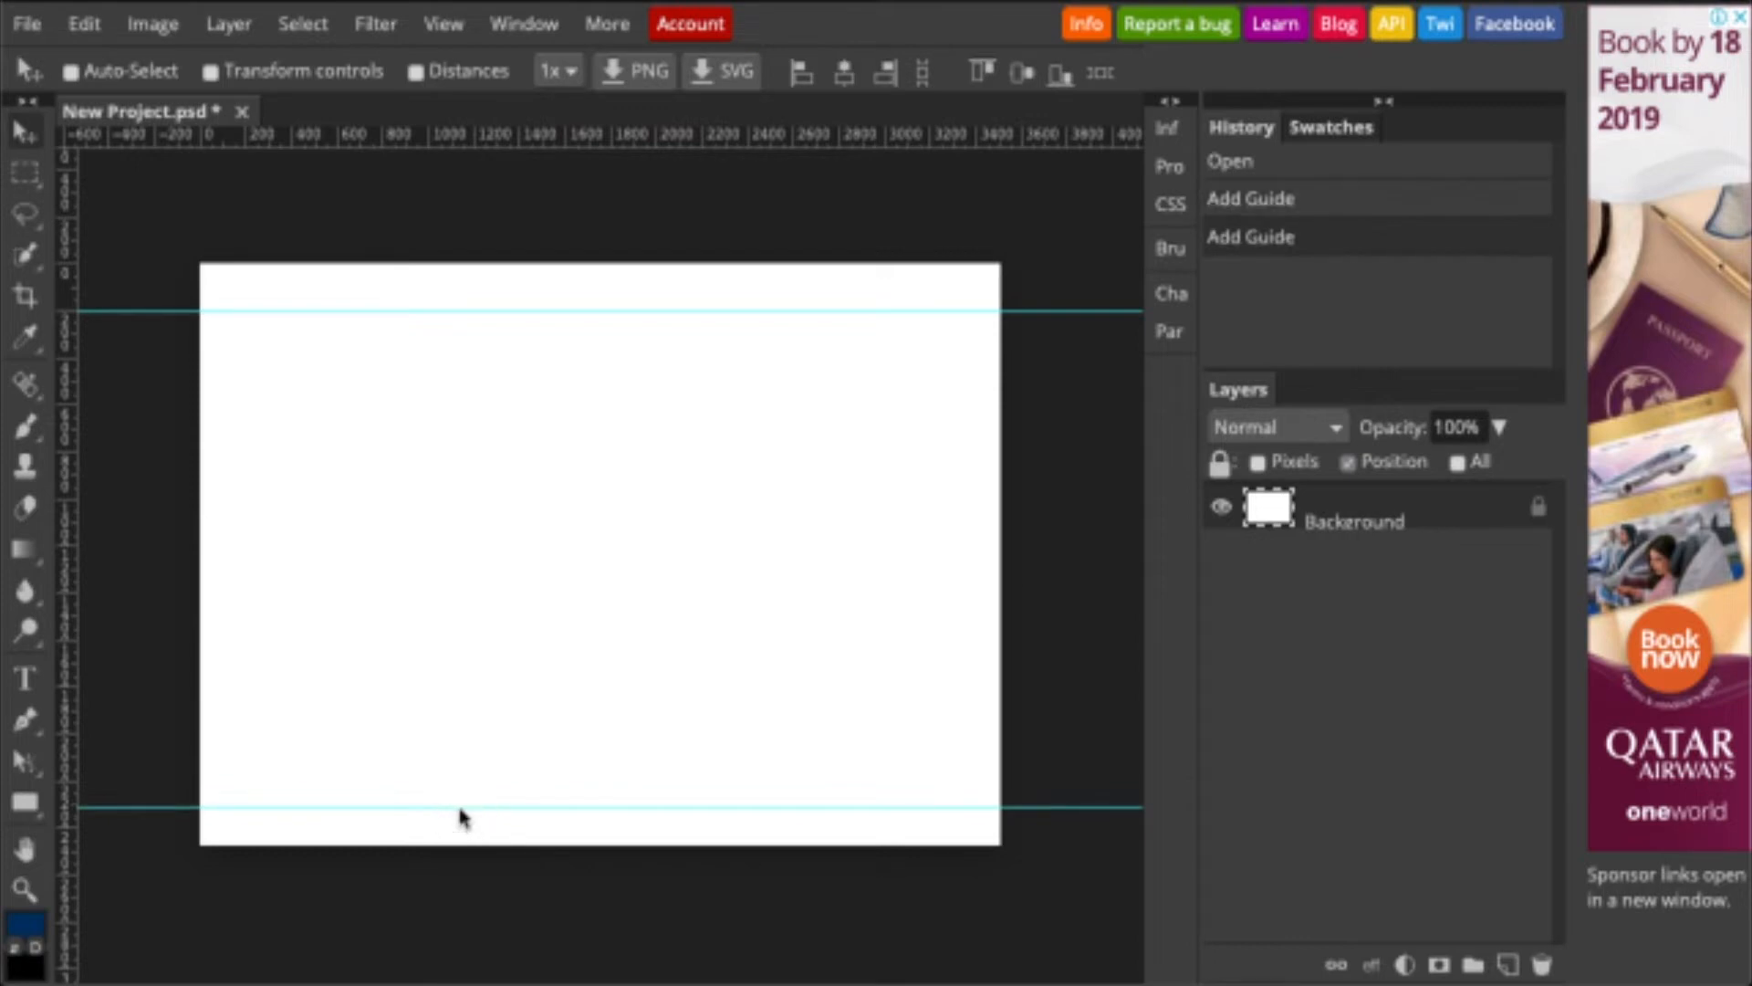
pyautogui.moveTo(401, 144); pyautogui.dragTo(391, 398)
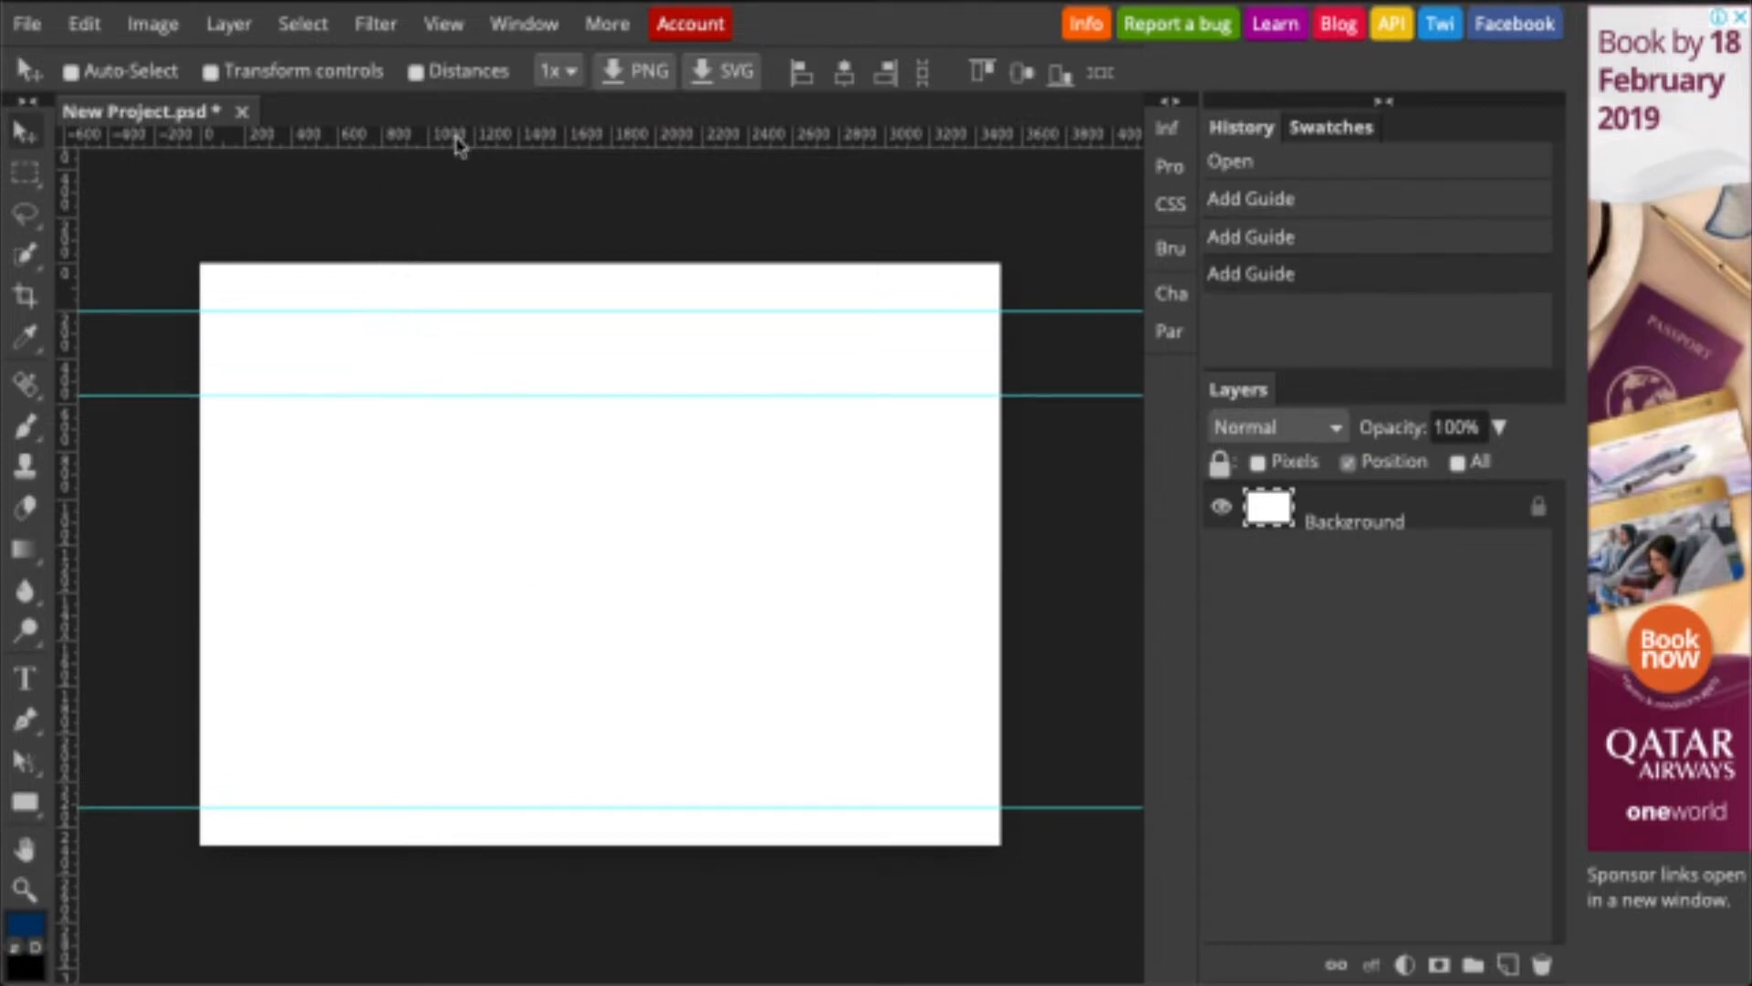
pyautogui.moveTo(454, 141); pyautogui.dragTo(418, 739)
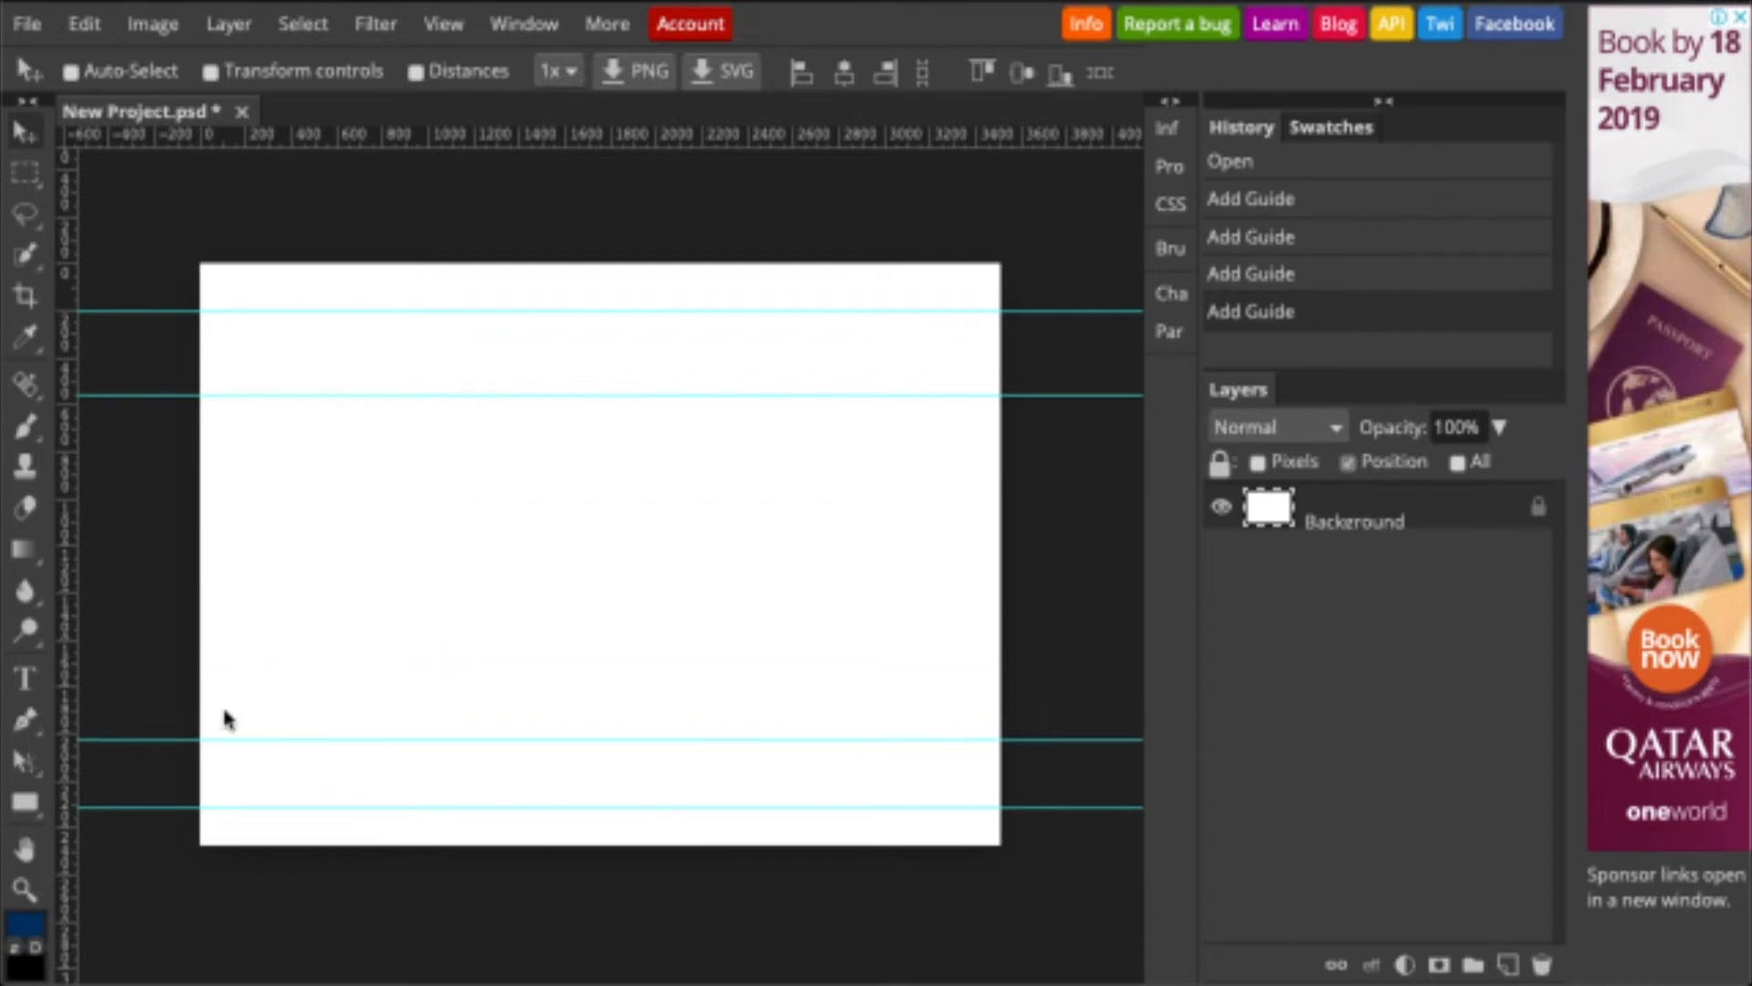
# - Add vertical guides at the right, left and centre, nudging the centre one slightly right
pyautogui.rightClick(36, 549)
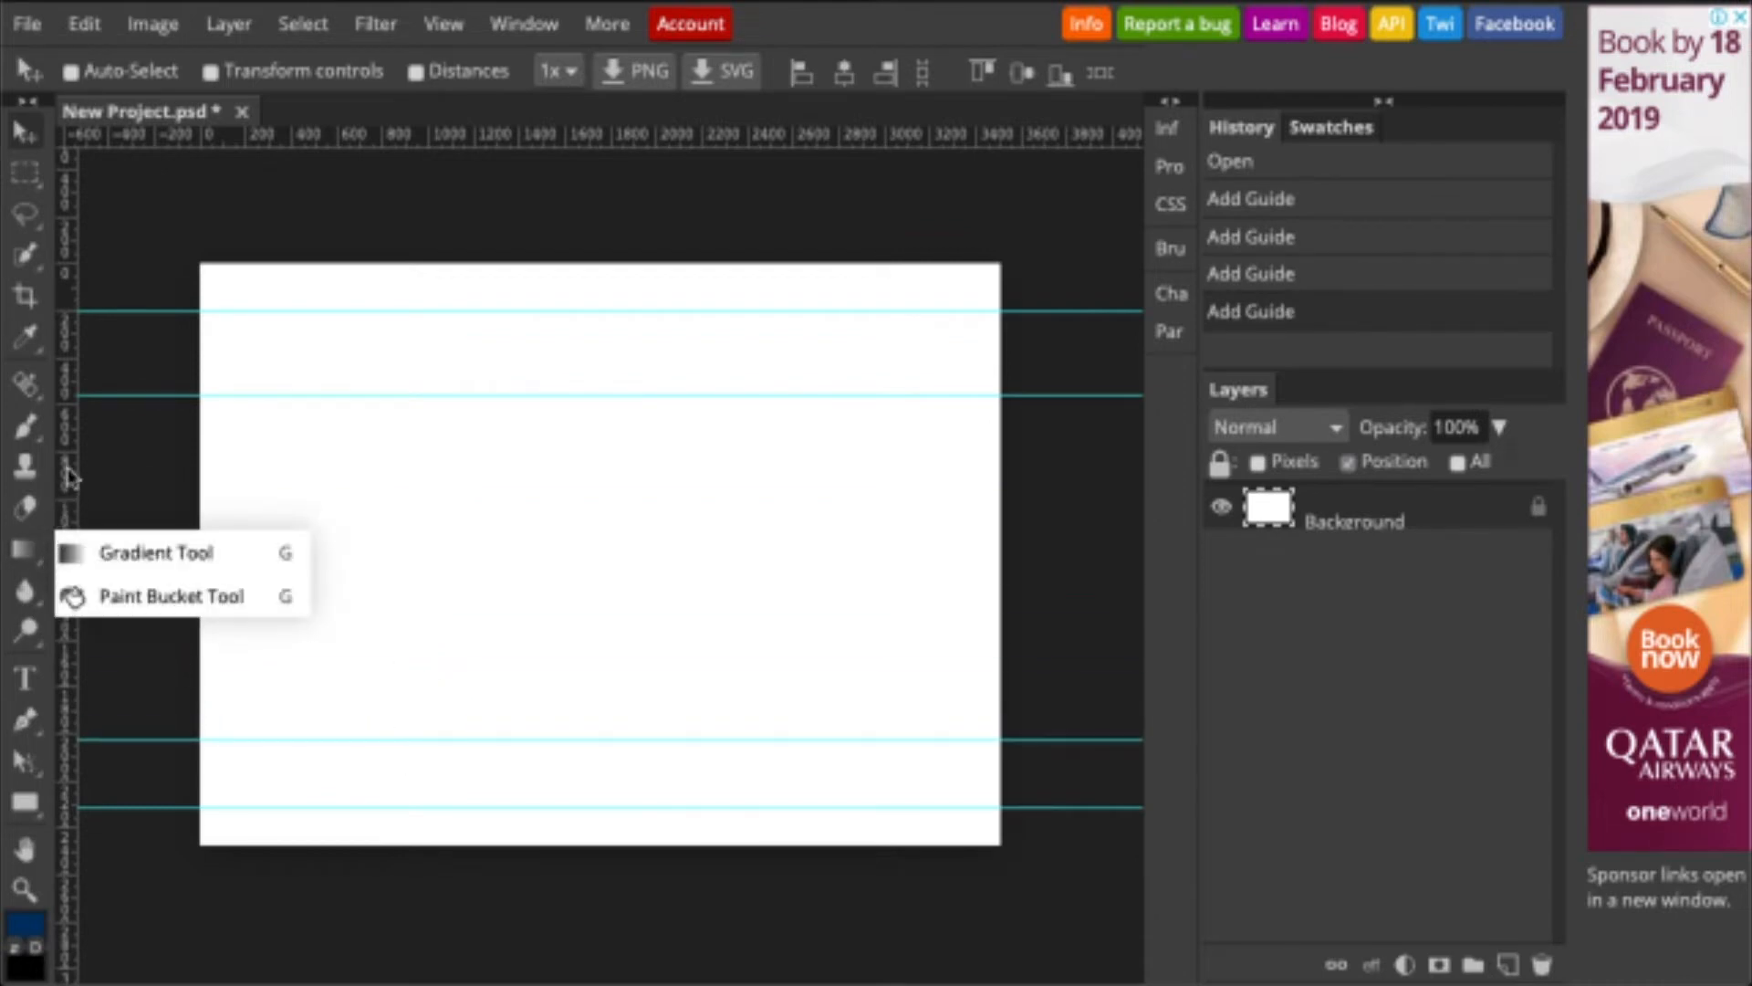
pyautogui.moveTo(67, 469); pyautogui.dragTo(869, 525)
pyautogui.moveTo(73, 536); pyautogui.dragTo(356, 577)
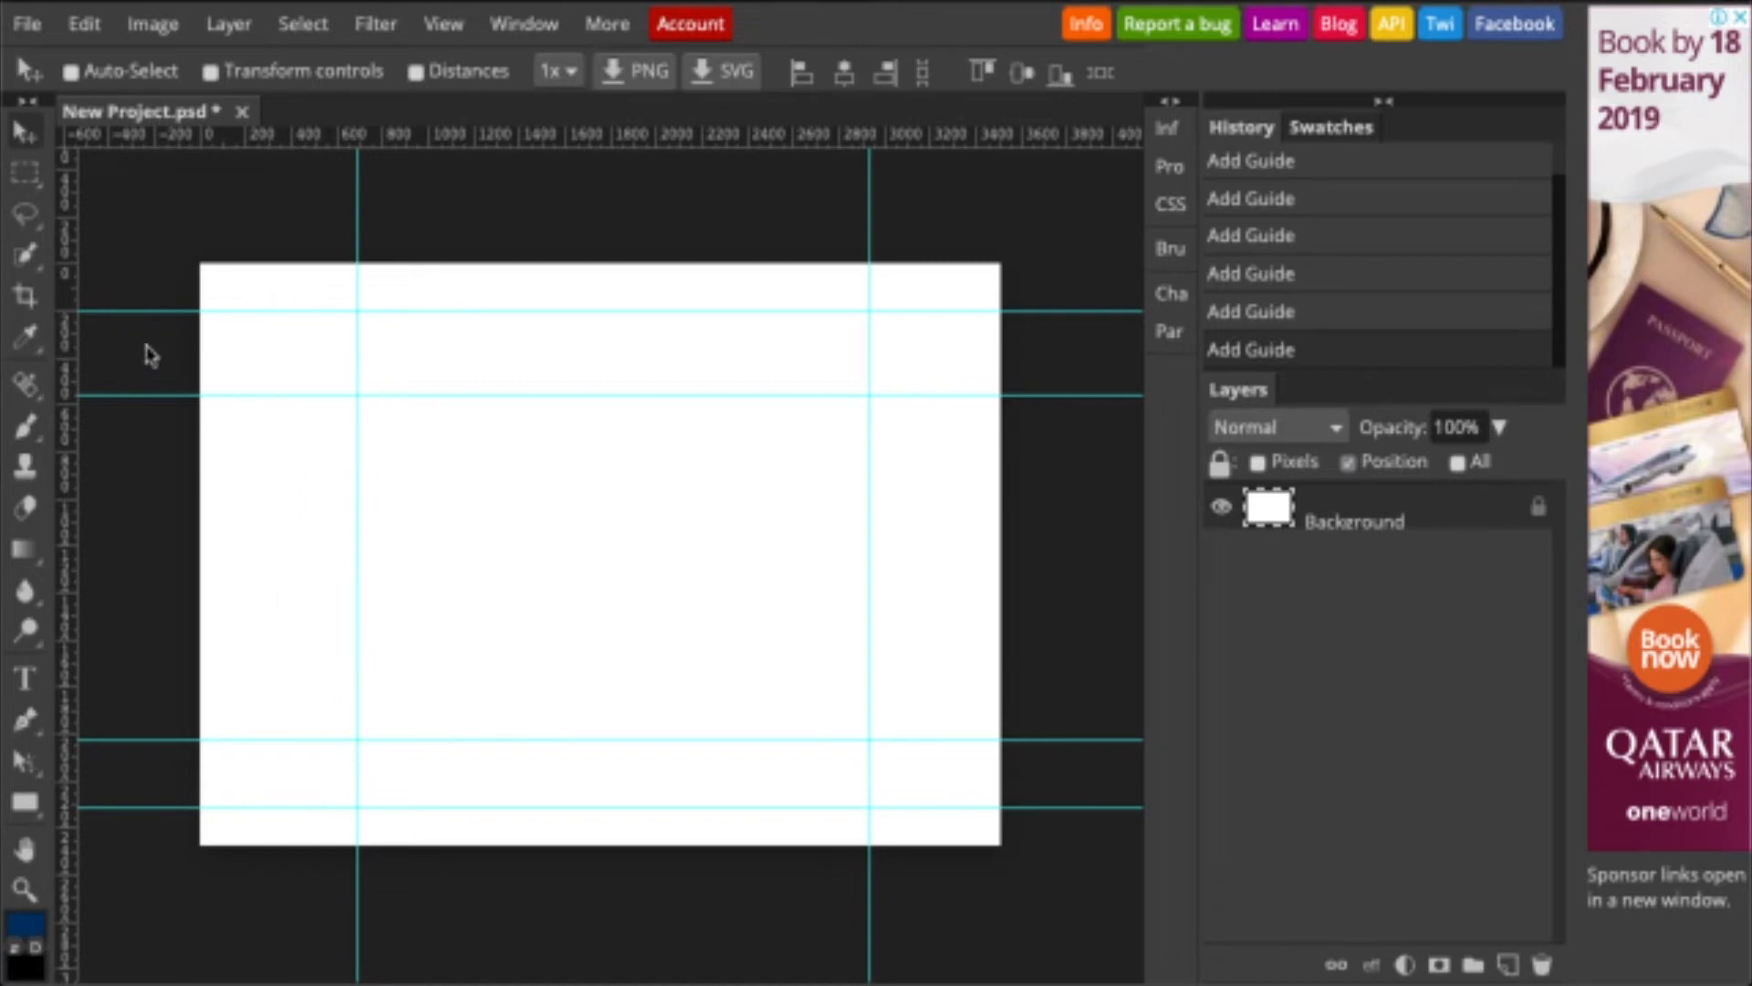
pyautogui.moveTo(66, 493); pyautogui.dragTo(537, 482)
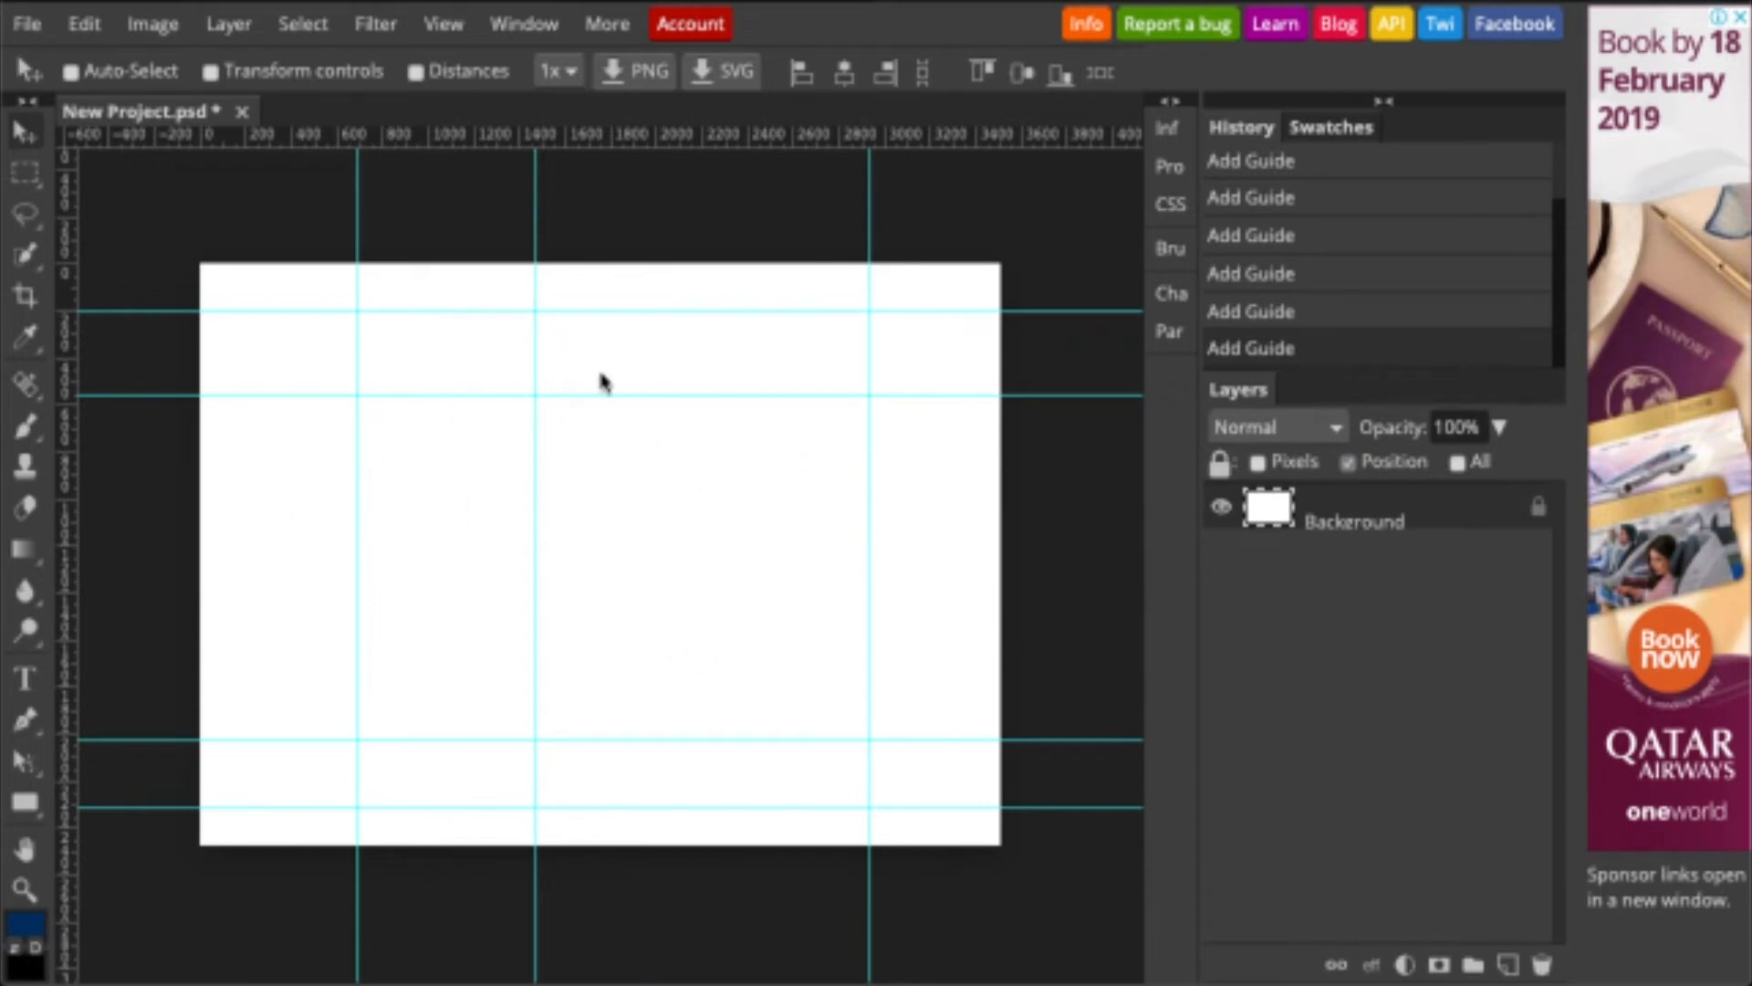
pyautogui.moveTo(537, 441)
pyautogui.mouseDown()
pyautogui.moveTo(599, 438)
pyautogui.moveTo(570, 440)
pyautogui.mouseUp()
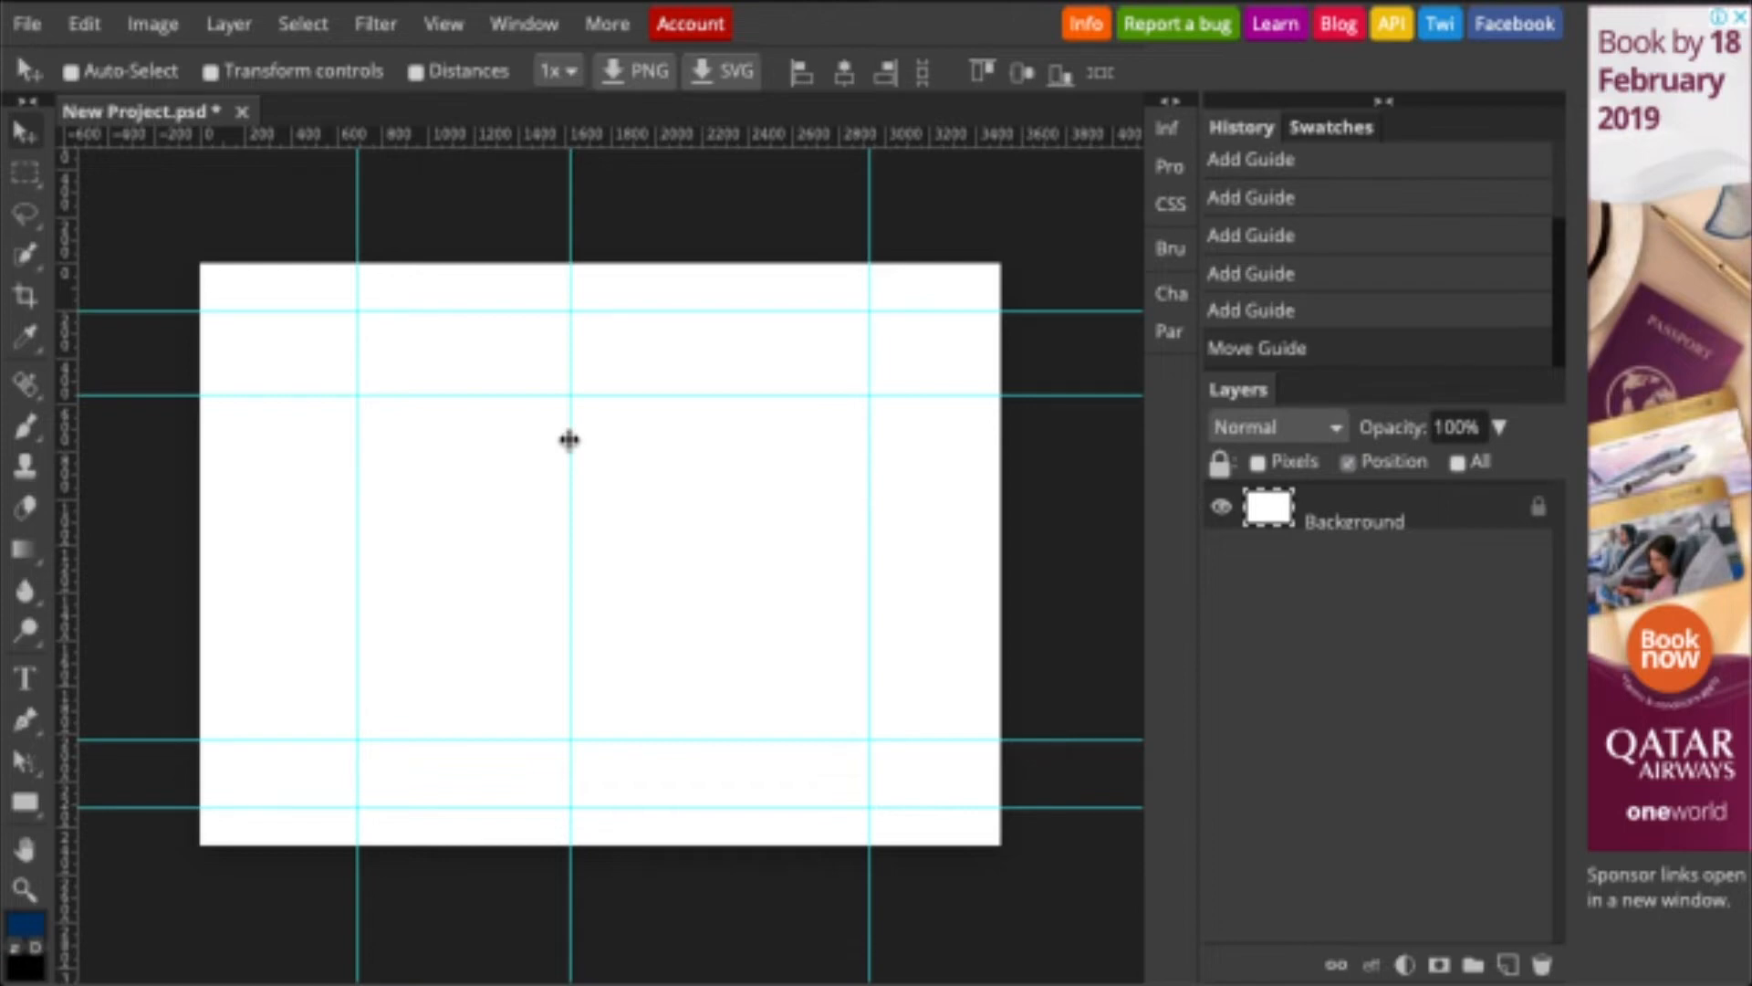
pyautogui.rightClick(24, 802)
# - Draw a navy #00336a rectangle from the canvas's left edge to the right guide
pyautogui.click(110, 782)
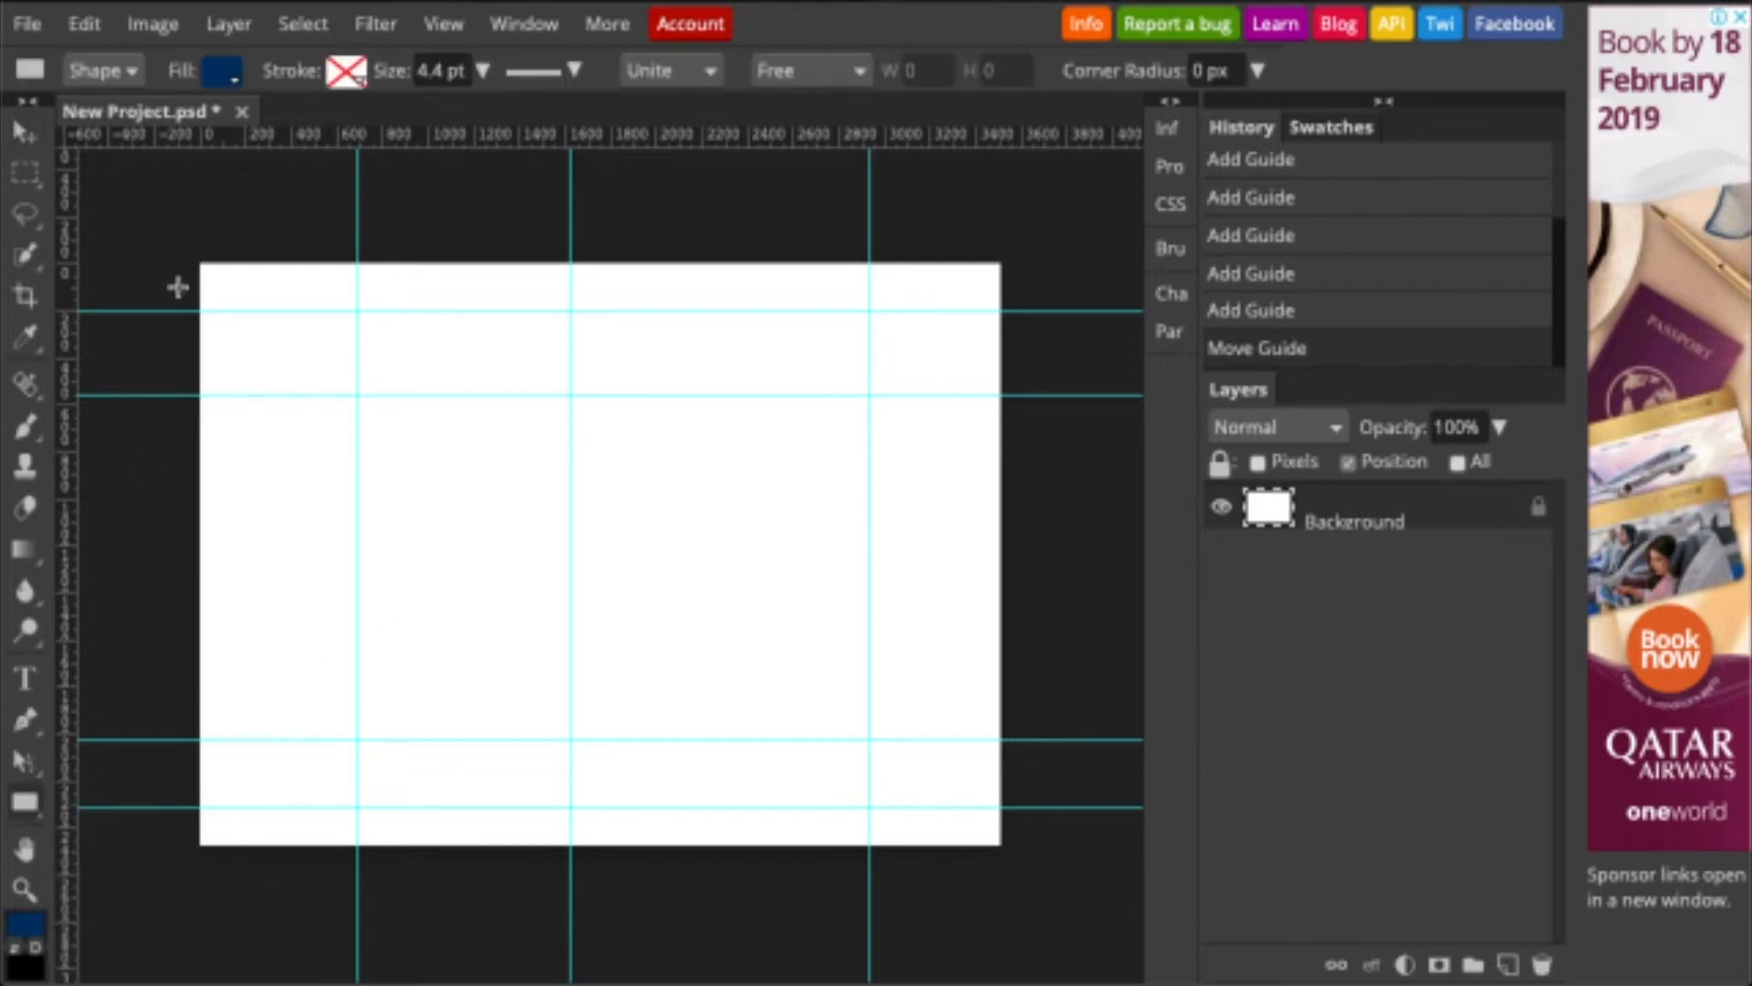
pyautogui.click(223, 82)
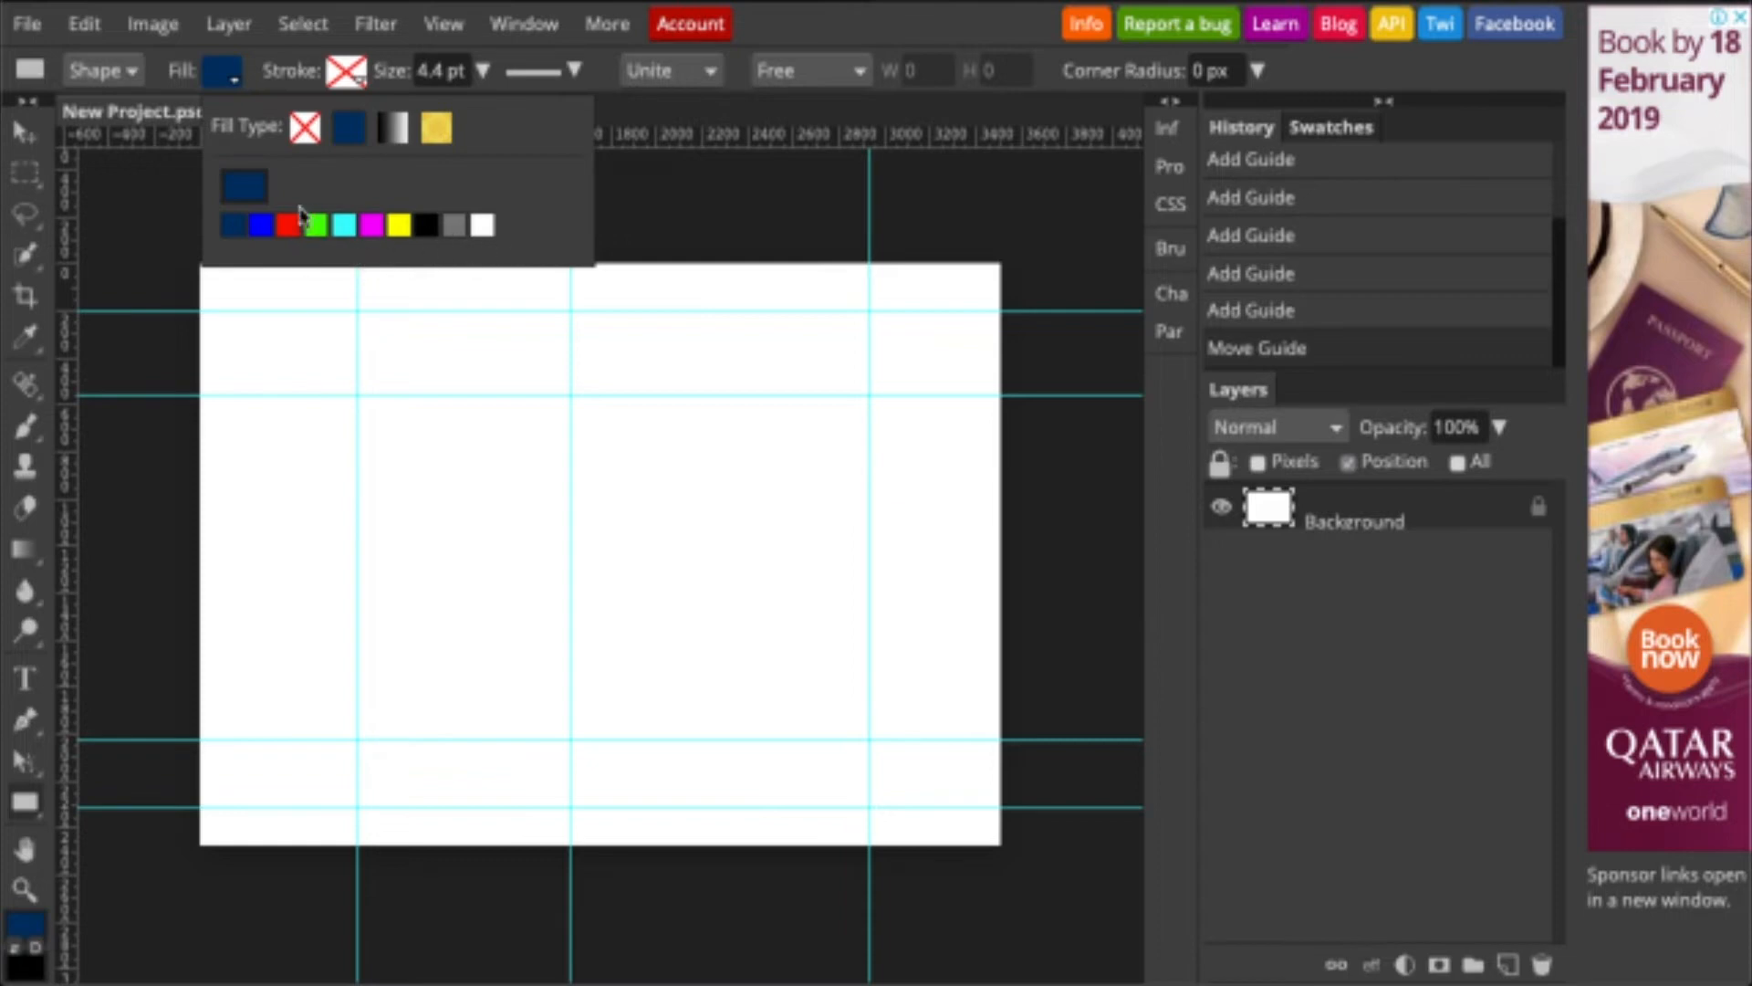
pyautogui.click(245, 190)
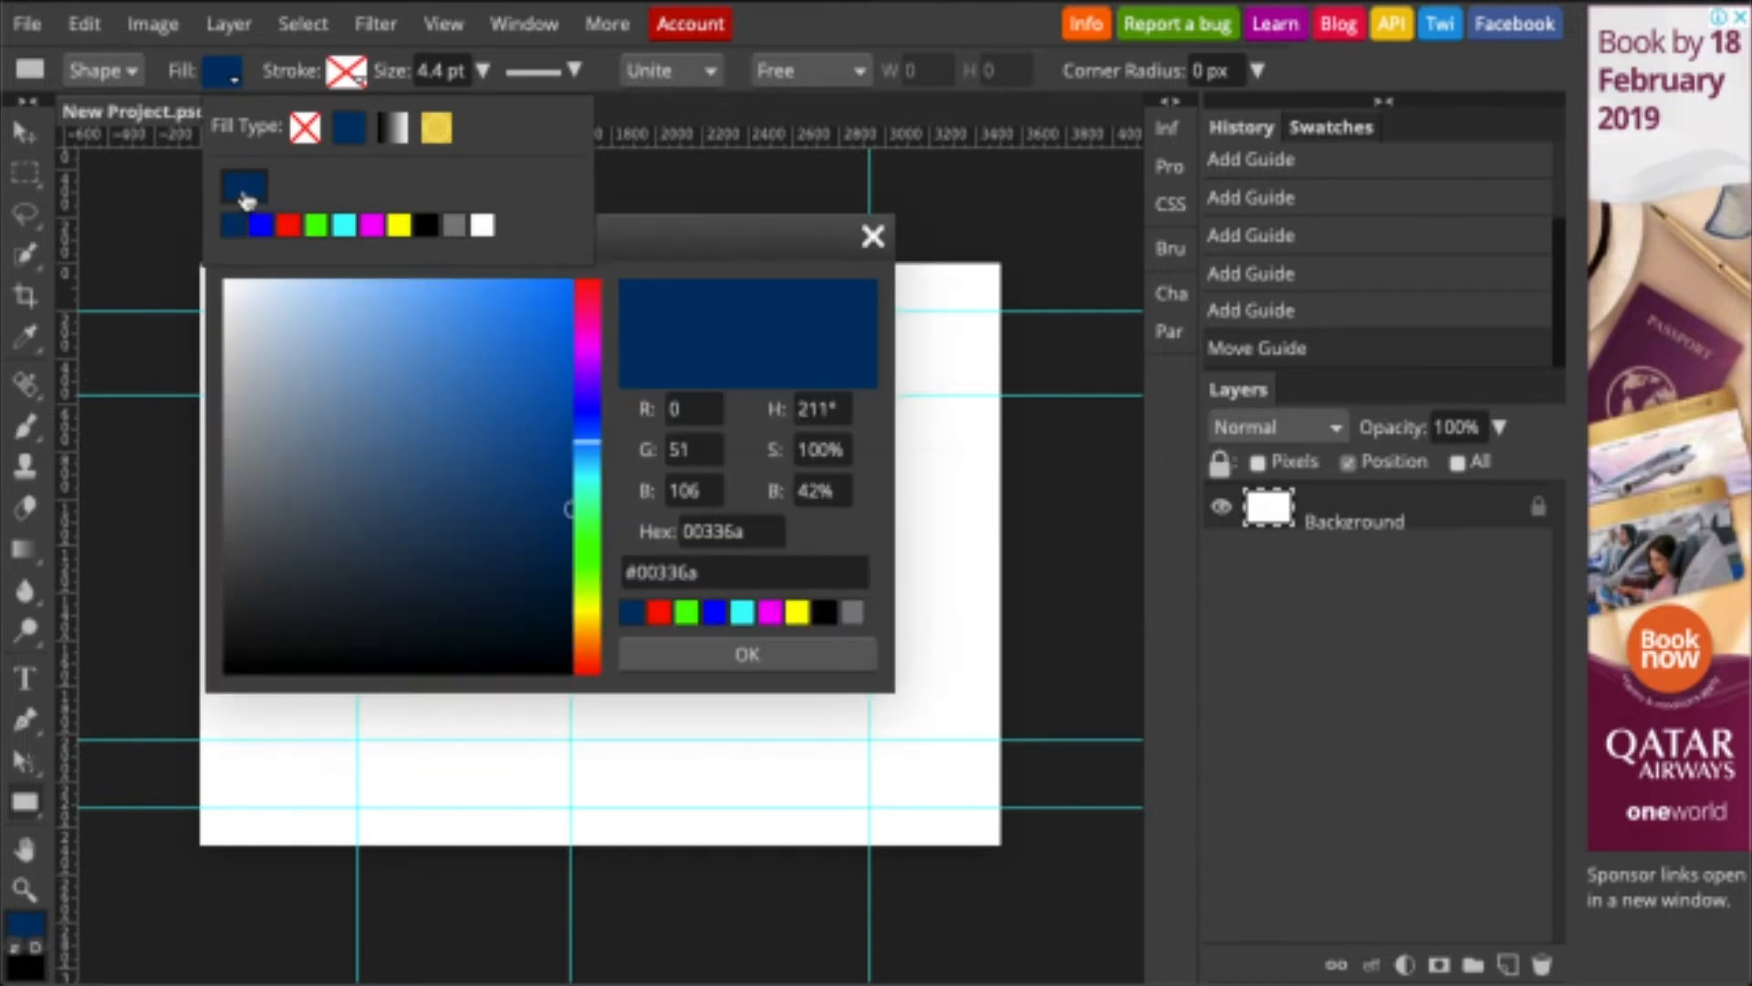
pyautogui.doubleClick(714, 568)
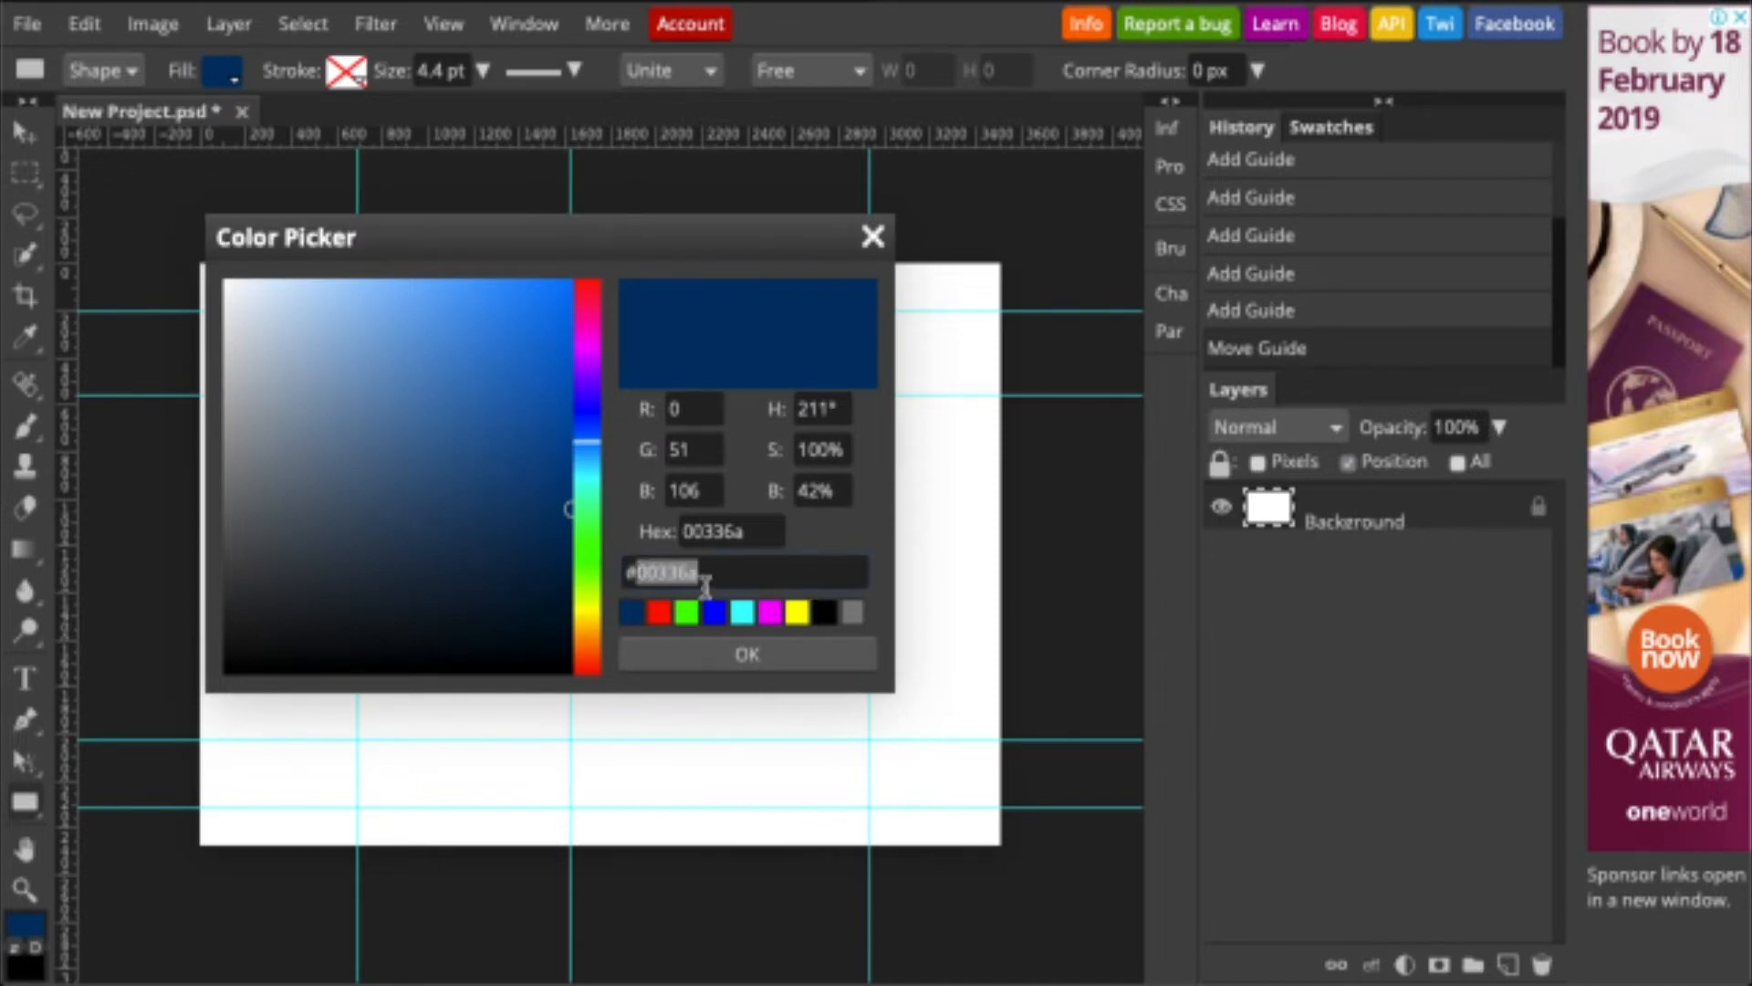
pyautogui.click(762, 653)
pyautogui.moveTo(183, 242); pyautogui.dragTo(872, 865)
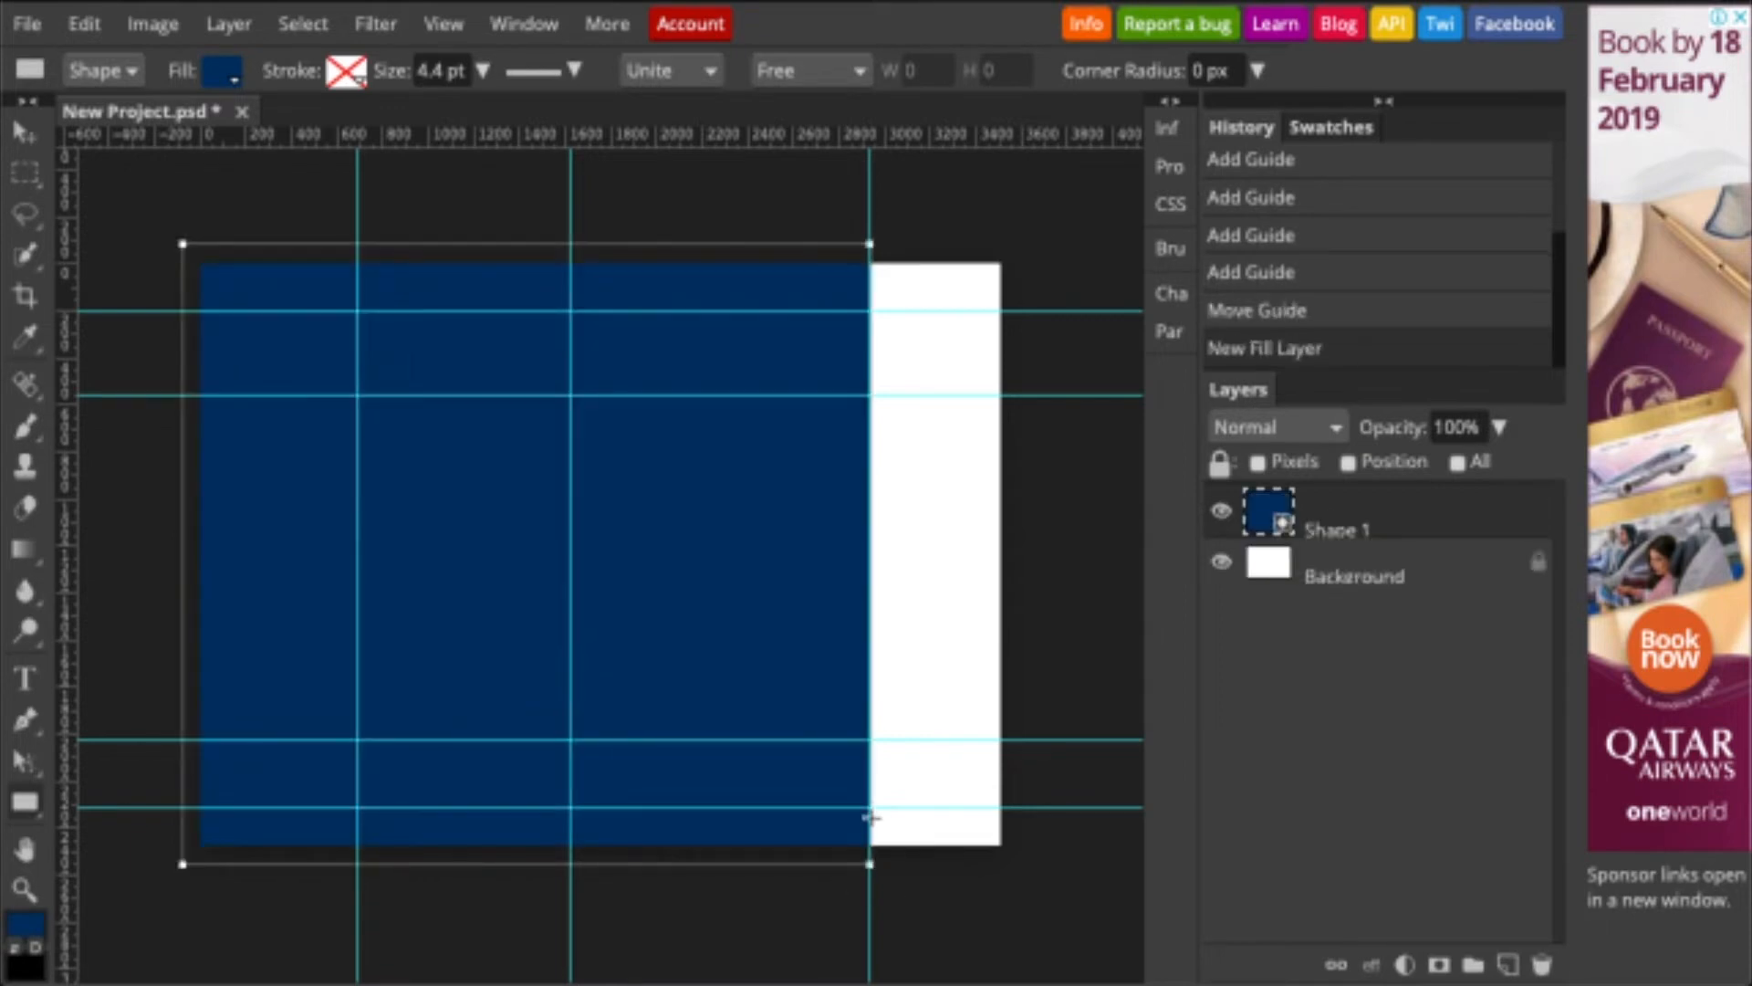
# - Rename the rectangle layer to 'Blue Blackground'
pyautogui.doubleClick(1341, 529)
pyautogui.write('Blue Blackground')
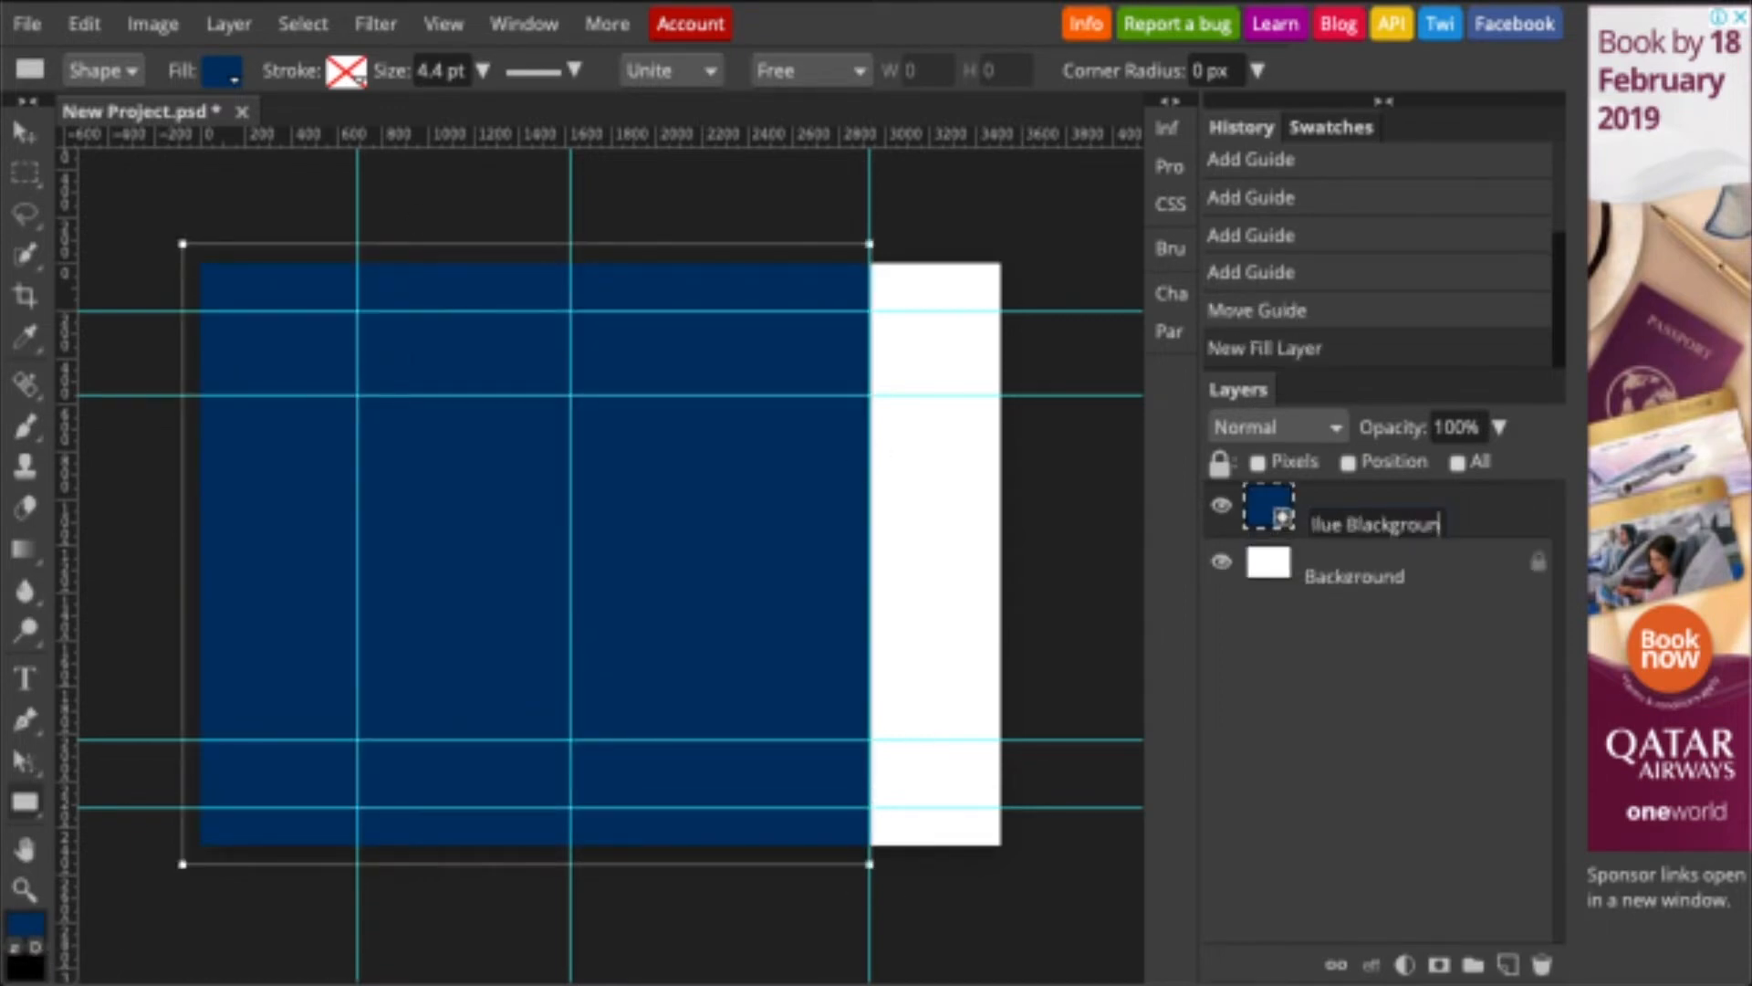
pyautogui.press('Return')
pyautogui.hotkey('ctrl', 'alt', 't')
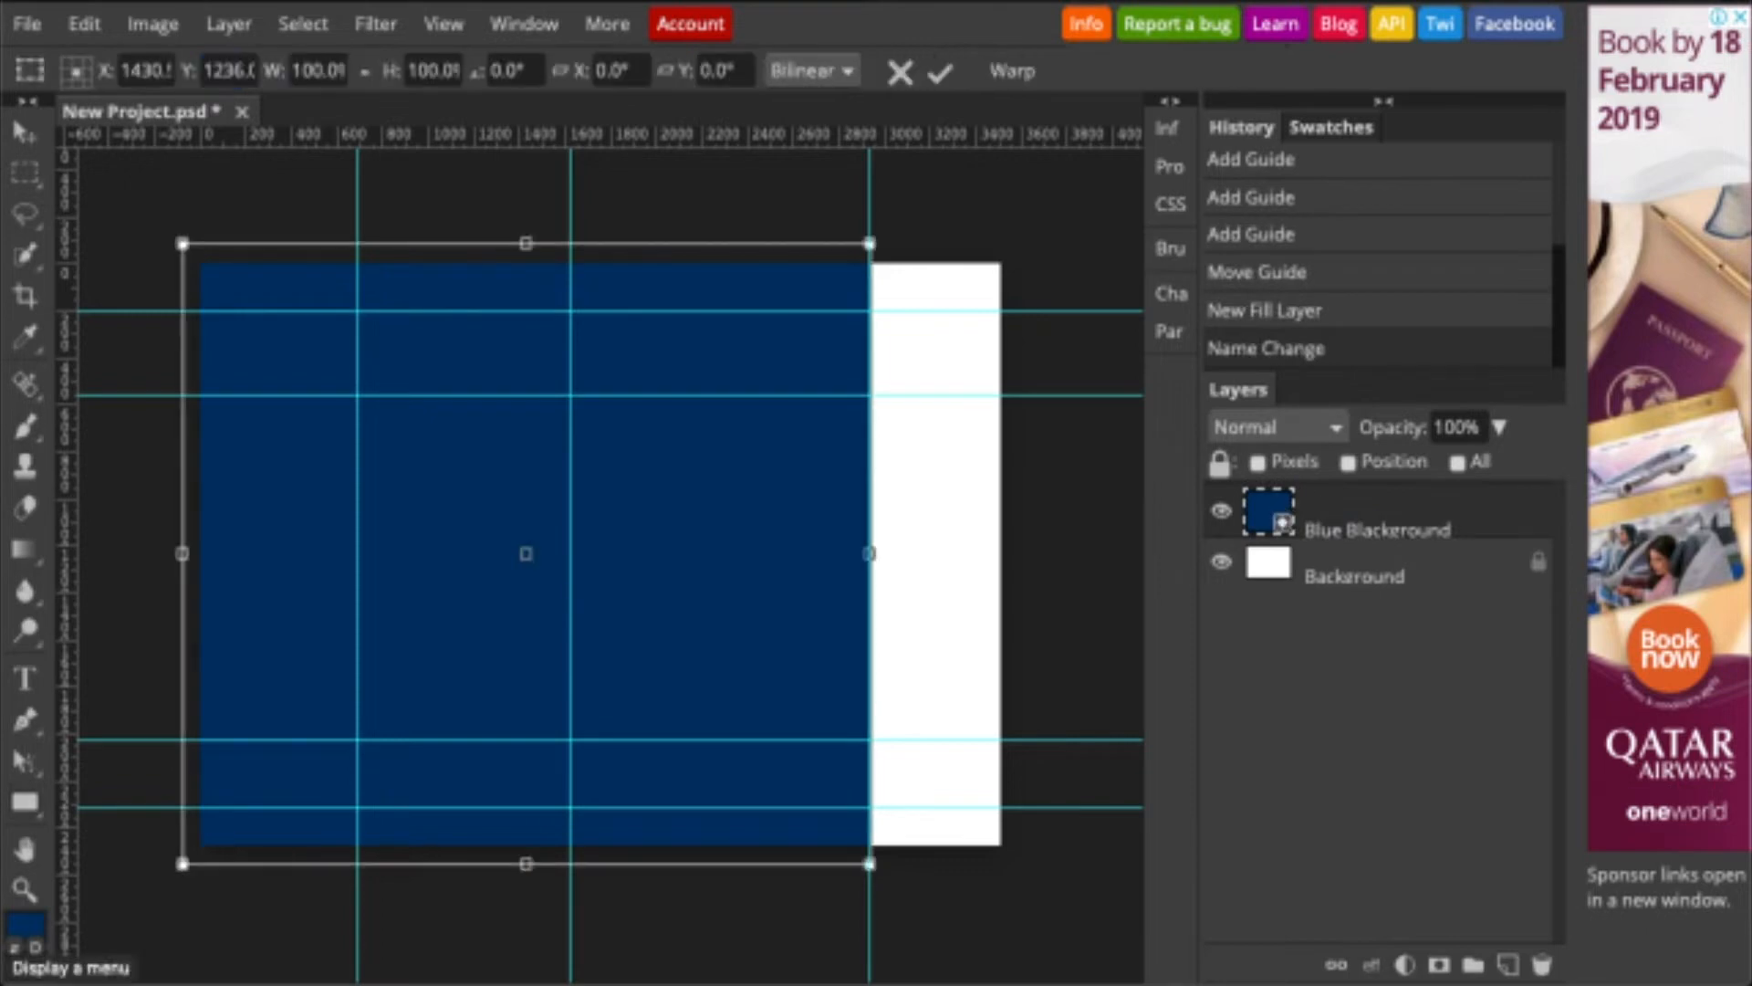
# - Pull the navy shape's top-right corner left so its right edge slants down to the guide
pyautogui.moveTo(870, 241); pyautogui.dragTo(483, 257)
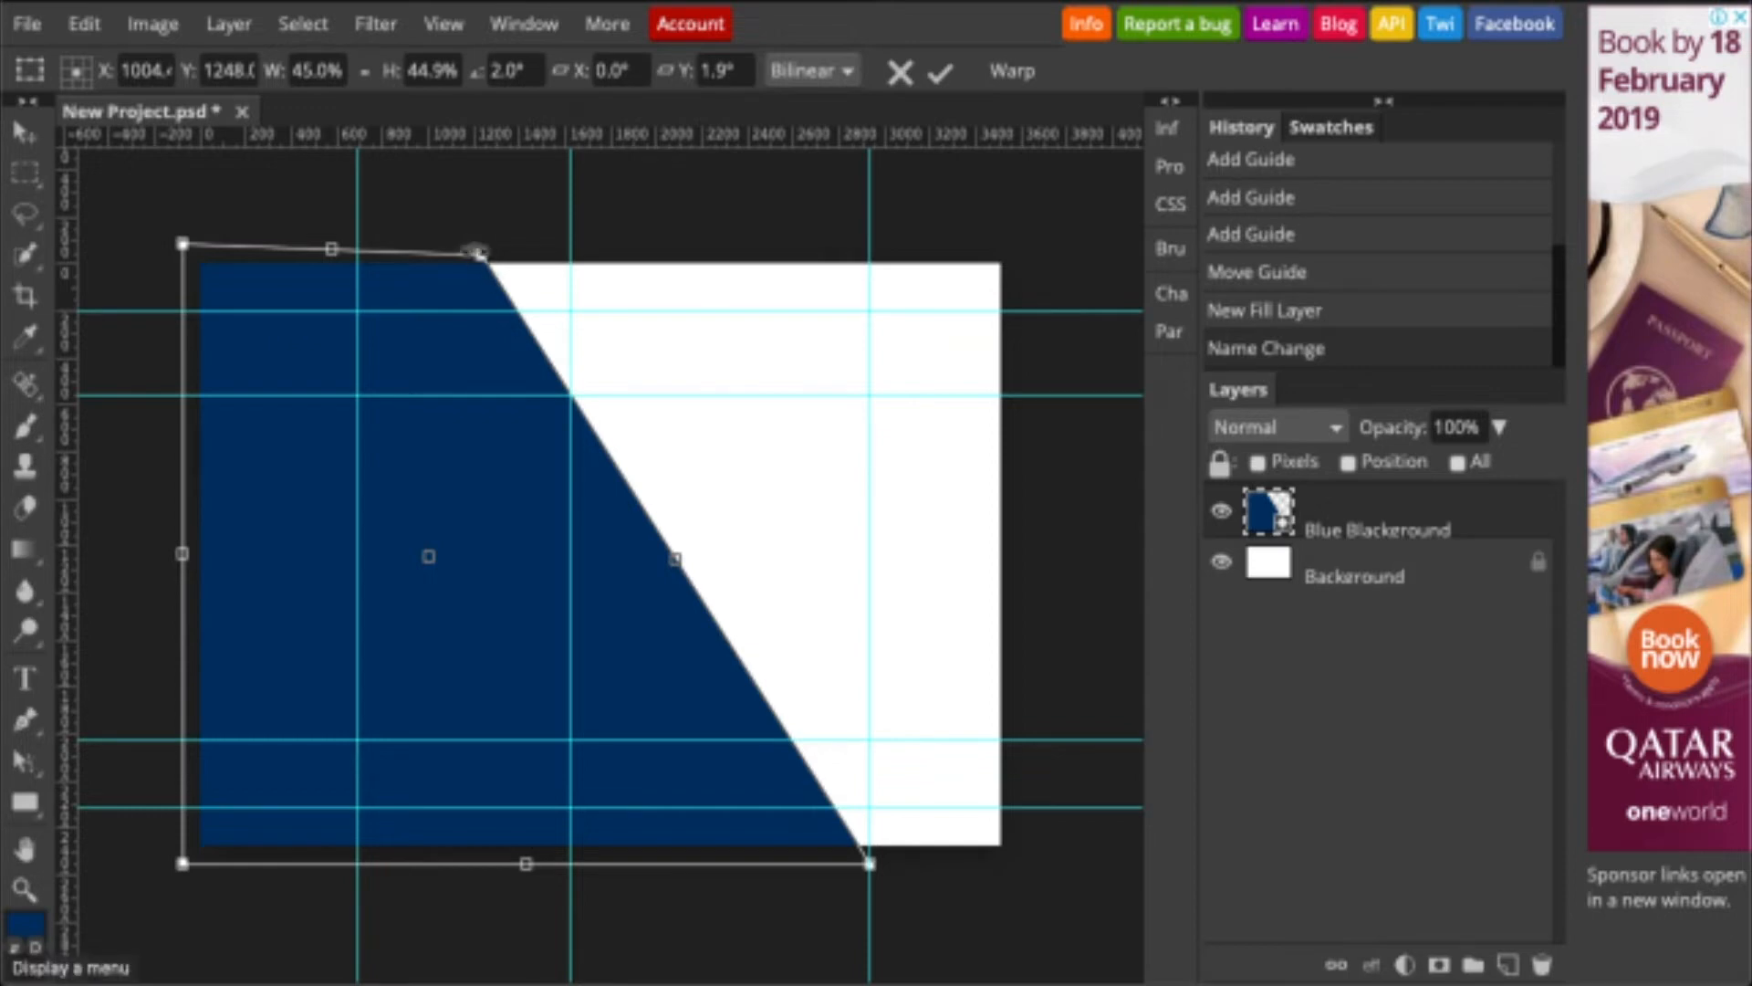
pyautogui.moveTo(482, 255); pyautogui.dragTo(459, 242)
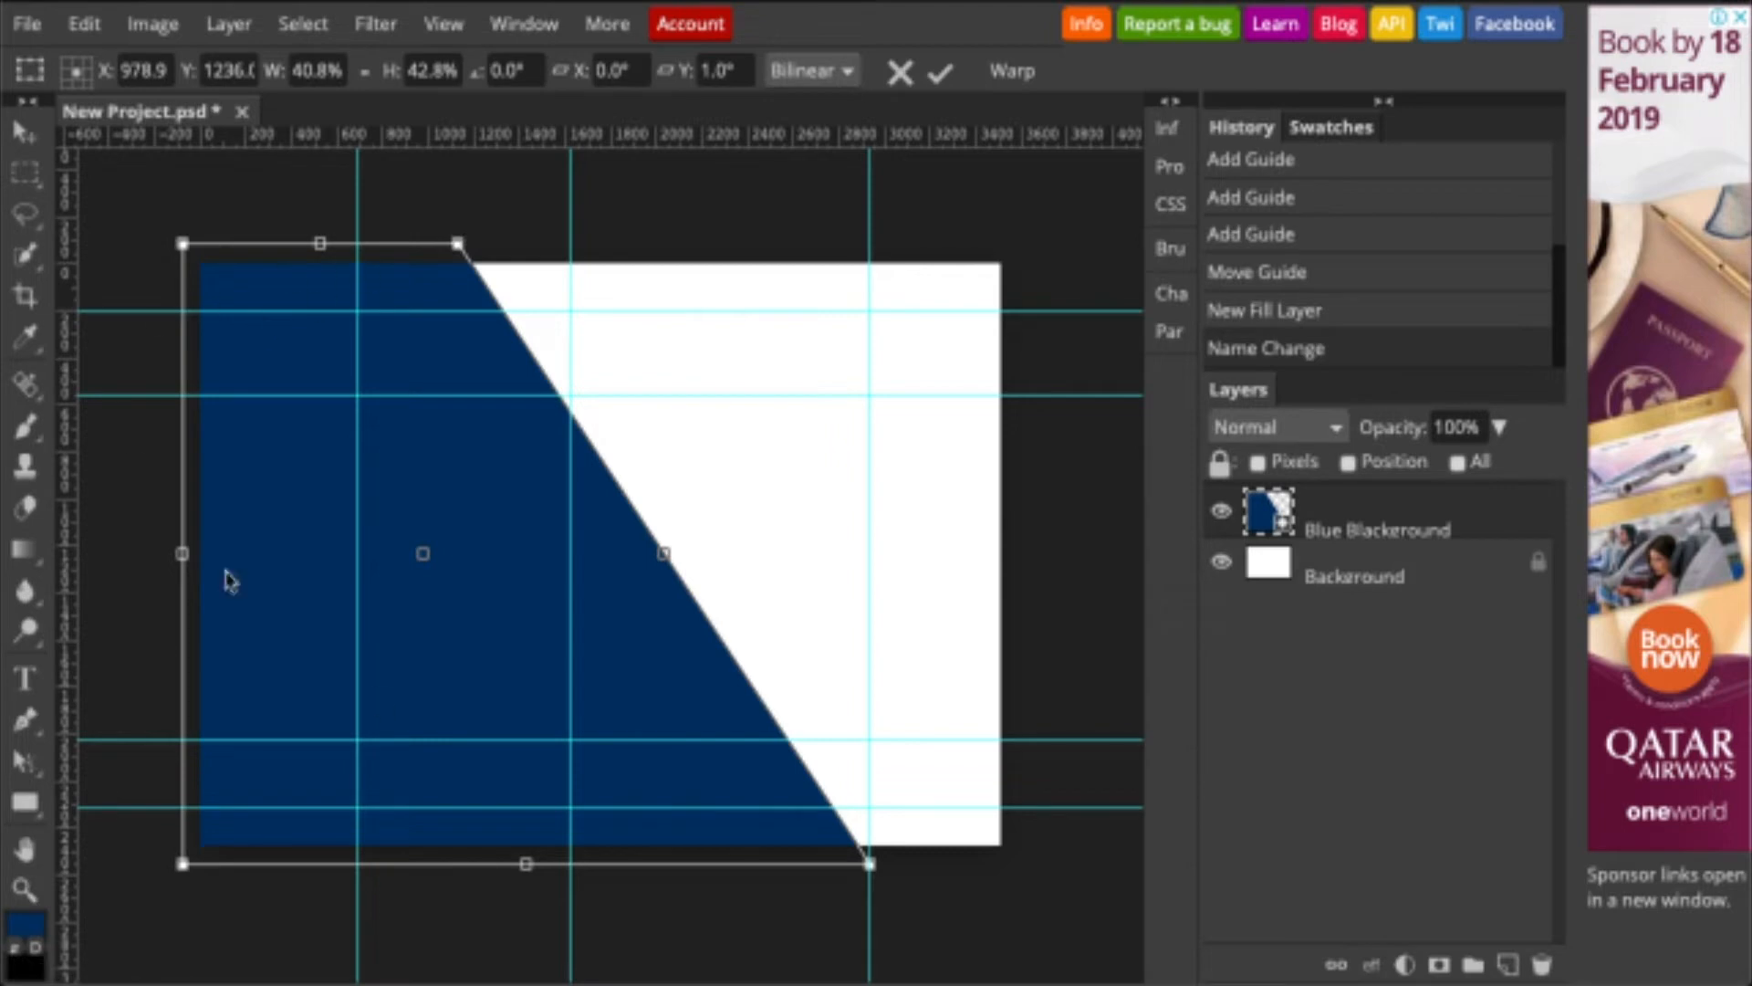
pyautogui.press('Return')
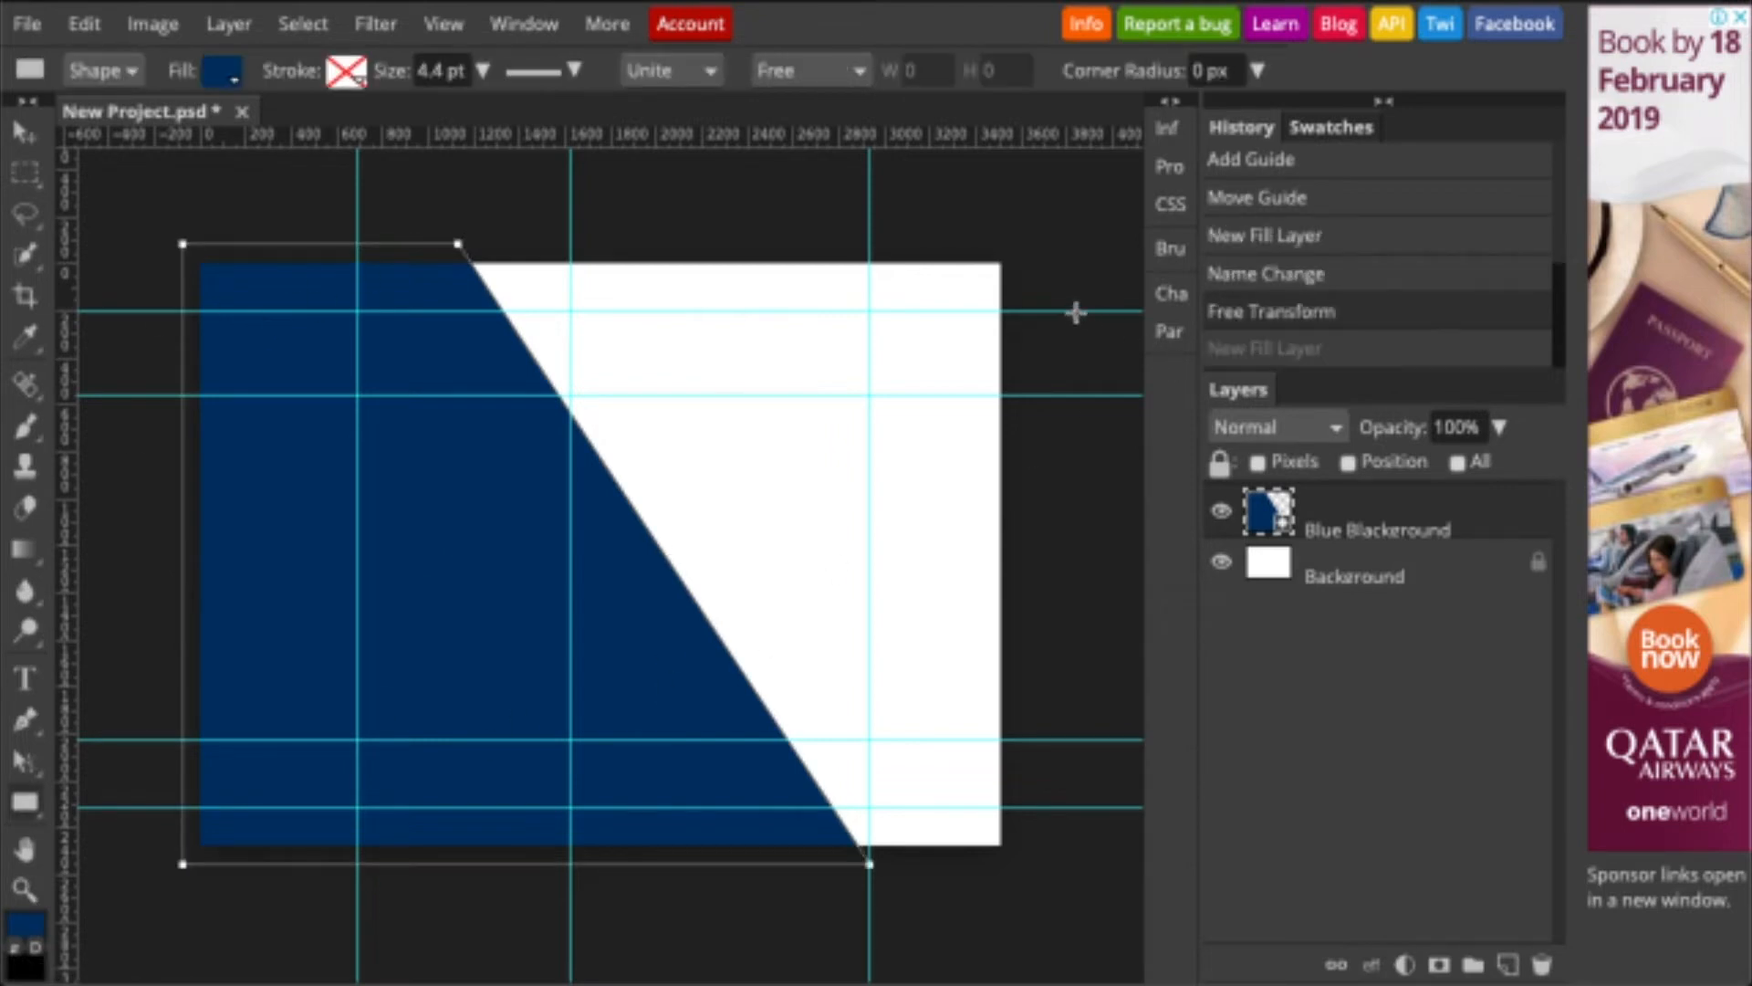
# - Draw a white-filled rectangle spanning between the top and bottom horizontal guides
pyautogui.moveTo(1076, 312); pyautogui.dragTo(184, 741)
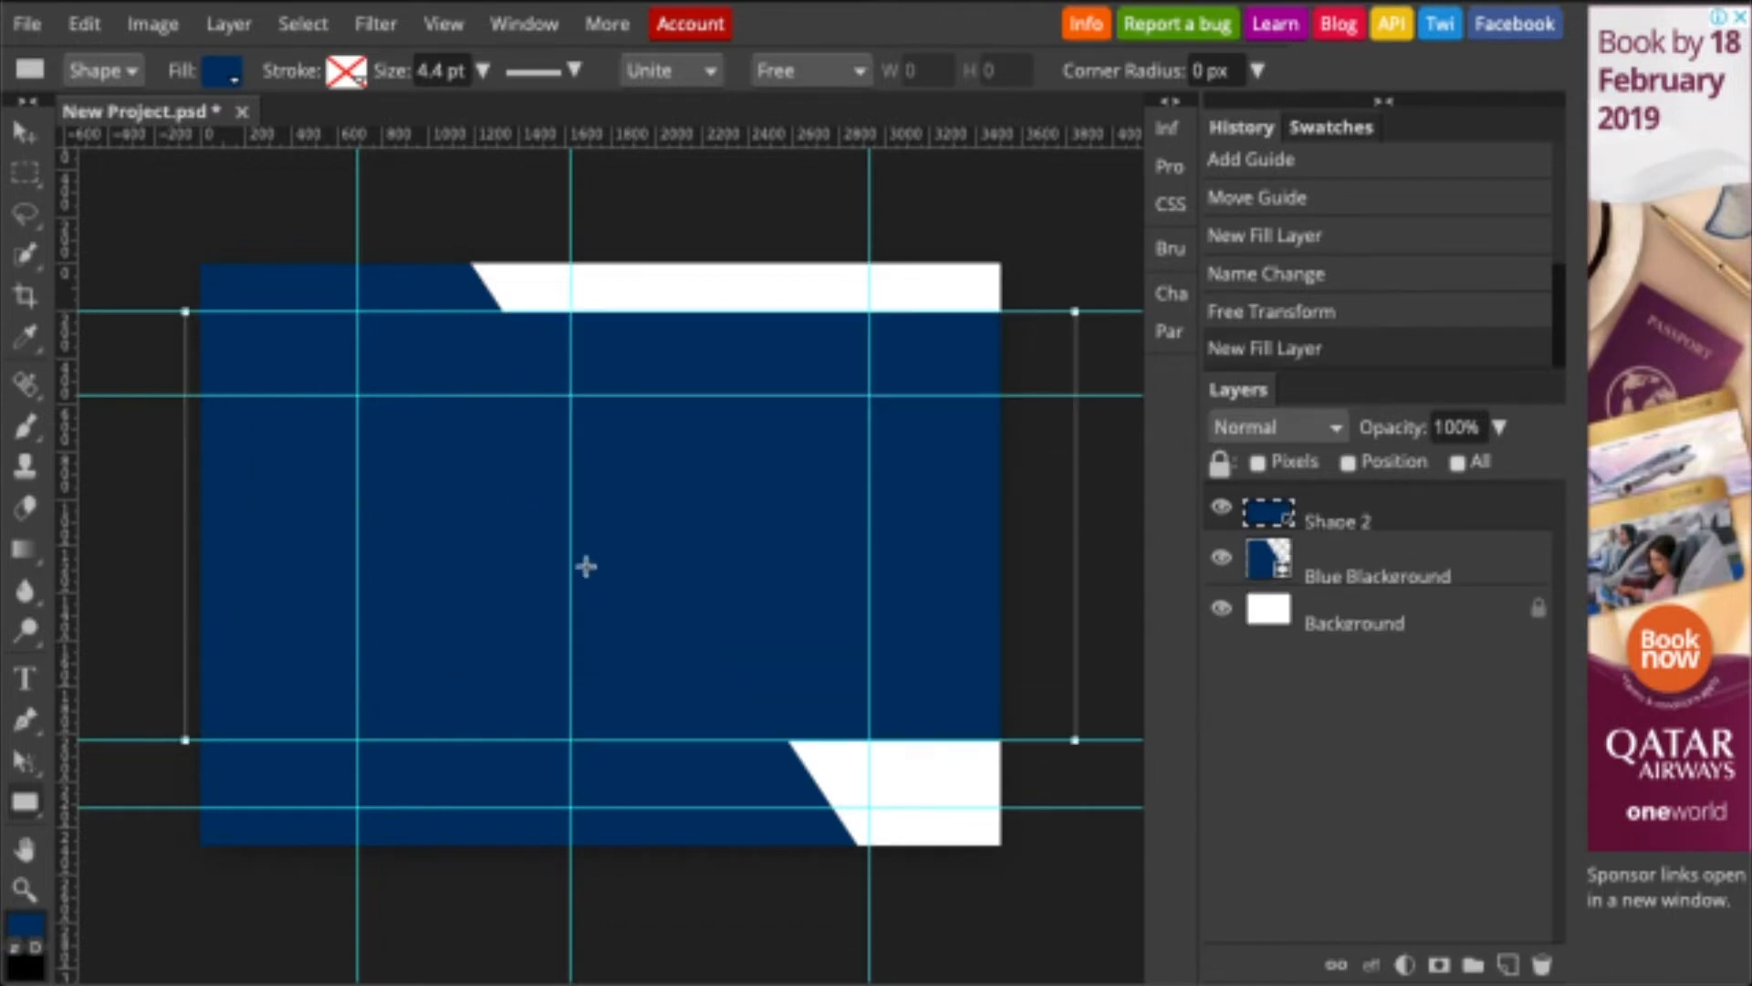
pyautogui.click(223, 71)
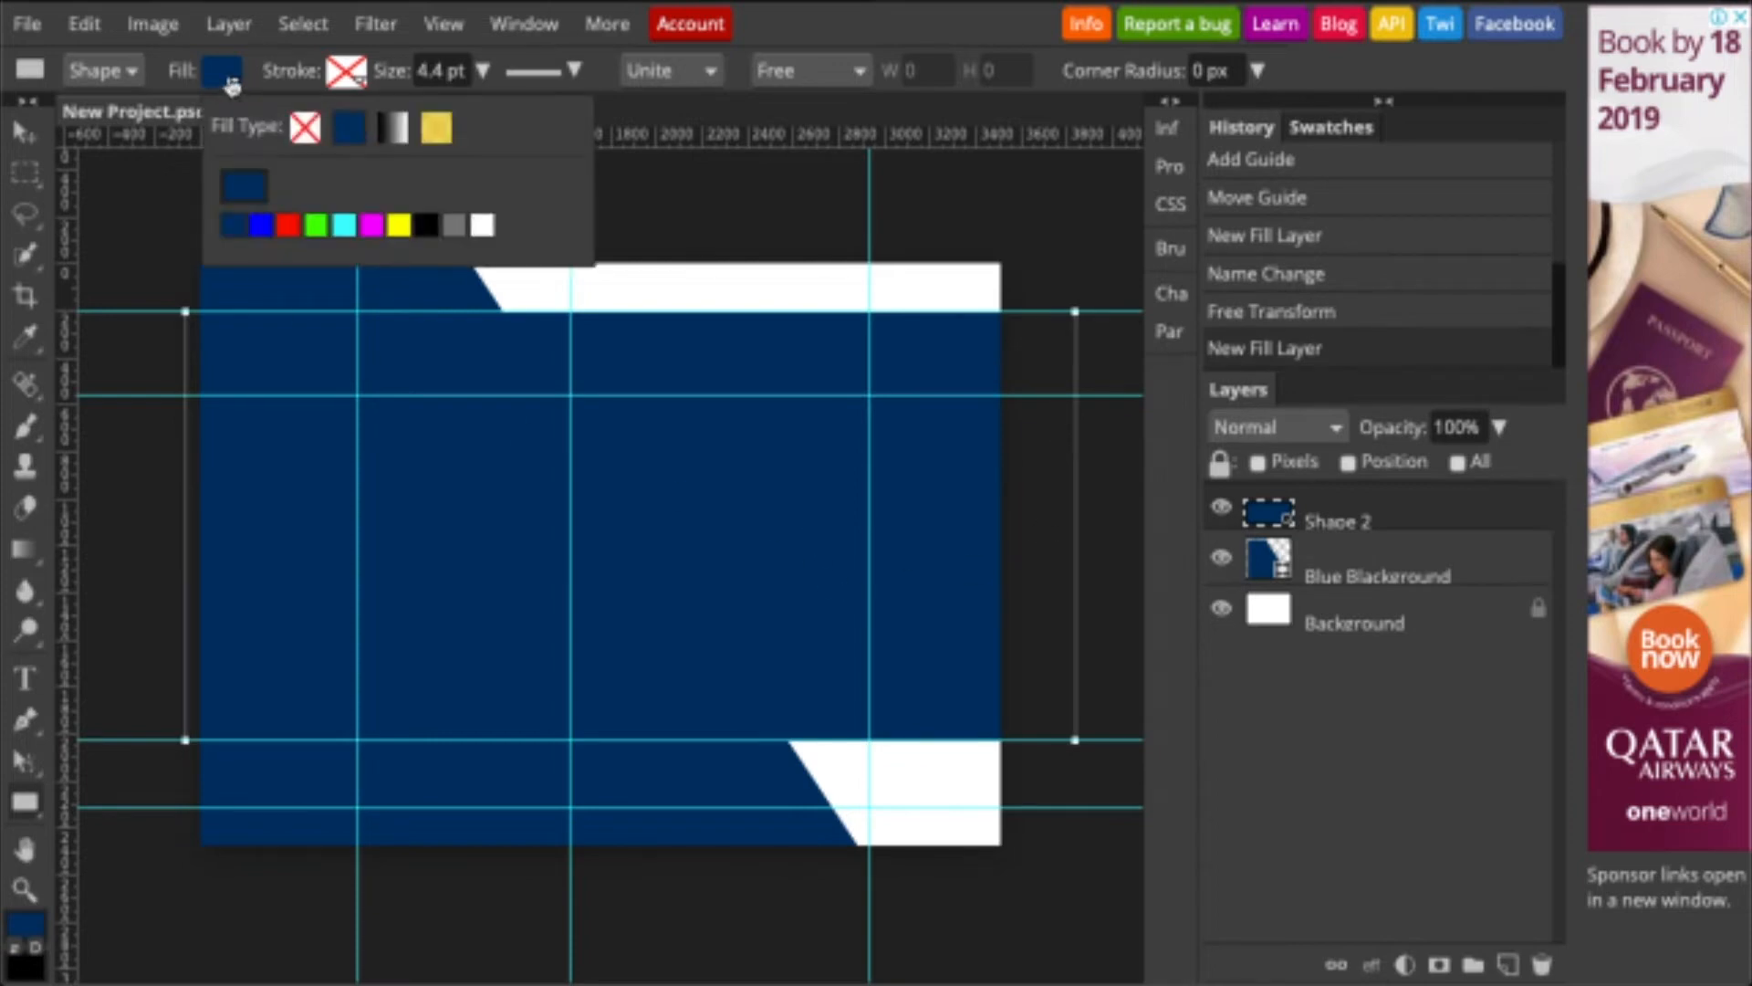
pyautogui.click(482, 227)
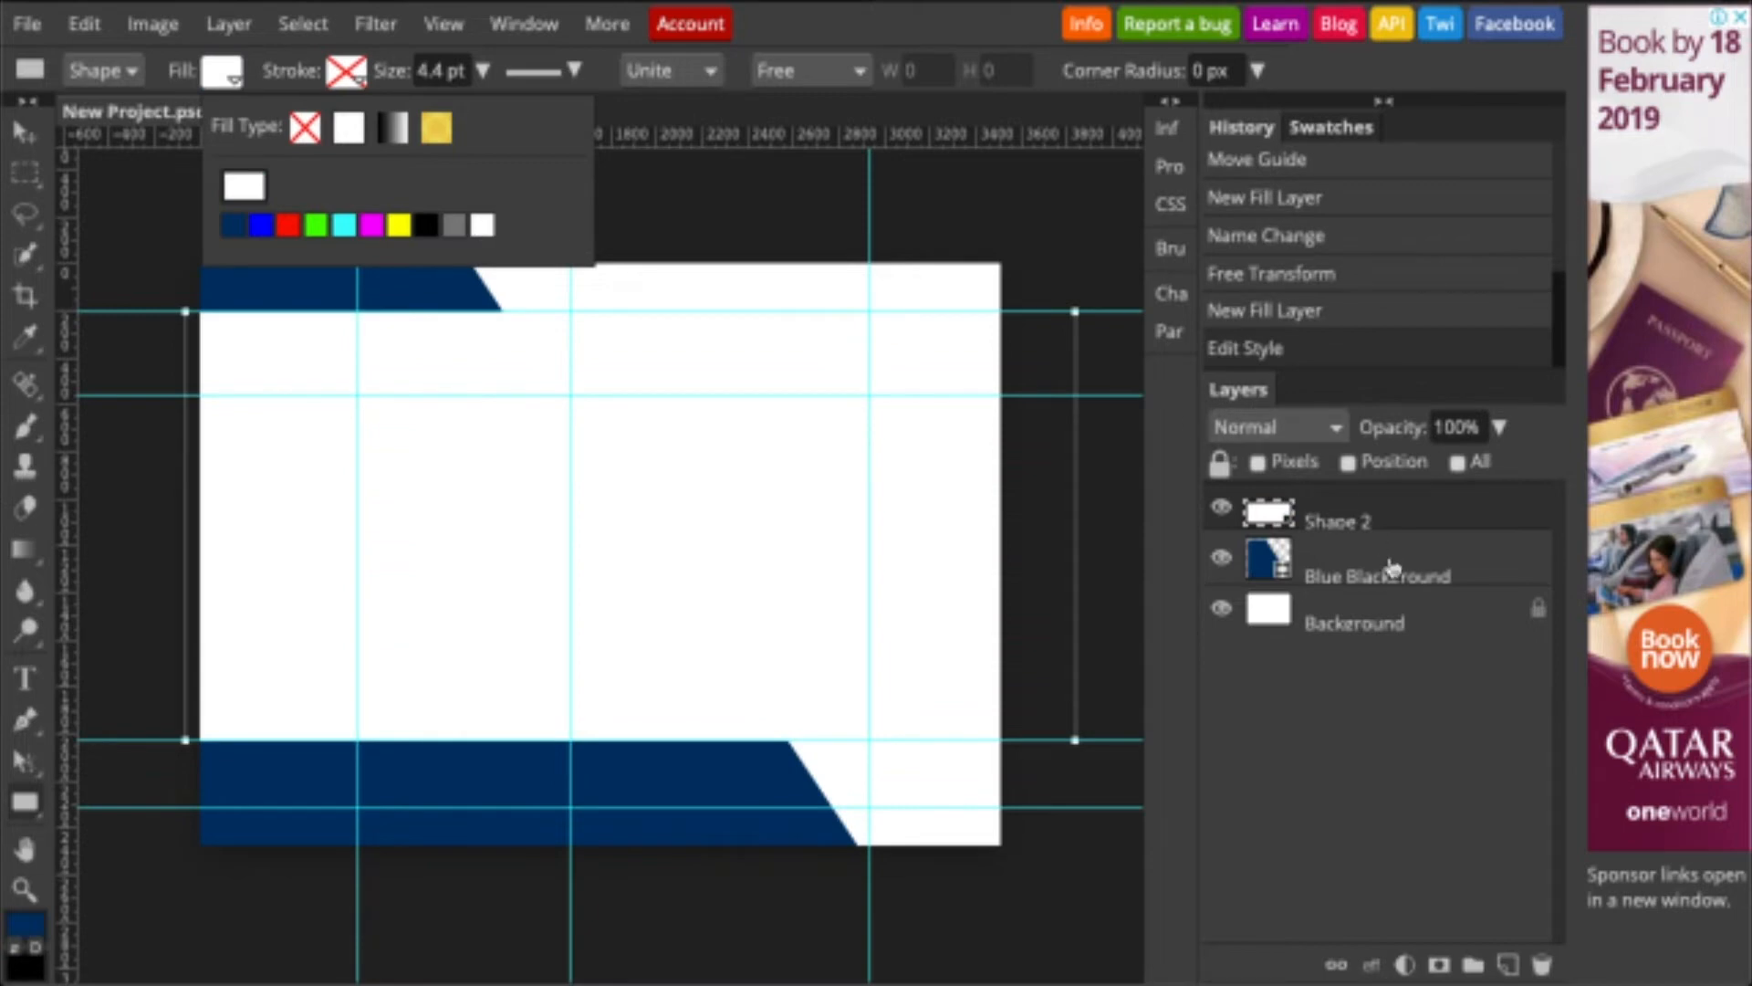
# - Rename the Shape 2 layer to 'White Background'
pyautogui.click(1357, 526)
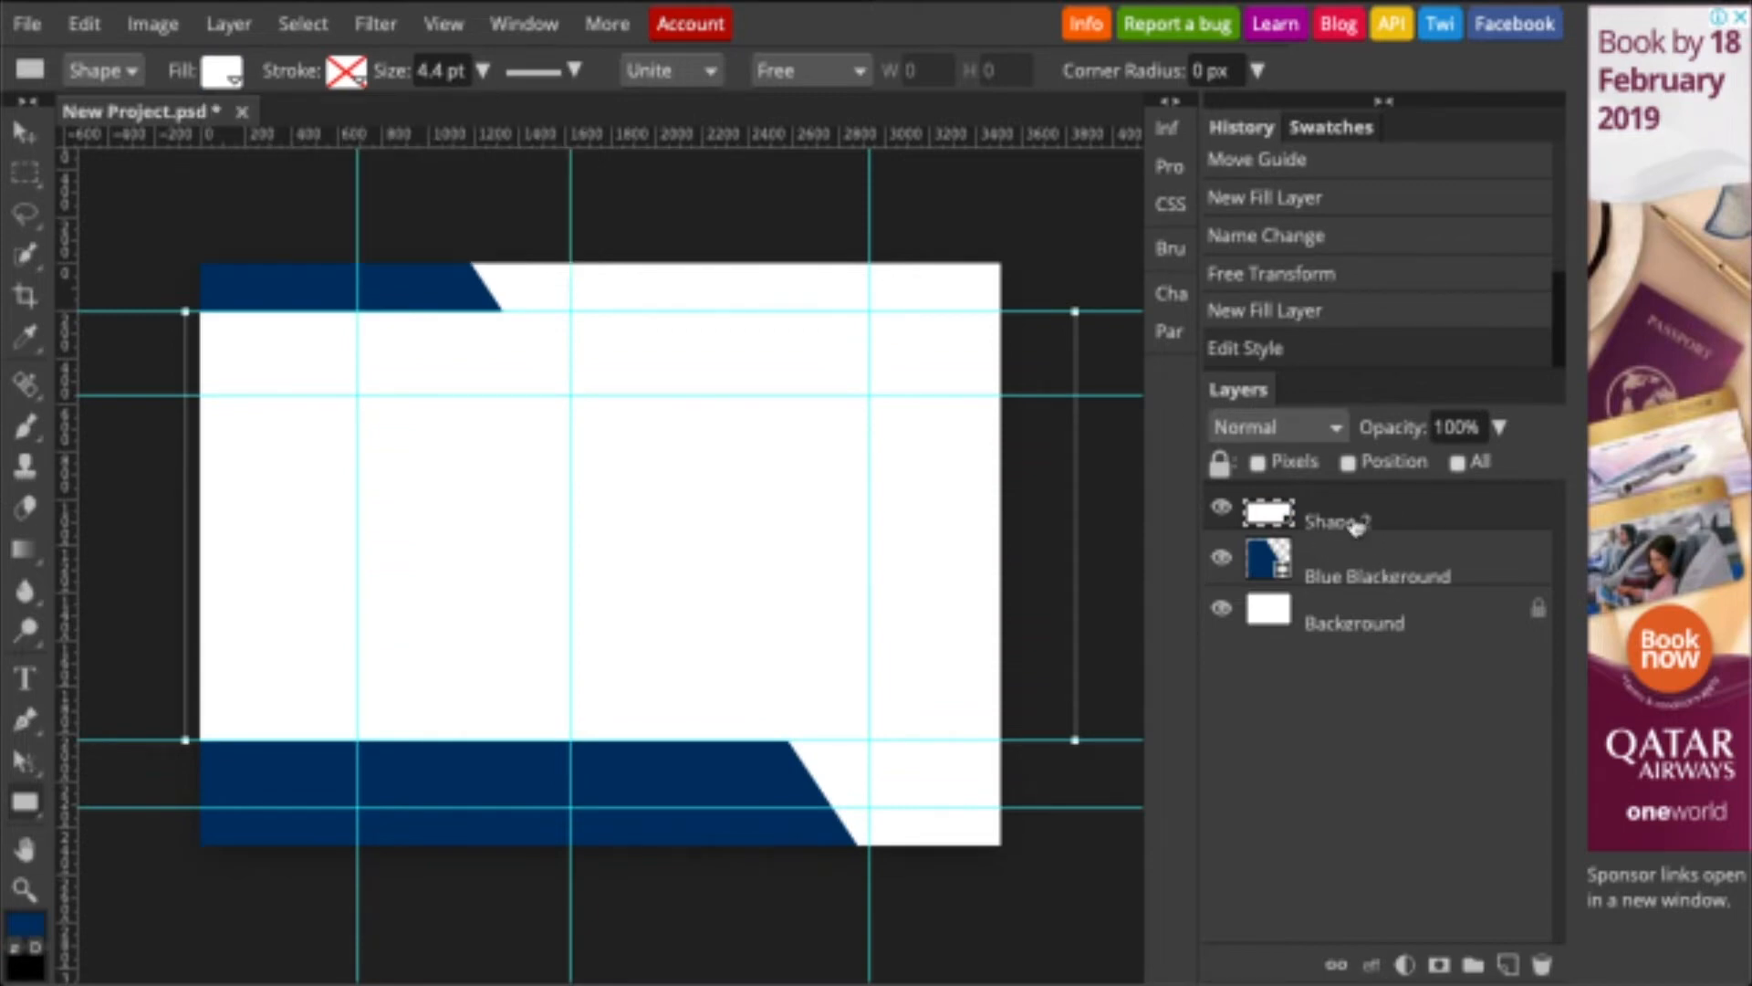
pyautogui.doubleClick(1357, 527)
pyautogui.write('White')
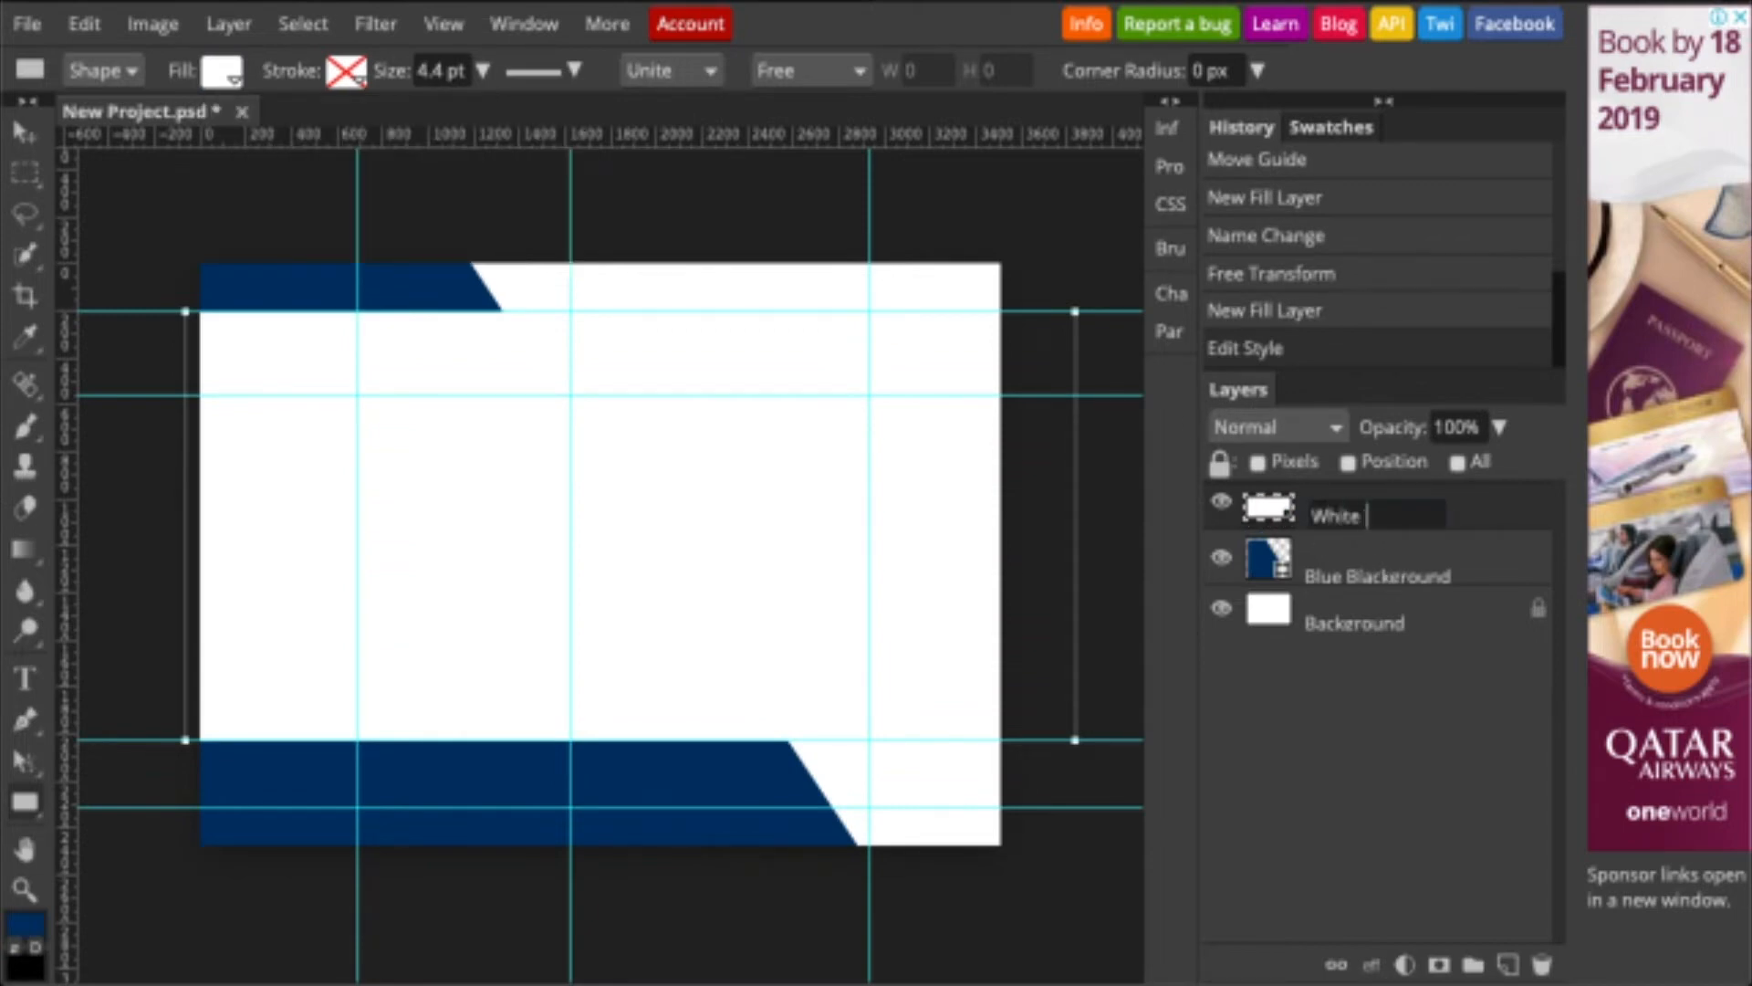
pyautogui.write(' Background')
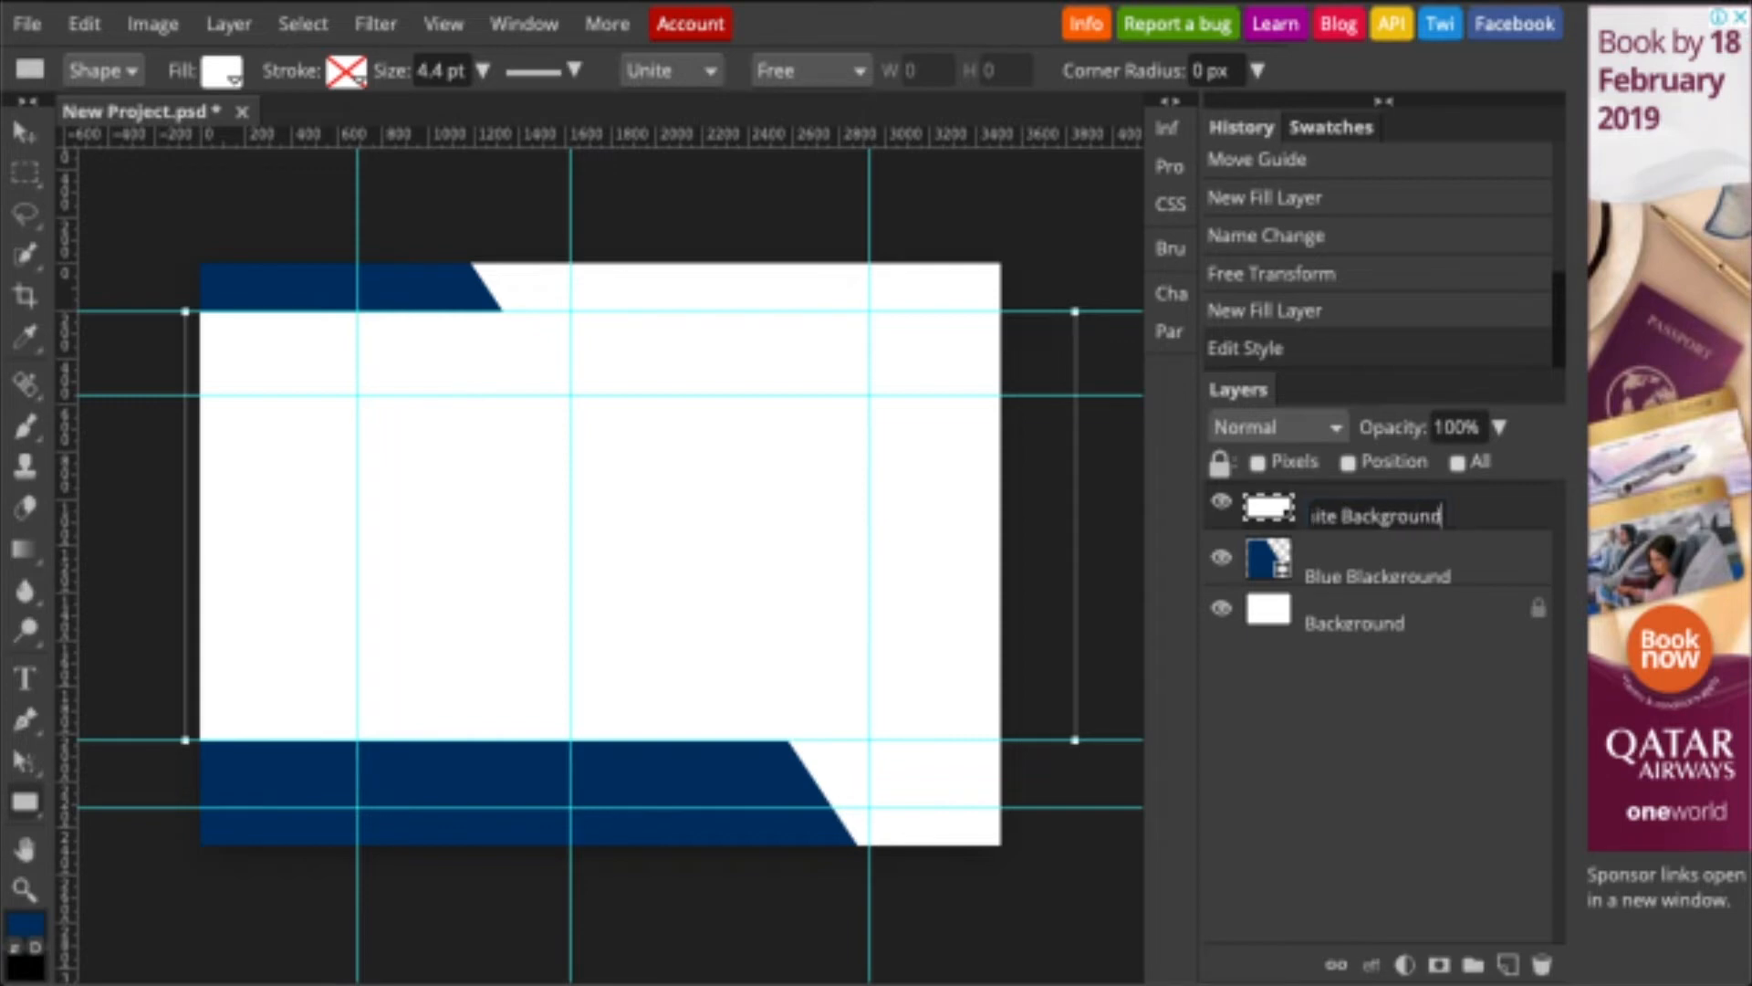
pyautogui.press('Return')
# - Stretch the white shape down to the lower guide and slant its left edge diagonally
pyautogui.hotkey('ctrl', 't')
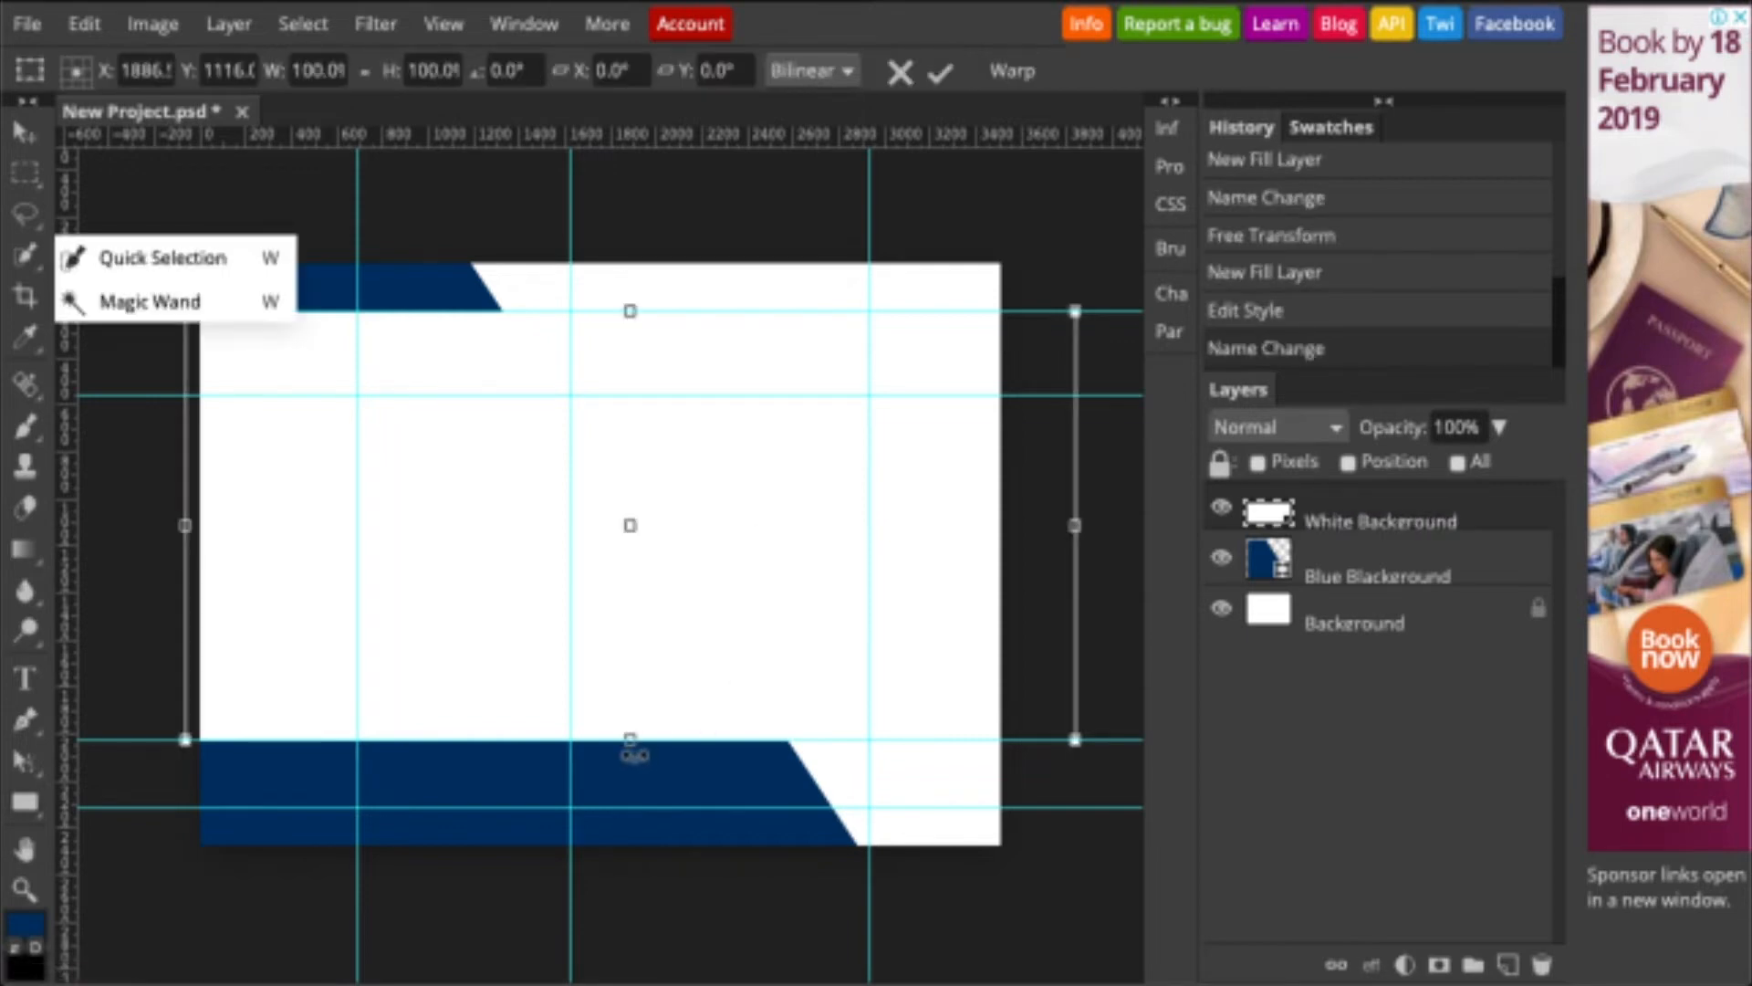
pyautogui.moveTo(630, 739); pyautogui.dragTo(629, 807)
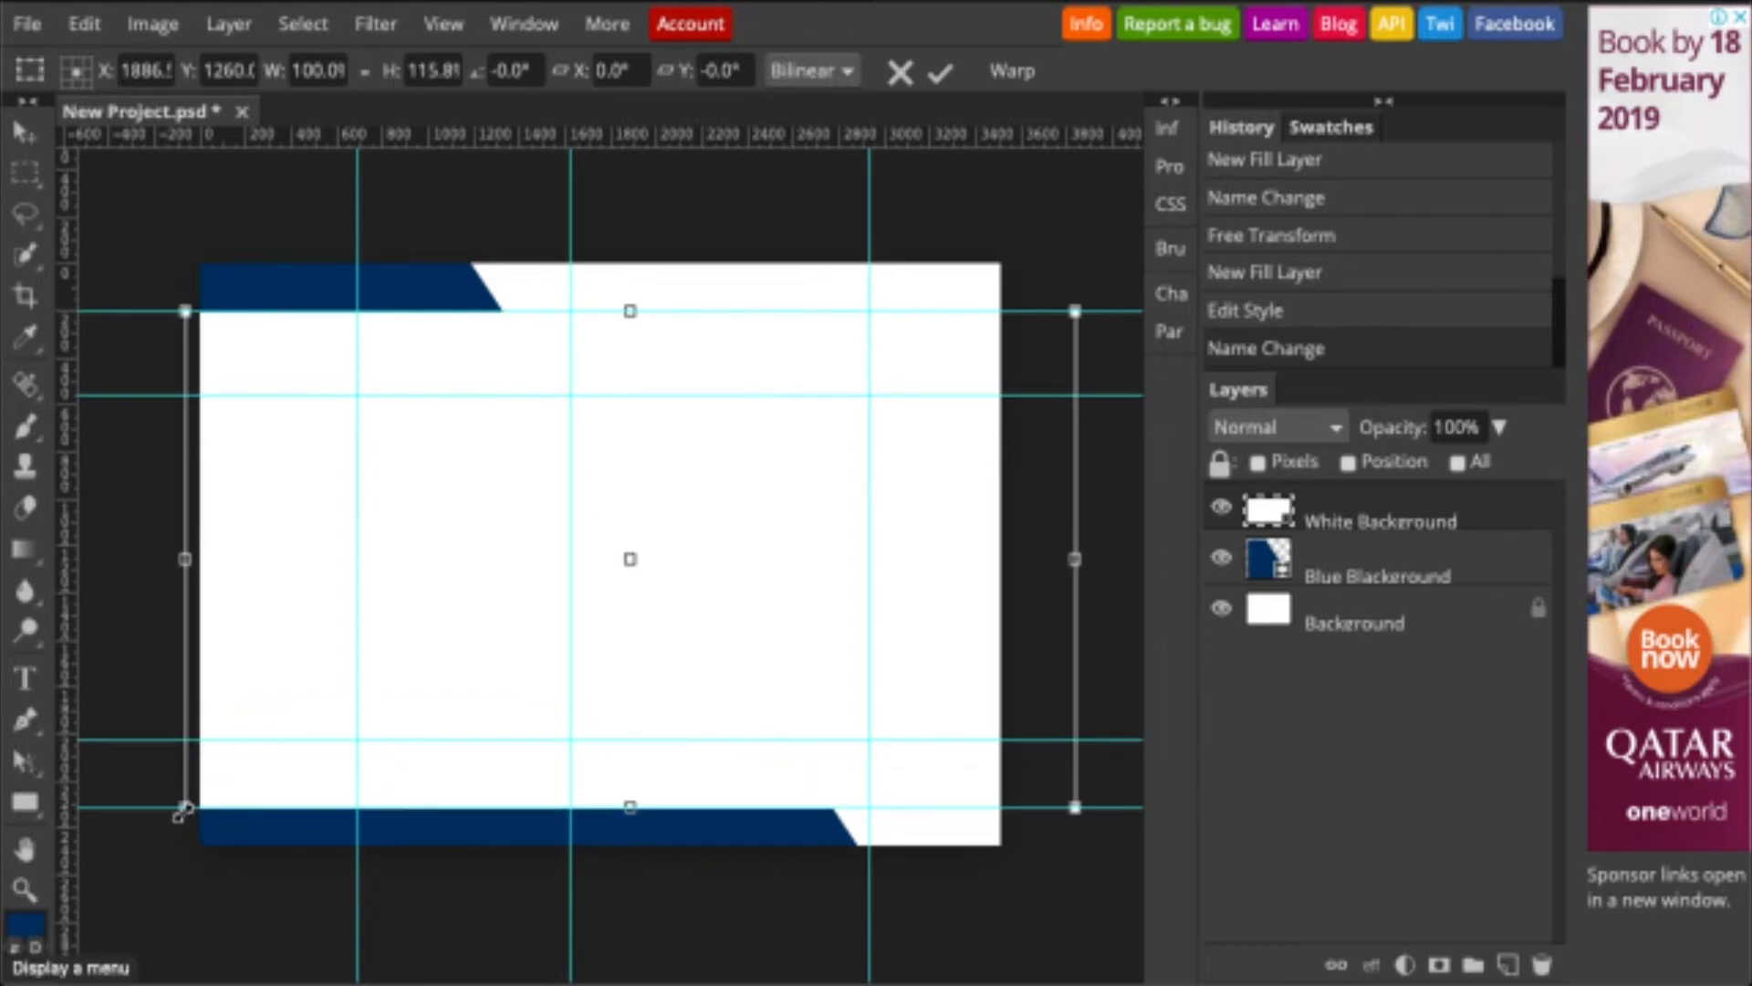
pyautogui.moveTo(182, 808); pyautogui.dragTo(358, 807)
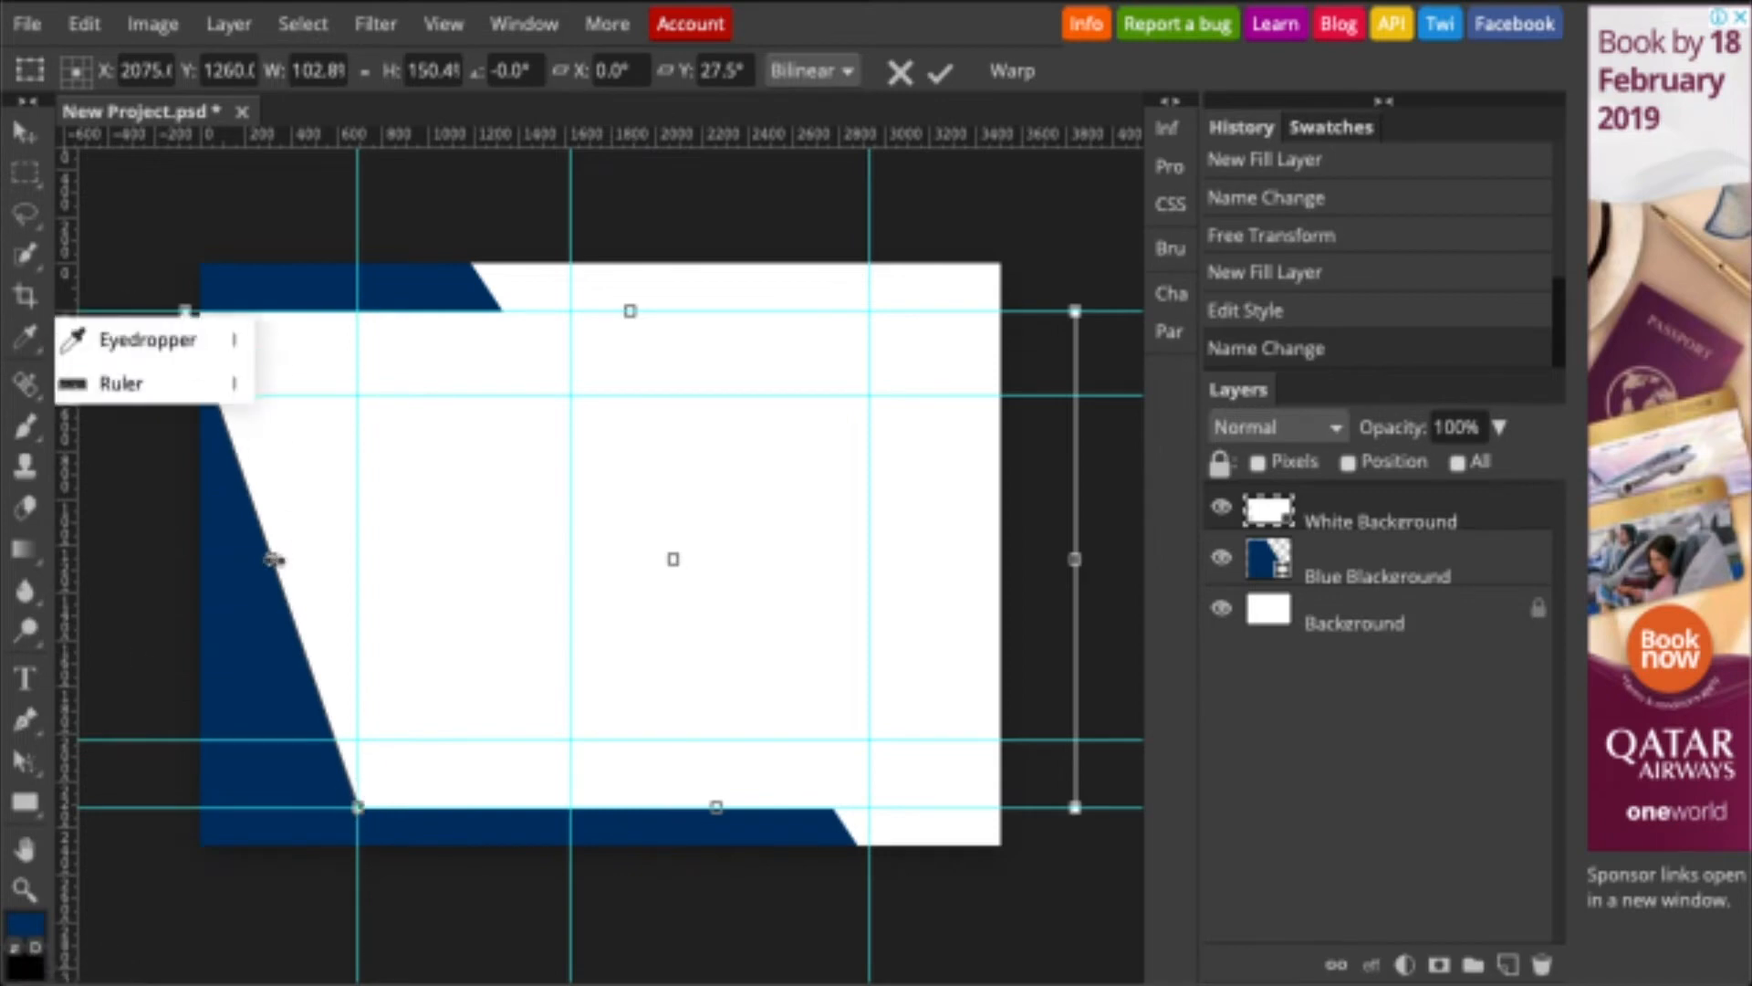
pyautogui.moveTo(274, 560); pyautogui.dragTo(129, 560)
pyautogui.moveTo(227, 812); pyautogui.dragTo(364, 807)
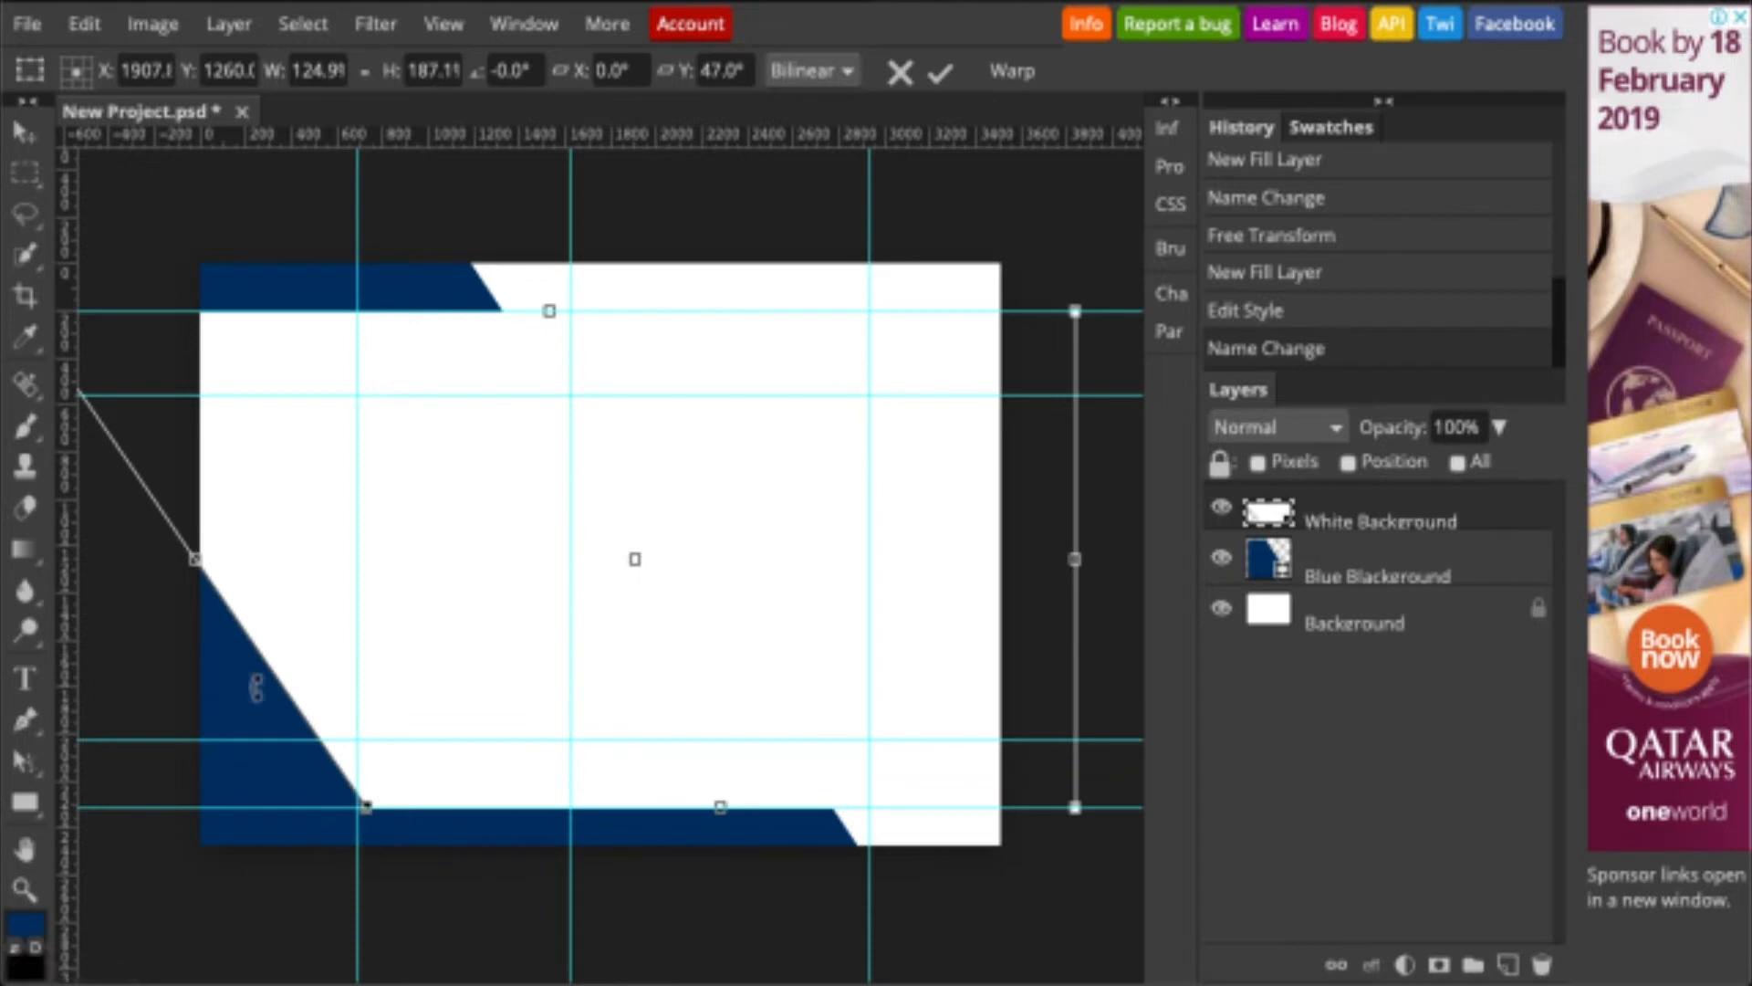
pyautogui.moveTo(196, 559); pyautogui.dragTo(233, 563)
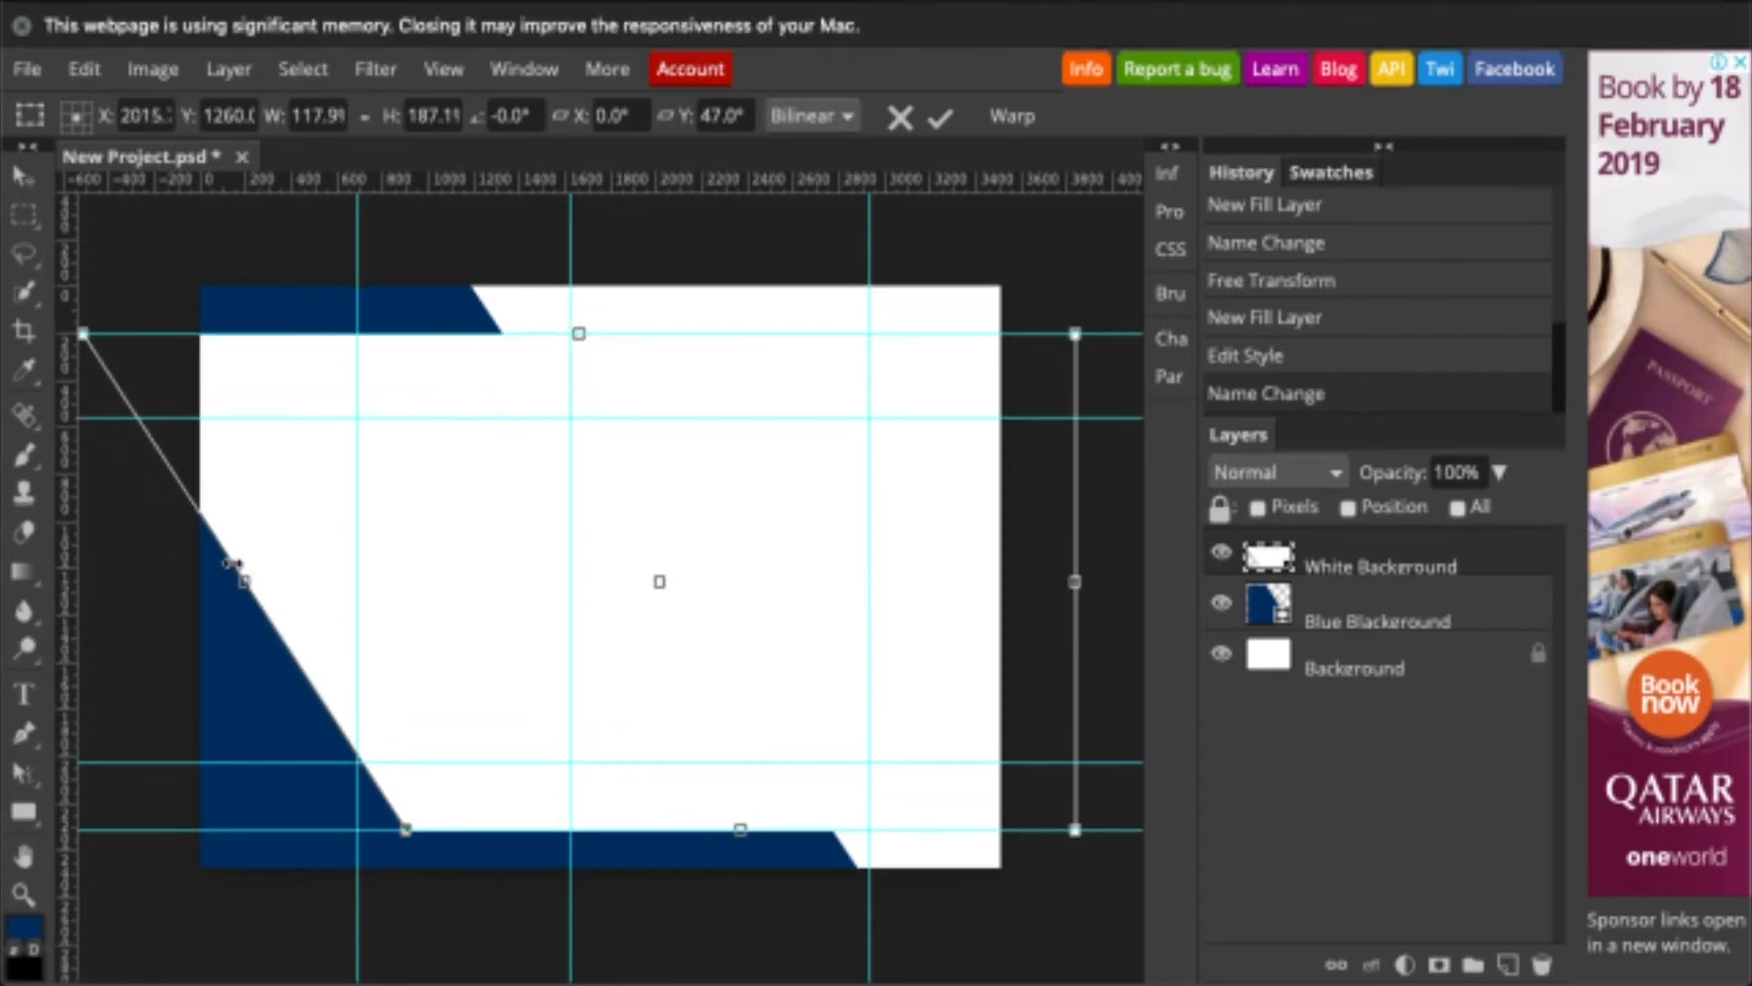
pyautogui.press('Return')
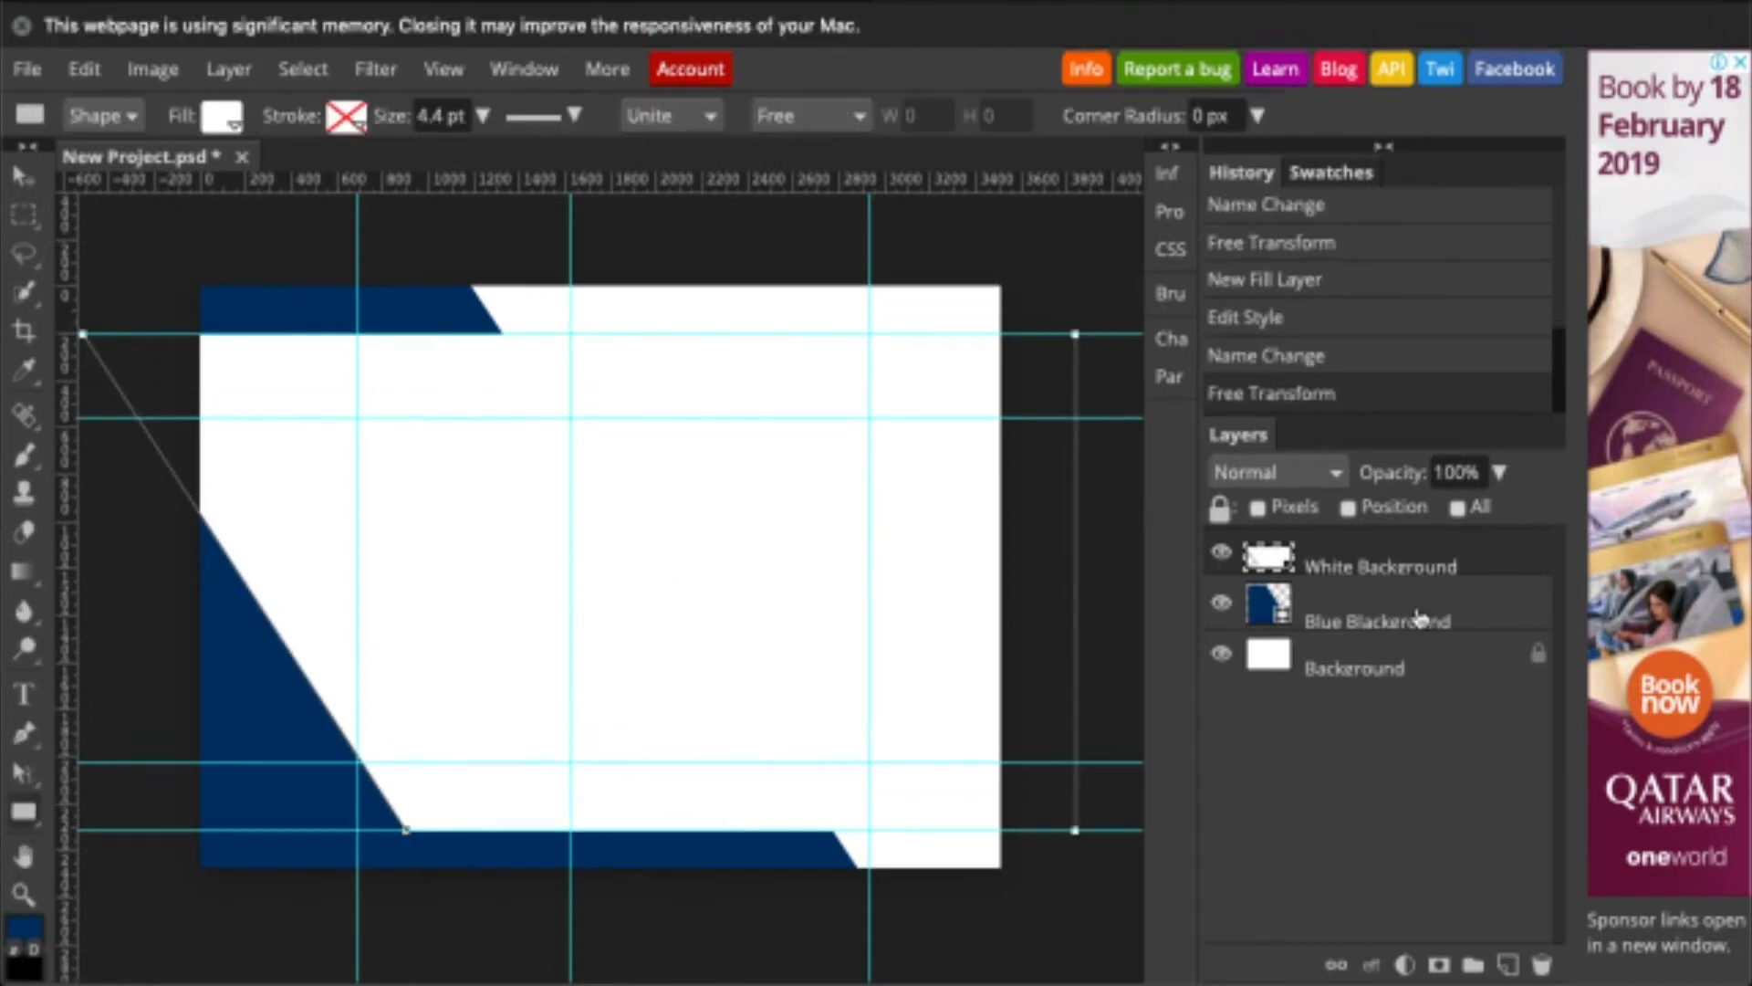
# - Set the White Background layer's opacity to 60%
pyautogui.click(1499, 472)
pyautogui.doubleClick(1450, 470)
pyautogui.write('60')
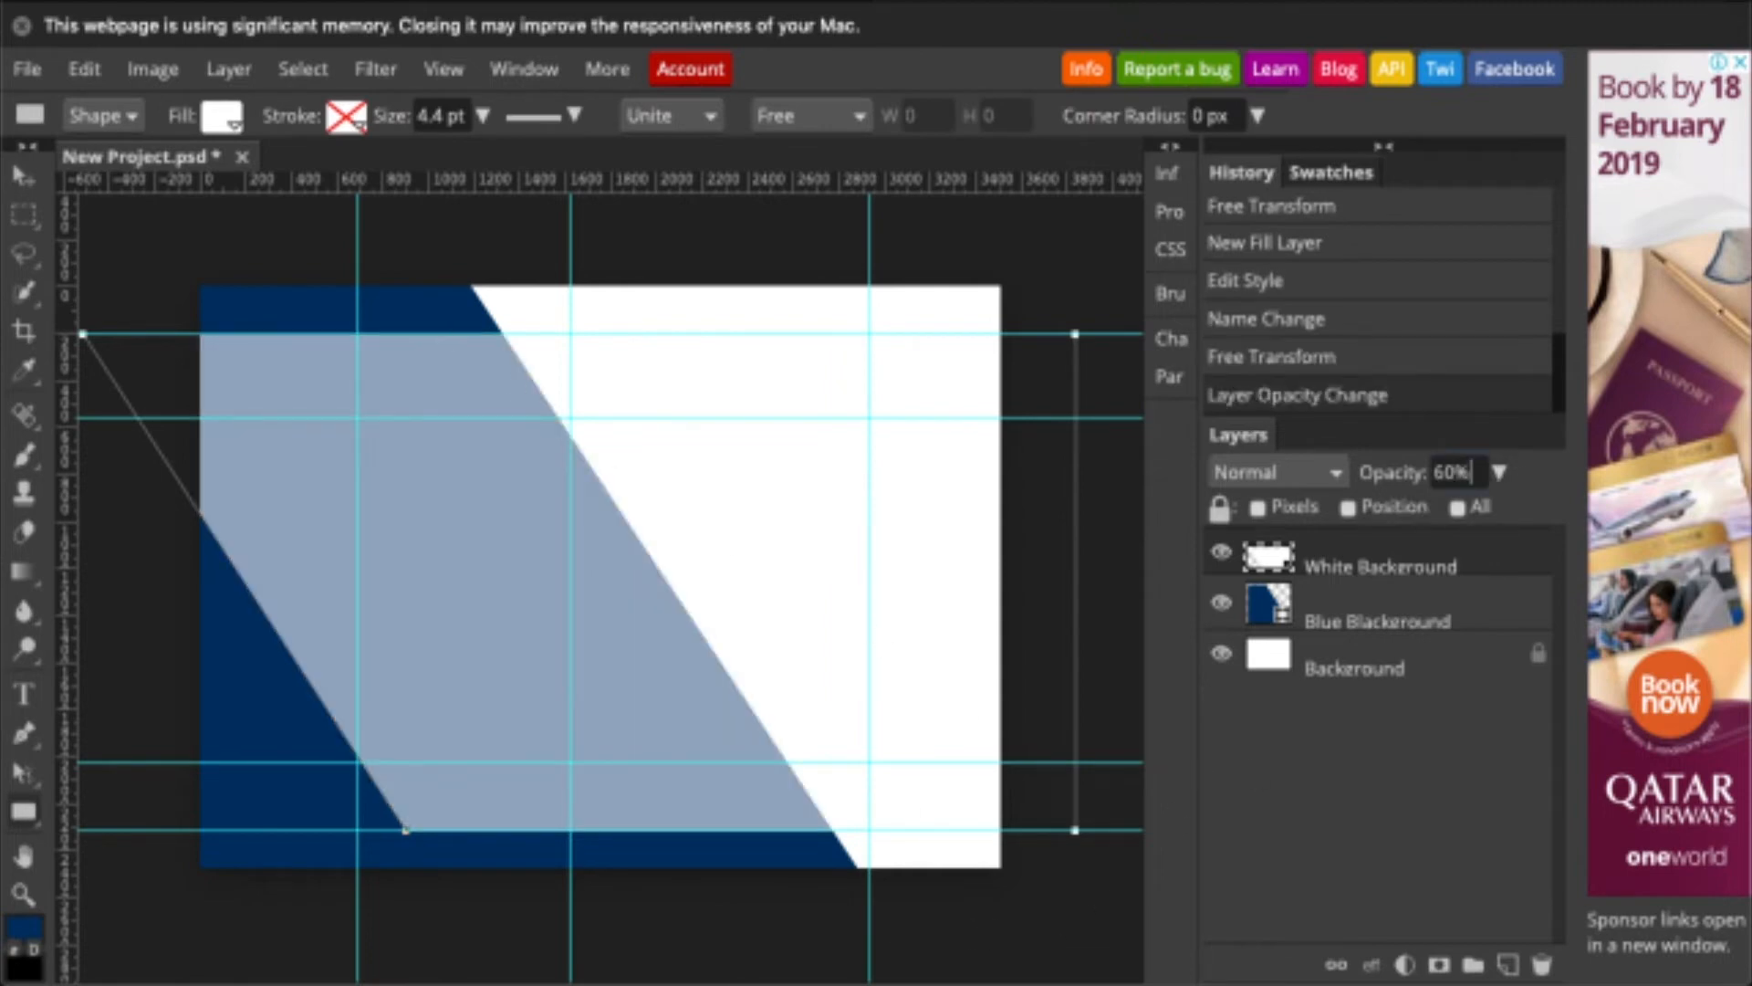
pyautogui.click(22, 173)
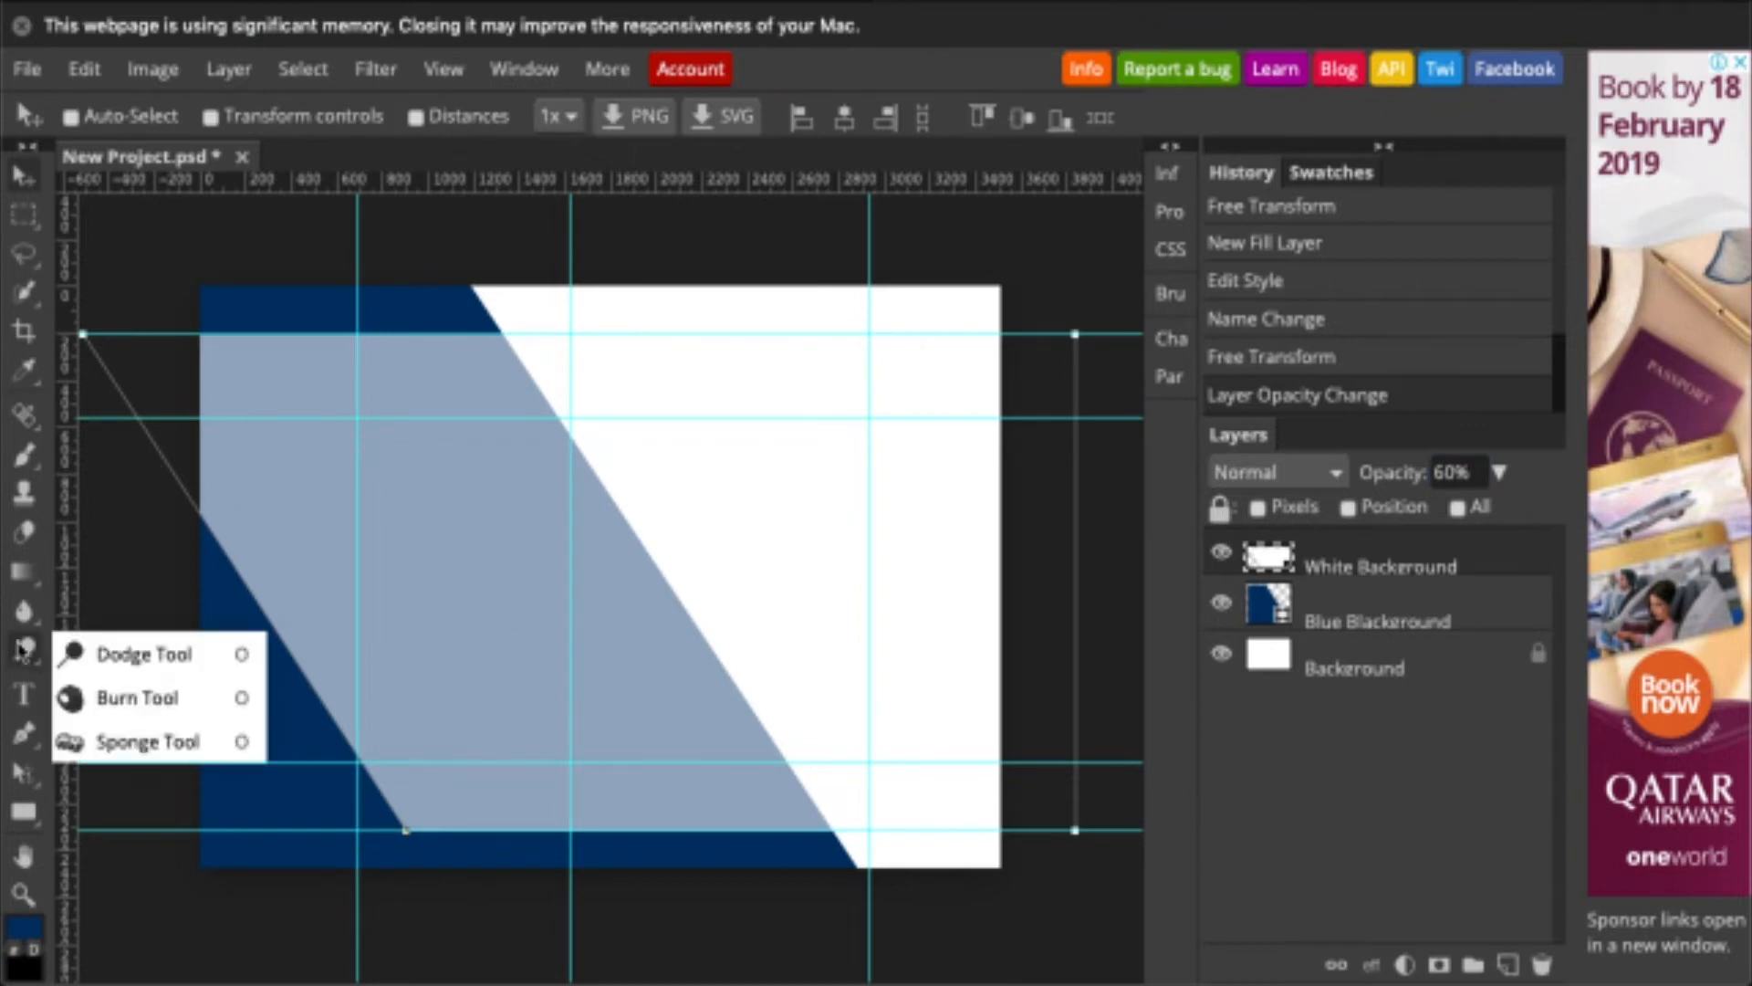
# - Draw a lower-left rectangle filled with the blue-to-transparent gradient preset
pyautogui.moveTo(33, 826)
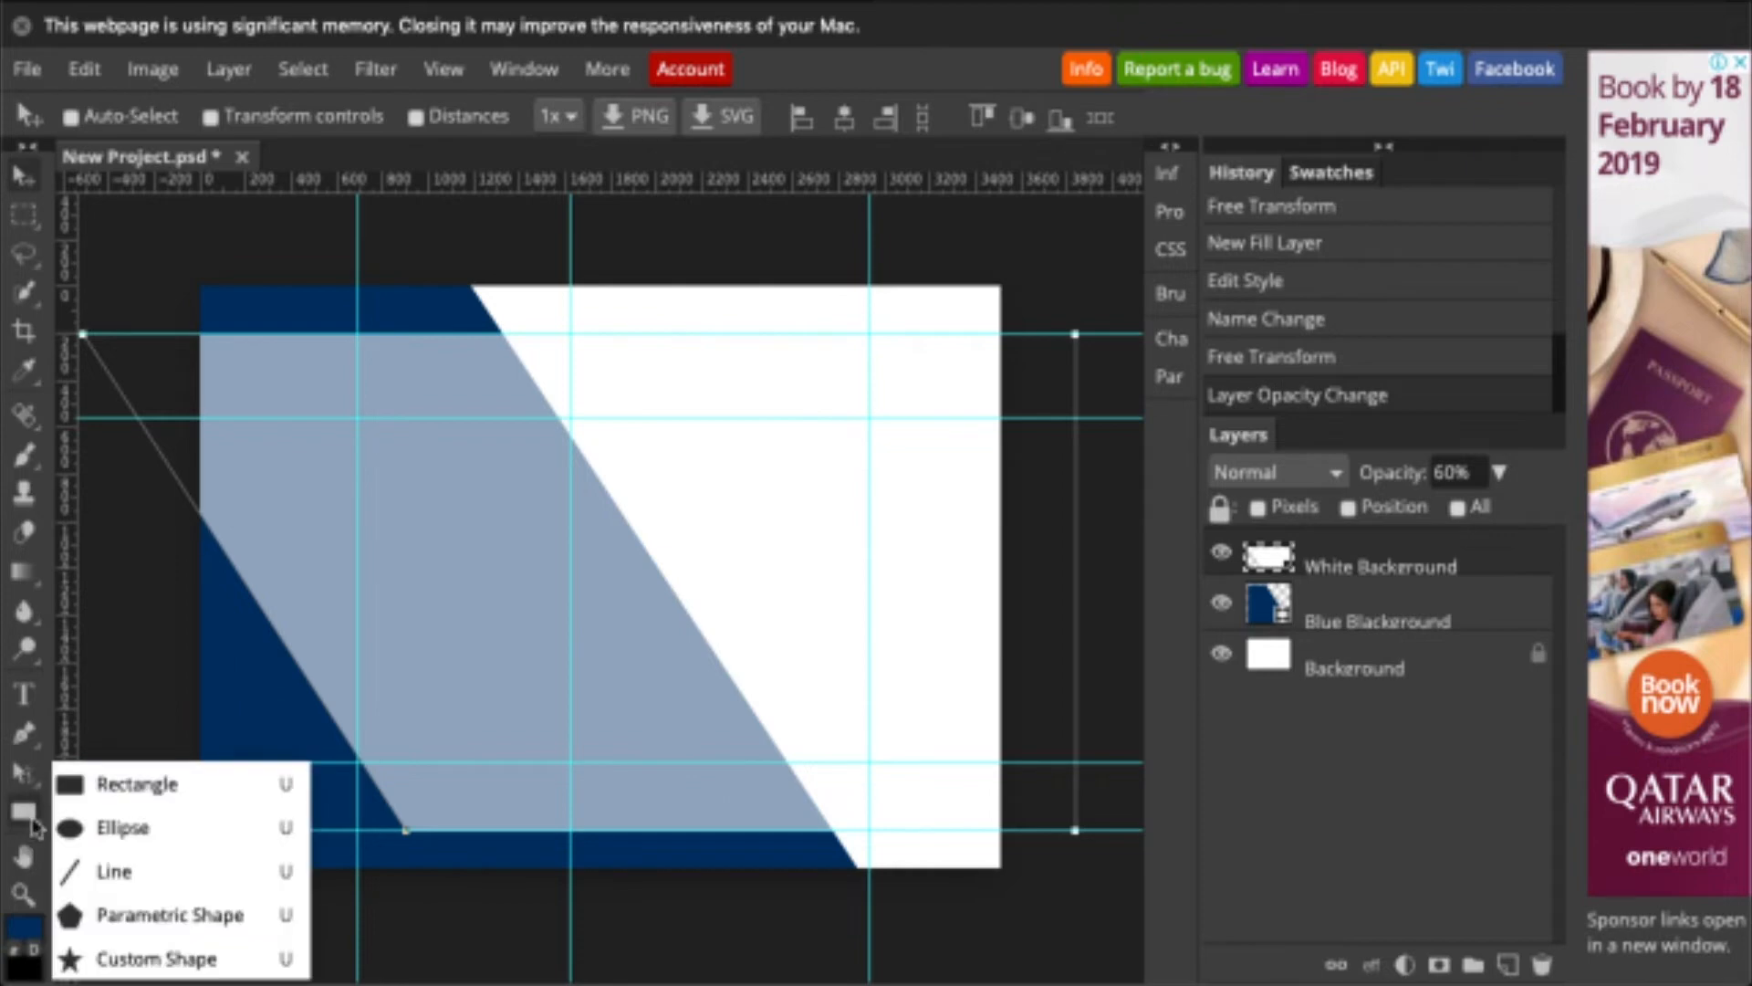
pyautogui.click(102, 789)
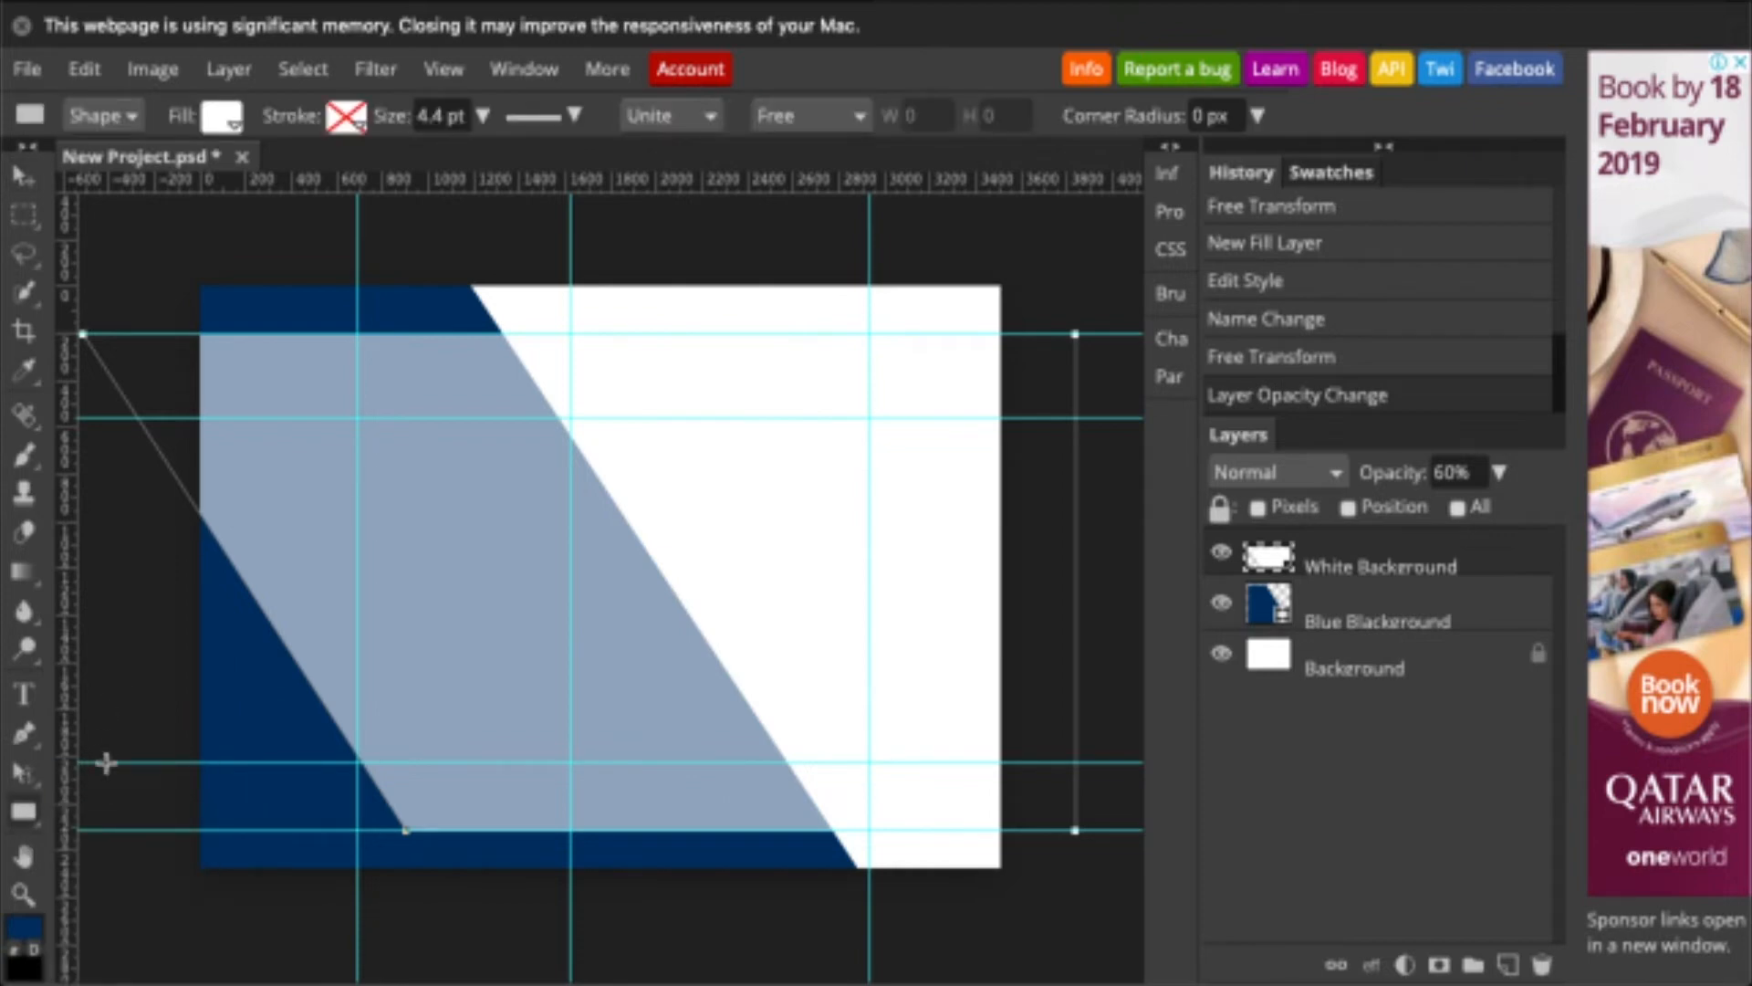
pyautogui.moveTo(104, 760); pyautogui.dragTo(570, 417)
pyautogui.click(222, 115)
pyautogui.click(392, 172)
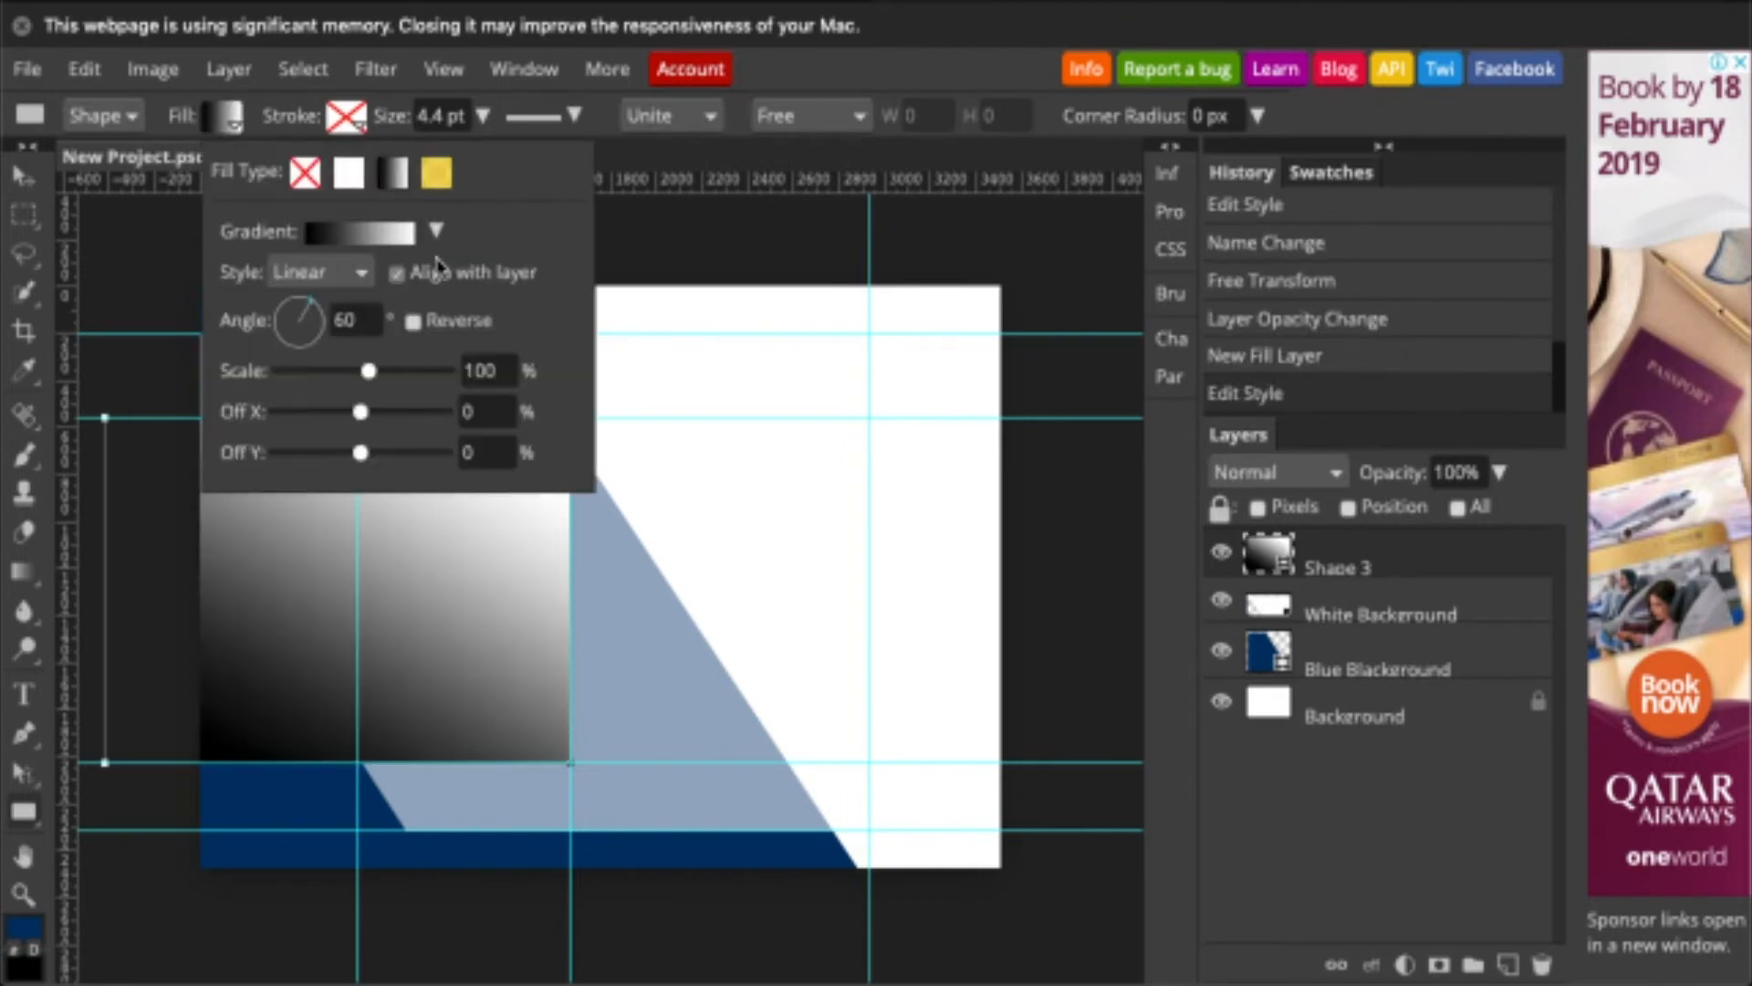
pyautogui.click(436, 231)
pyautogui.click(379, 299)
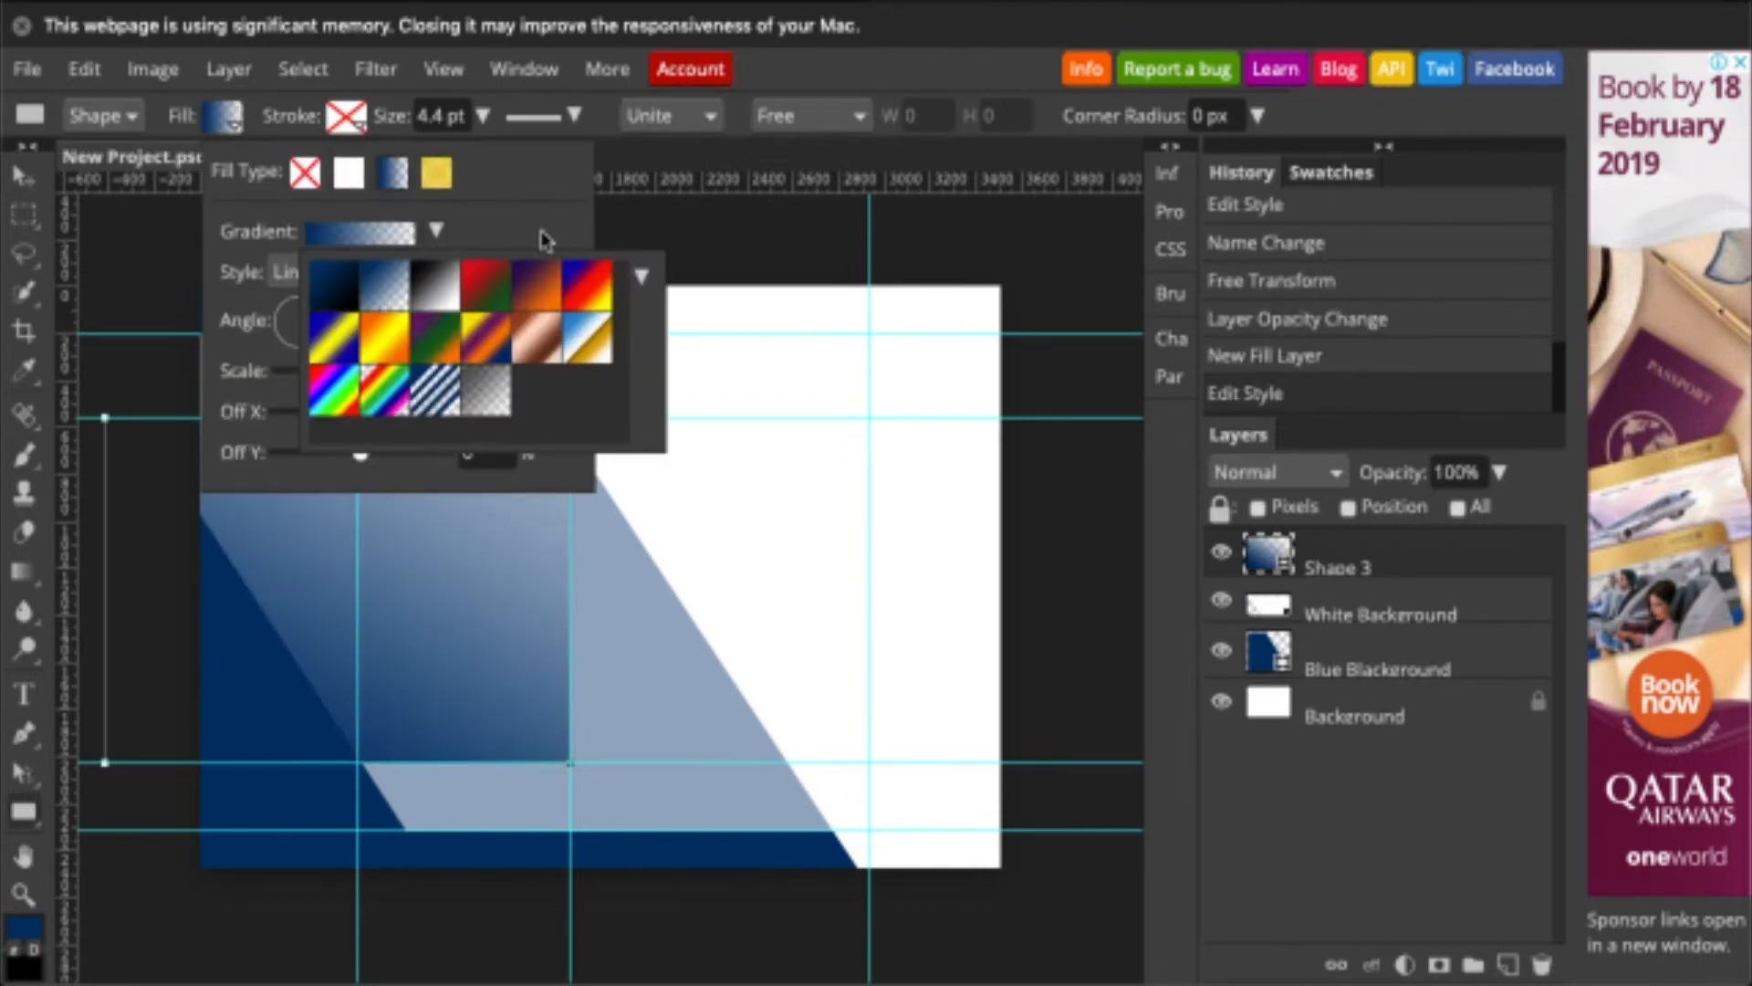
# - Change the gradient's starting stop to dark teal #035951 and start an empty Shape 4
pyautogui.click(436, 231)
pyautogui.click(555, 239)
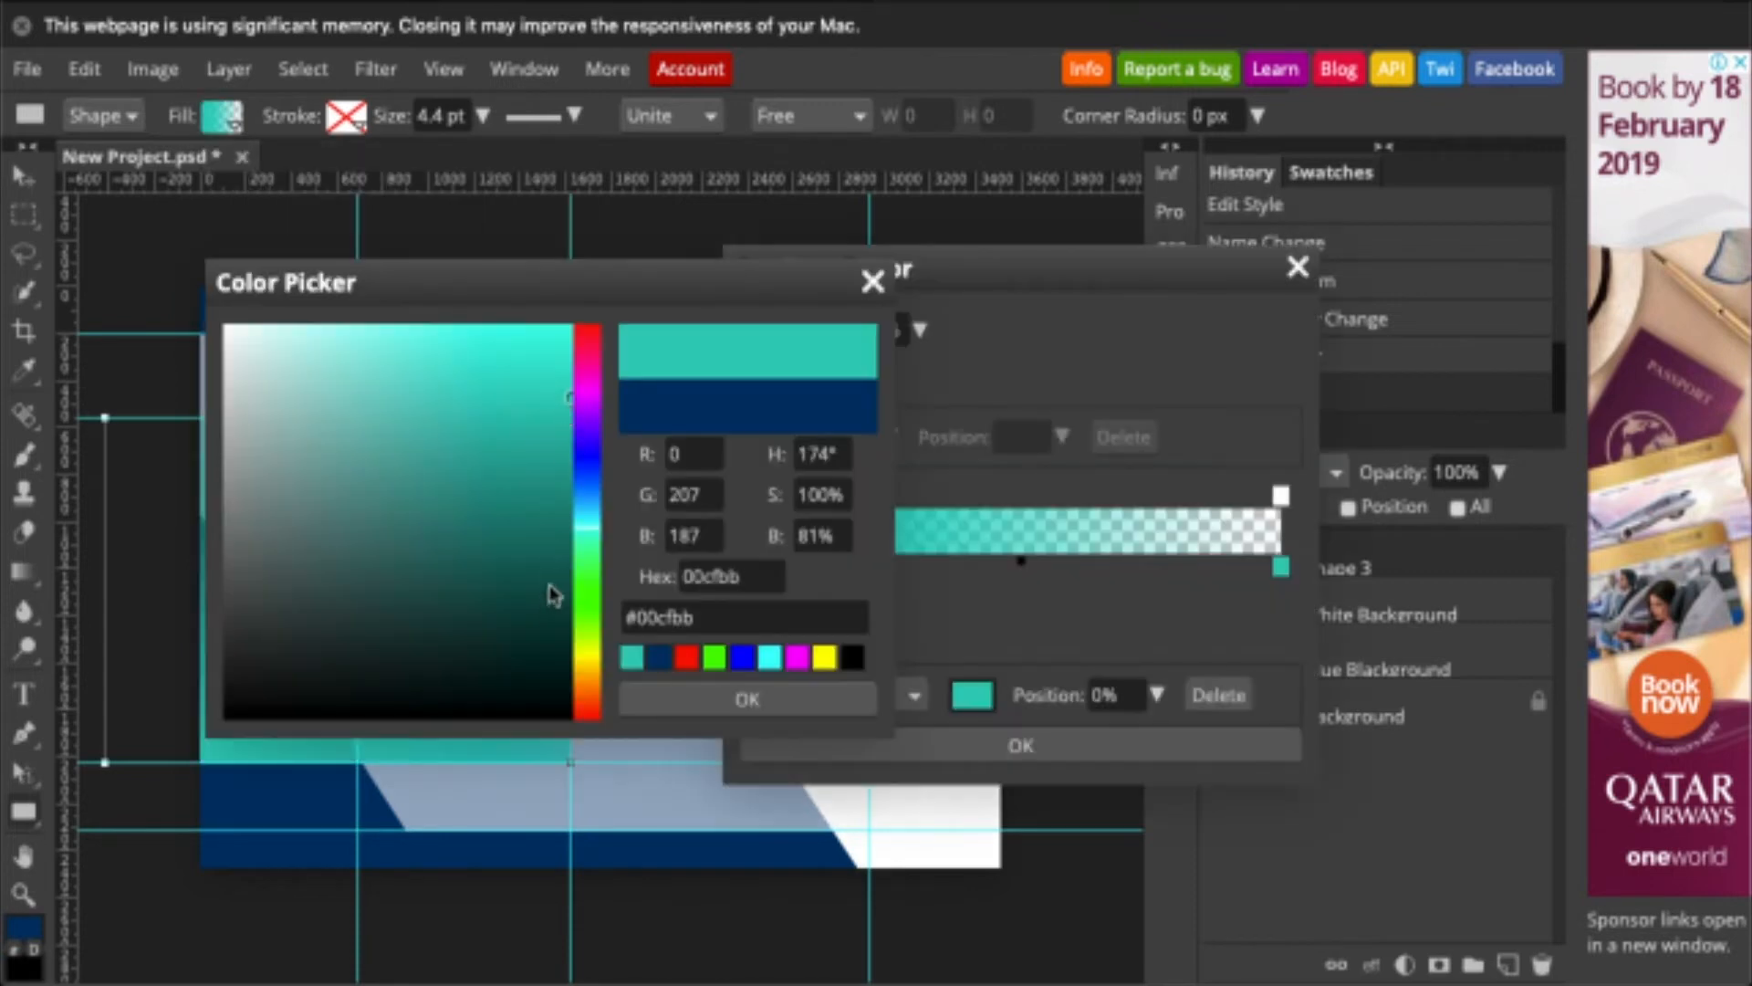
pyautogui.click(560, 568)
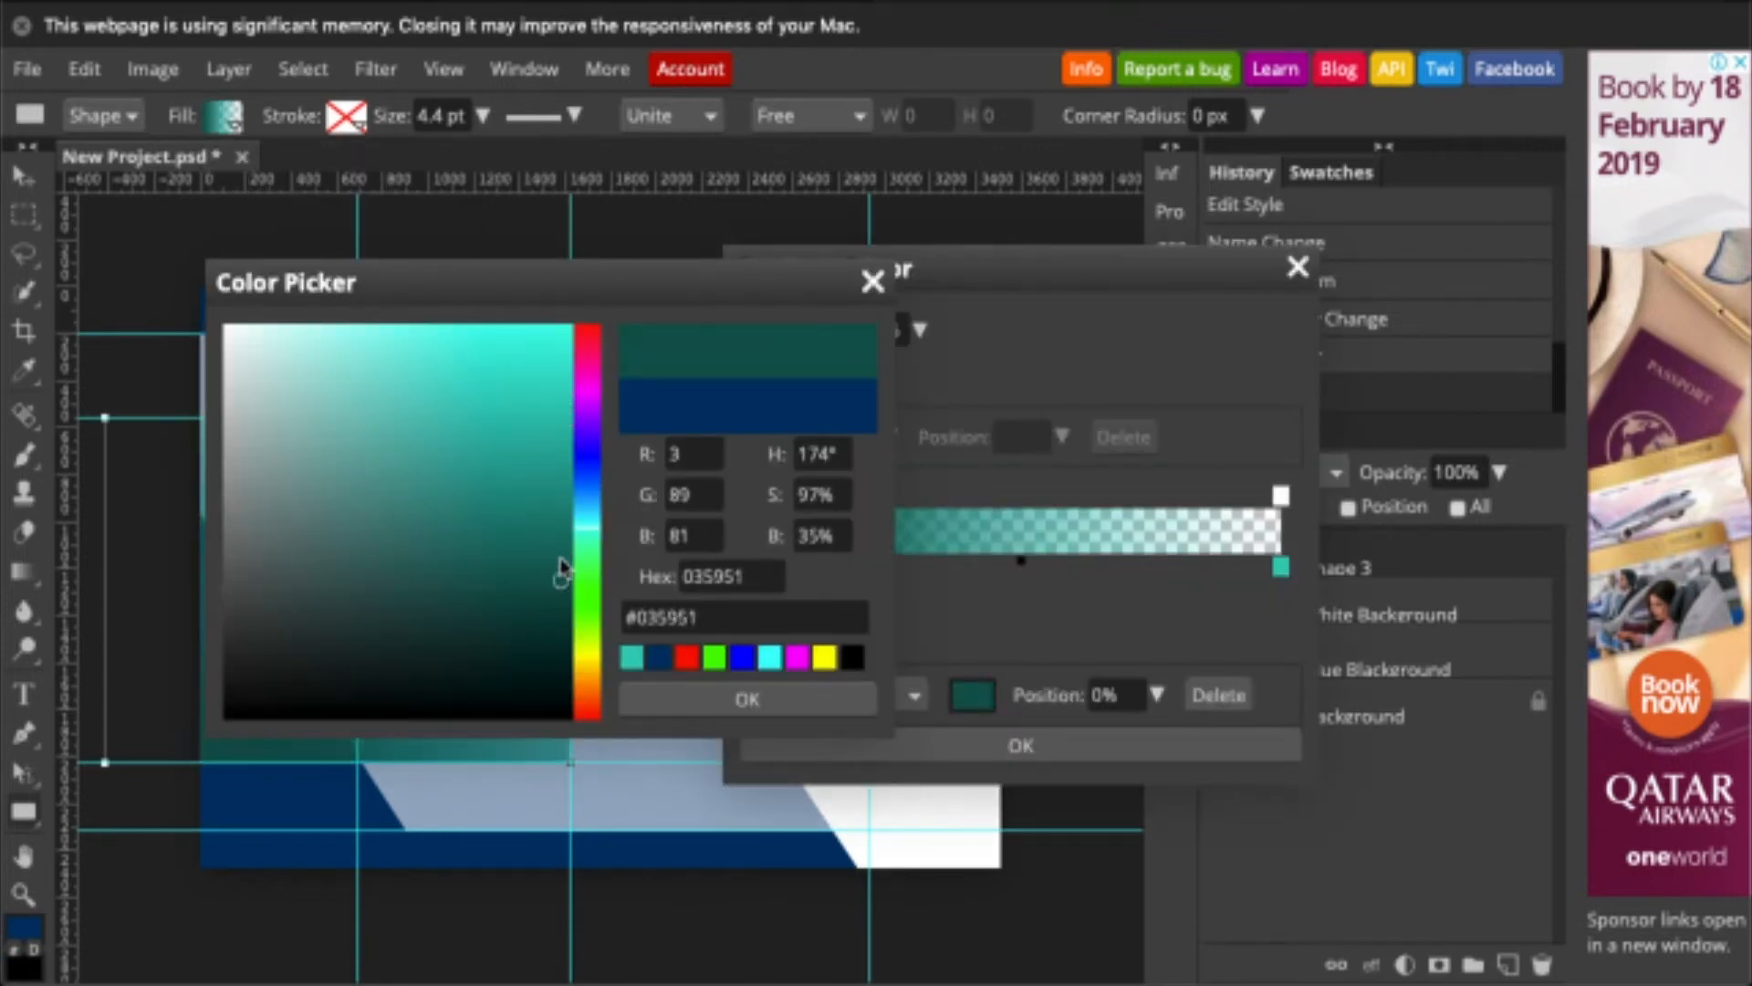
pyautogui.click(799, 710)
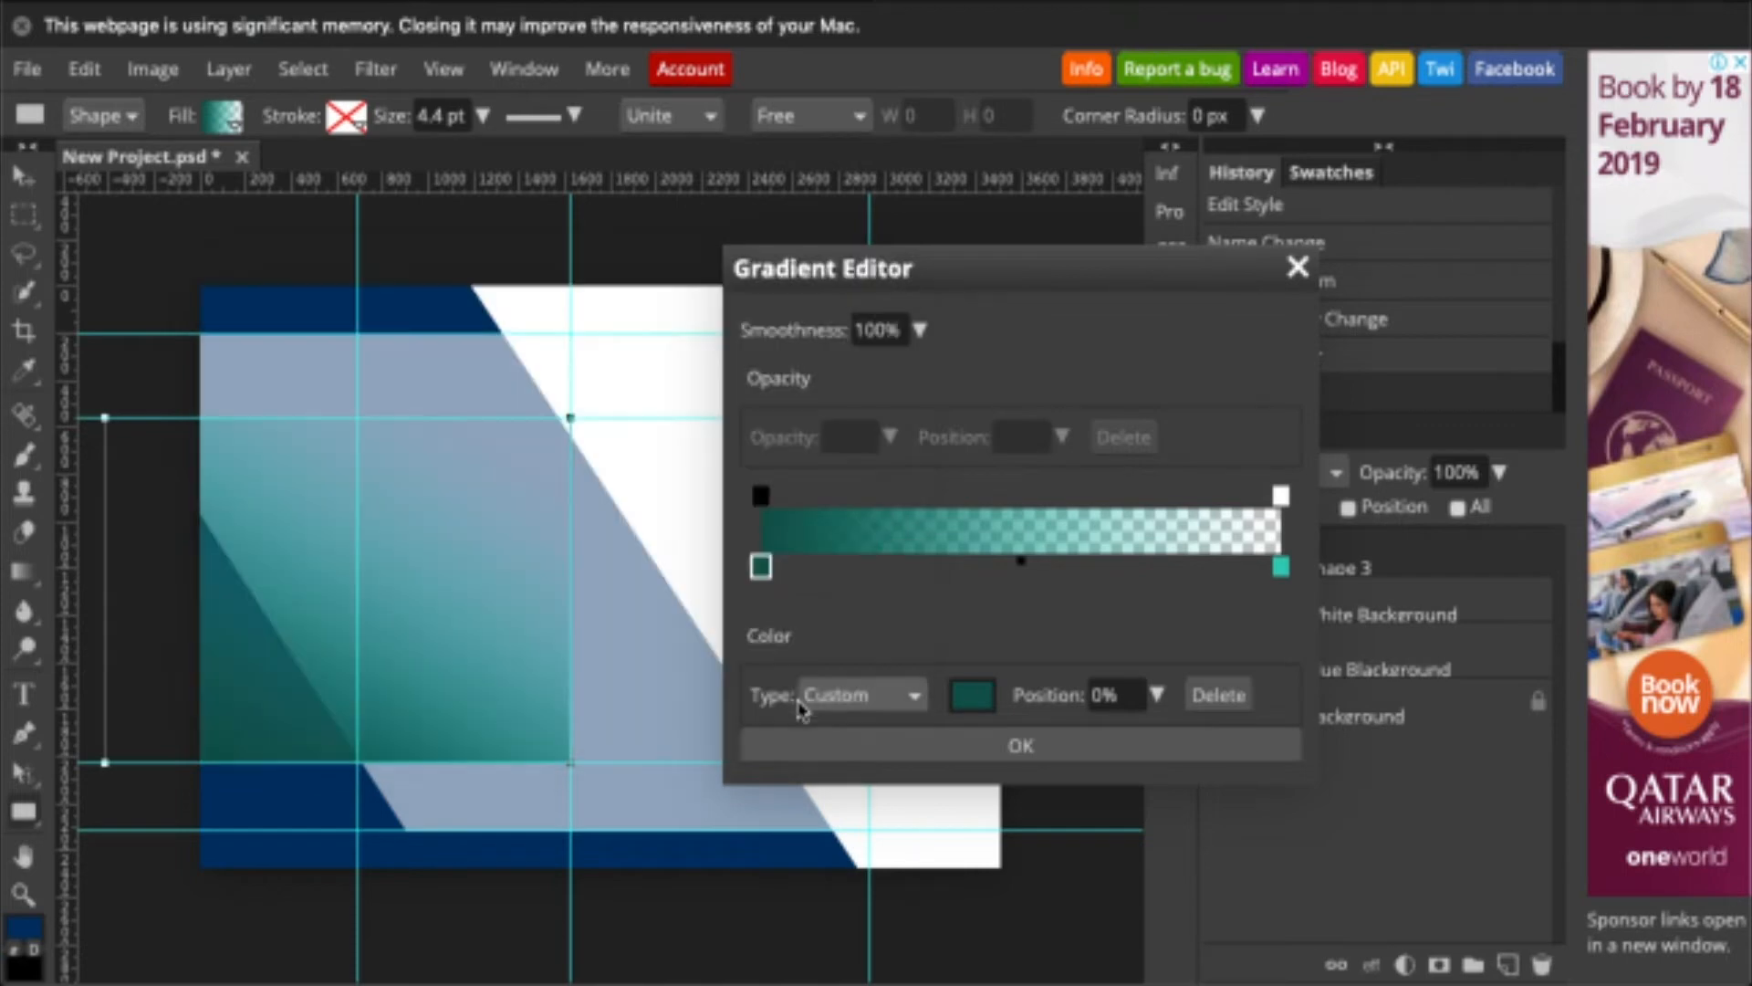
pyautogui.click(1080, 758)
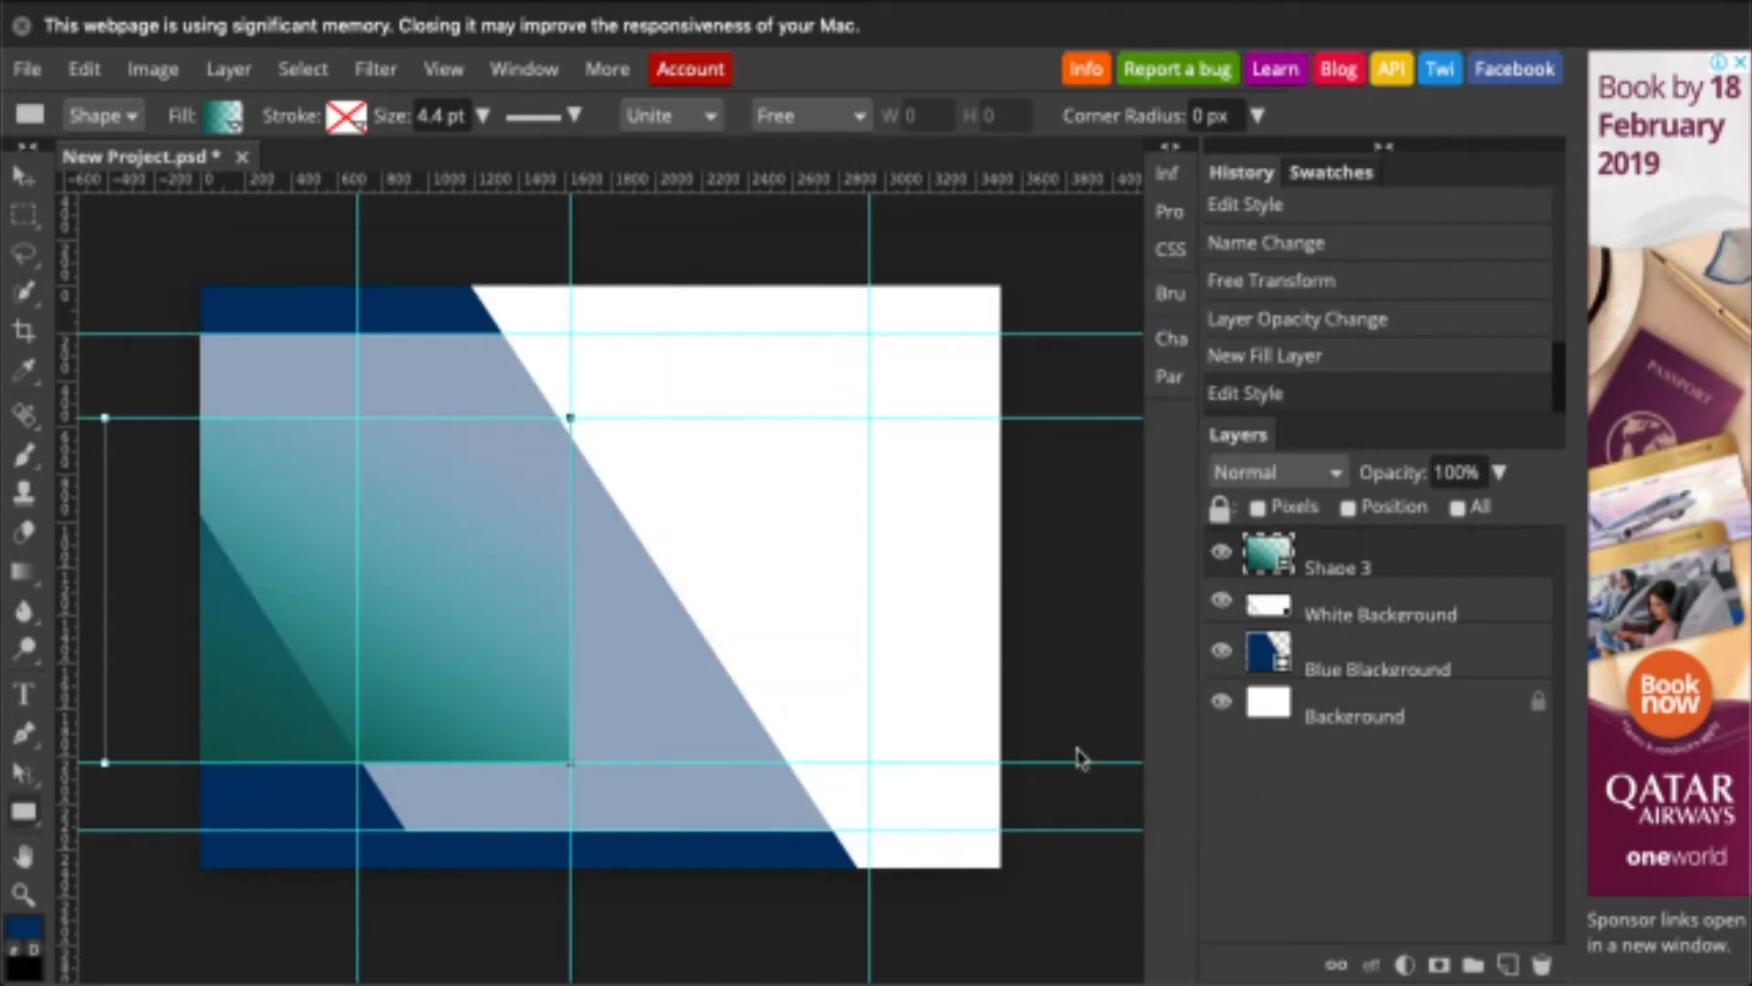
pyautogui.click(146, 387)
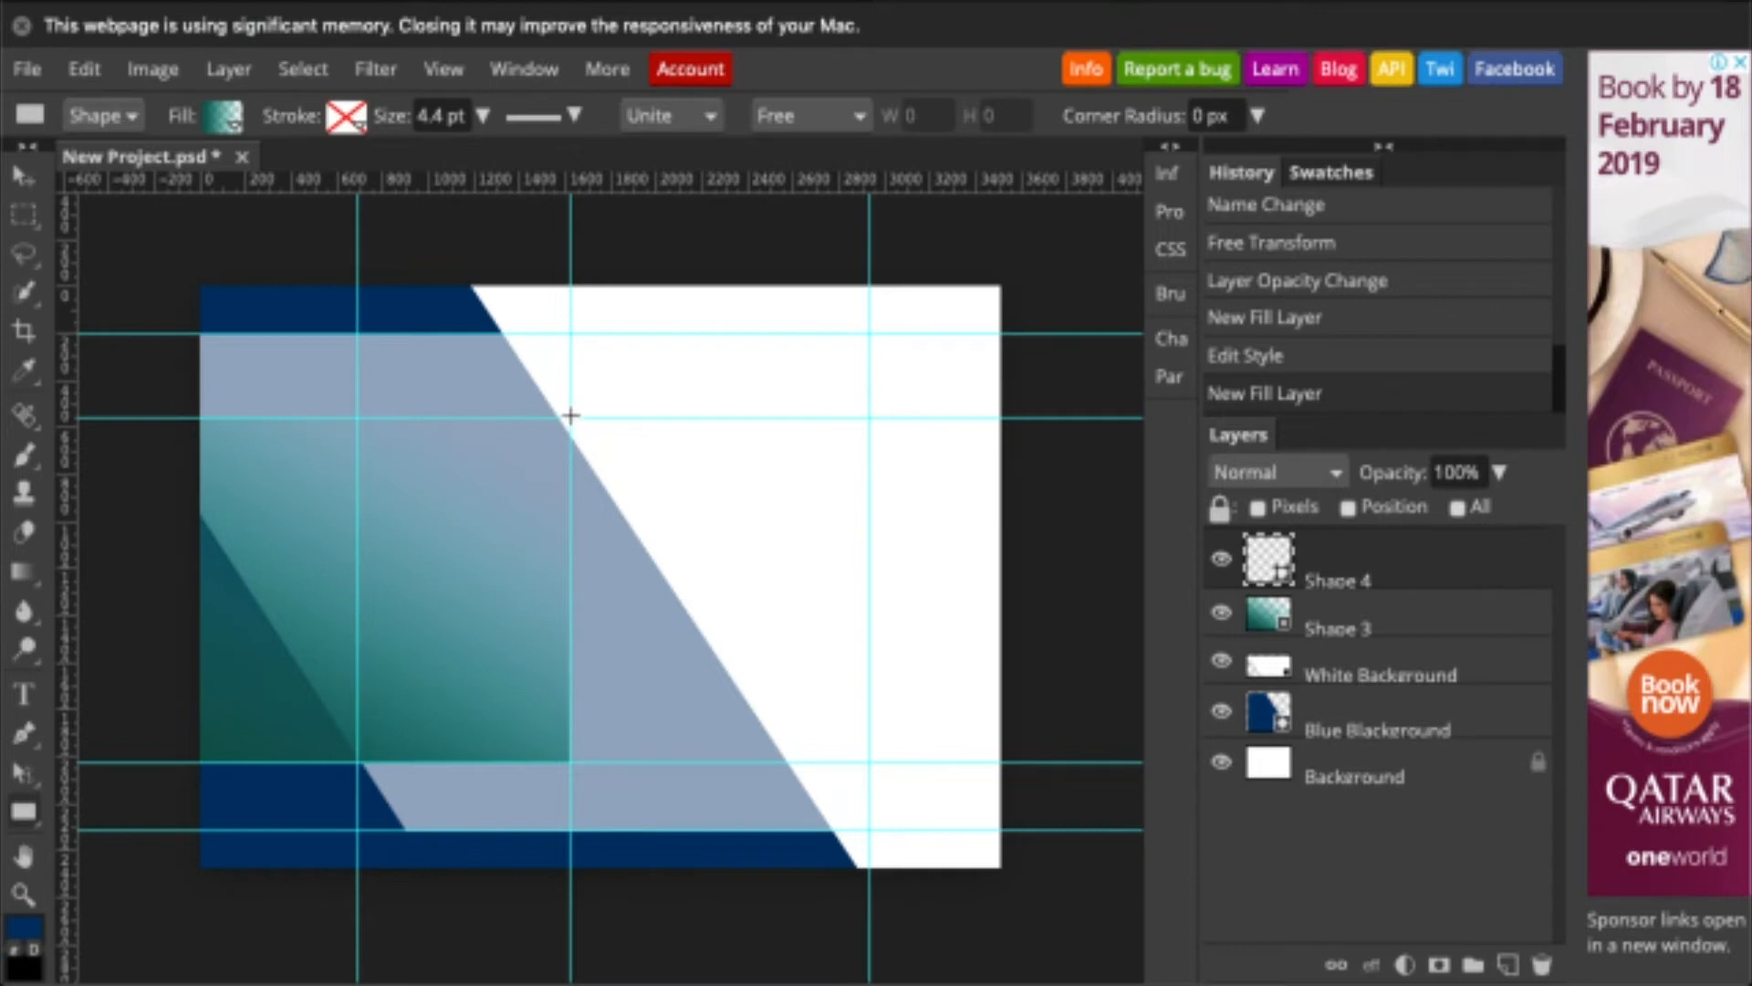
# - Draw a solid #00cfbb teal rectangle over the left block and reshape it into a triangle
pyautogui.moveTo(571, 415); pyautogui.dragTo(457, 655)
pyautogui.click(222, 117)
pyautogui.click(348, 171)
pyautogui.click(242, 233)
pyautogui.tripleClick(708, 615)
pyautogui.write('#00cfbb')
pyautogui.press('Return')
pyautogui.hotkey('ctrl', 't')
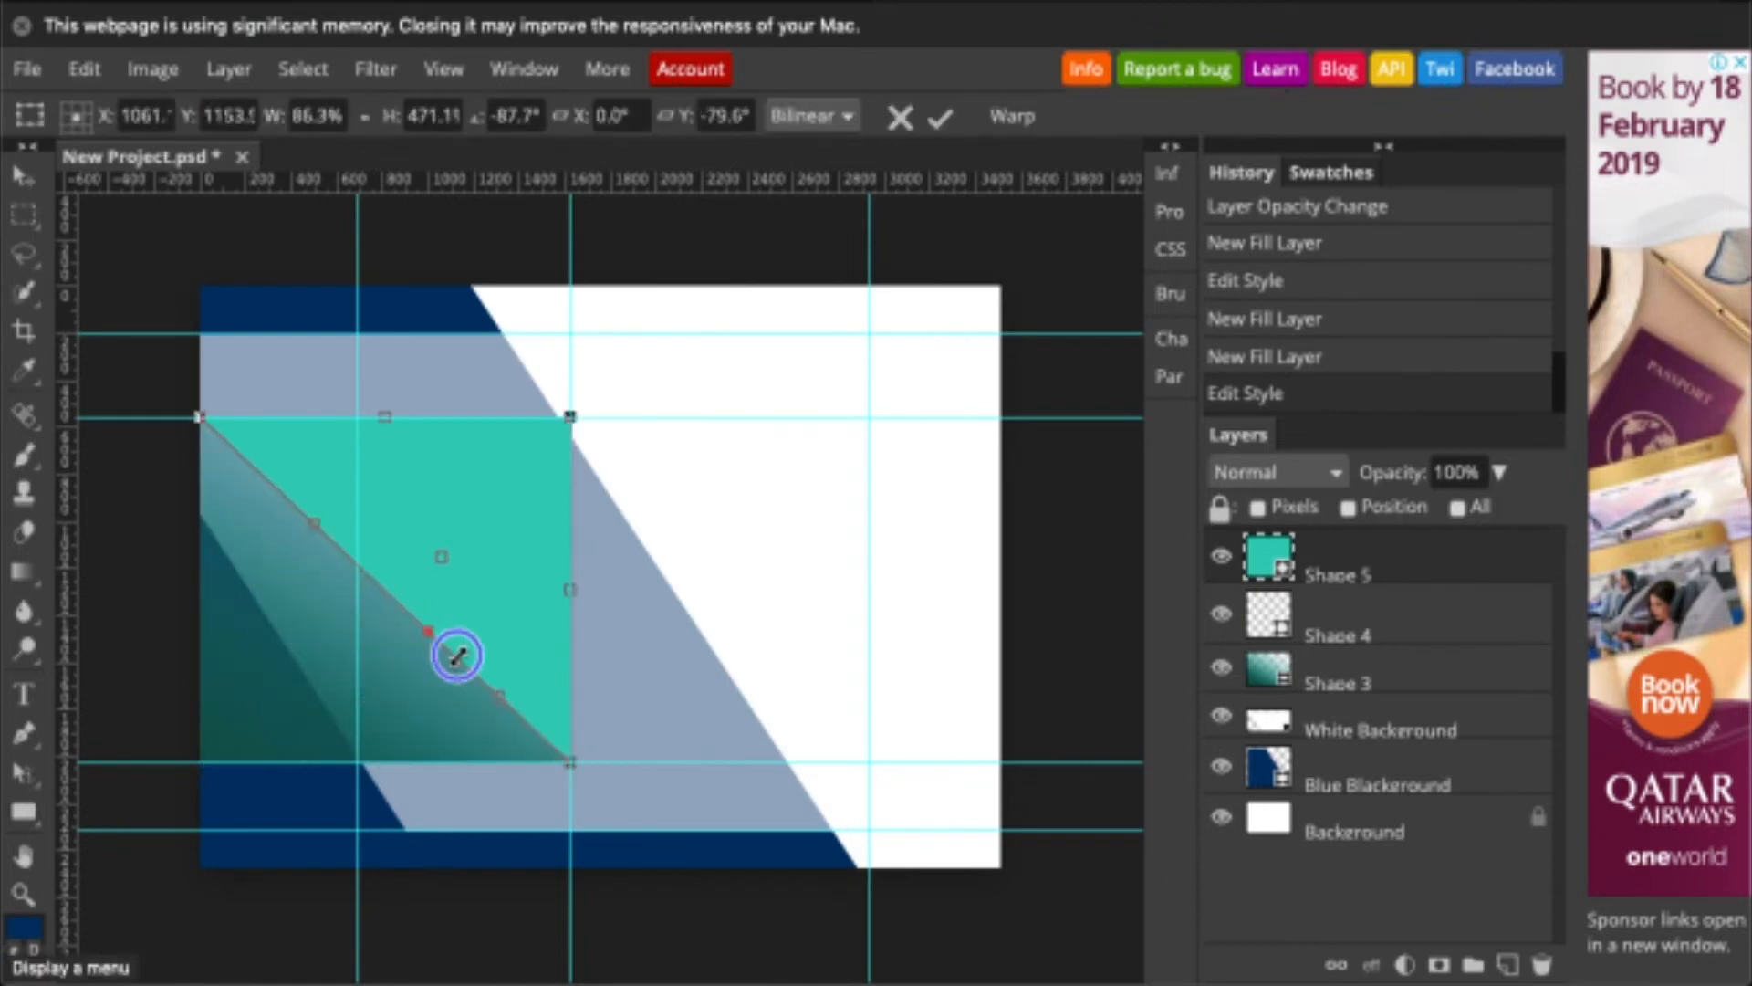
pyautogui.press('Return')
# - Hide the Shape 4 and Shape 3 gradient layers and select Shape 5
pyautogui.click(1423, 620)
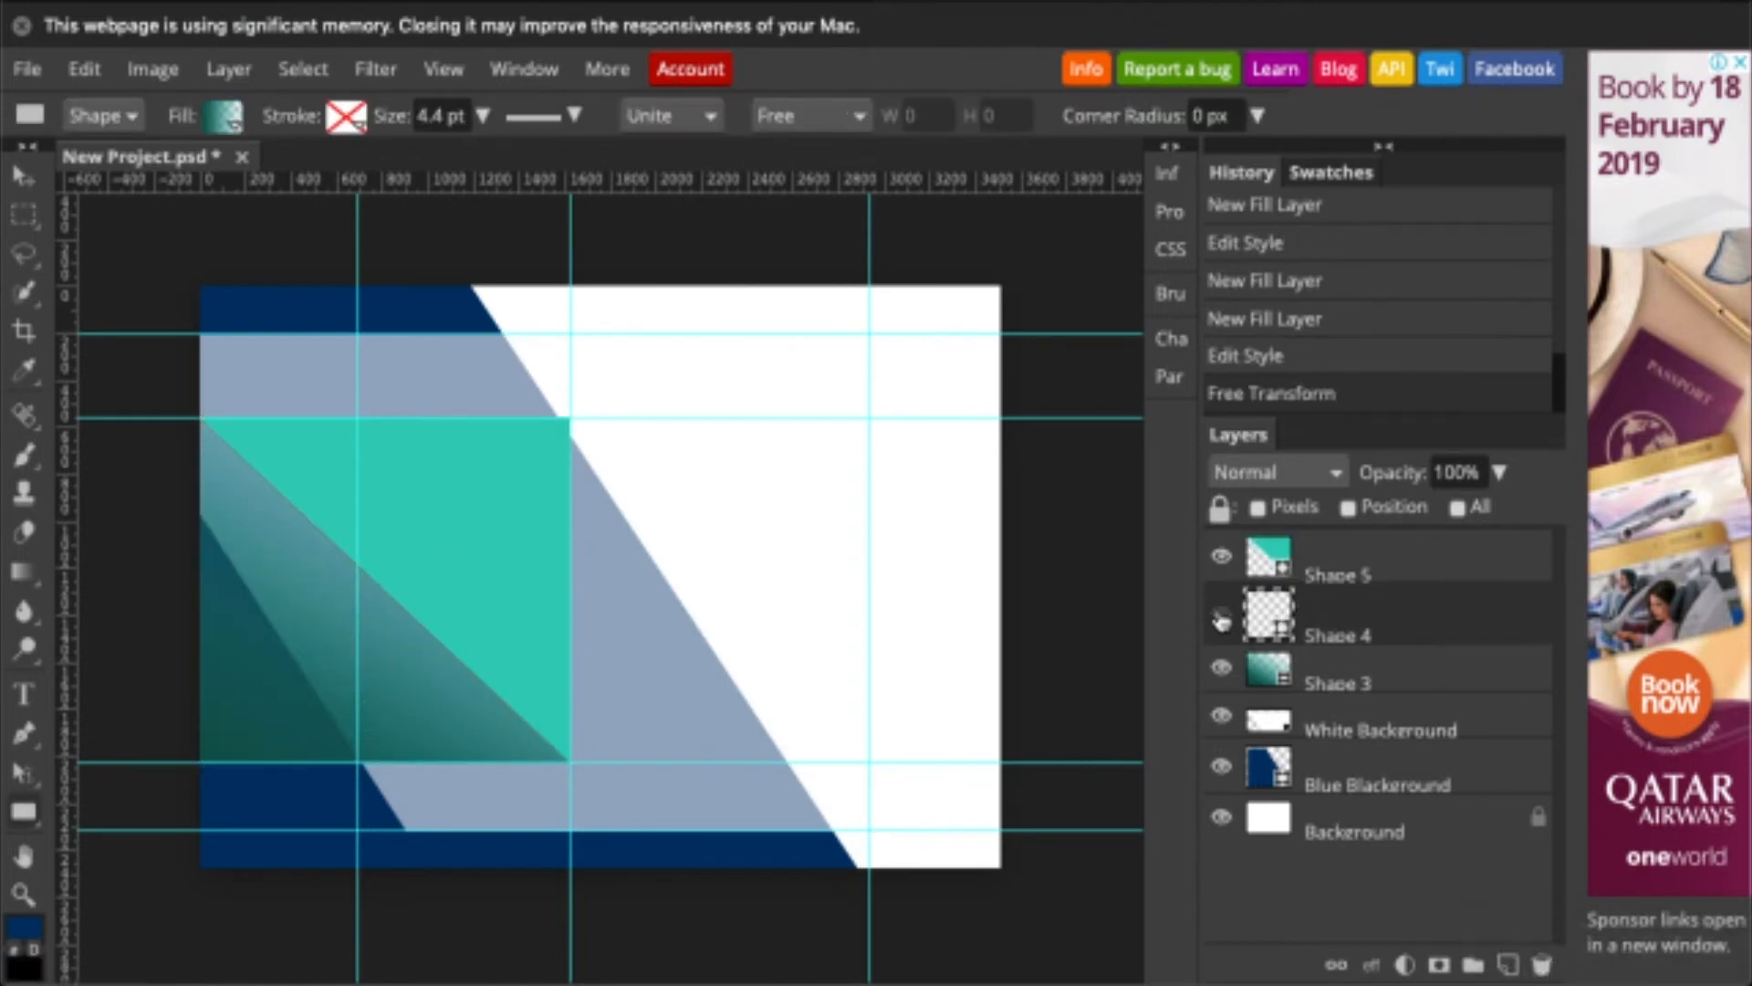
pyautogui.click(1220, 620)
pyautogui.click(1221, 667)
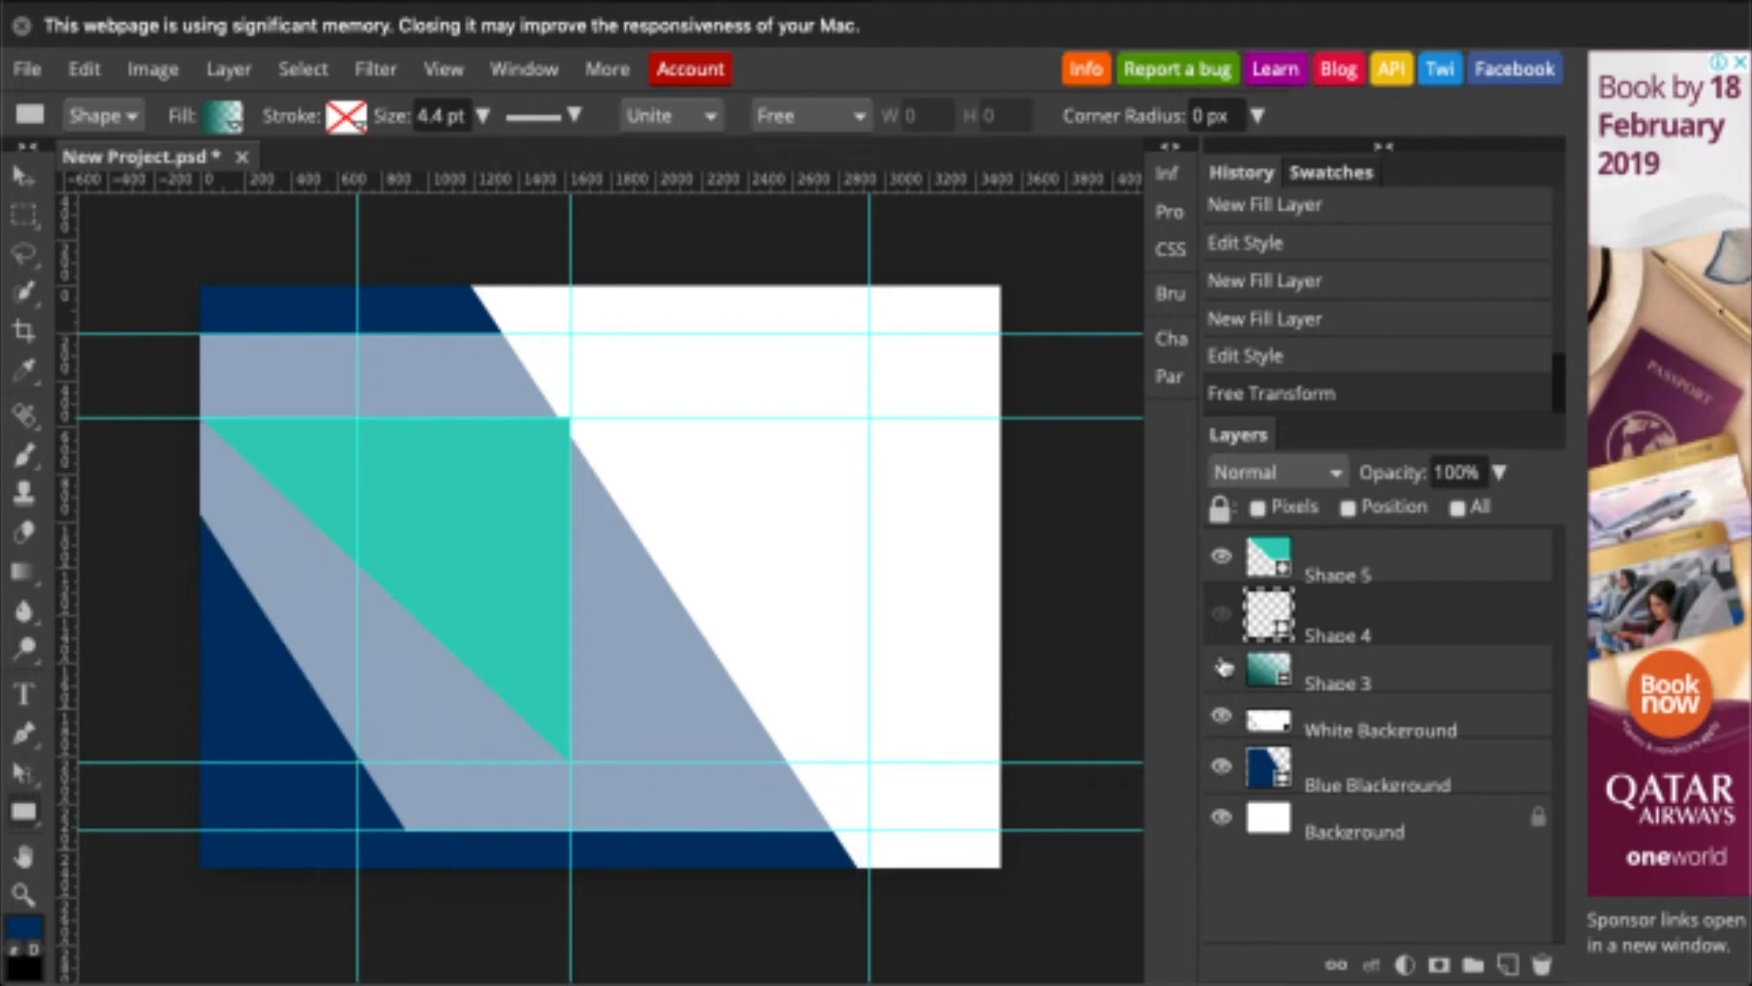
pyautogui.click(1305, 563)
# - Duplicate Shape 5, rotate the copy 180°, colour it dark green and move it below
pyautogui.rightClick(1317, 560)
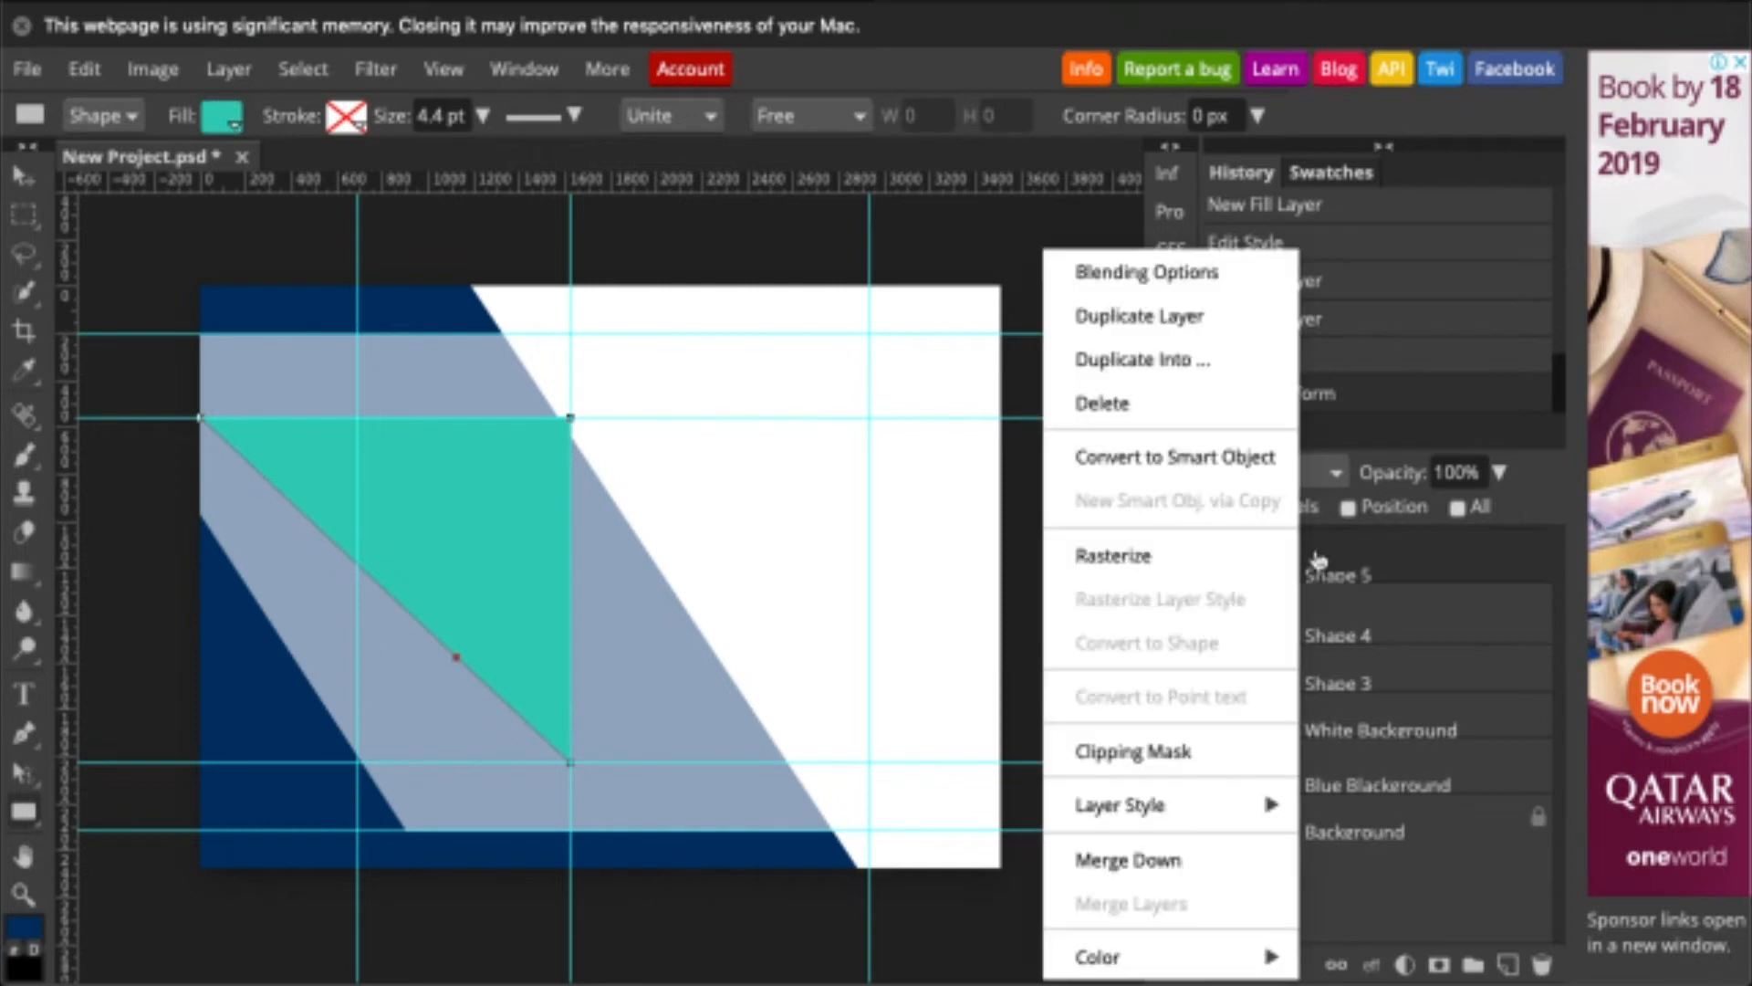
pyautogui.click(1179, 322)
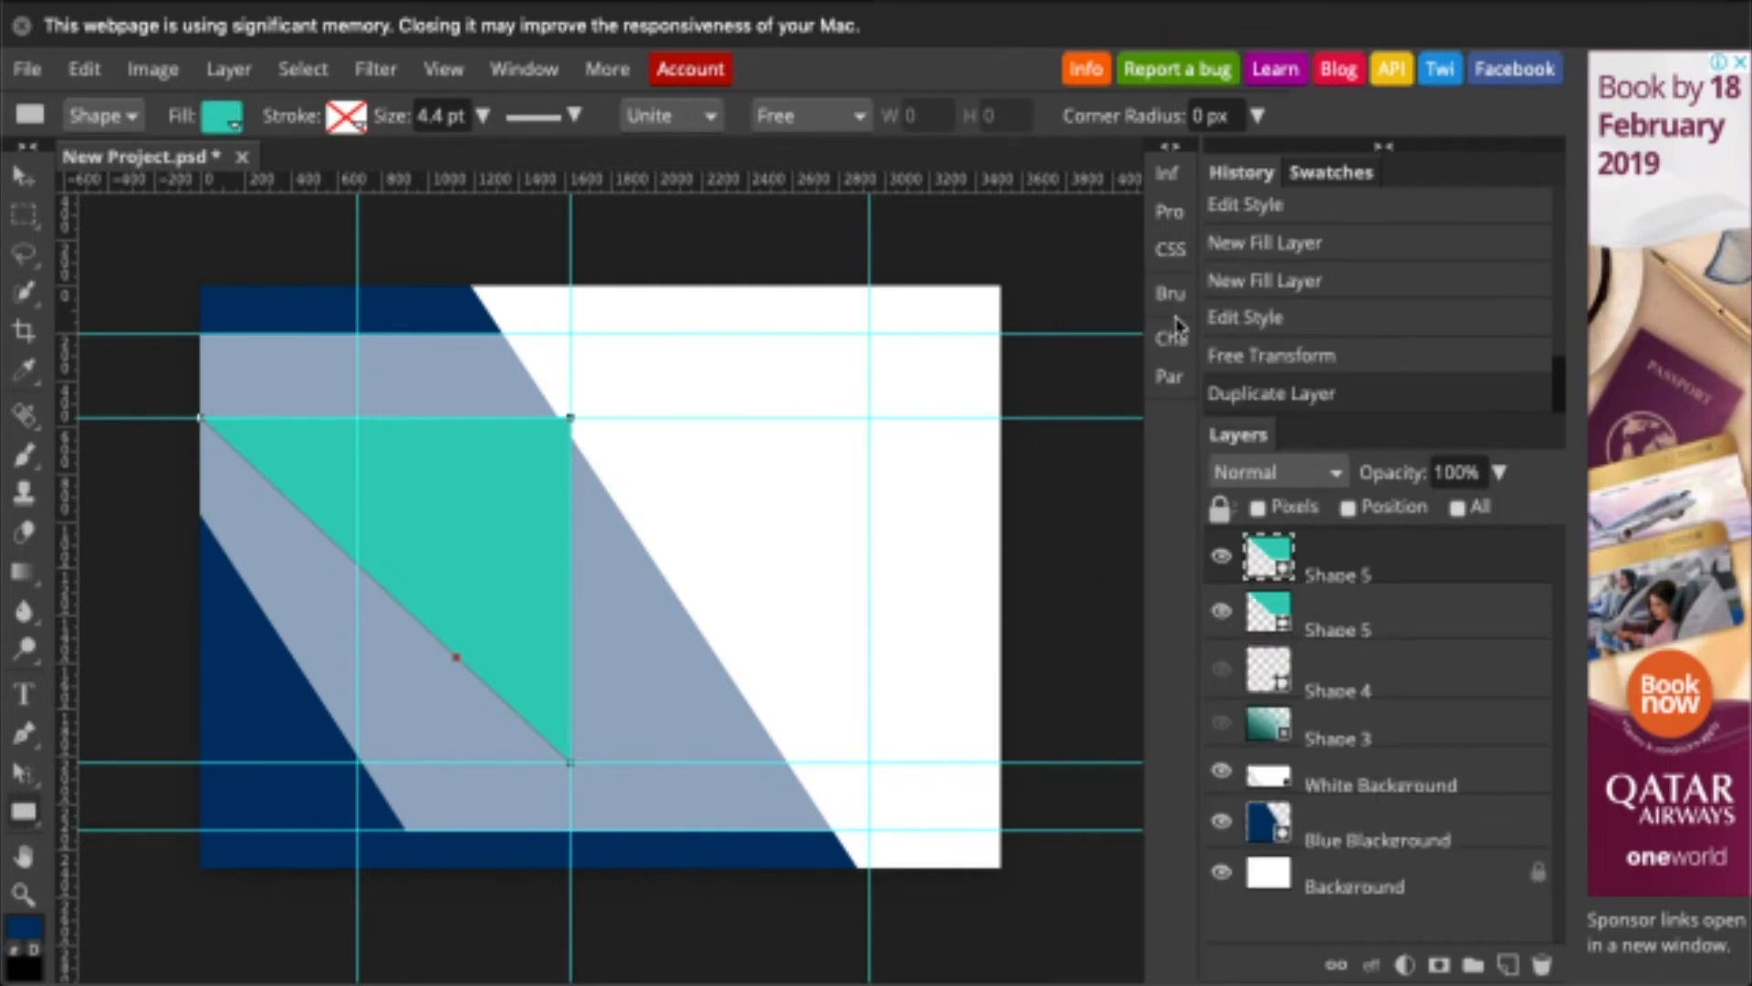
pyautogui.hotkey('ctrl', 't')
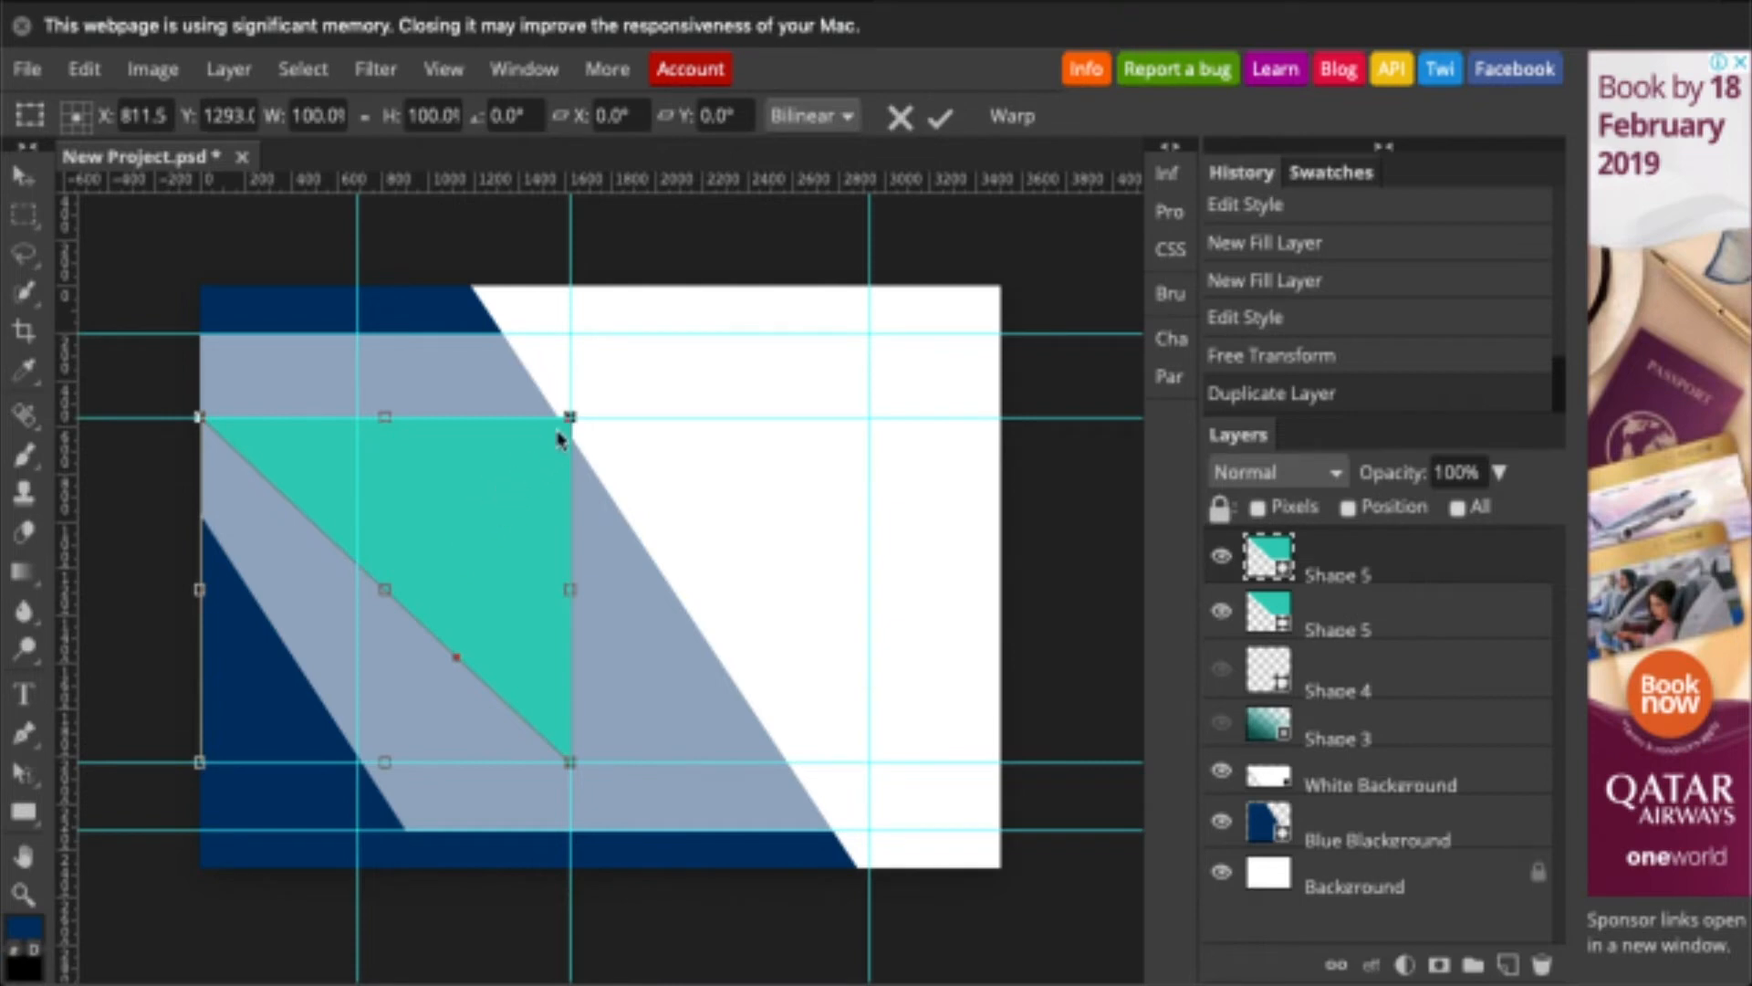
pyautogui.moveTo(586, 393); pyautogui.dragTo(183, 785)
pyautogui.press('Return')
pyautogui.click(24, 811)
pyautogui.click(226, 116)
pyautogui.moveTo(1272, 558); pyautogui.dragTo(1322, 637)
pyautogui.click(23, 175)
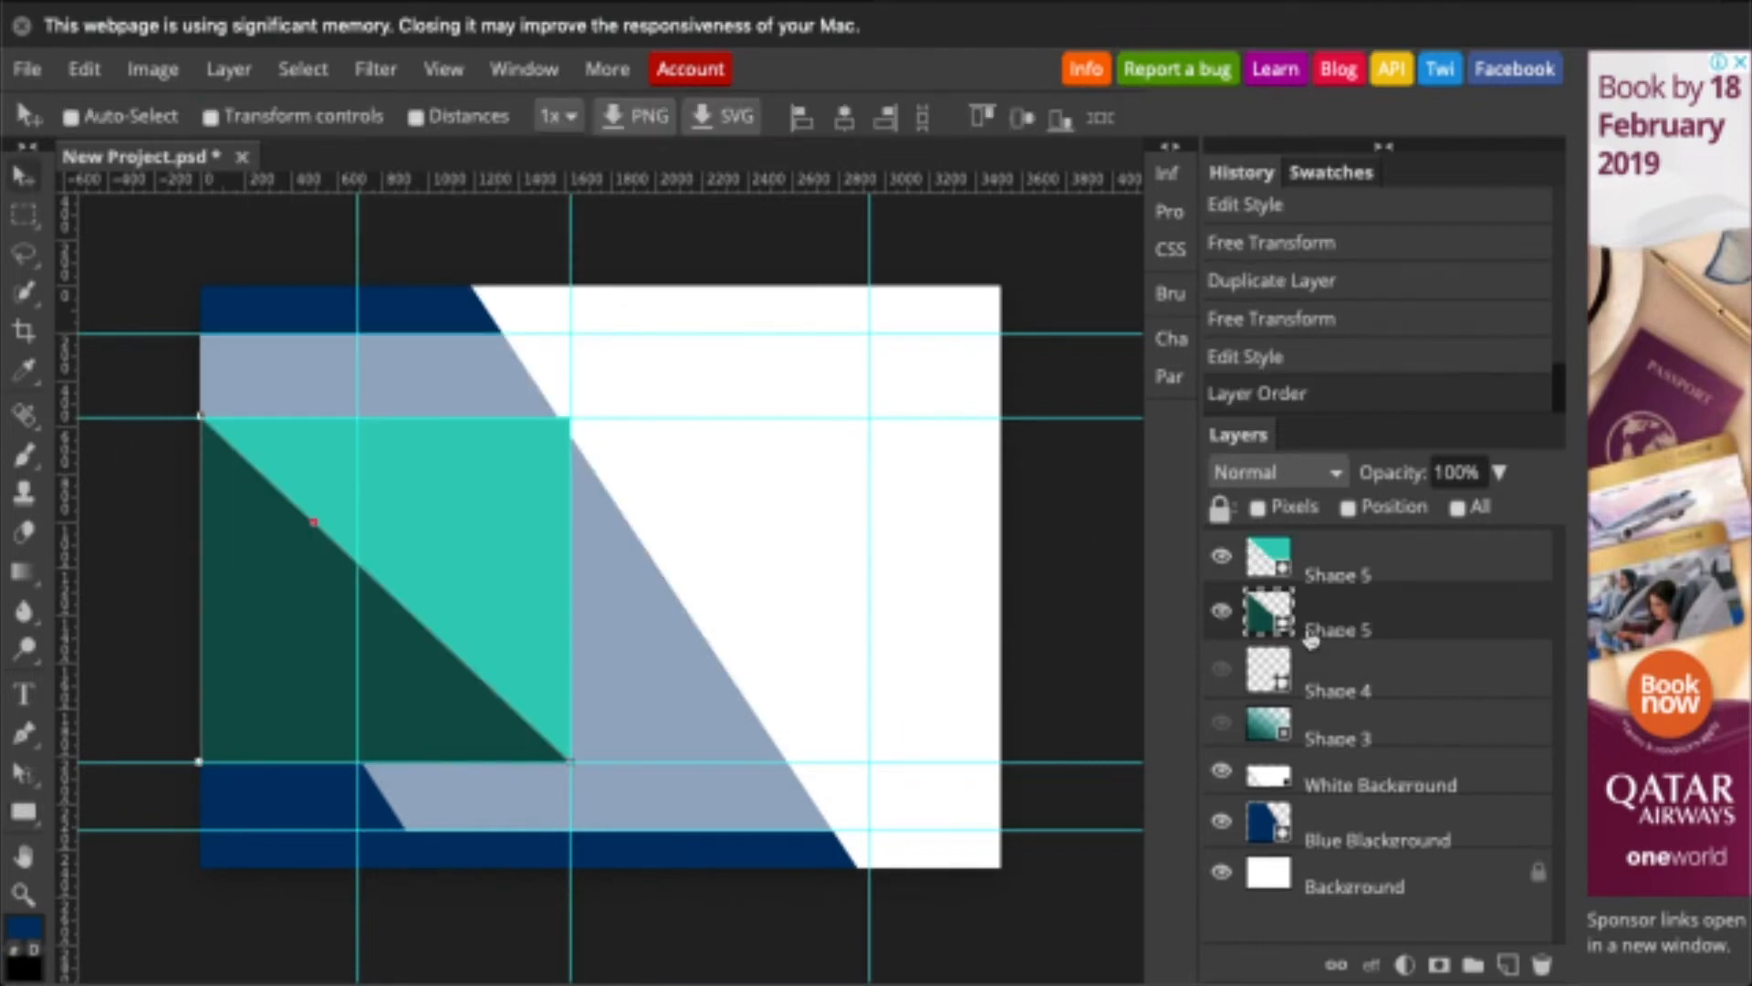
# - Try reshaping the green triangle and giving it a gradient fill, then undo both
pyautogui.hotkey('ctrl', 't')
pyautogui.moveTo(571, 418); pyautogui.dragTo(620, 363)
pyautogui.hotkey('ctrl', 'z')
pyautogui.click(25, 811)
pyautogui.click(222, 116)
pyautogui.click(389, 173)
pyautogui.click(396, 236)
pyautogui.click(502, 759)
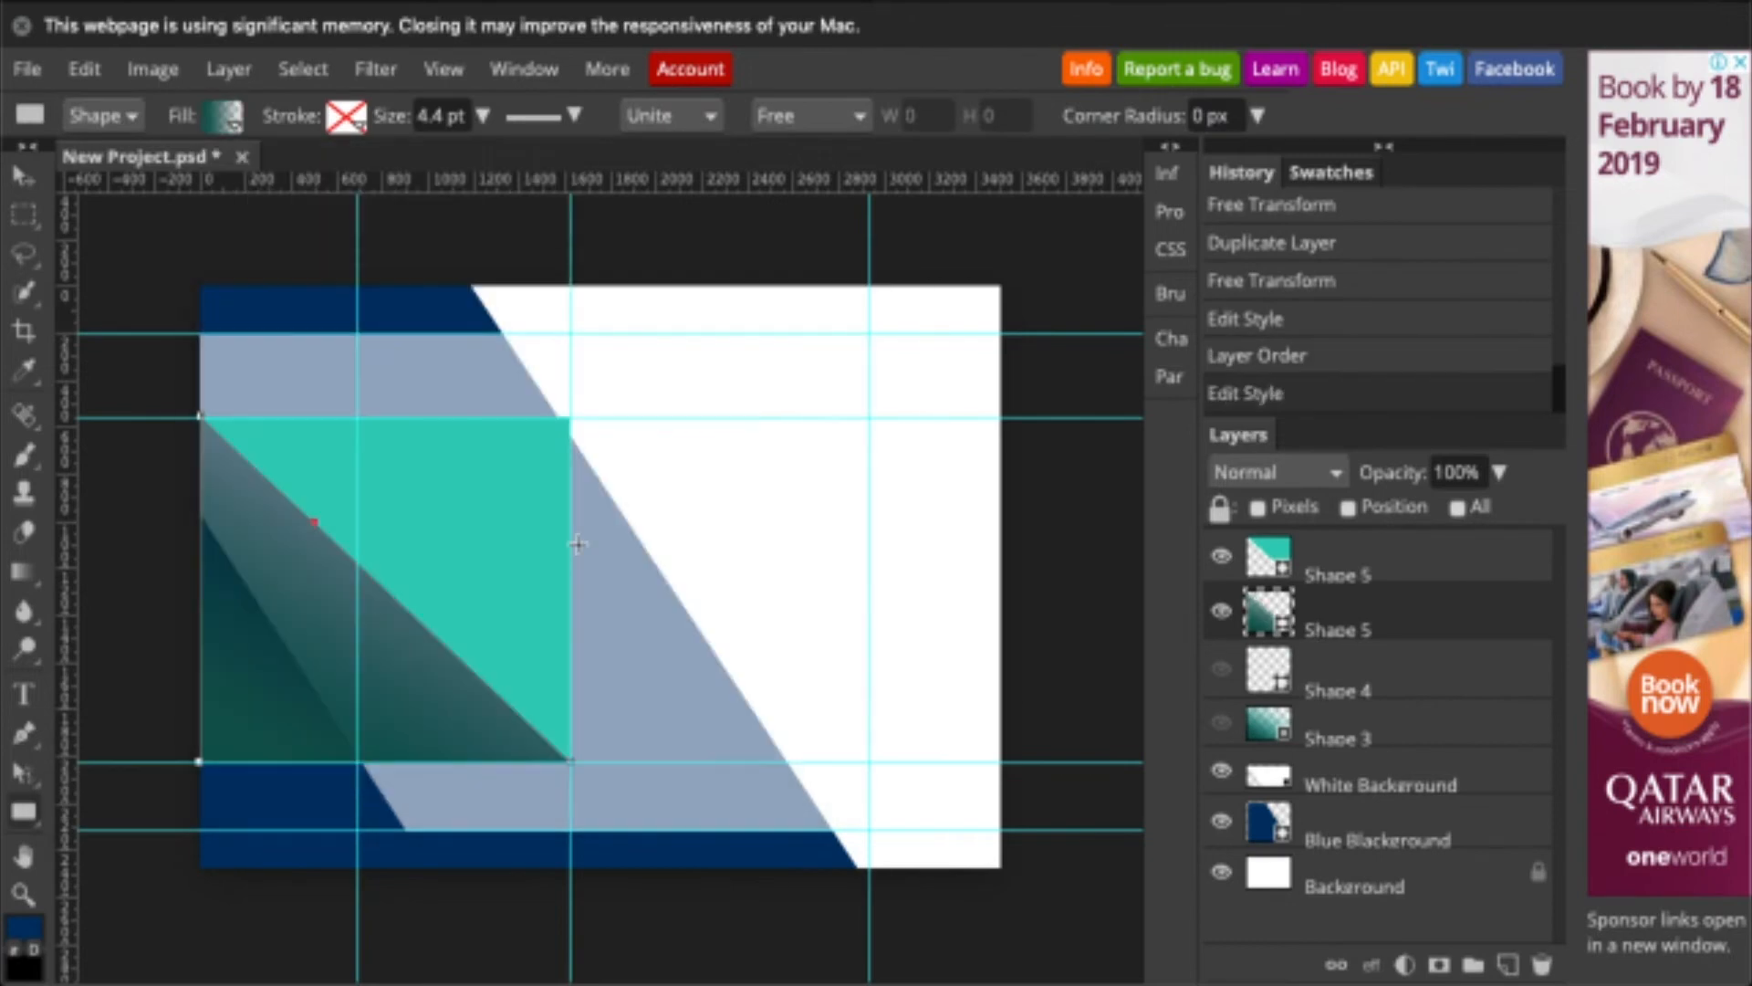
pyautogui.hotkey('ctrl', 'z')
# - Pull the teal triangle's corner left, then widen both triangles to the right
pyautogui.click(1338, 570)
pyautogui.hotkey('ctrl', 't')
pyautogui.moveTo(570, 418); pyautogui.dragTo(356, 416)
pyautogui.press('Return')
pyautogui.click(1371, 621)
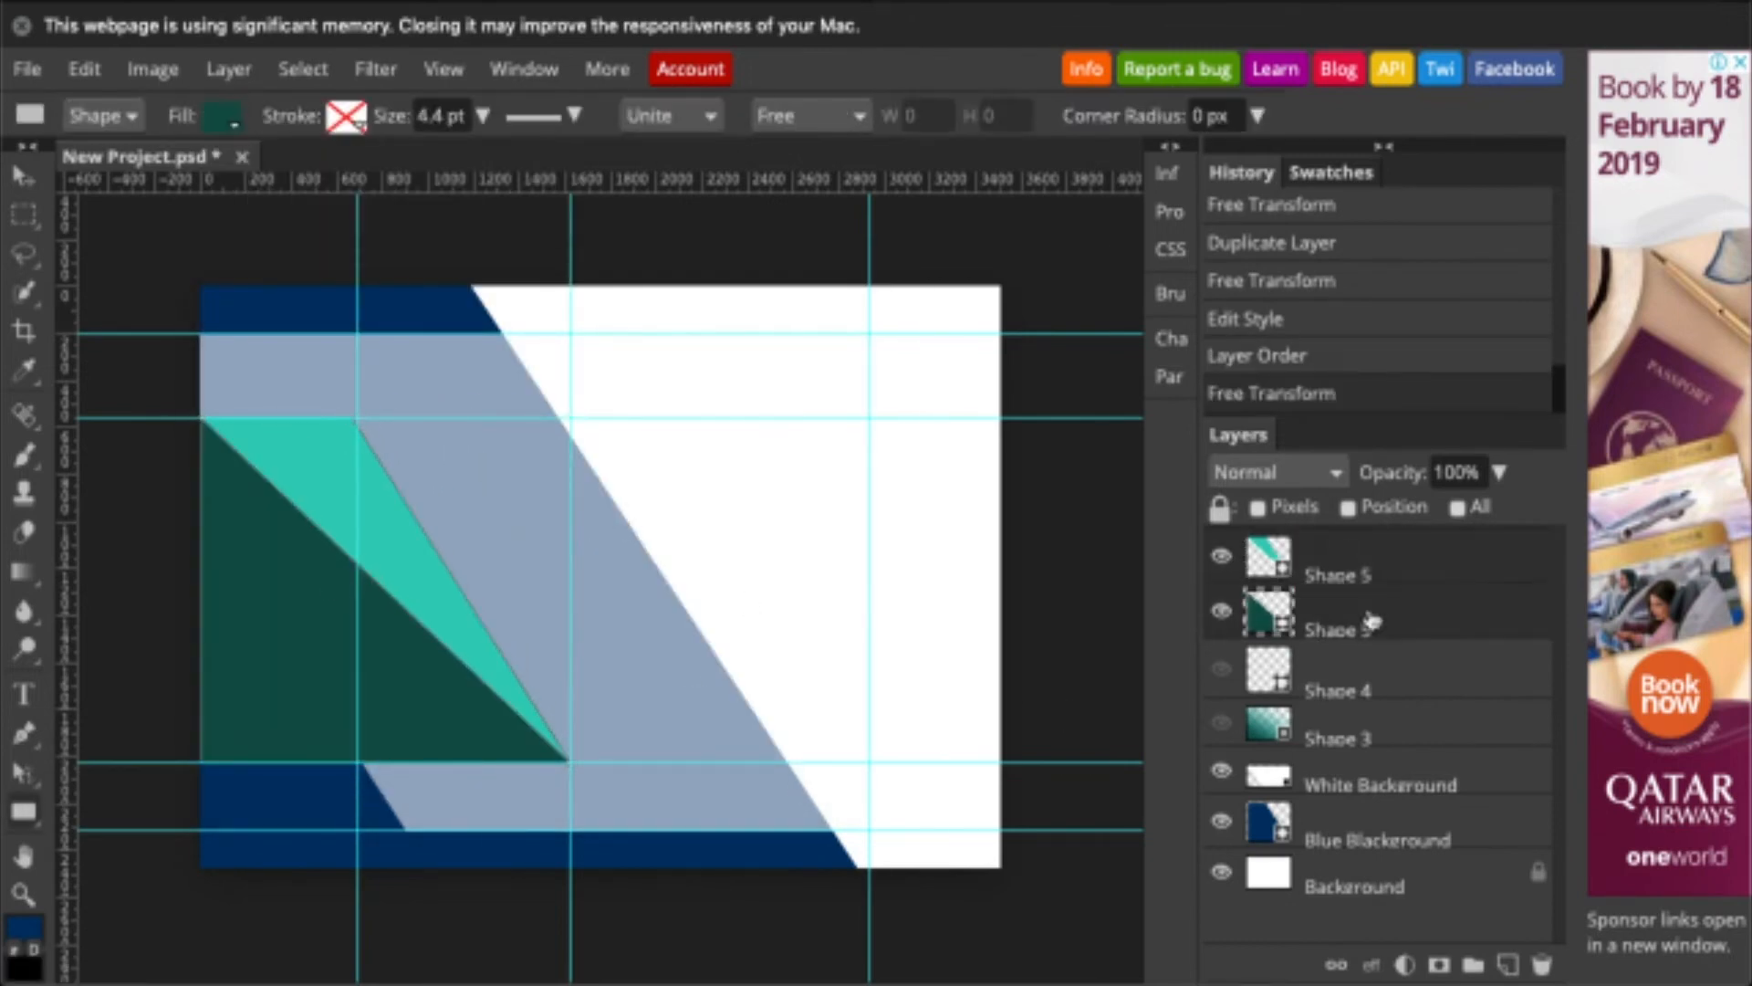
pyautogui.hotkey('ctrl', 'e')
pyautogui.hotkey('ctrl', 'z')
pyautogui.hotkey('ctrl', 't')
pyautogui.moveTo(570, 589); pyautogui.dragTo(720, 593)
pyautogui.press('Return')
# - Stretch the teal shape's top corner right so it slants toward the grey-blue stripe
pyautogui.click(1338, 561)
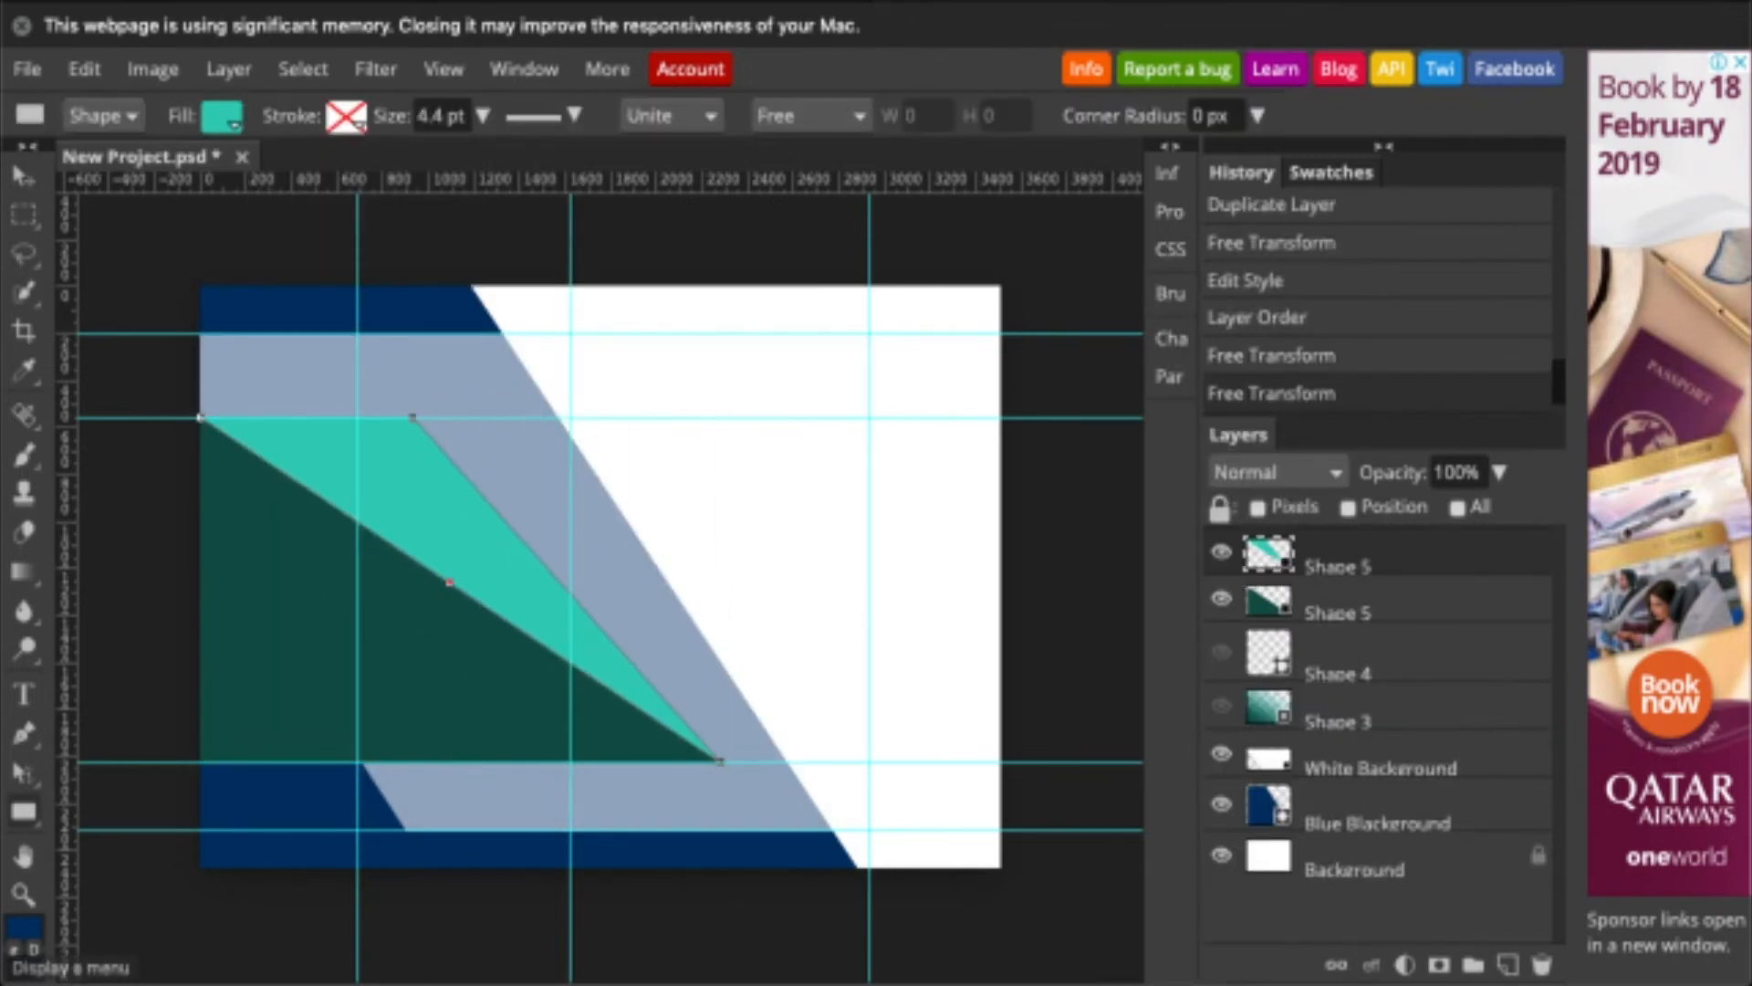
pyautogui.hotkey('ctrl', 't')
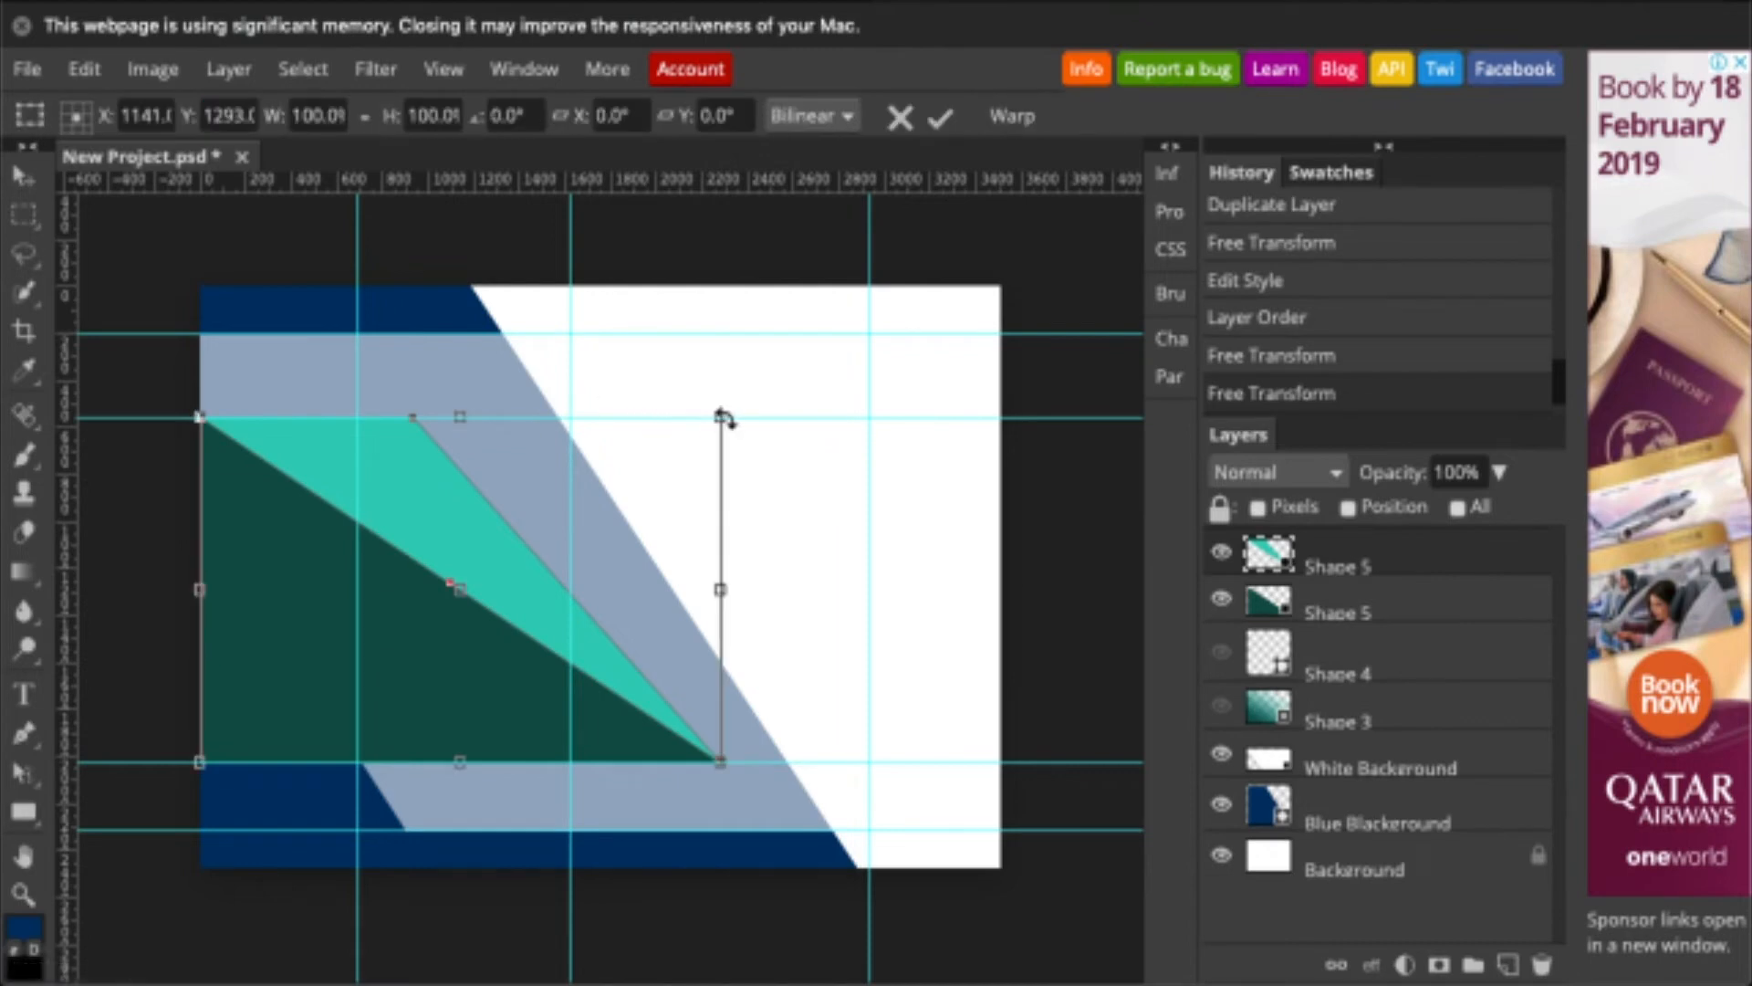
pyautogui.moveTo(721, 419); pyautogui.dragTo(848, 419)
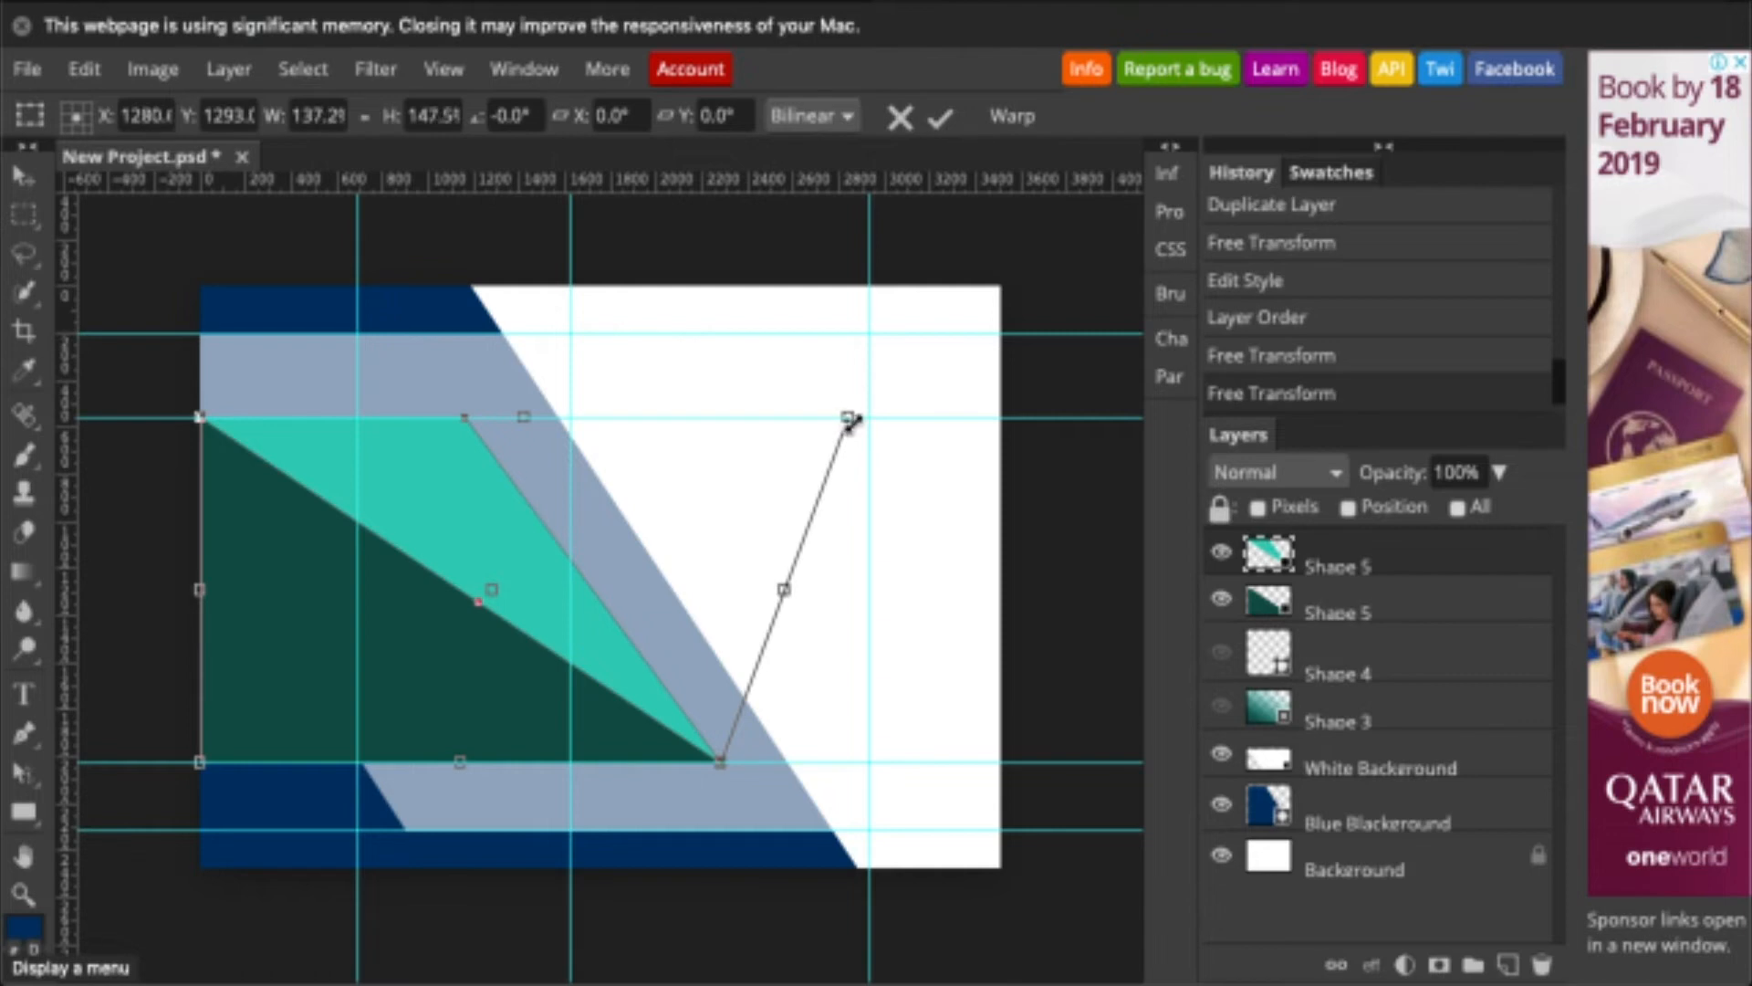
pyautogui.press('Return')
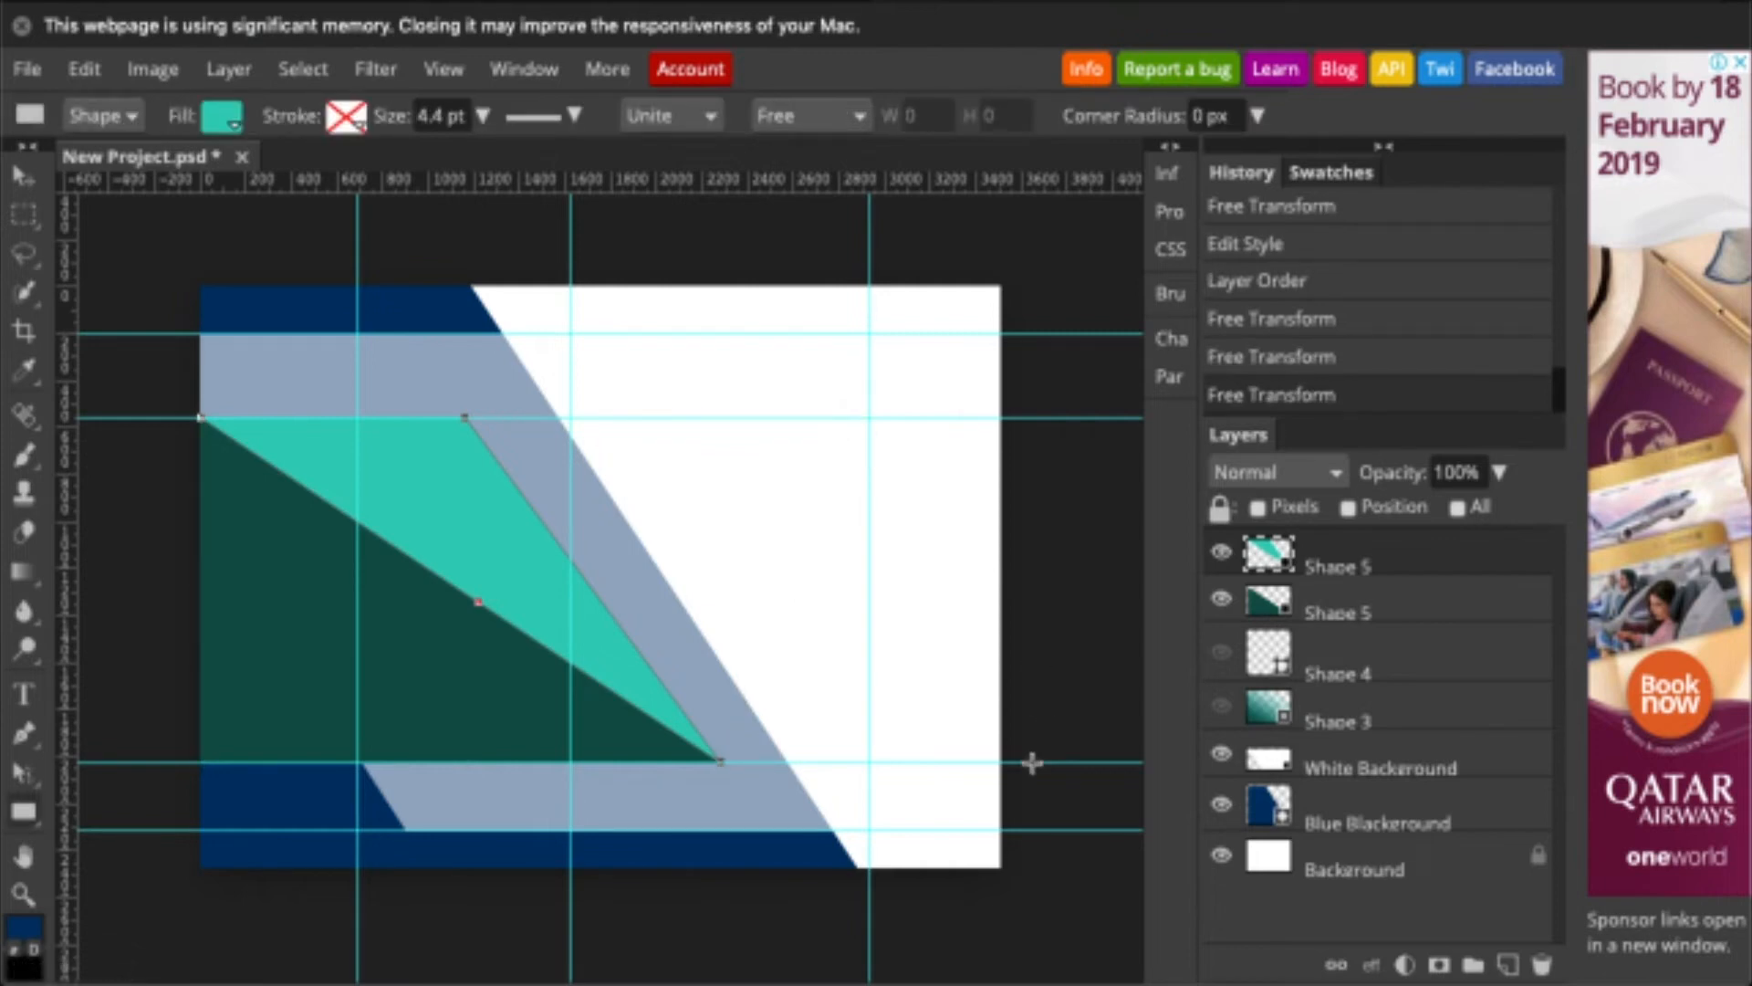
# - Hide the guides and add a new empty shape layer
pyautogui.click(441, 70)
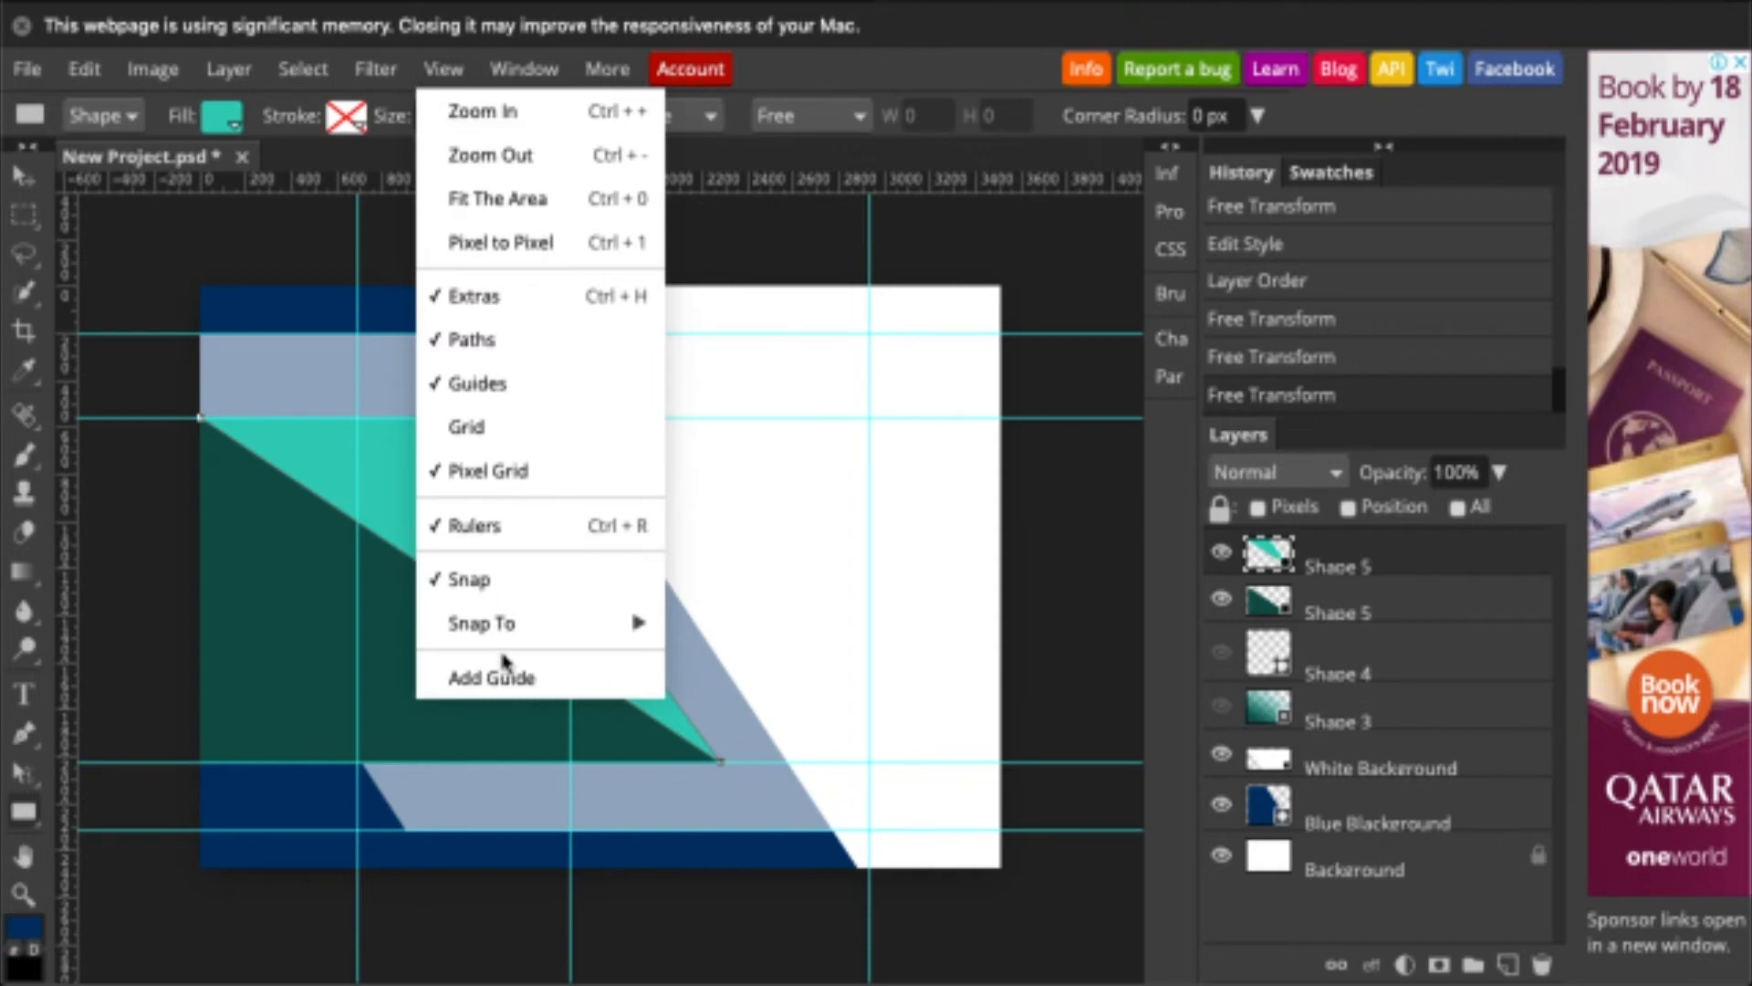
pyautogui.moveTo(508, 648)
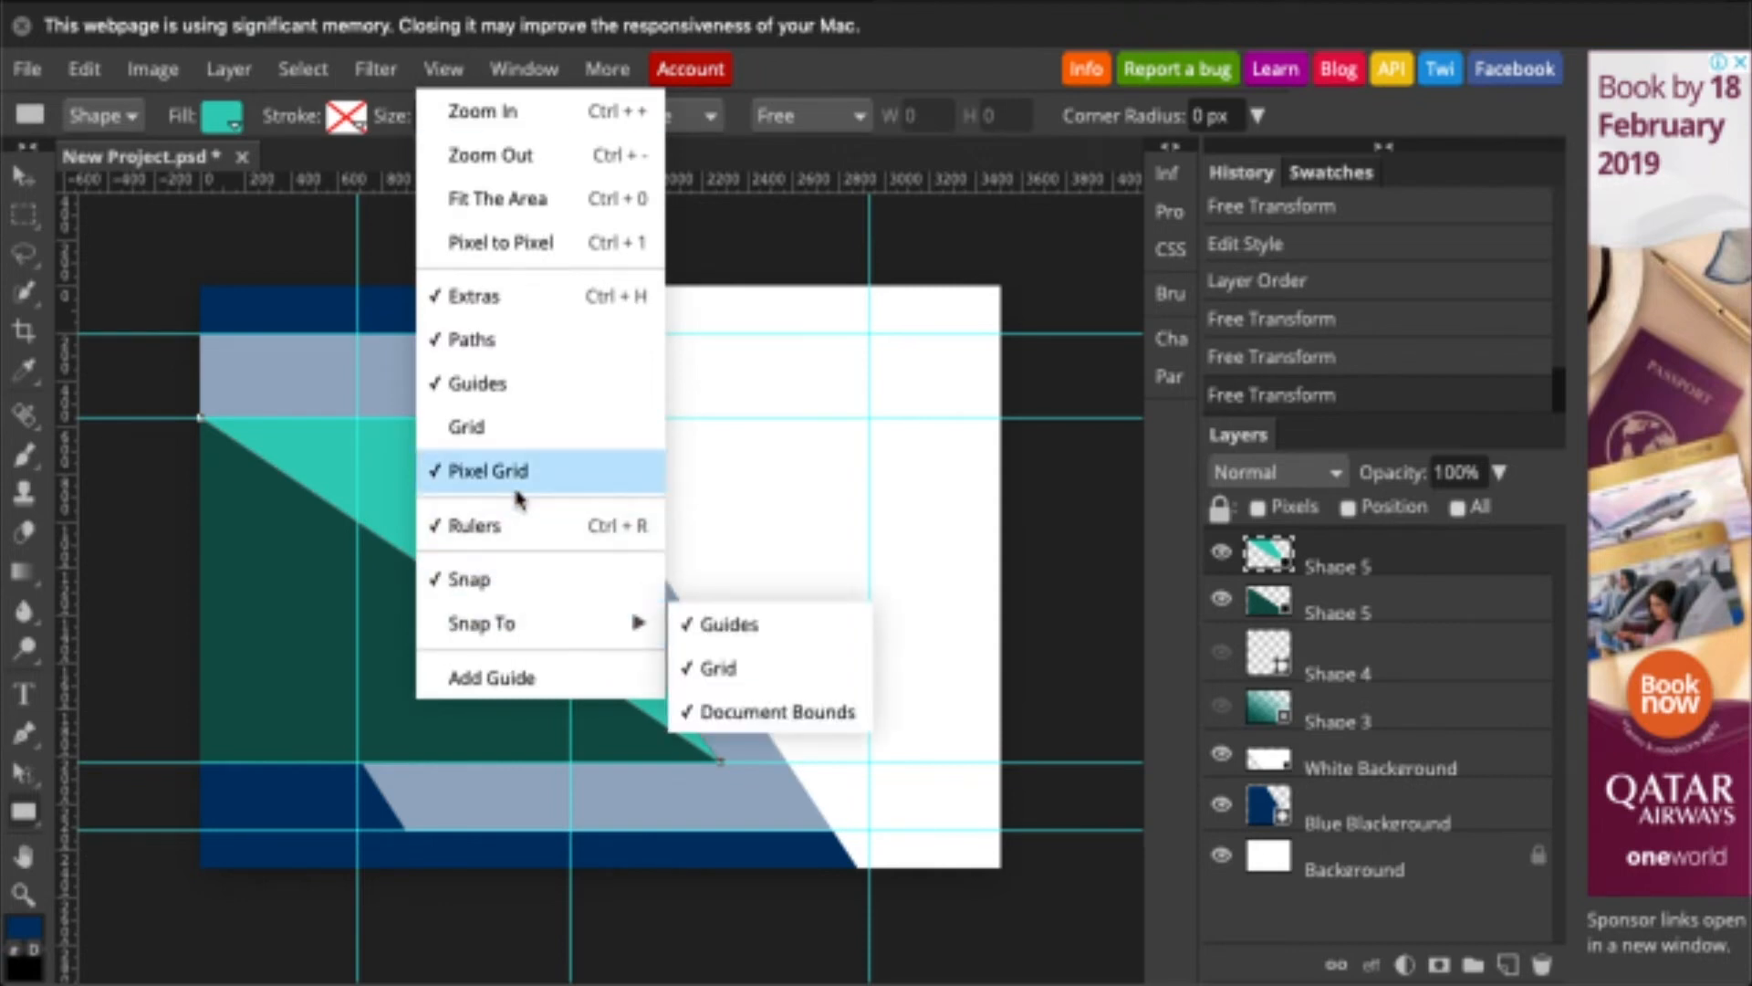
pyautogui.click(522, 387)
pyautogui.click(1062, 465)
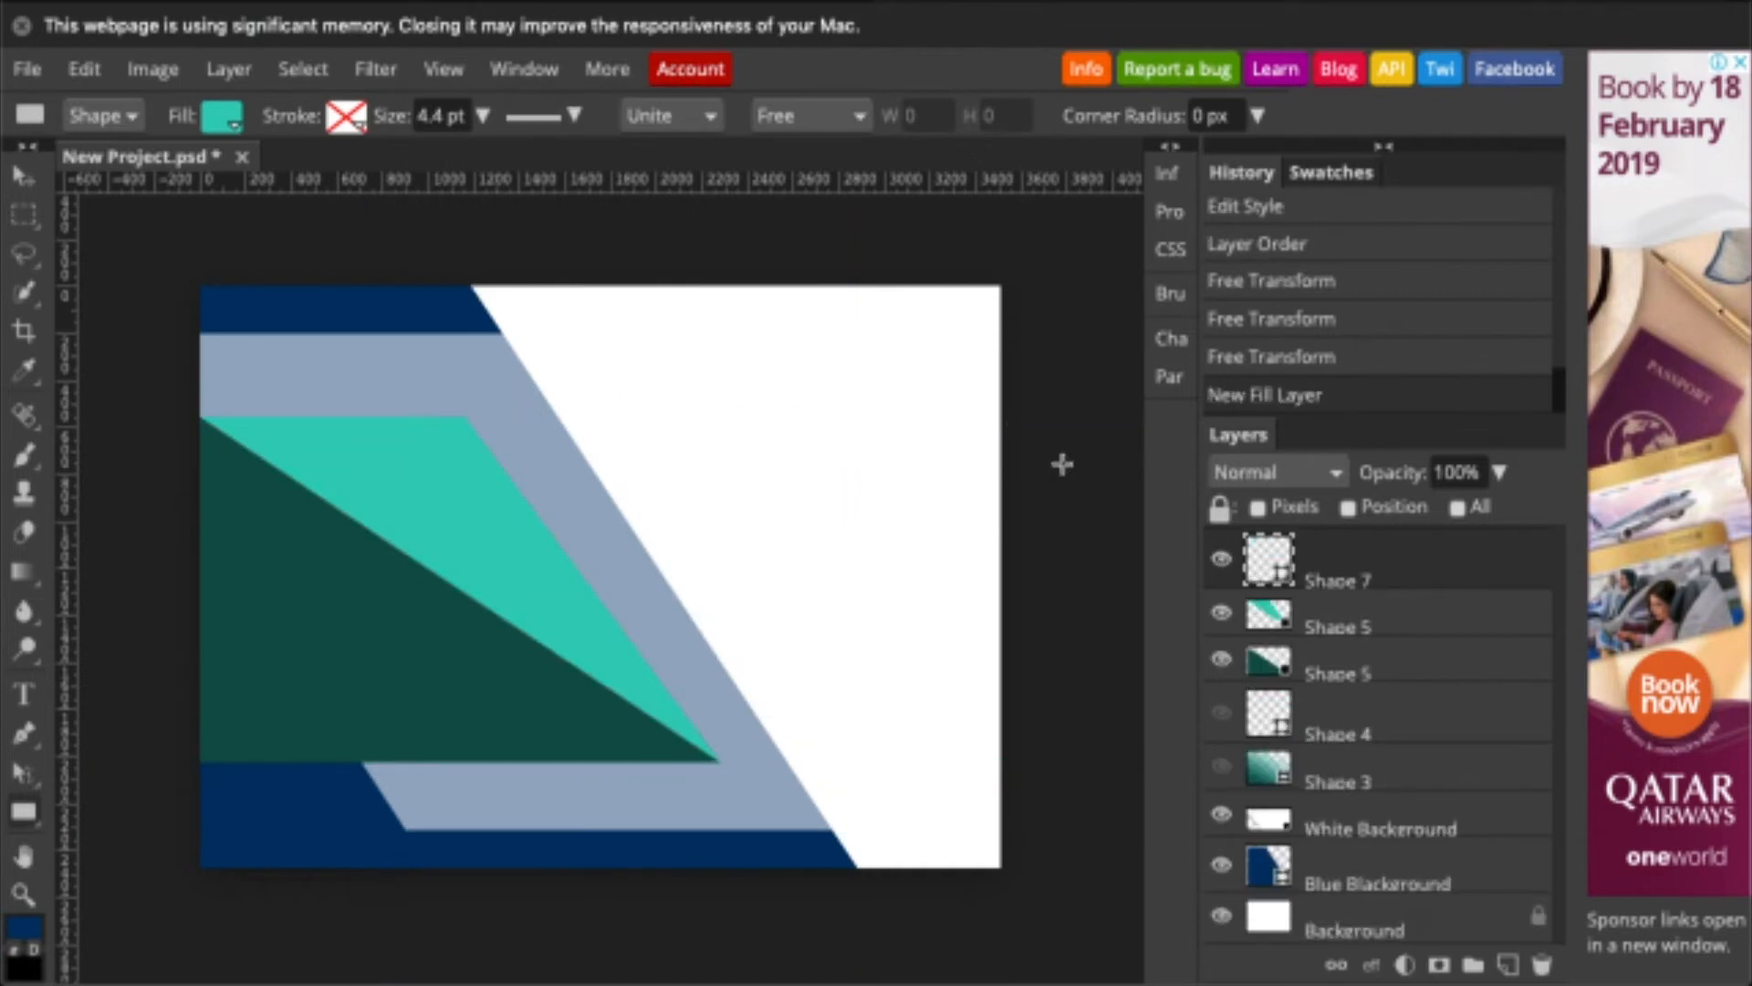
# - Raise the White Backeround layer's opacity to 75% to pale the grey-blue band
pyautogui.click(1375, 822)
pyautogui.click(1500, 472)
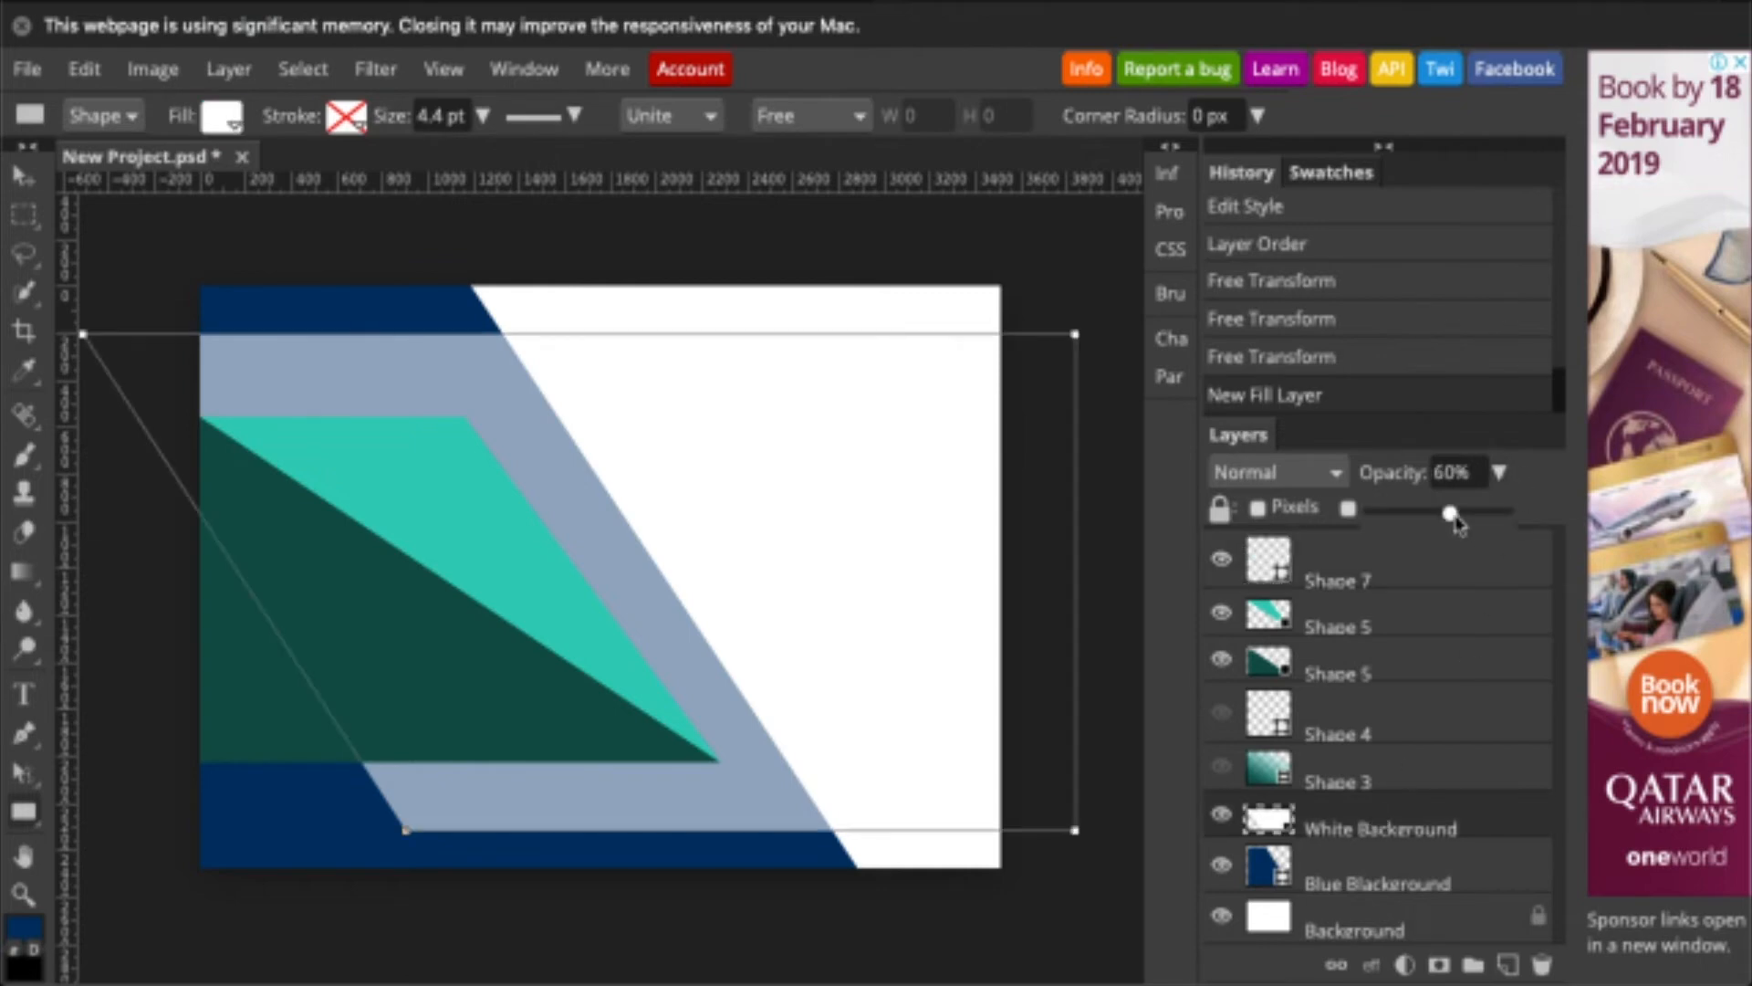
pyautogui.moveTo(1455, 520); pyautogui.dragTo(1468, 518)
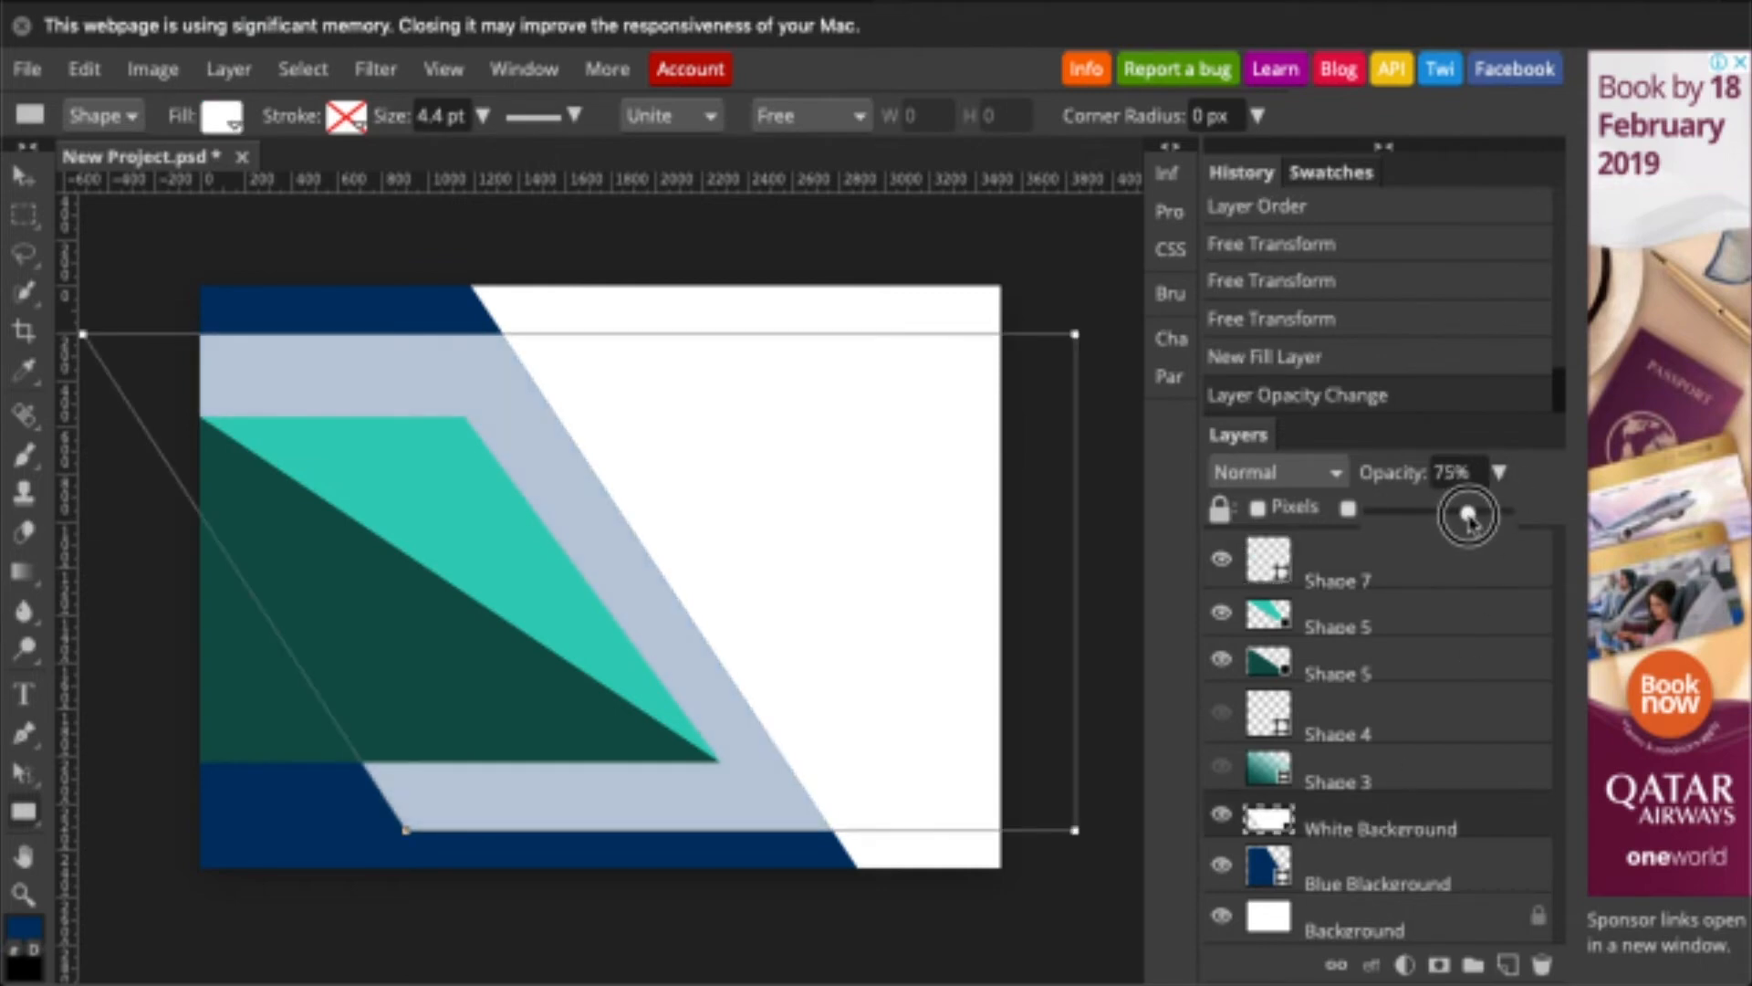
pyautogui.doubleClick(1025, 465)
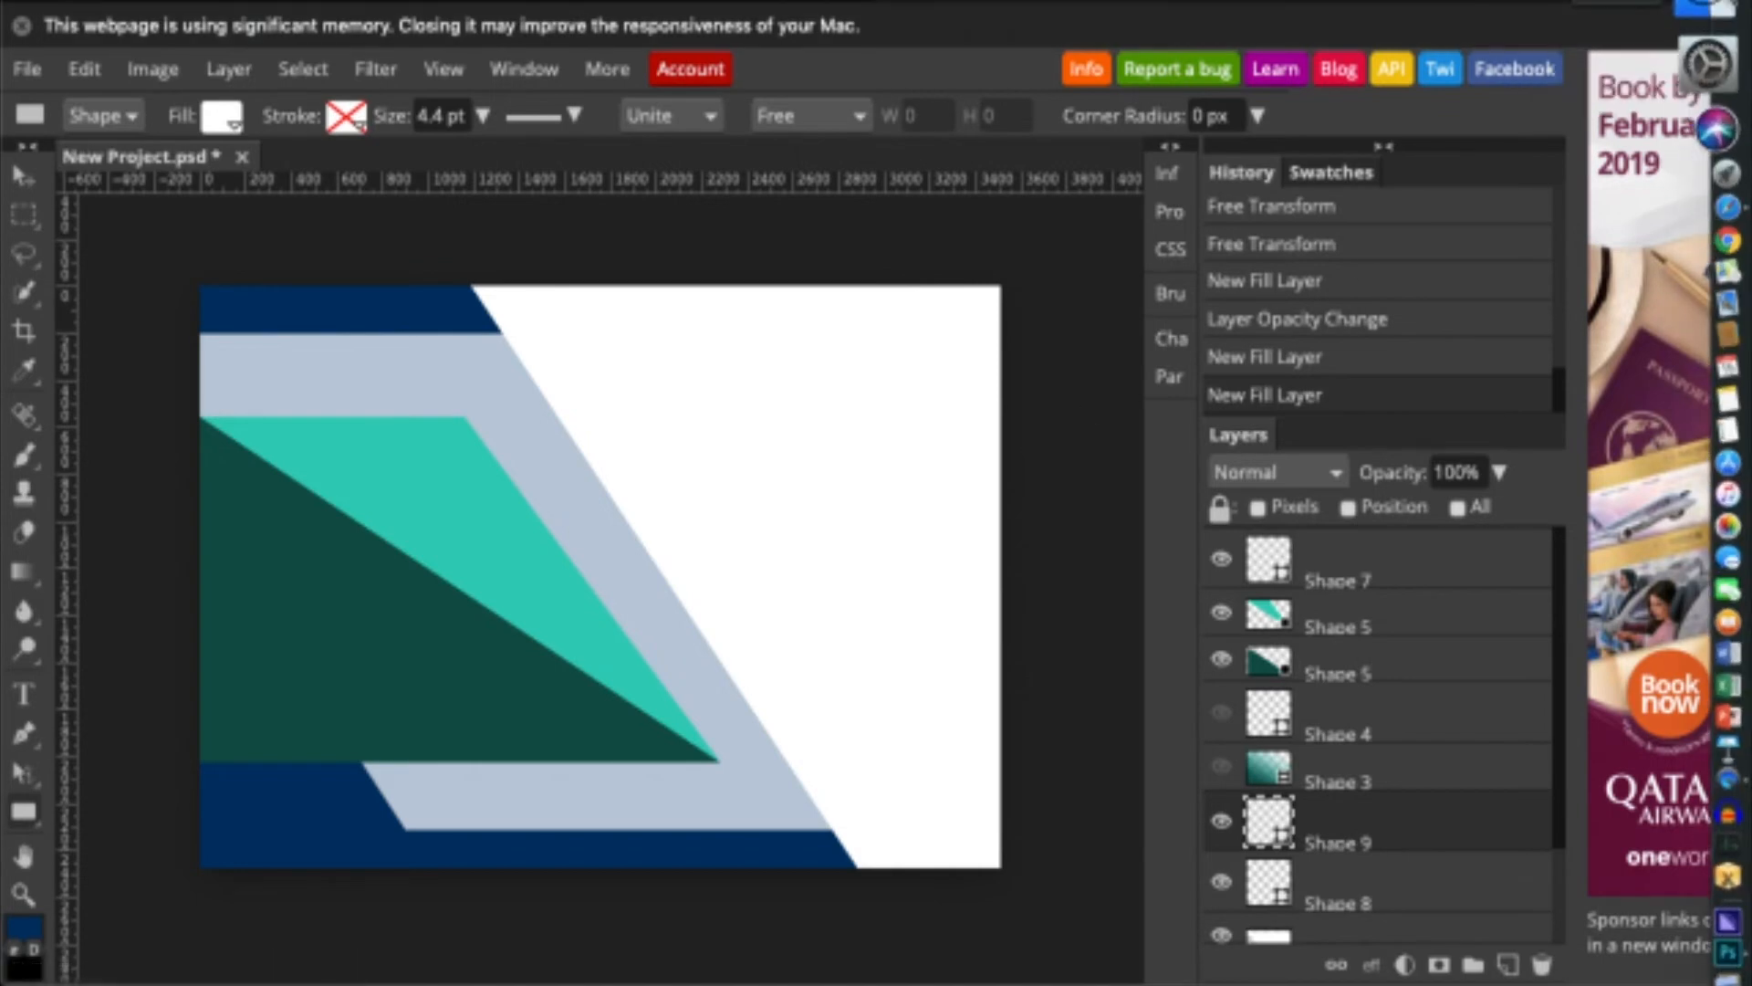
pyautogui.click(1718, 6)
# - Place leaf.png from the Desktop onto the certificate as the top layer
pyautogui.click(445, 464)
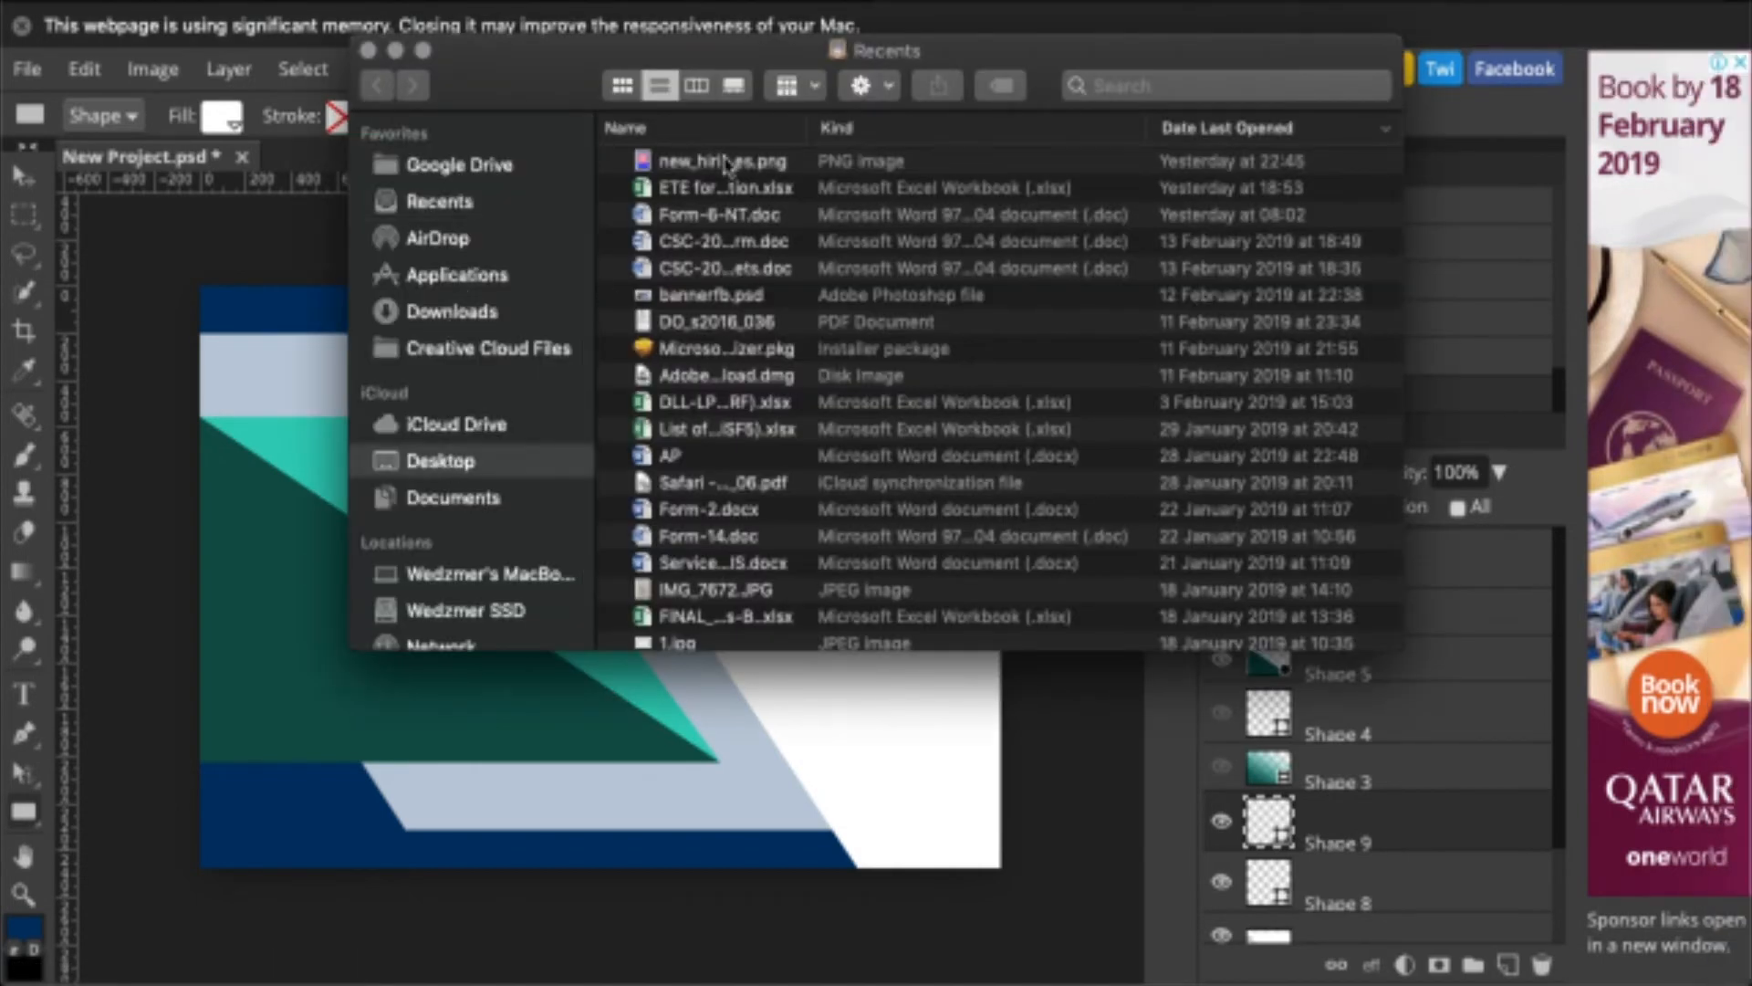
pyautogui.click(664, 436)
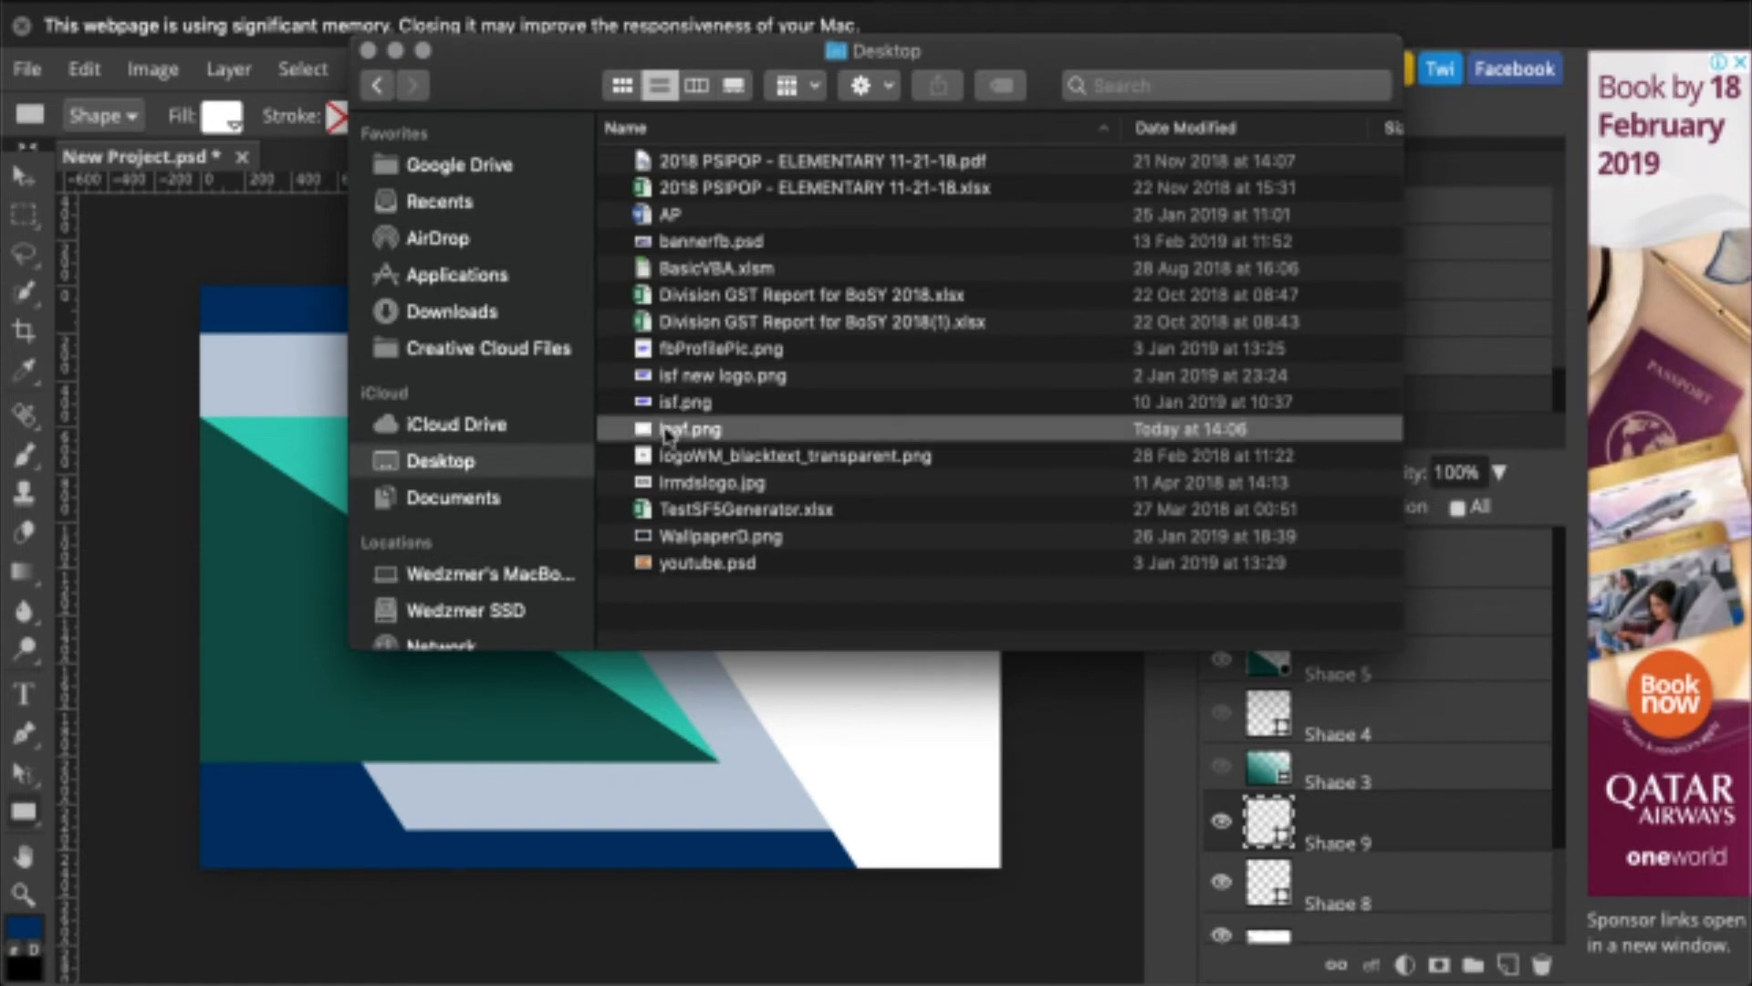
pyautogui.moveTo(659, 437); pyautogui.dragTo(383, 721)
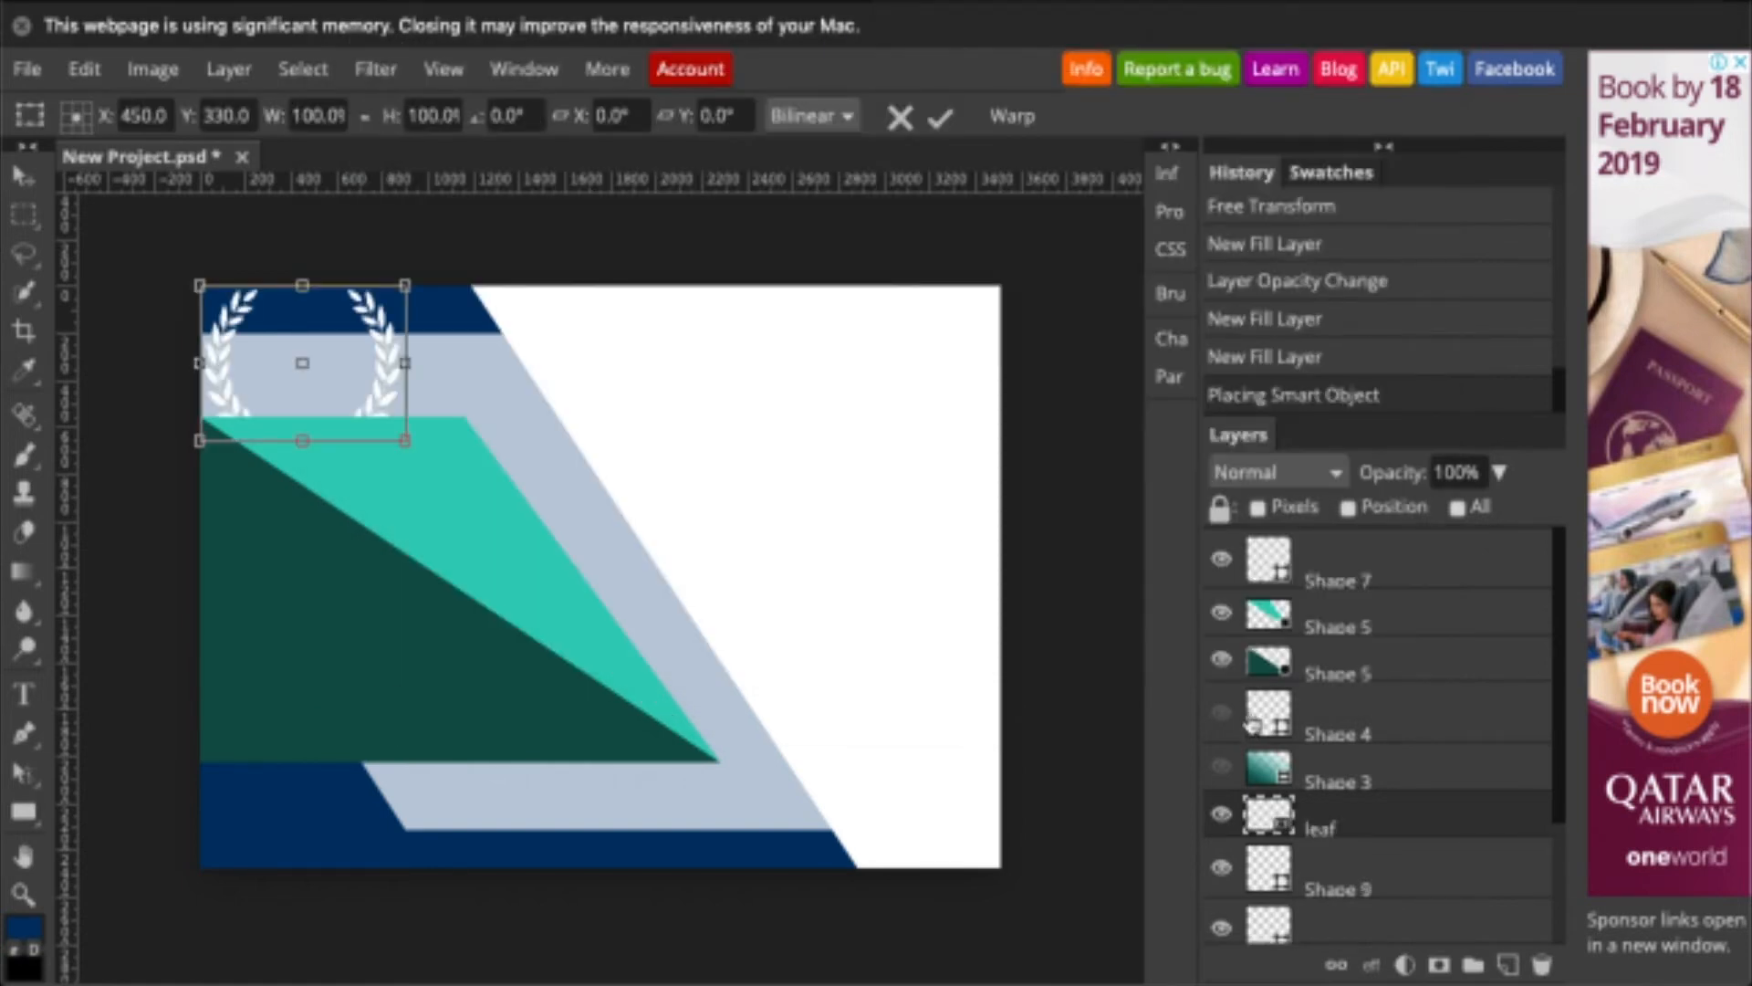
pyautogui.moveTo(1396, 830); pyautogui.dragTo(1403, 566)
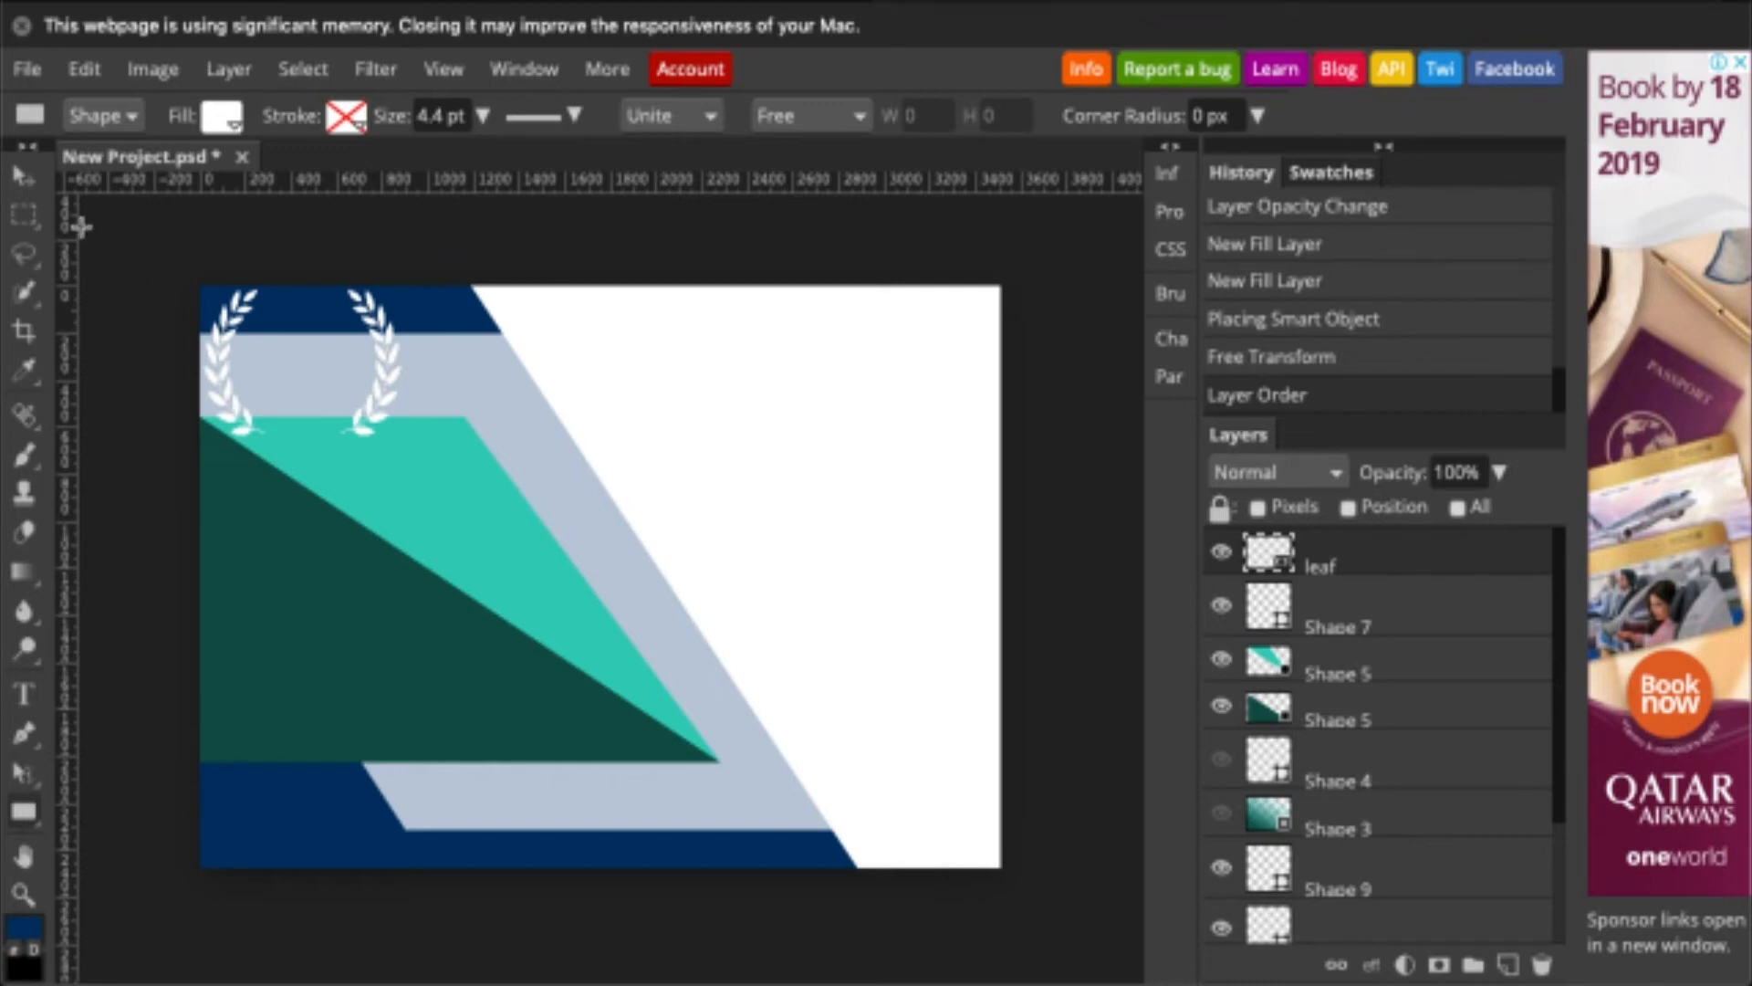
# - Move the white laurels down onto the green triangle area and enlarge them
pyautogui.click(23, 175)
pyautogui.moveTo(383, 351); pyautogui.dragTo(479, 581)
pyautogui.hotkey('ctrl', 'alt', 't')
pyautogui.moveTo(496, 493); pyautogui.dragTo(540, 453)
pyautogui.moveTo(281, 657); pyautogui.dragTo(246, 704)
pyautogui.press('Return')
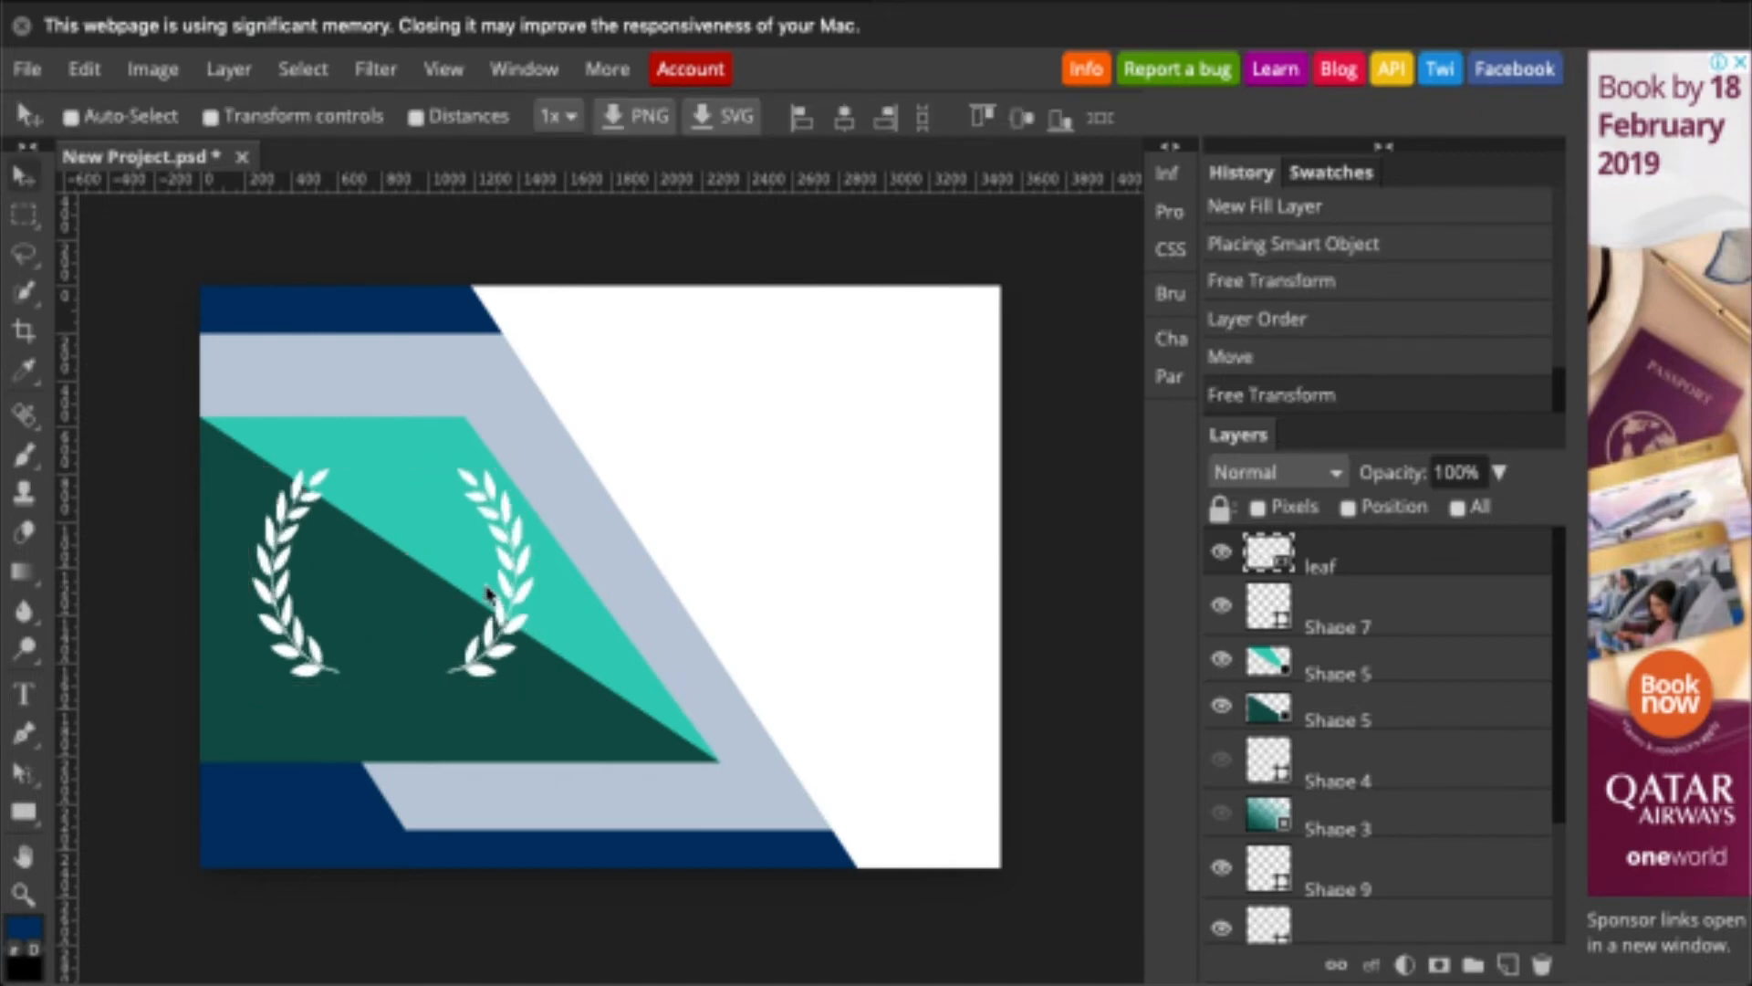
pyautogui.moveTo(489, 594); pyautogui.dragTo(476, 609)
# - Set the upper teal Shape 5 triangle layer's opacity to 70%
pyautogui.click(1401, 671)
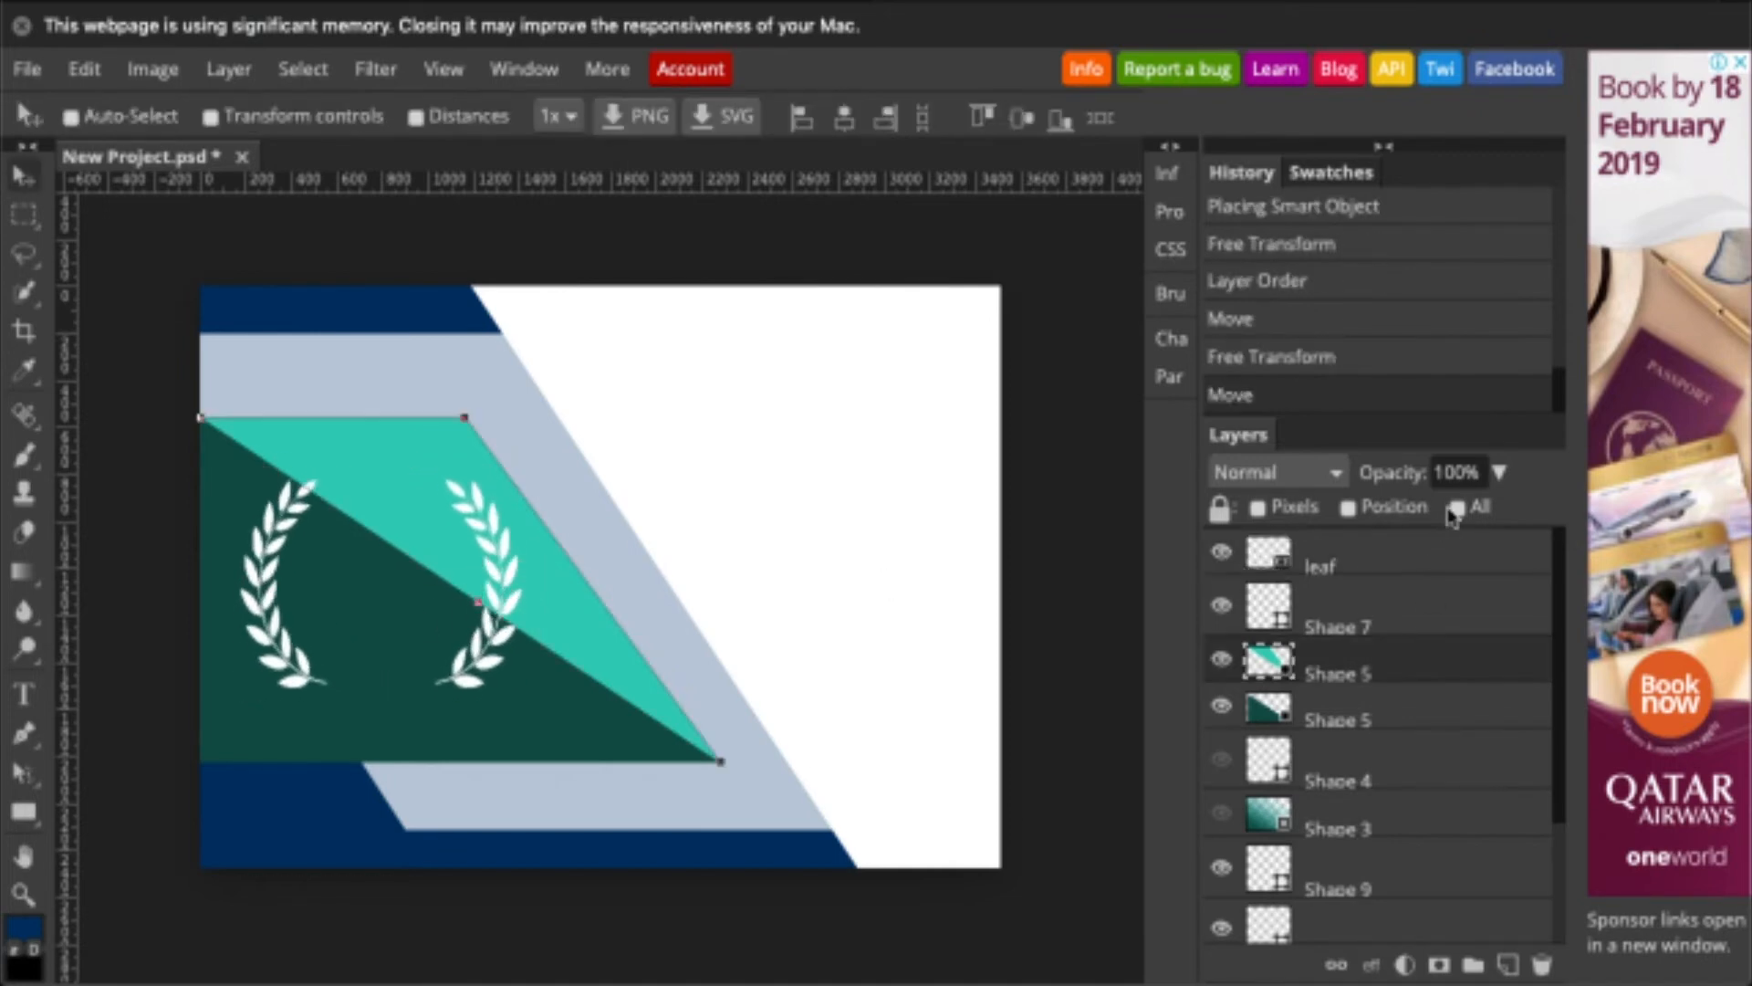
pyautogui.click(1498, 473)
pyautogui.click(1468, 518)
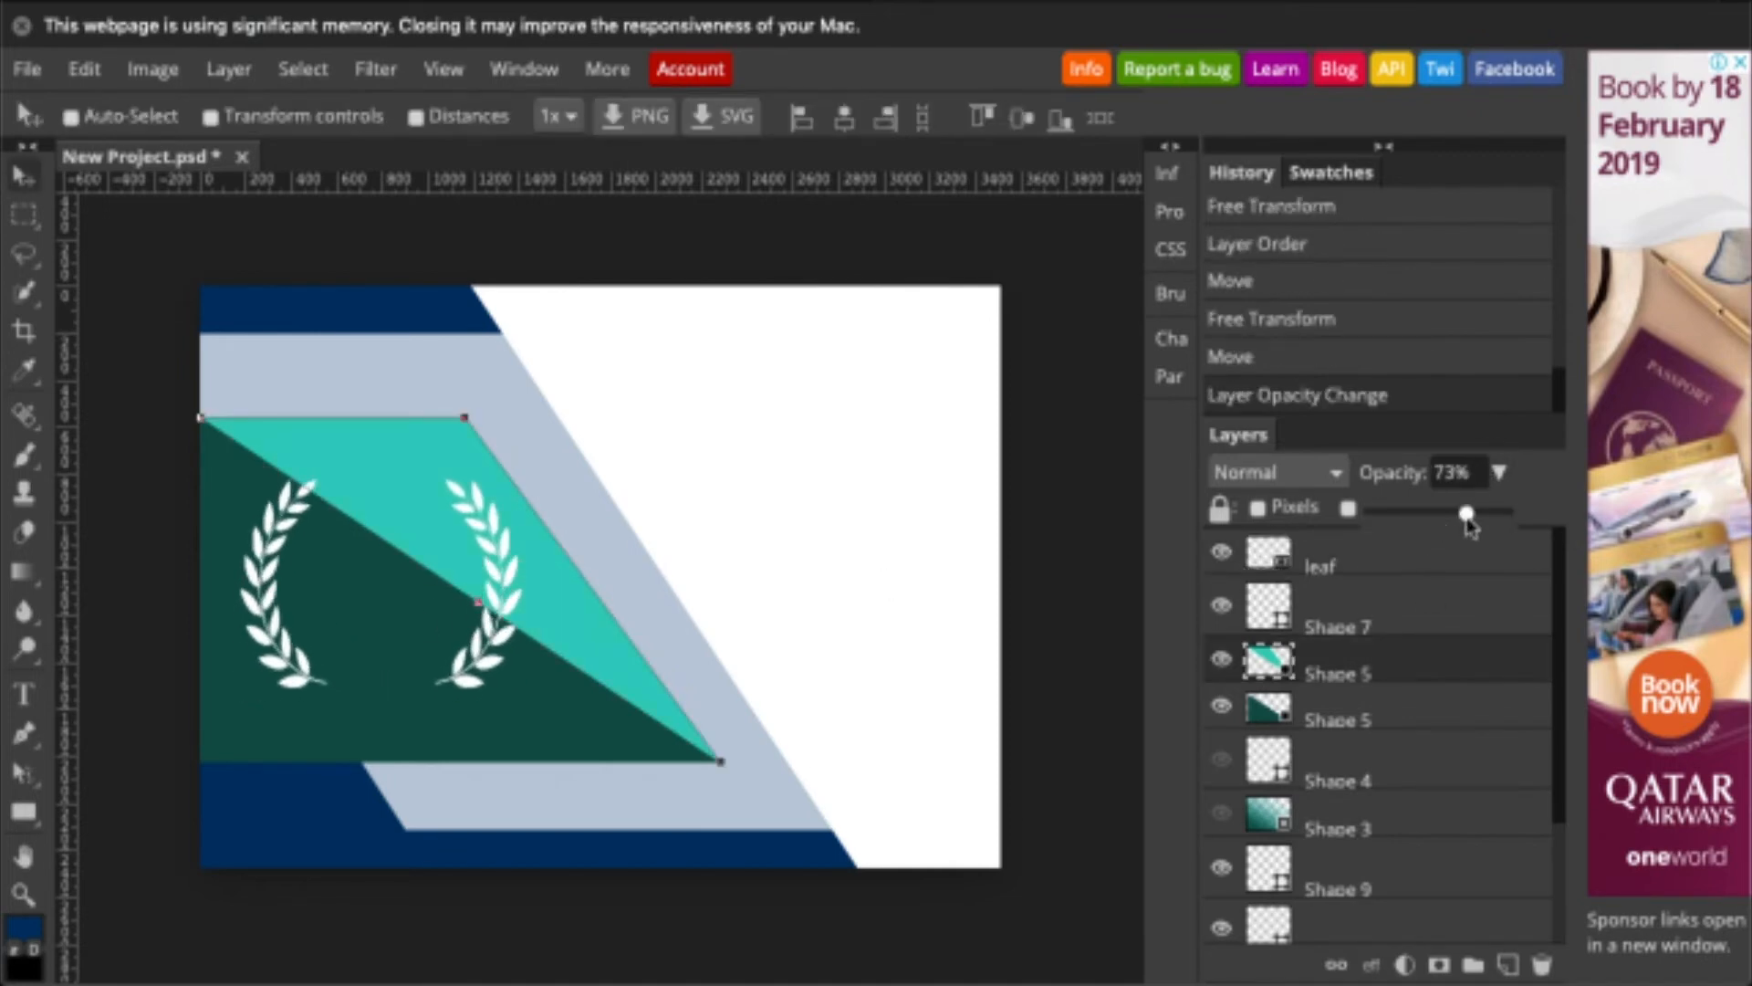
pyautogui.doubleClick(1453, 473)
pyautogui.write('70')
pyautogui.press('Return')
# - Set the lower dark green Shape 5 triangle's opacity to 94%
pyautogui.click(1396, 721)
pyautogui.doubleClick(1453, 473)
pyautogui.write('65')
pyautogui.press('Return')
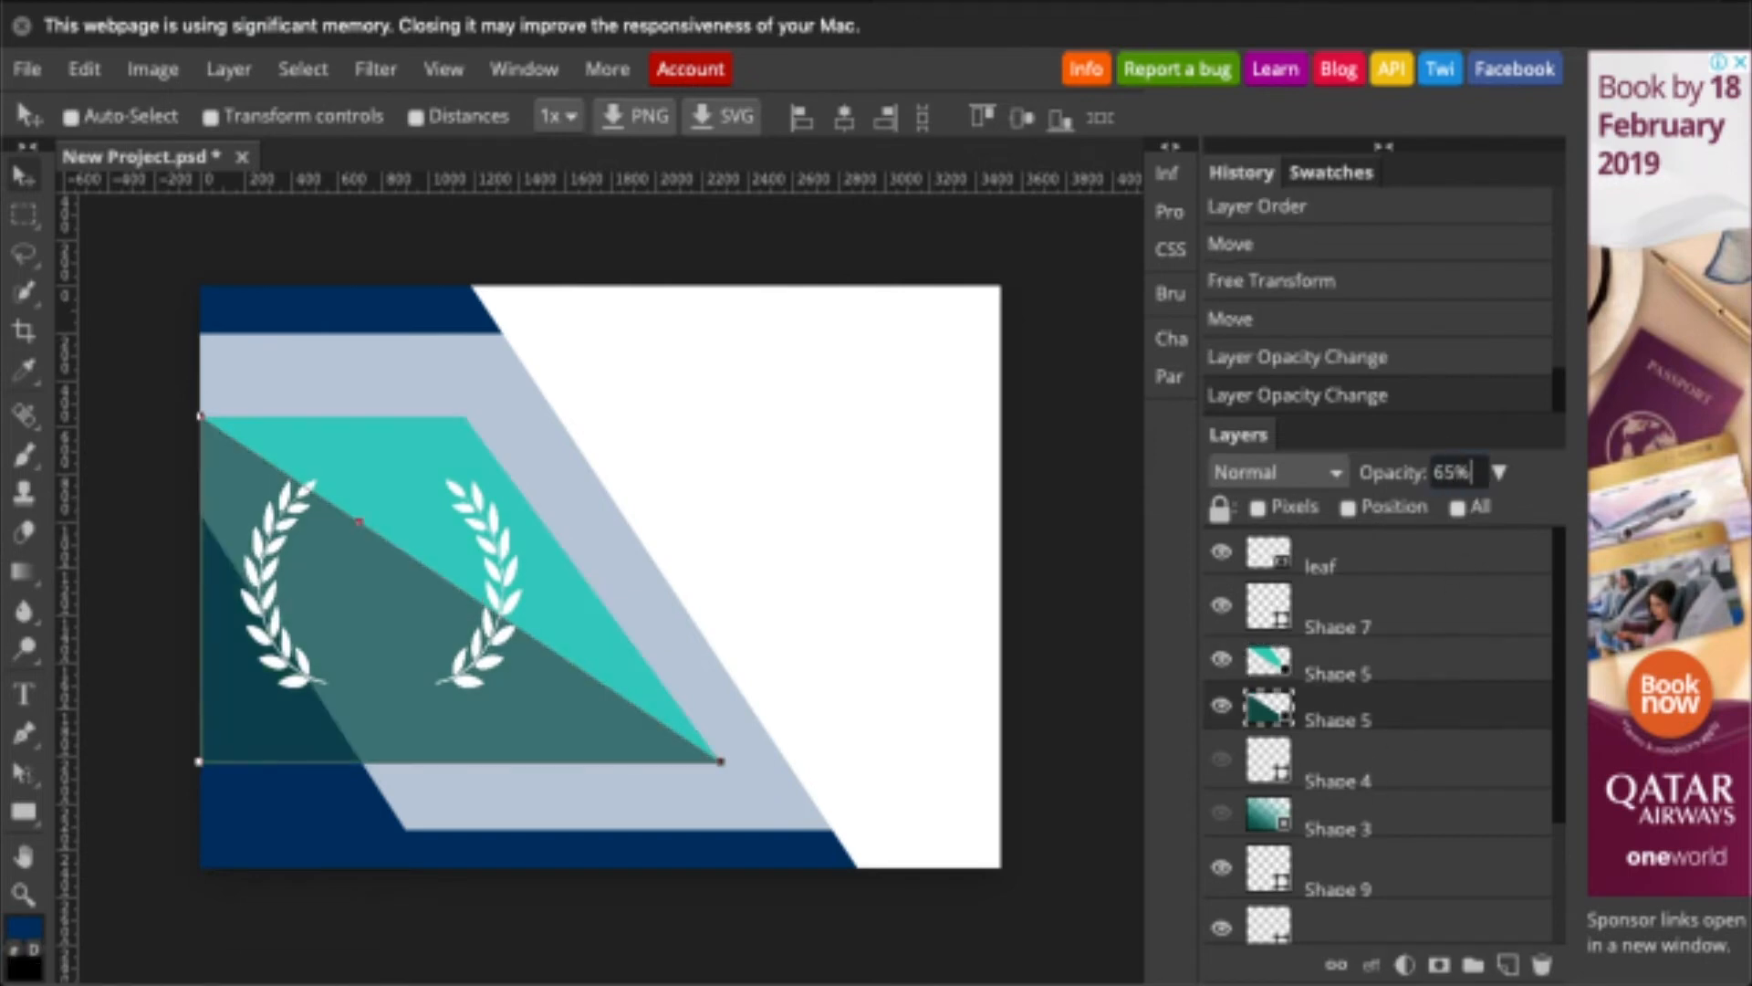
pyautogui.press('Up')
pyautogui.press('Up')
pyautogui.press('Up')
pyautogui.press('Up')
pyautogui.press('Up')
pyautogui.press('Up')
pyautogui.press('Up')
pyautogui.press('Up')
pyautogui.press('Up')
pyautogui.press('Up')
pyautogui.press('Up')
pyautogui.press('Up')
pyautogui.press('Up')
pyautogui.press('Up')
pyautogui.press('Up')
pyautogui.press('Up')
pyautogui.press('Up')
pyautogui.press('Up')
pyautogui.press('Up')
pyautogui.press('Up')
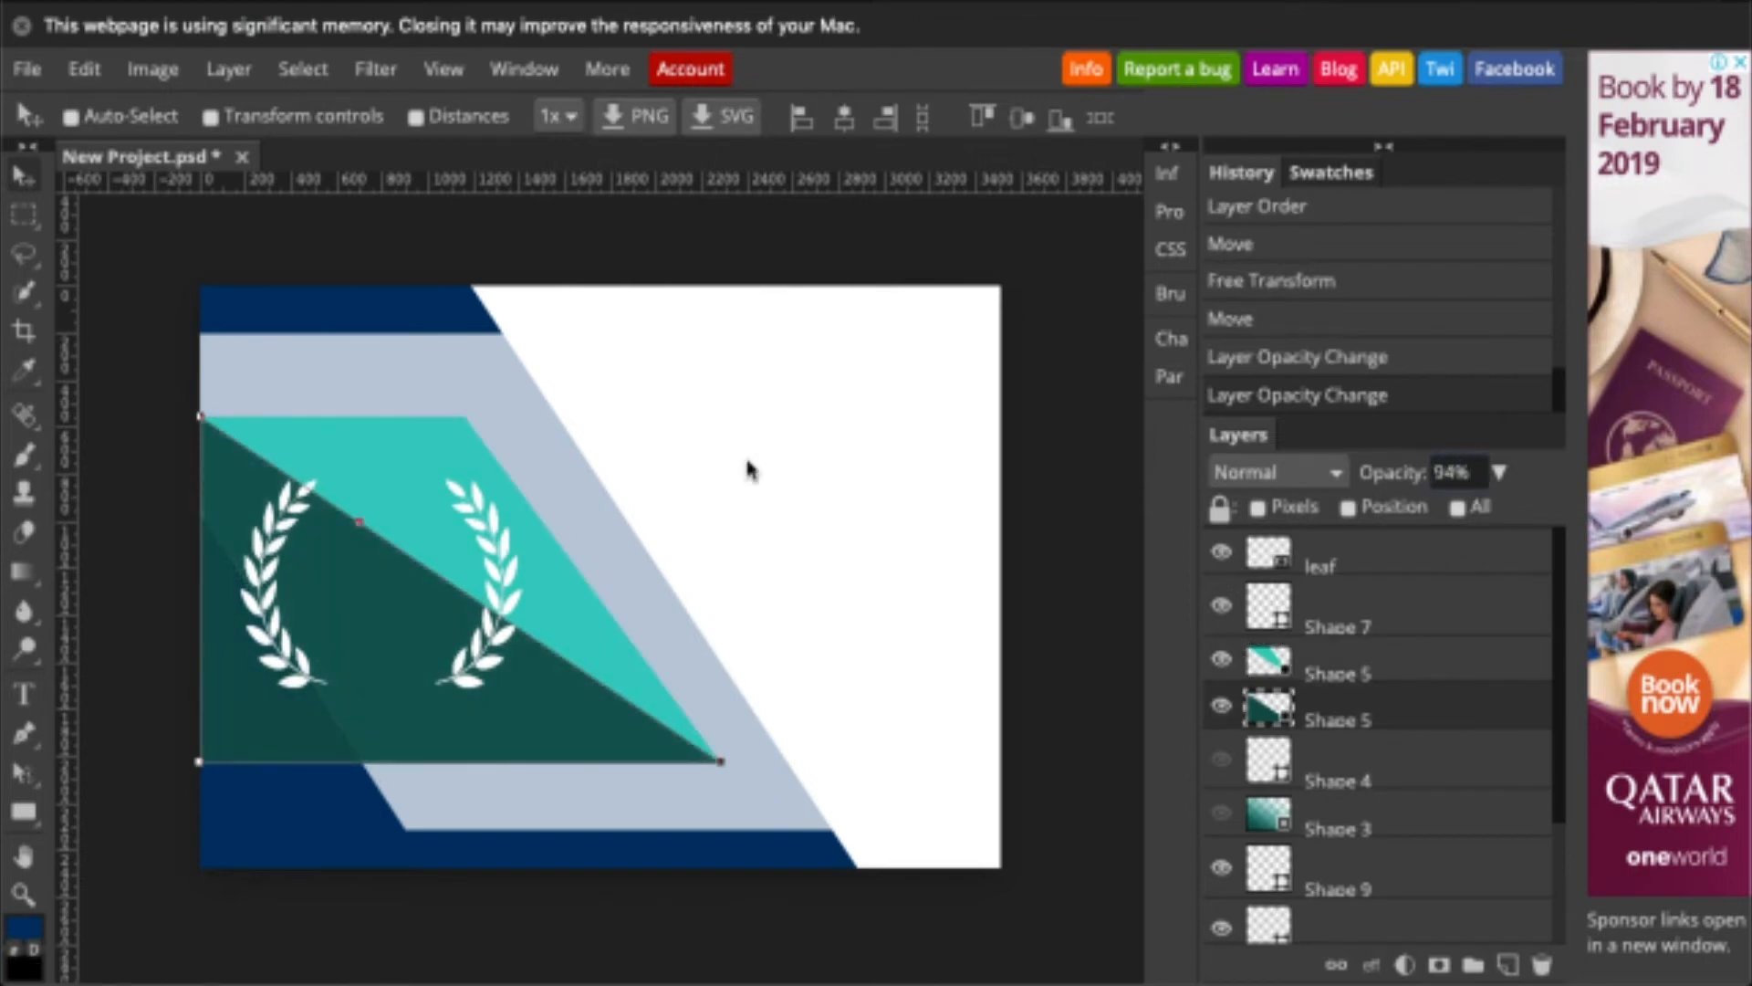
pyautogui.click(1384, 568)
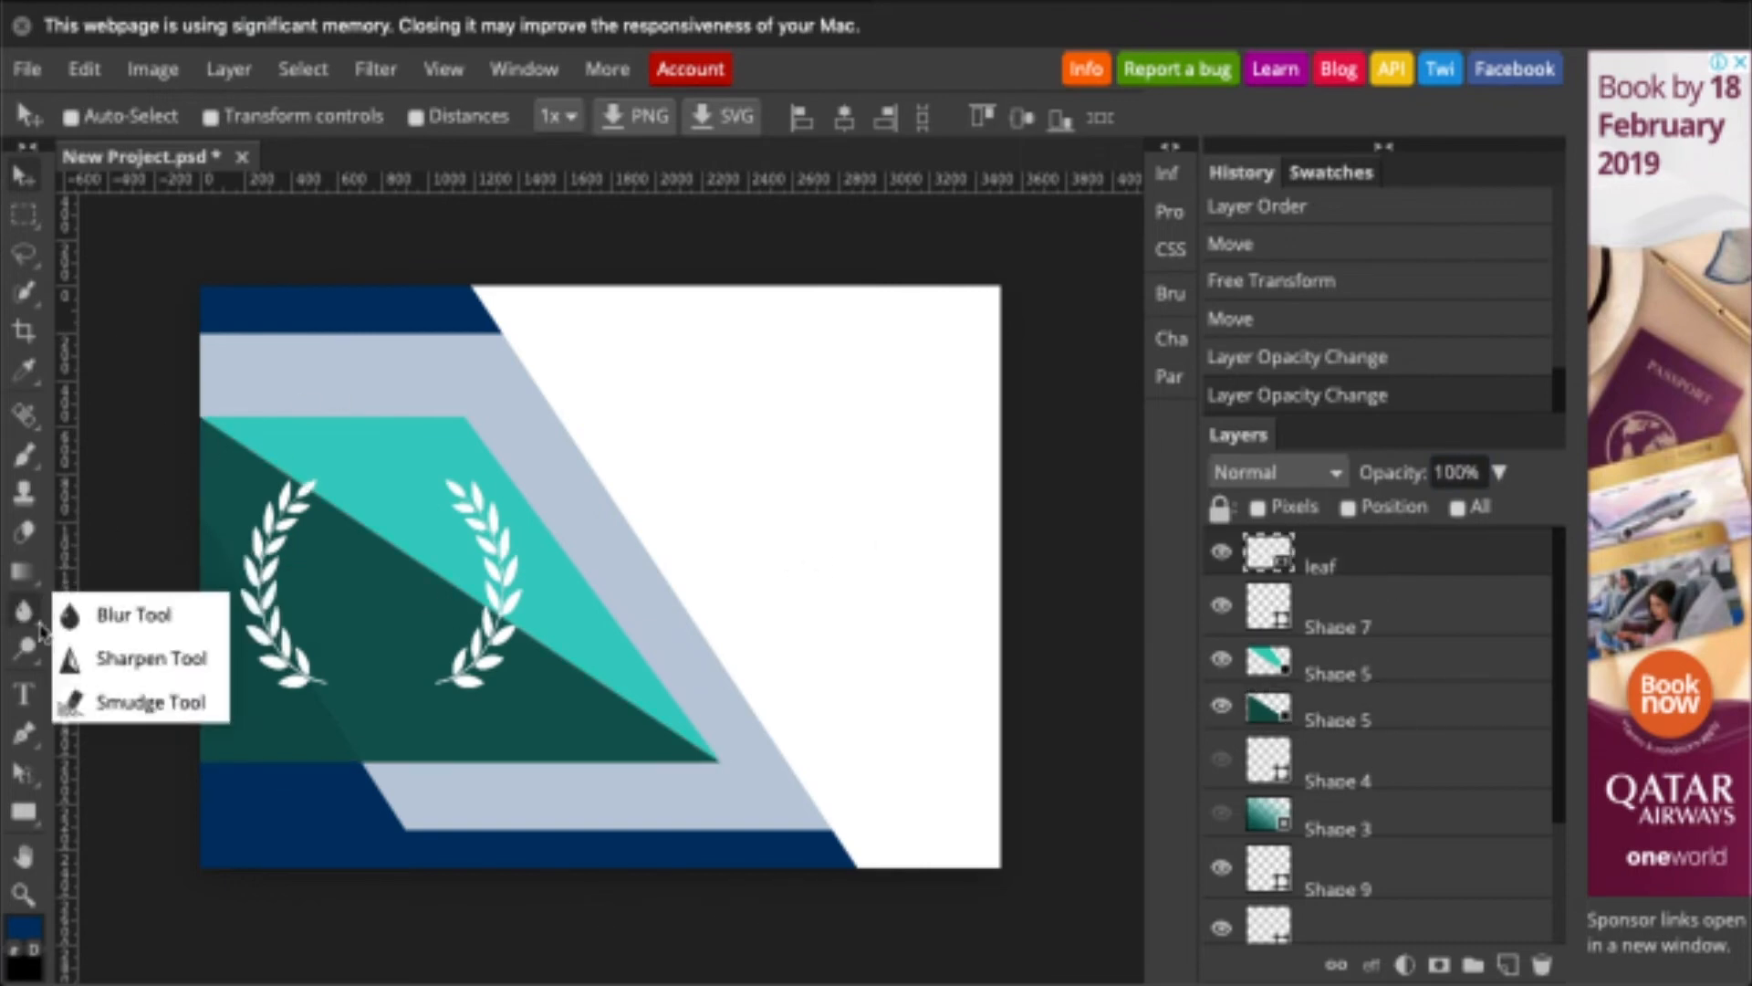
pyautogui.click(22, 693)
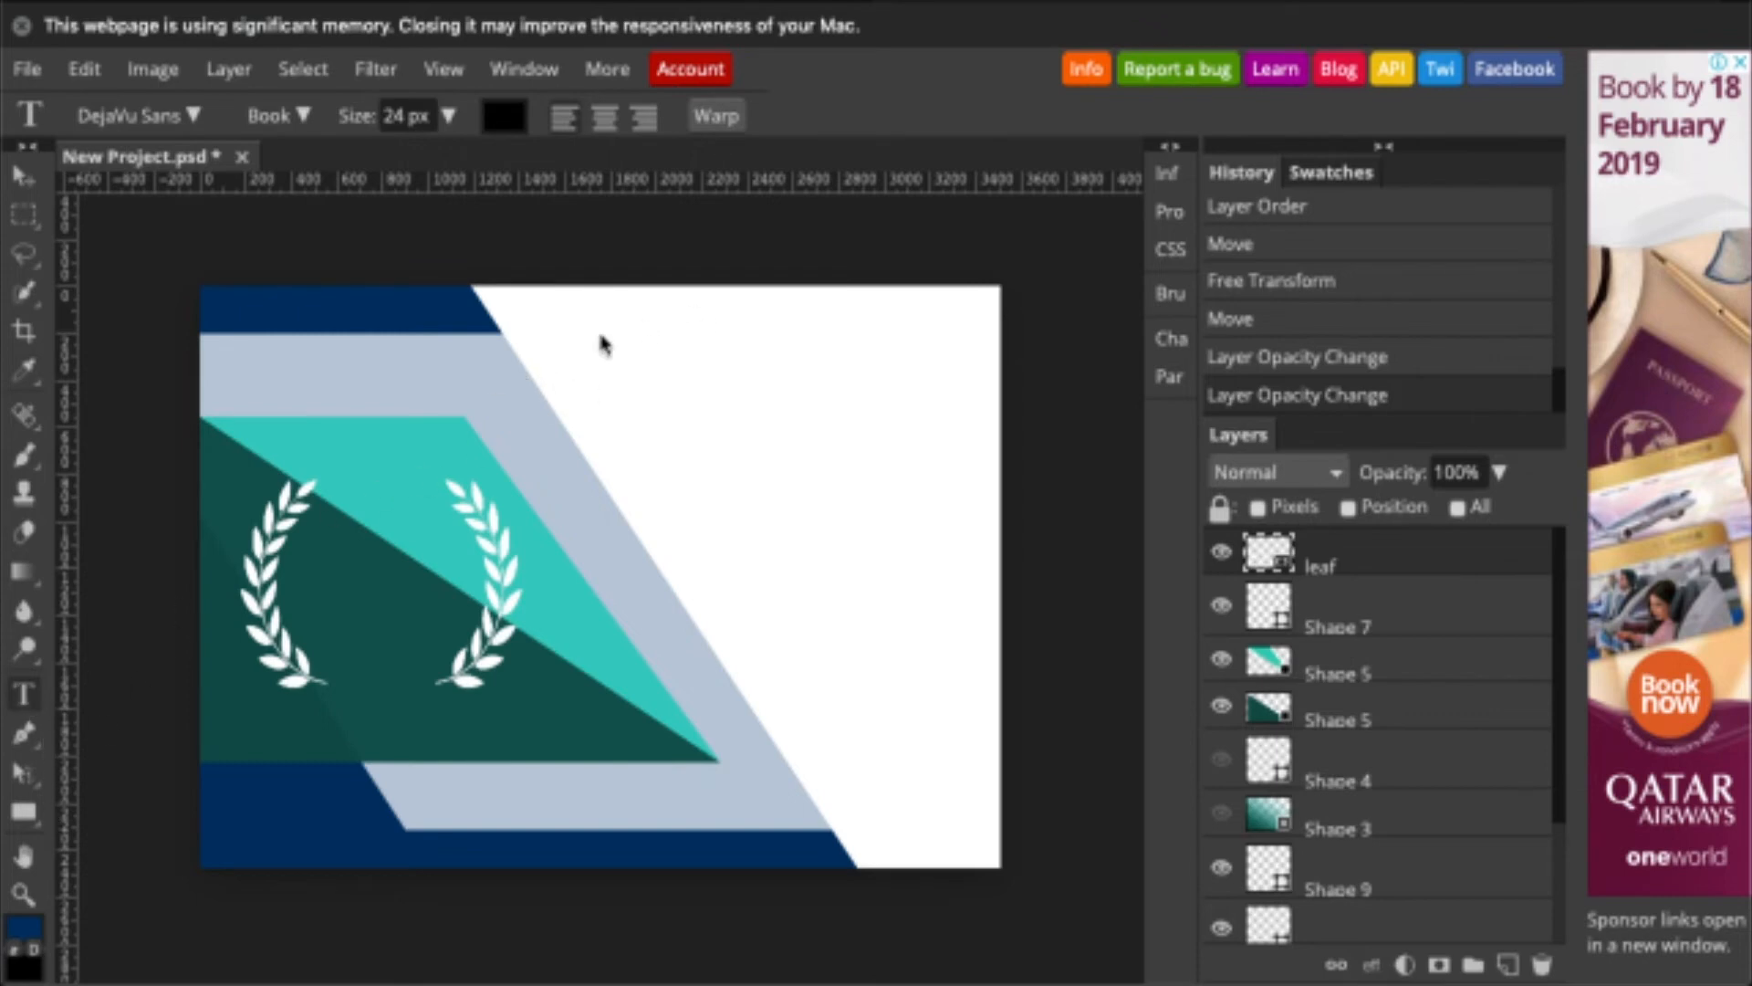
# - Start the CERTIFICATE title at 203 px in the FoglihtenBlackPcs font
pyautogui.click(545, 381)
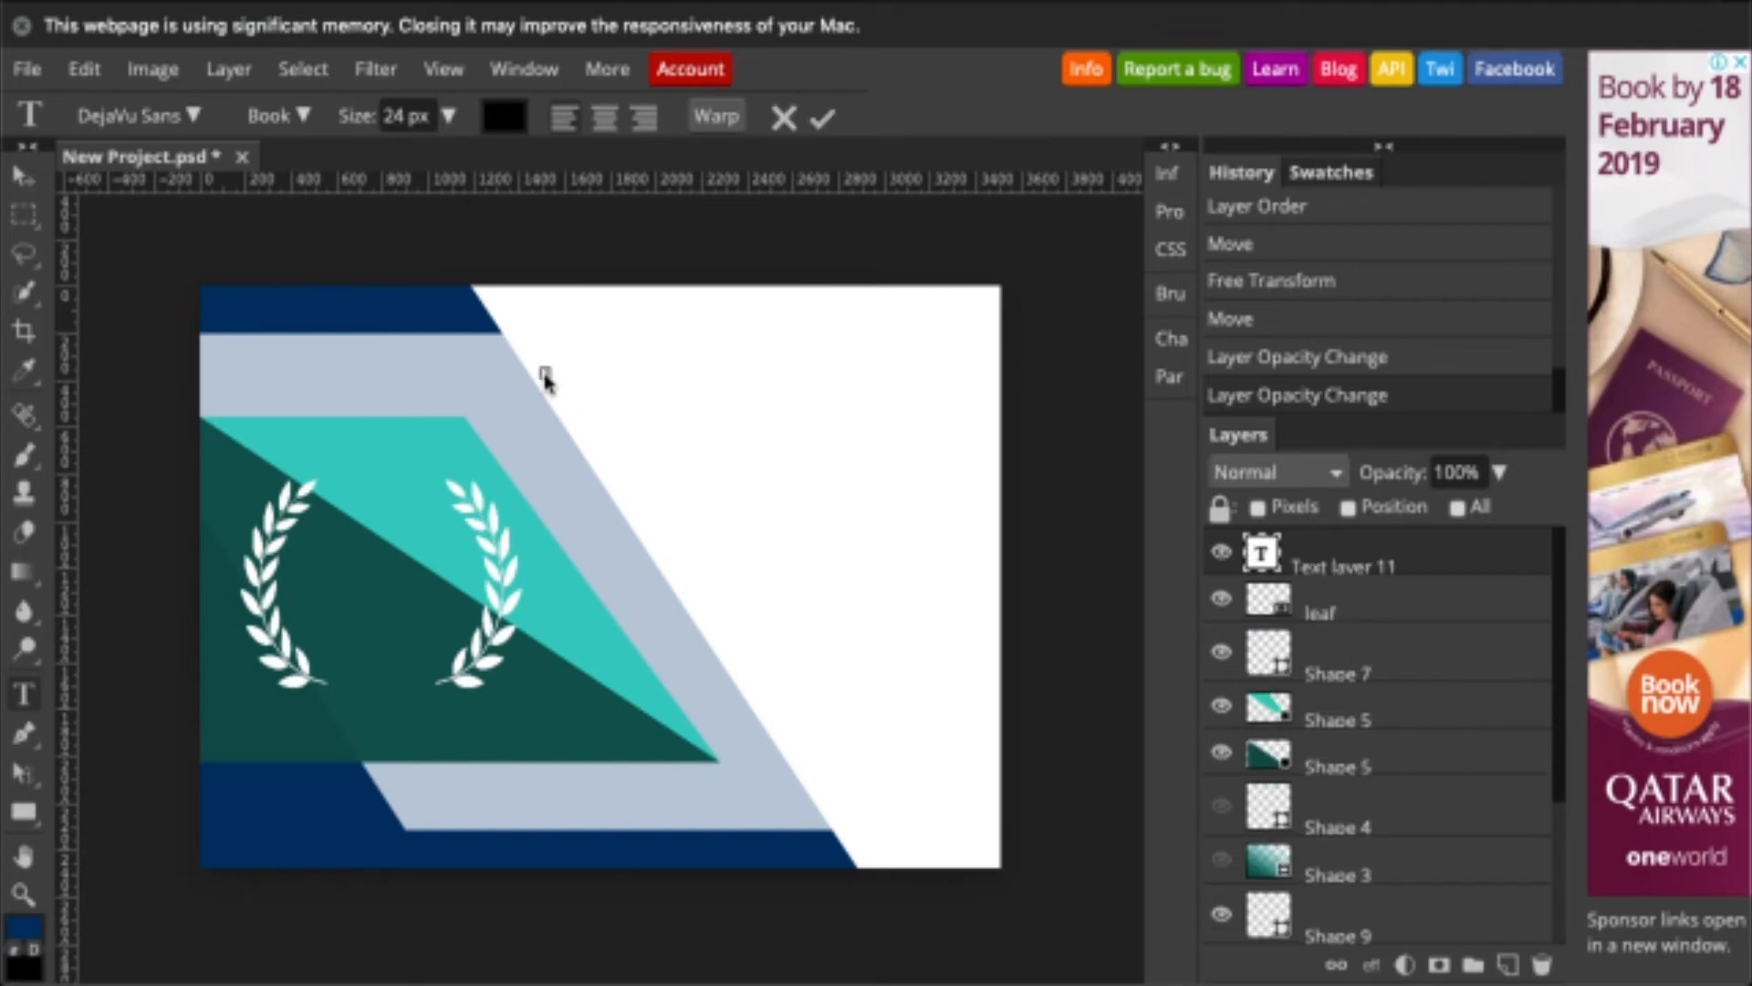
pyautogui.click(449, 116)
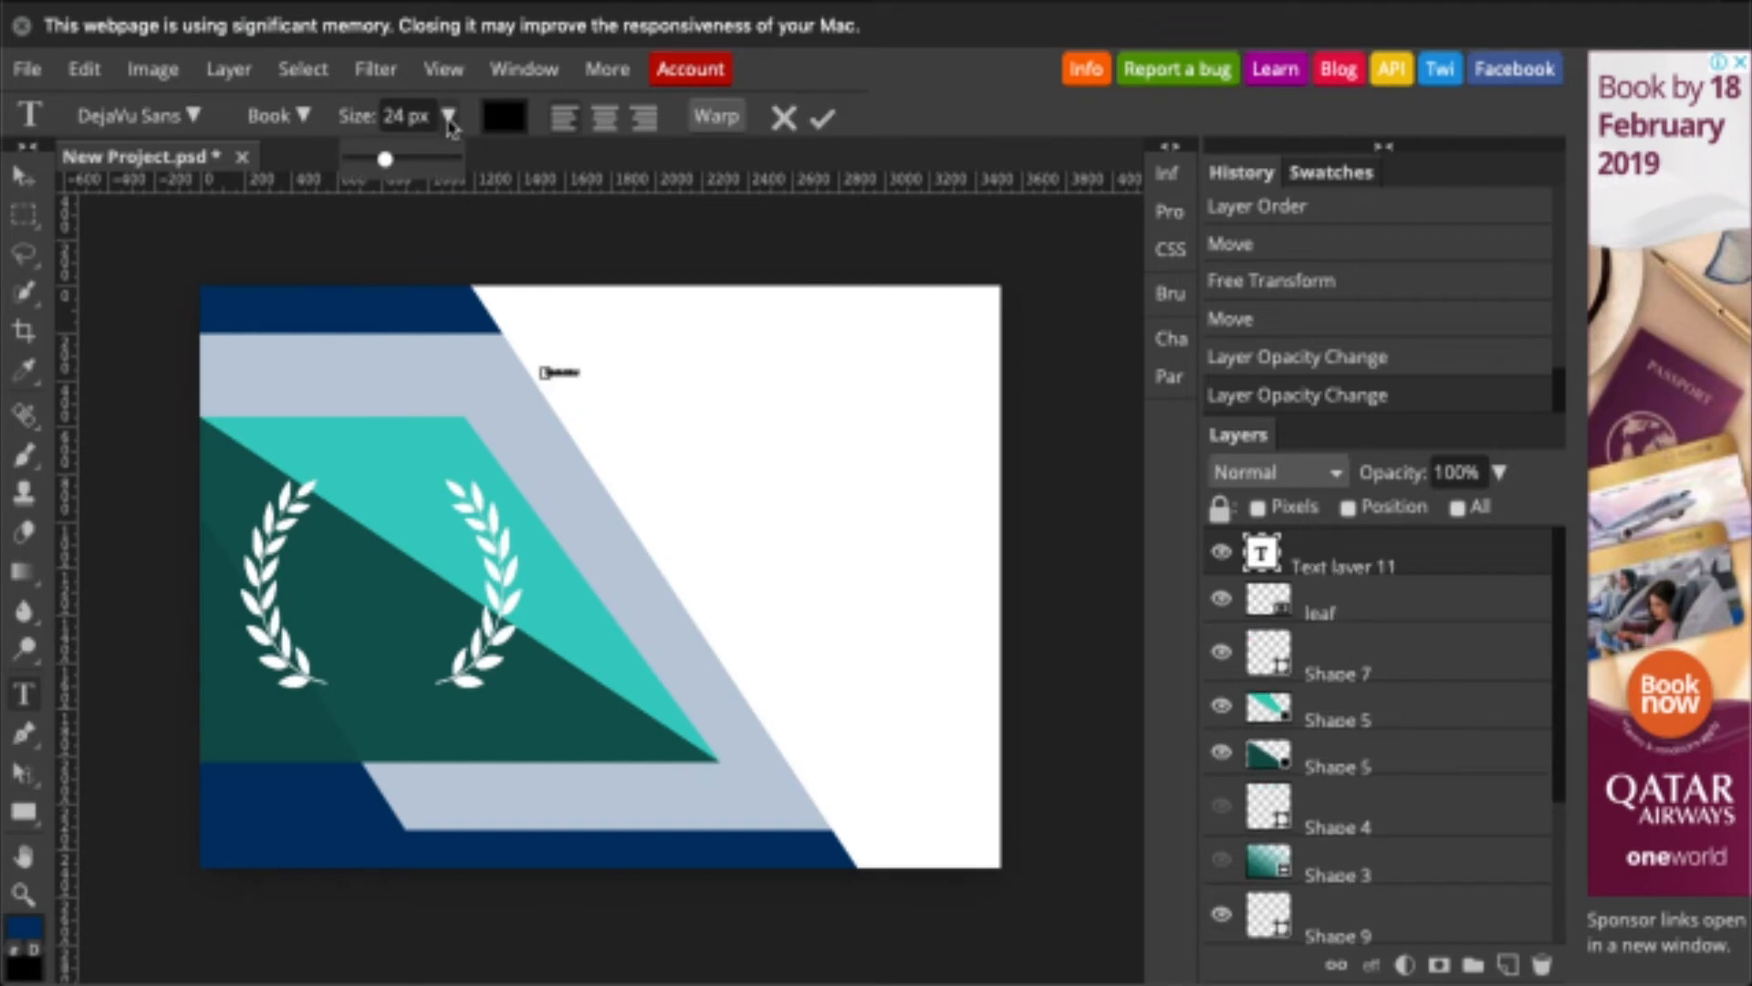
pyautogui.moveTo(389, 161); pyautogui.dragTo(422, 161)
pyautogui.click(193, 116)
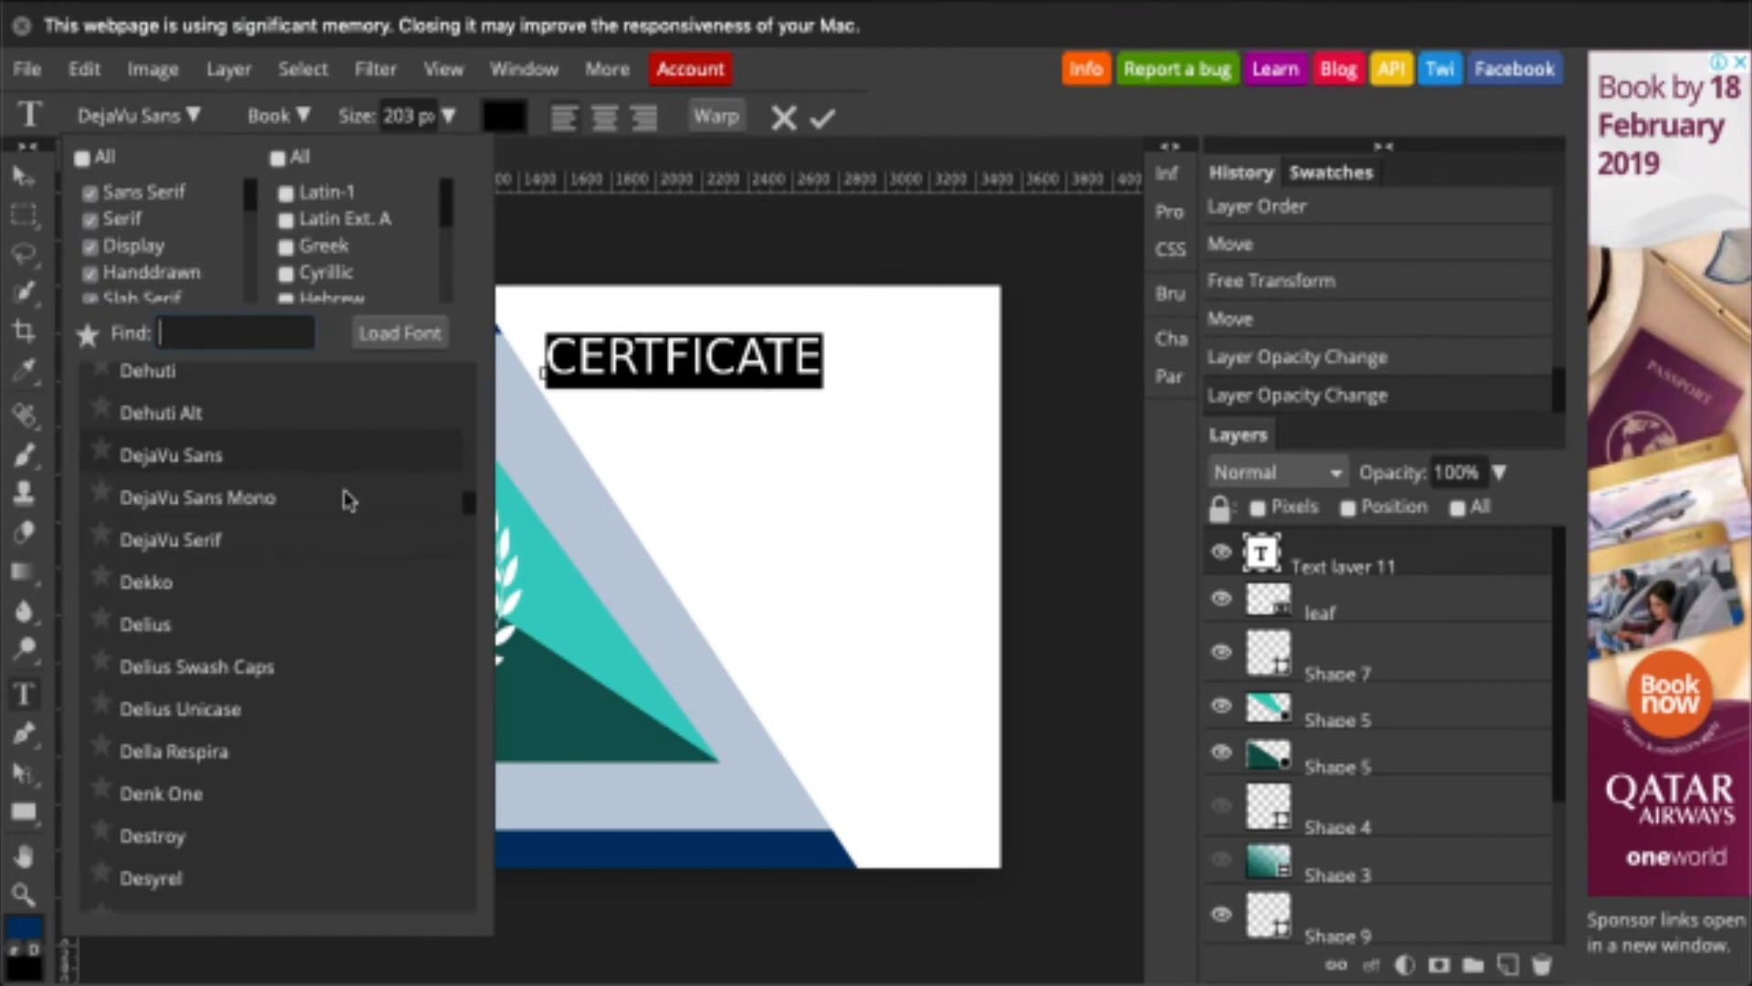
pyautogui.scroll(-1, 288, 427)
pyautogui.scroll(-2, 168, 239)
pyautogui.moveTo(255, 234); pyautogui.dragTo(260, 189)
pyautogui.moveTo(443, 211); pyautogui.dragTo(297, 205)
pyautogui.click(286, 192)
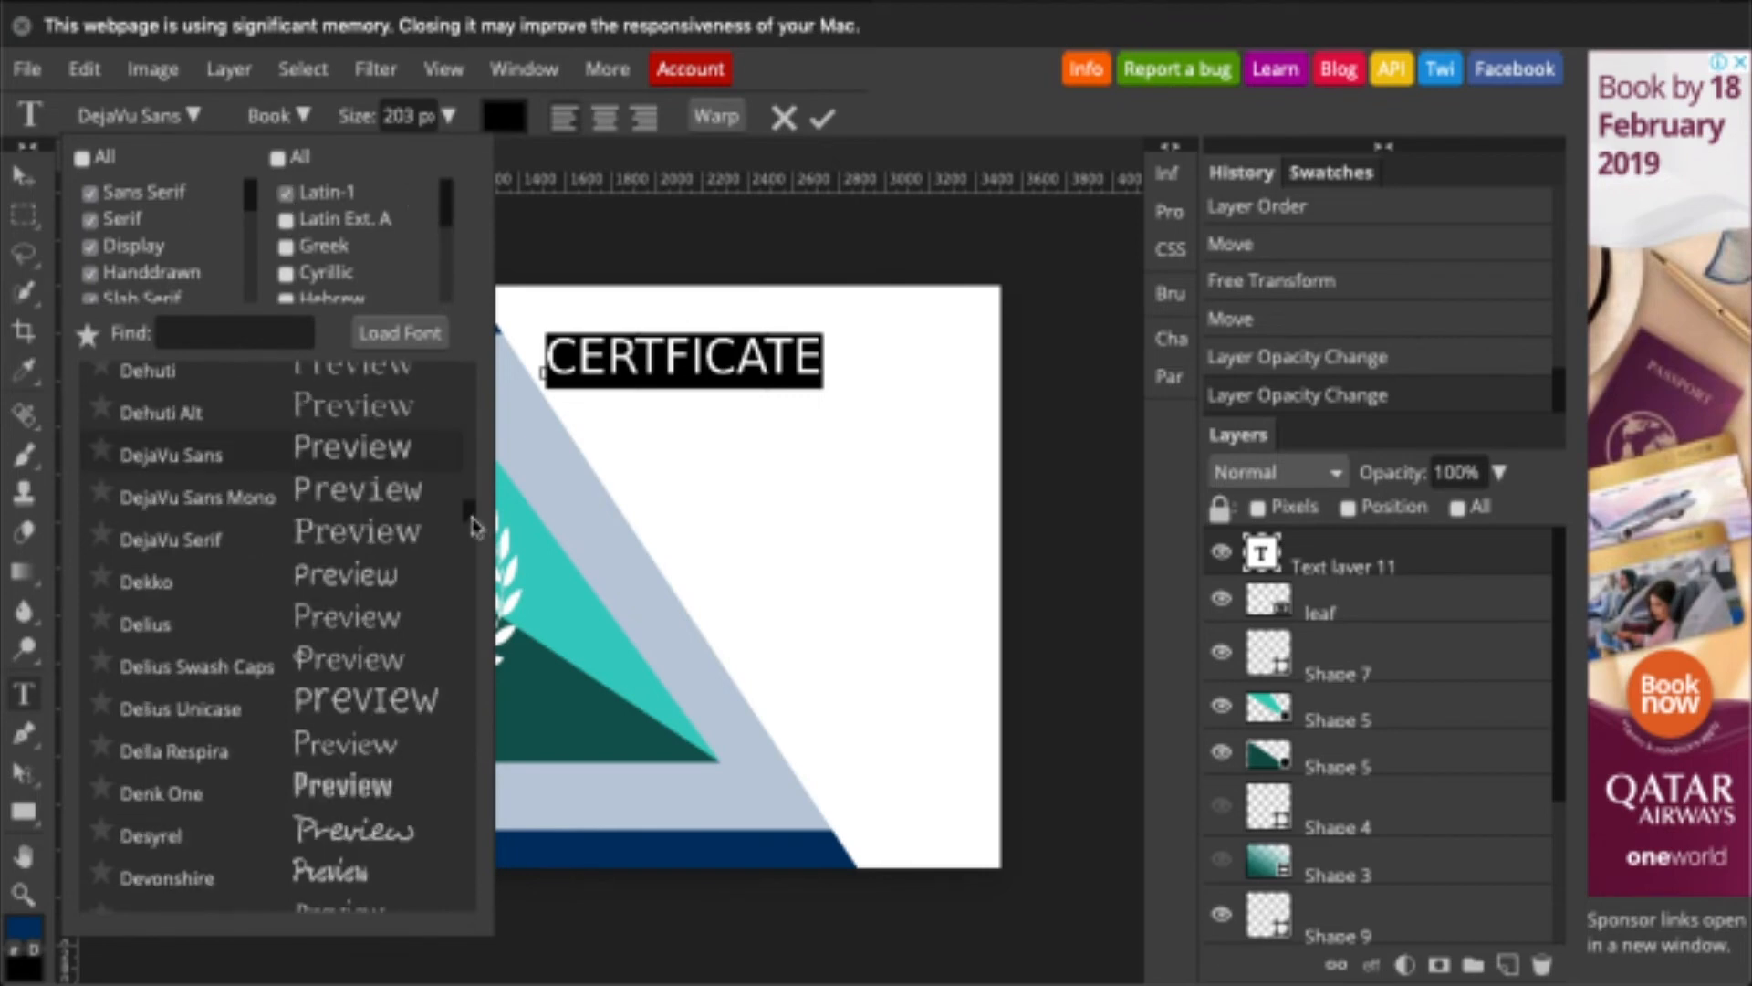
pyautogui.scroll(-15, 469, 540)
pyautogui.click(346, 432)
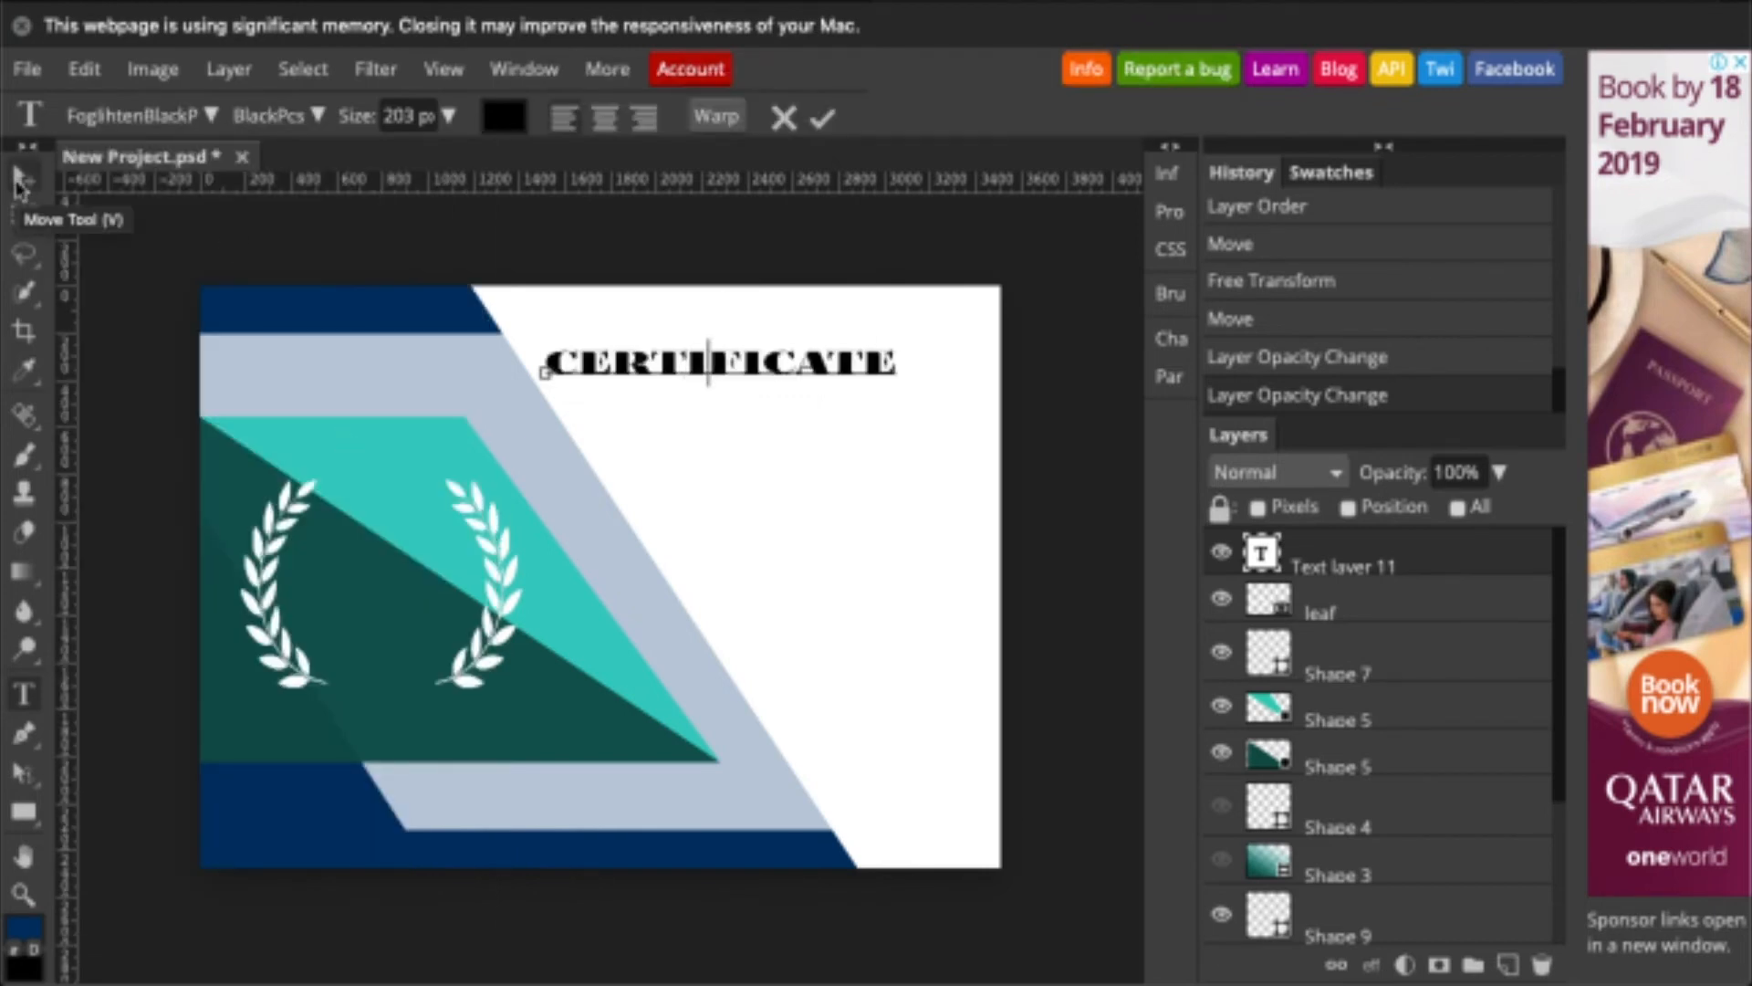
# - Stretch the CERTIFICATE title taller and shift it to the right
pyautogui.click(22, 178)
pyautogui.click(831, 379)
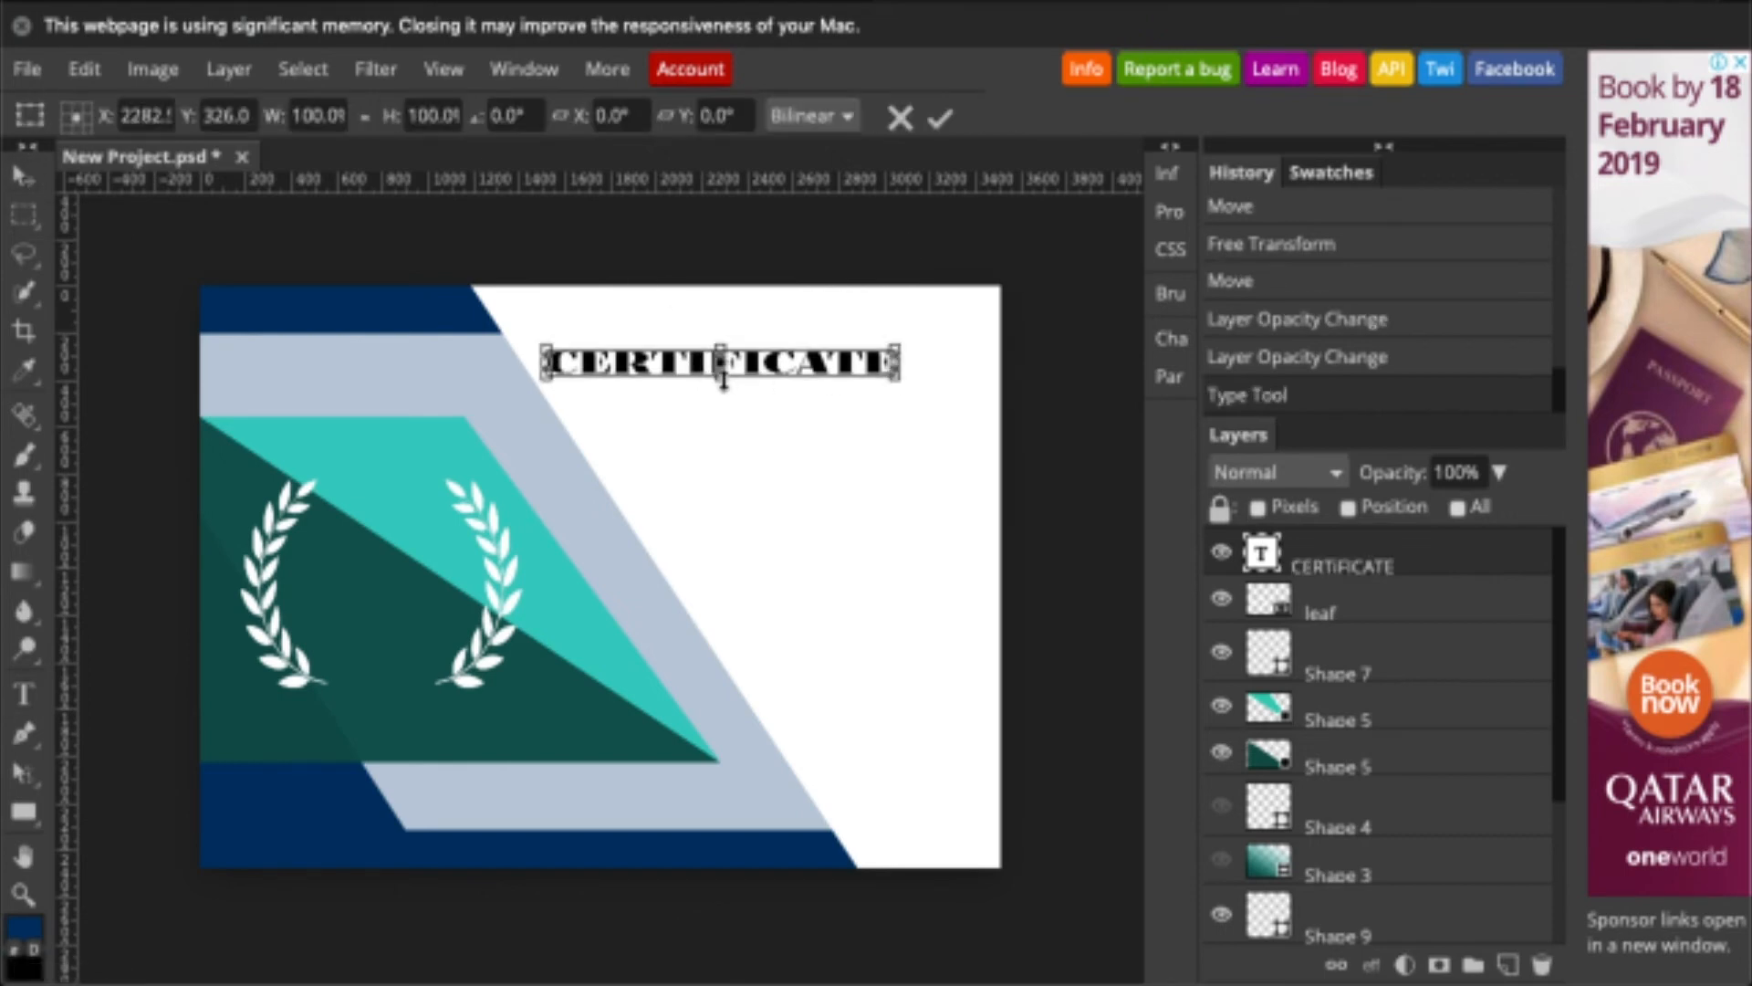
pyautogui.moveTo(723, 379); pyautogui.dragTo(718, 399)
pyautogui.moveTo(815, 367); pyautogui.dragTo(893, 379)
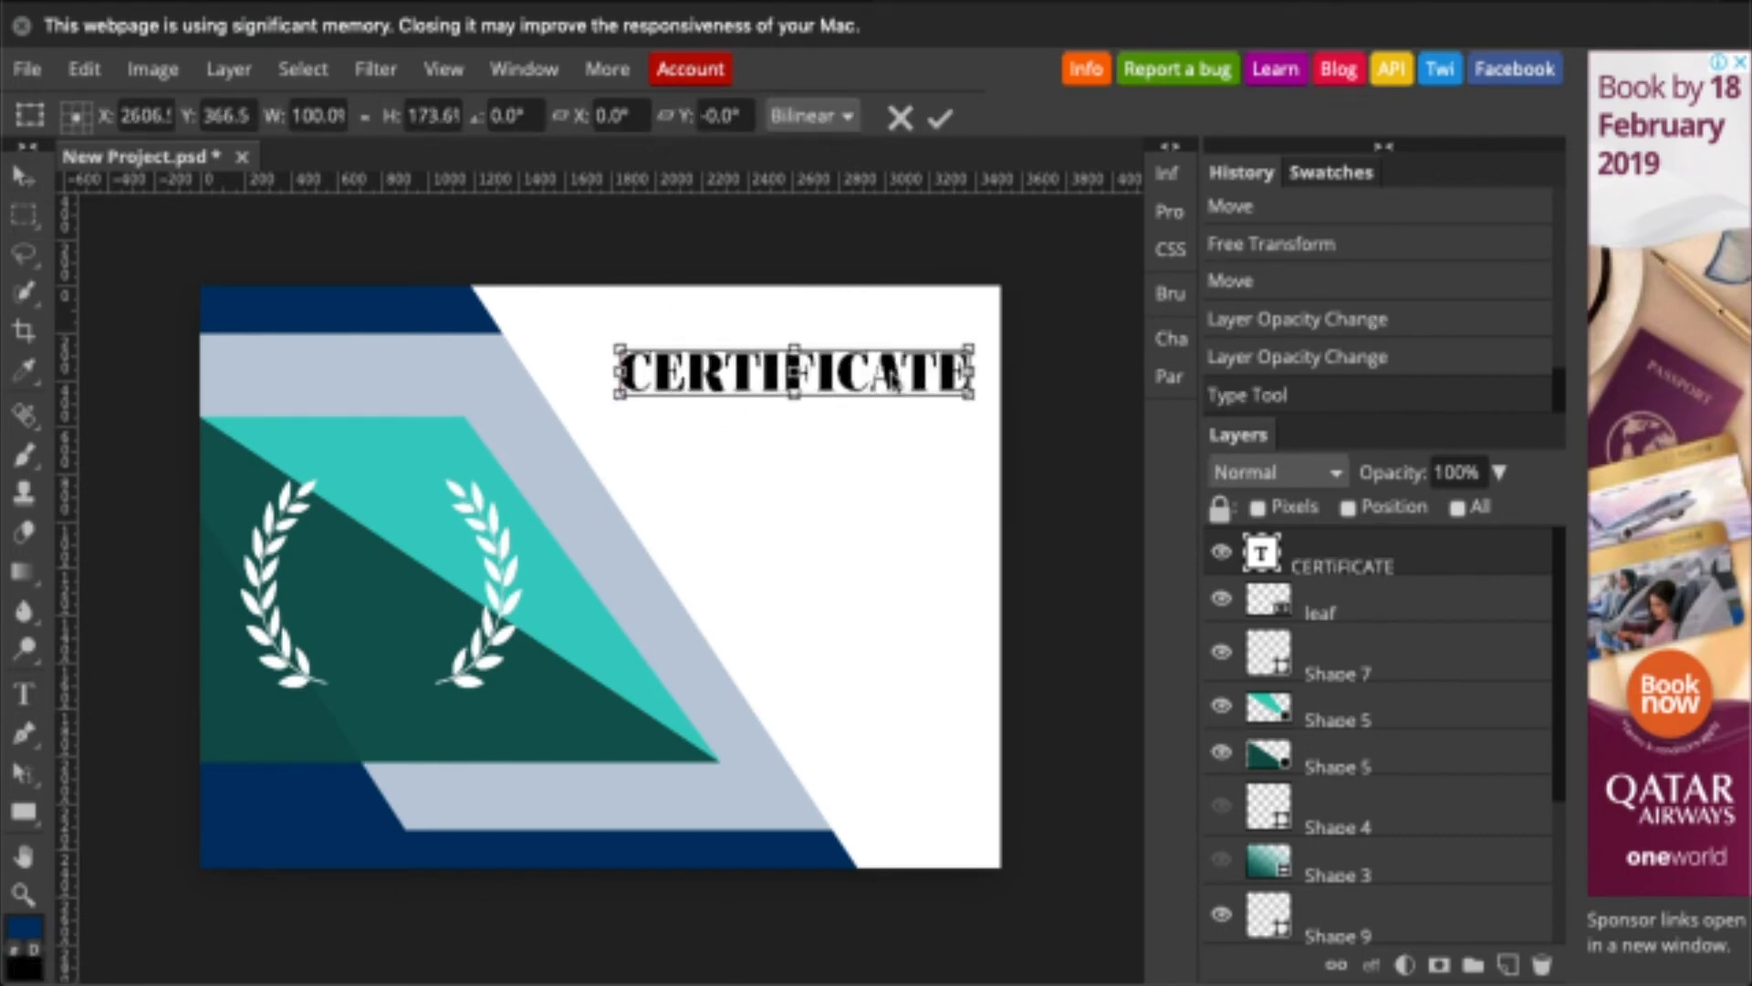
pyautogui.doubleClick(1261, 553)
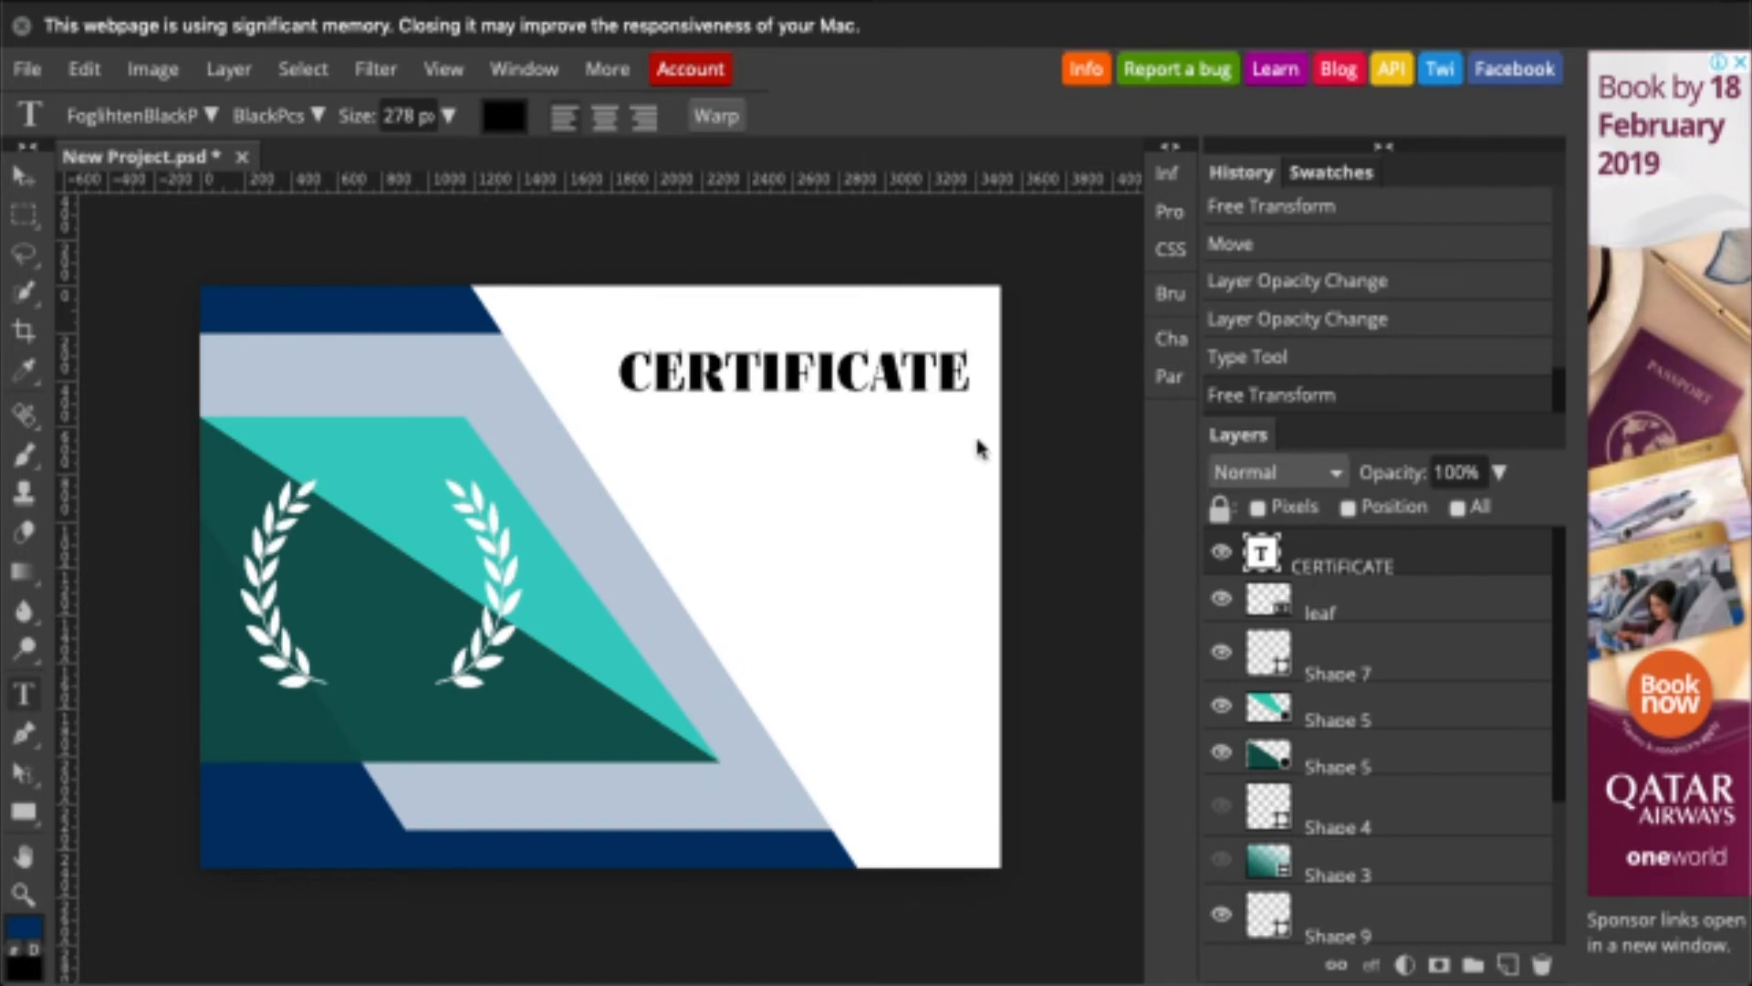
# - Colour the title teal #52d2c6 and add spaces between its letters
pyautogui.doubleClick(1265, 554)
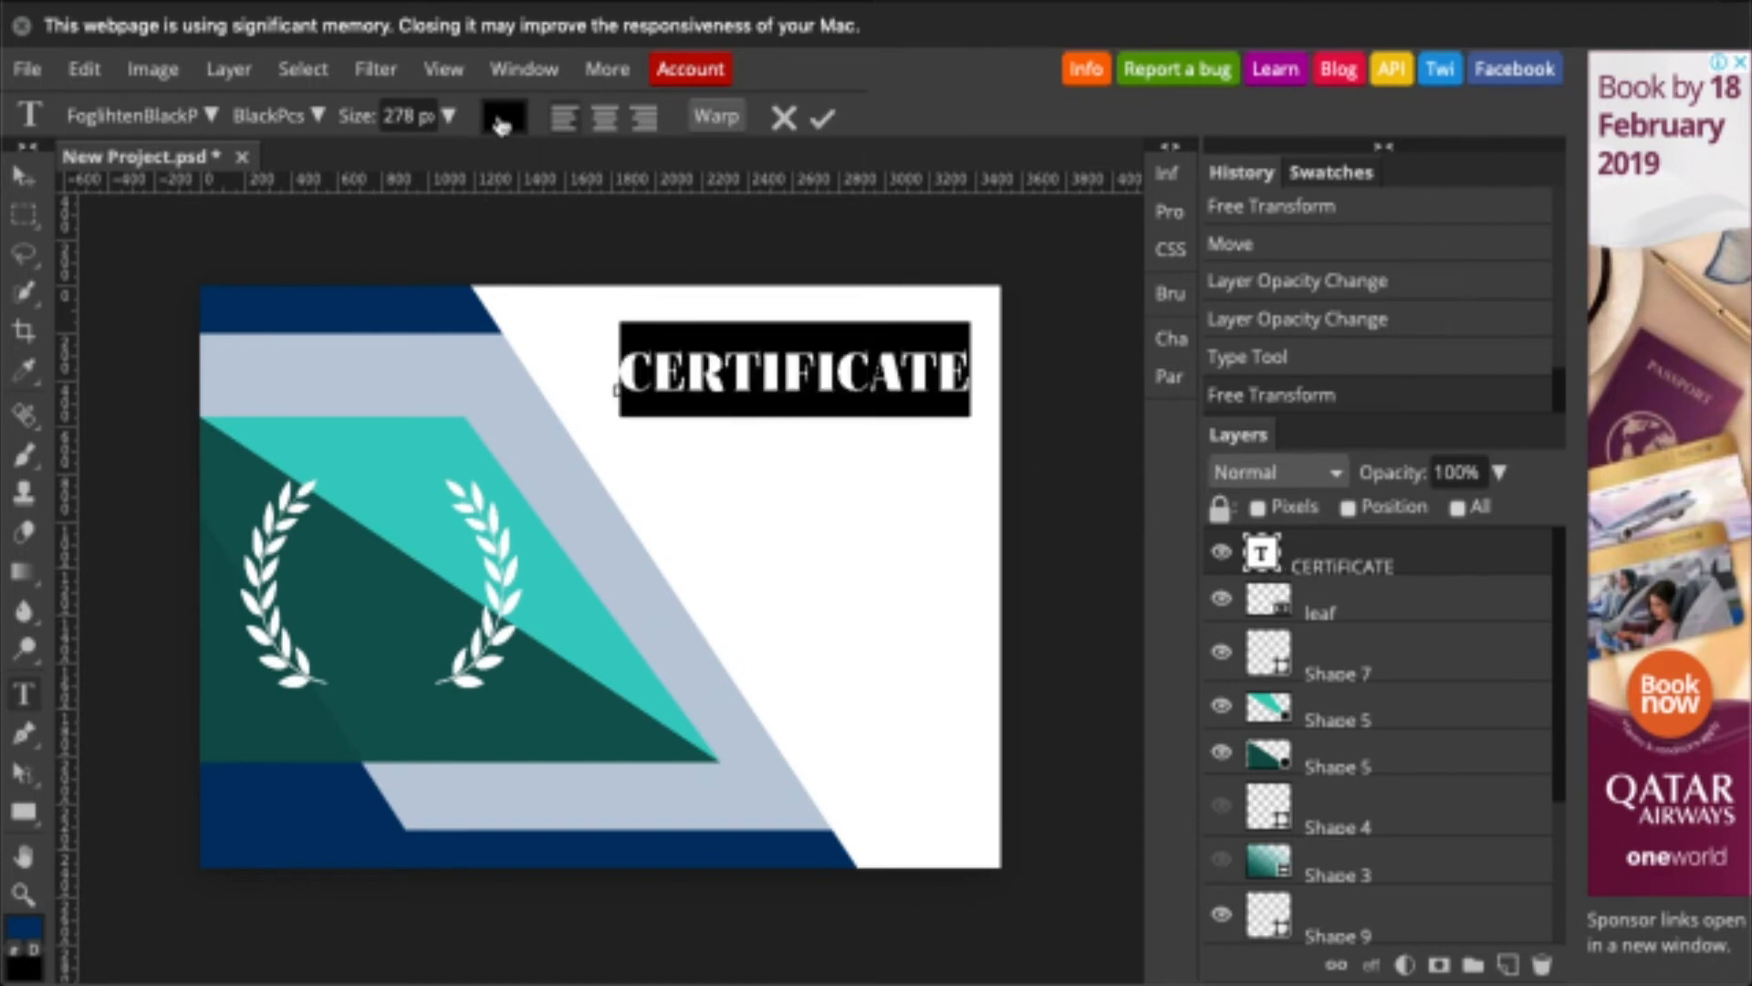
pyautogui.click(501, 120)
pyautogui.click(437, 394)
pyautogui.click(737, 707)
pyautogui.click(1411, 572)
pyautogui.click(653, 372)
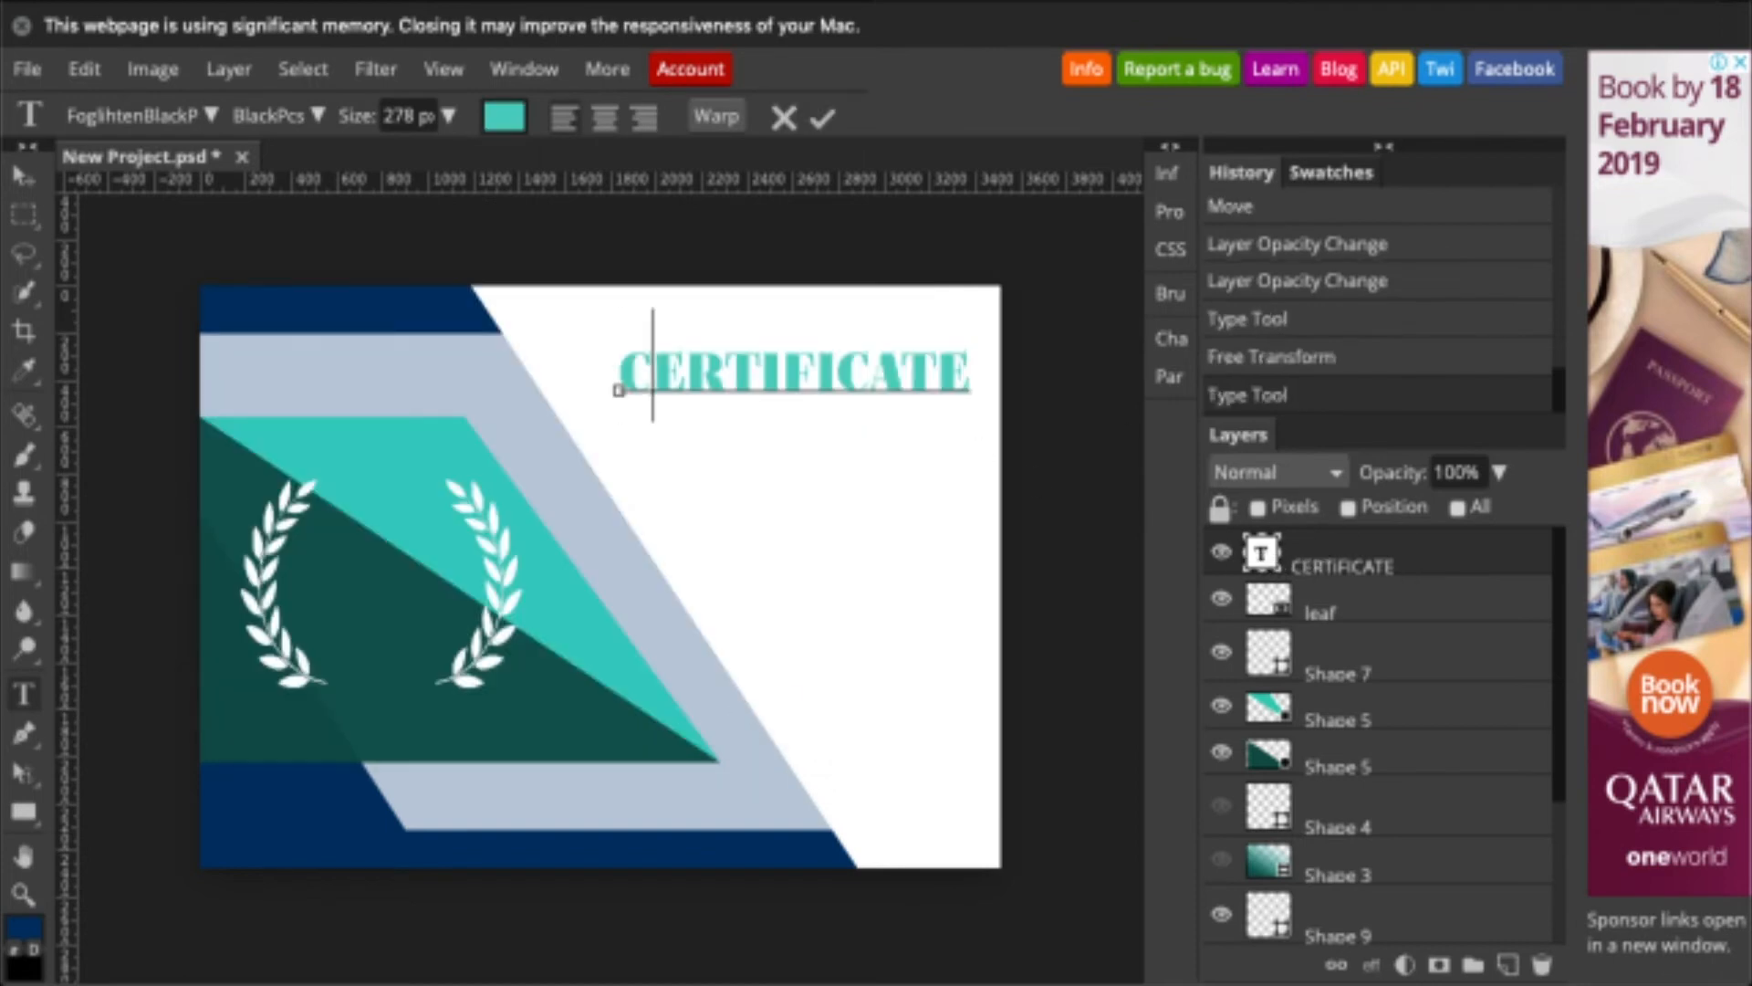
pyautogui.press('Right')
pyautogui.press('Right')
pyautogui.press('Right')
pyautogui.press('space')
pyautogui.press('Right')
pyautogui.press('space')
pyautogui.press('Right')
pyautogui.press('space')
pyautogui.press('Right')
pyautogui.press('space')
pyautogui.press('Right')
pyautogui.press('space')
pyautogui.press('Right')
pyautogui.press('space')
pyautogui.press('Right')
pyautogui.press('space')
# - Reposition the title leftward, narrow it from the left side, and nudge it down
pyautogui.click(25, 177)
pyautogui.moveTo(789, 372); pyautogui.dragTo(648, 372)
pyautogui.press('alt+super+t')
pyautogui.moveTo(476, 374); pyautogui.dragTo(579, 379)
pyautogui.press('Return')
pyautogui.click(25, 695)
pyautogui.click(24, 176)
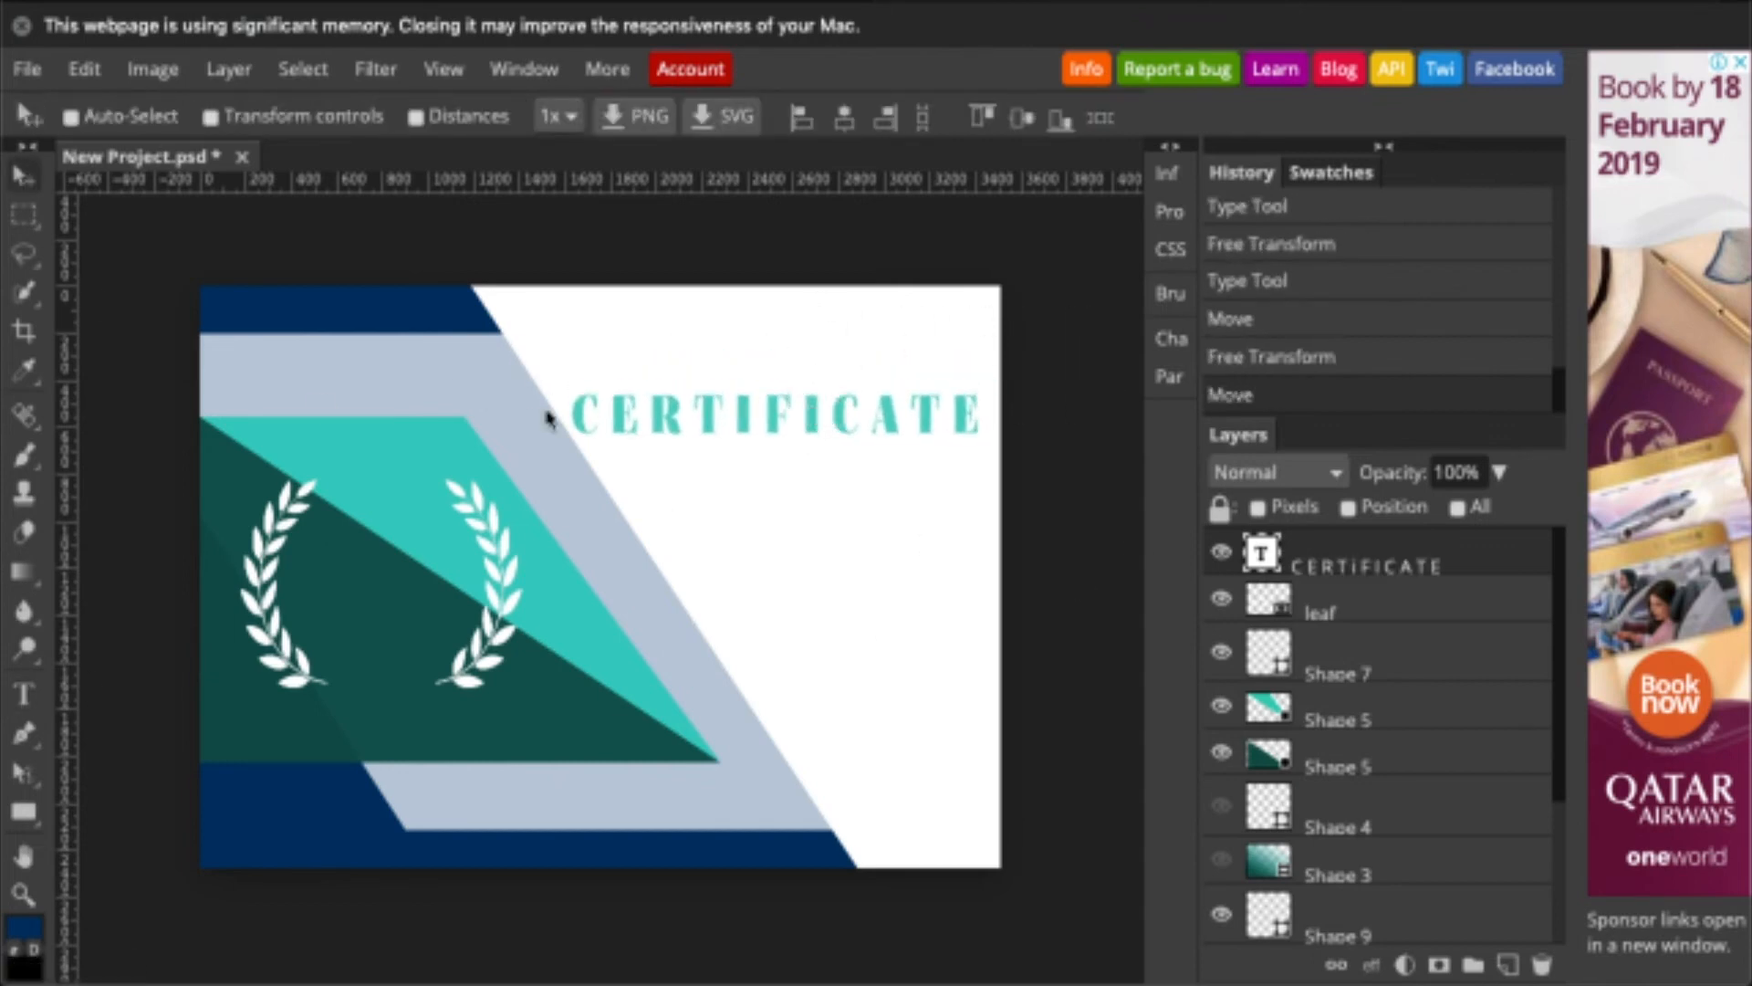
# - Add a black WITH HIGHEST HONORS line below the title and narrow it
pyautogui.press('t')
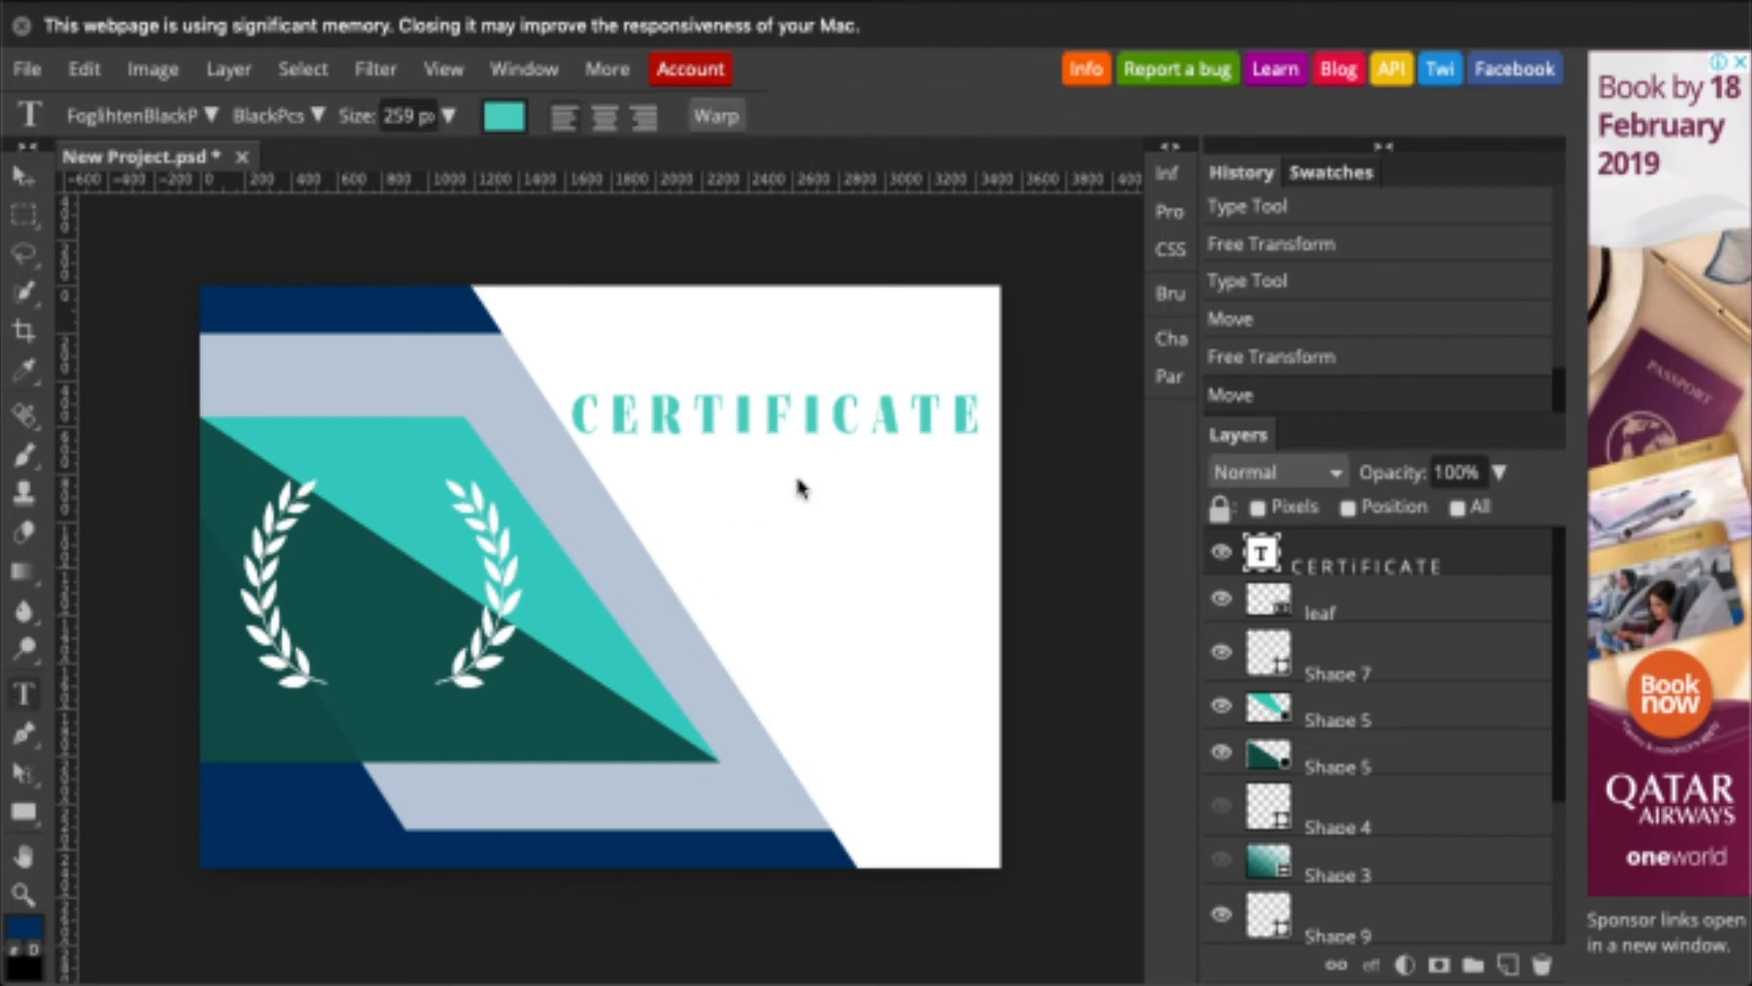
pyautogui.click(799, 488)
pyautogui.write('WITH HI')
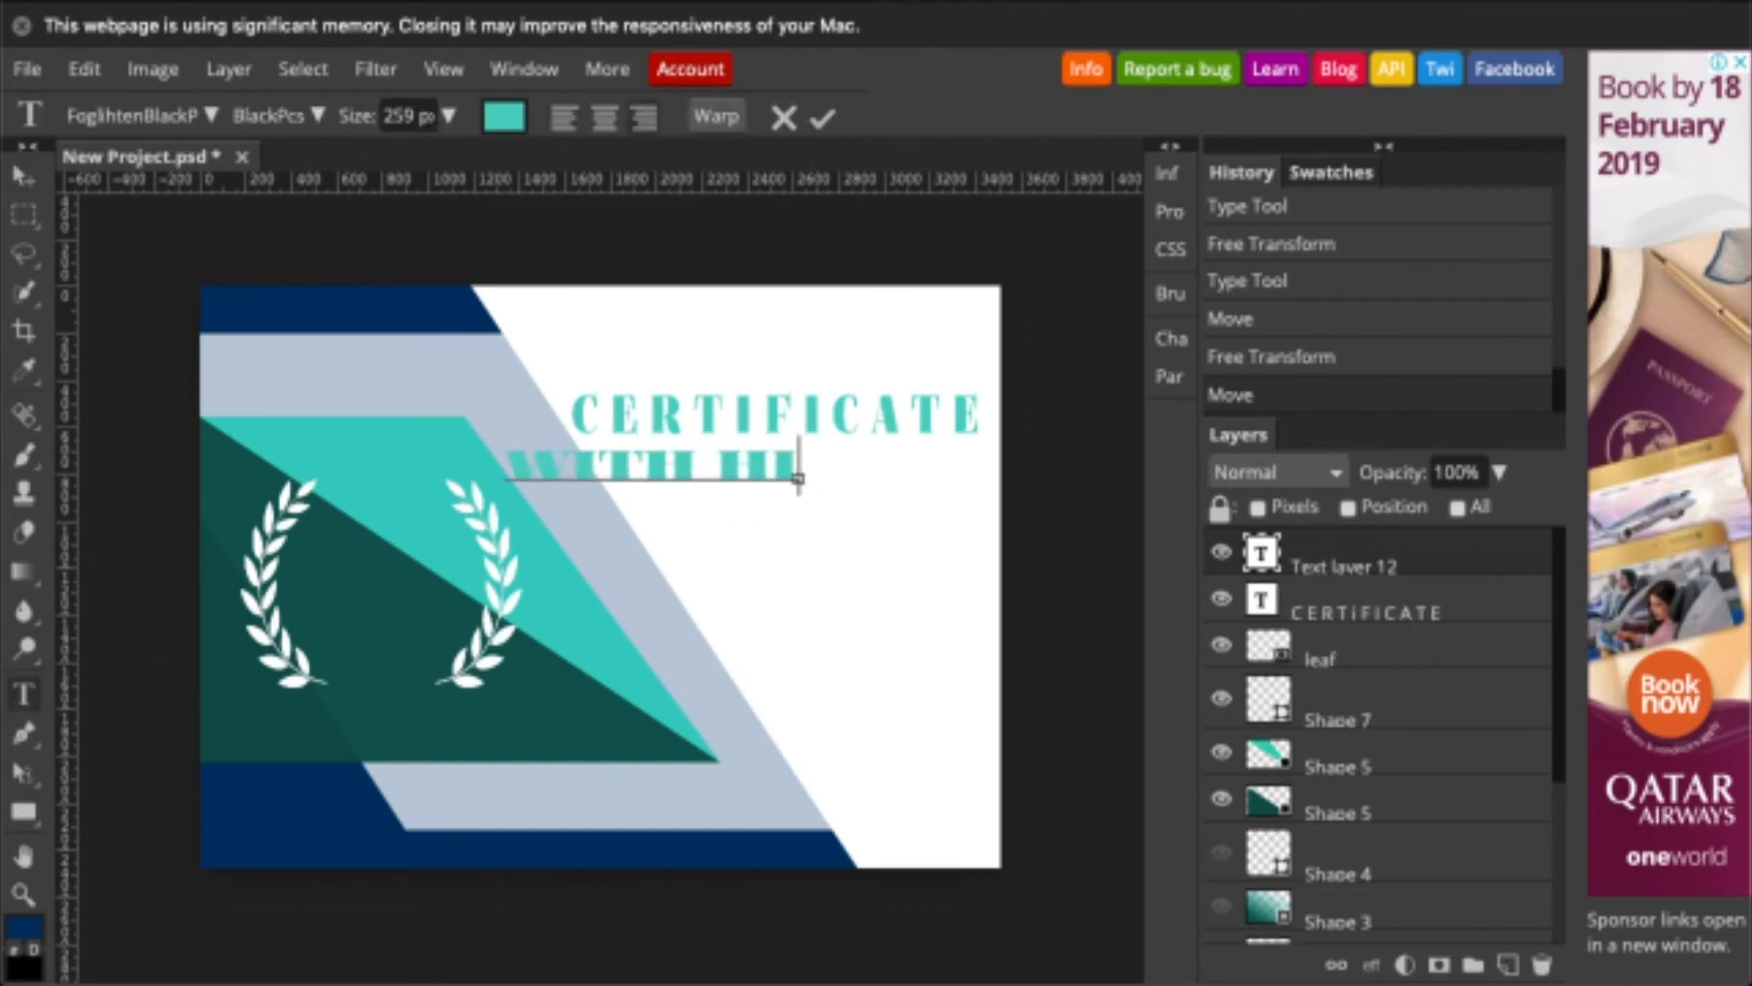
pyautogui.write('GHest honors')
pyautogui.press('super+a')
pyautogui.click(508, 125)
pyautogui.click(196, 730)
pyautogui.click(849, 333)
pyautogui.click(30, 215)
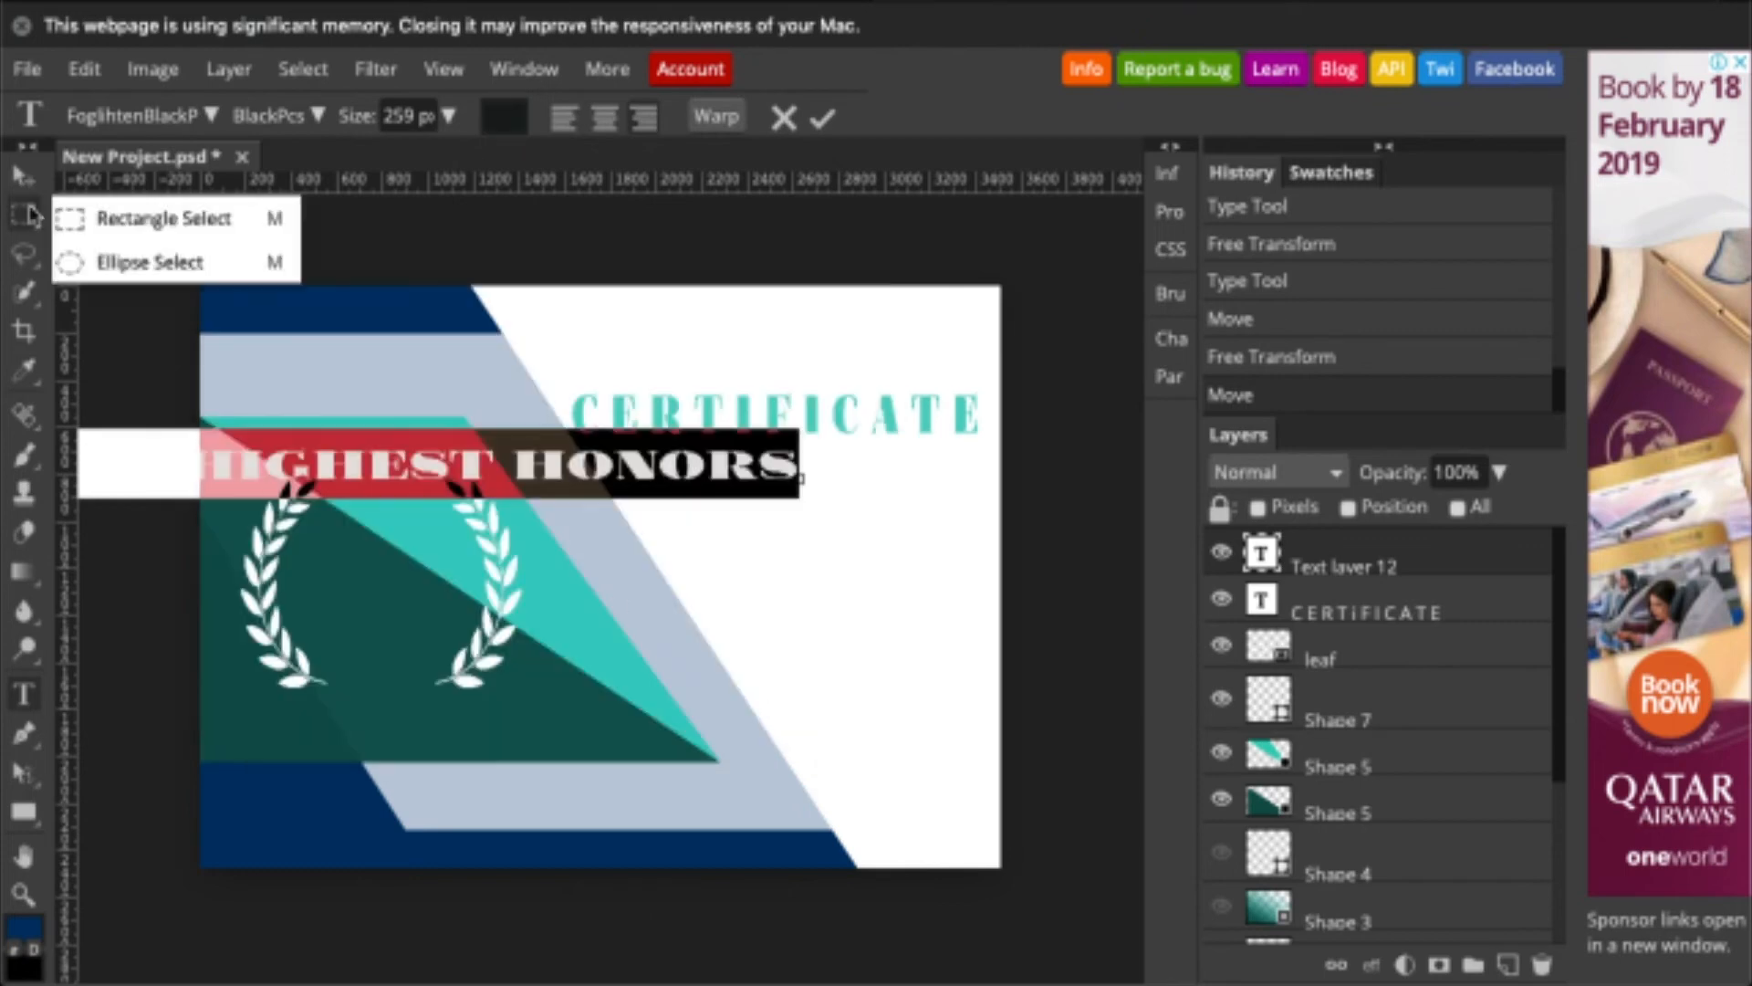
pyautogui.press('alt+super+t')
pyautogui.moveTo(234, 478); pyautogui.dragTo(410, 480)
pyautogui.moveTo(152, 466); pyautogui.dragTo(654, 466)
pyautogui.press('Return')
# - Set the subtitle to Arimo Regular and squash it to a shorter height
pyautogui.doubleClick(1260, 553)
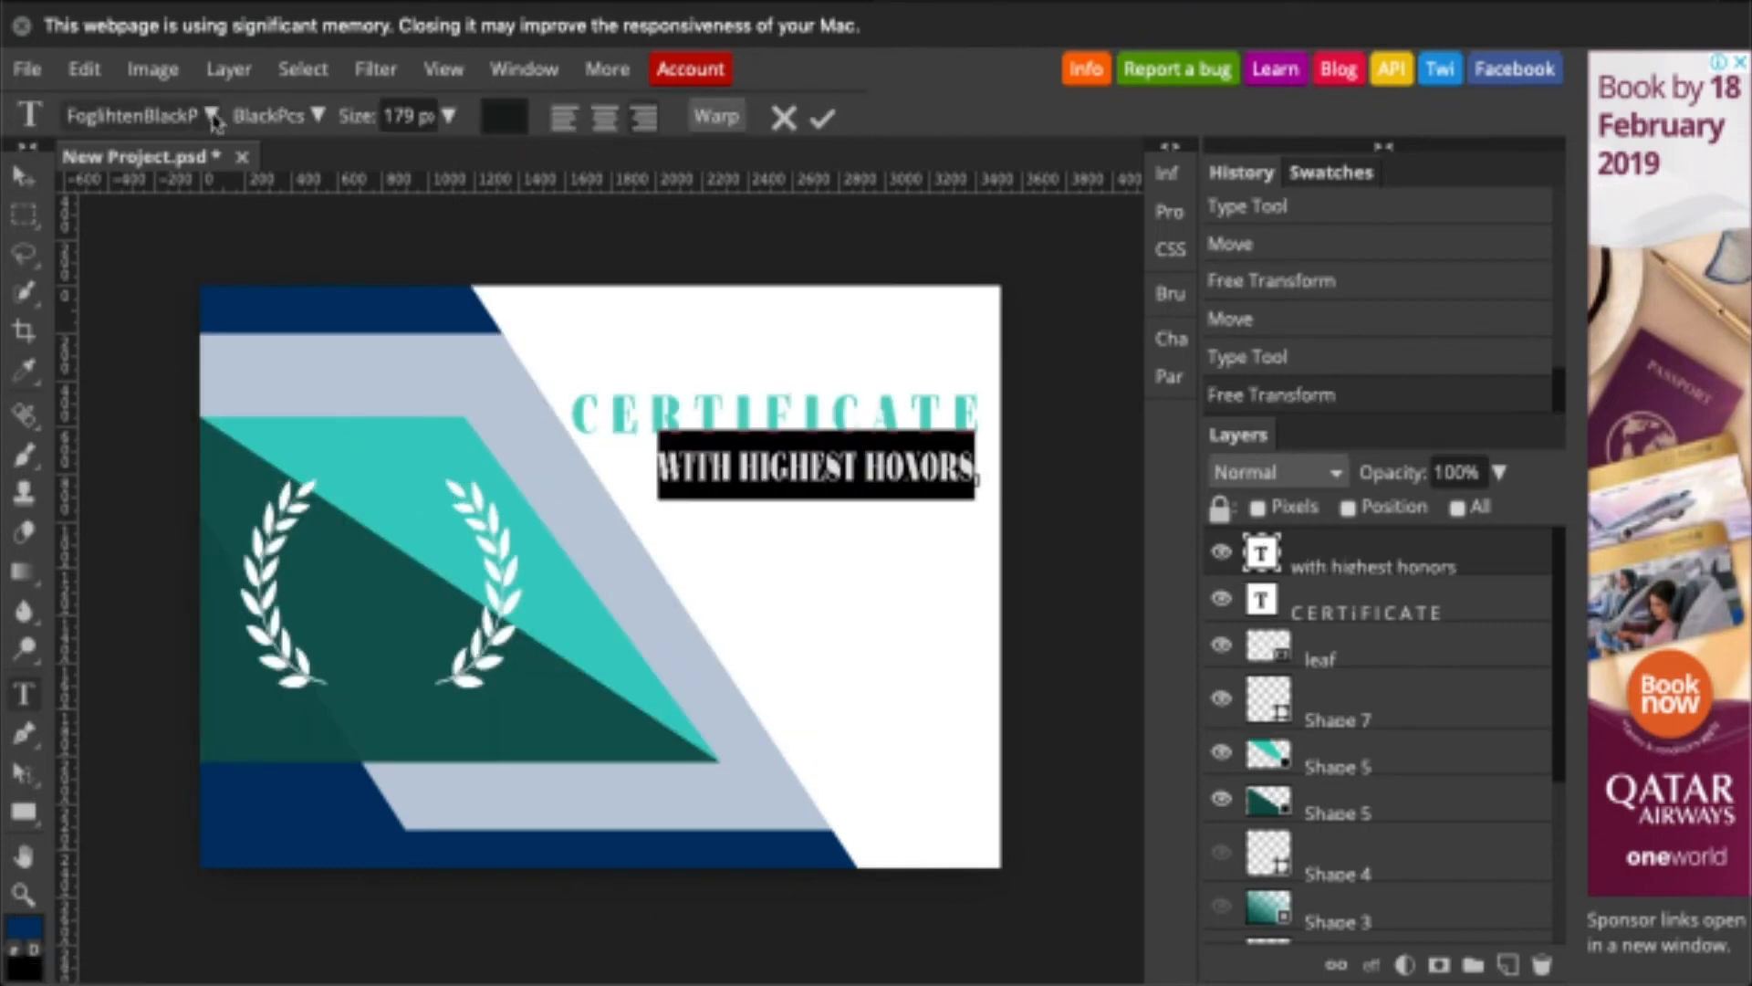
pyautogui.click(215, 118)
pyautogui.scroll(-10, 207, 606)
pyautogui.click(203, 642)
pyautogui.click(317, 116)
pyautogui.click(357, 179)
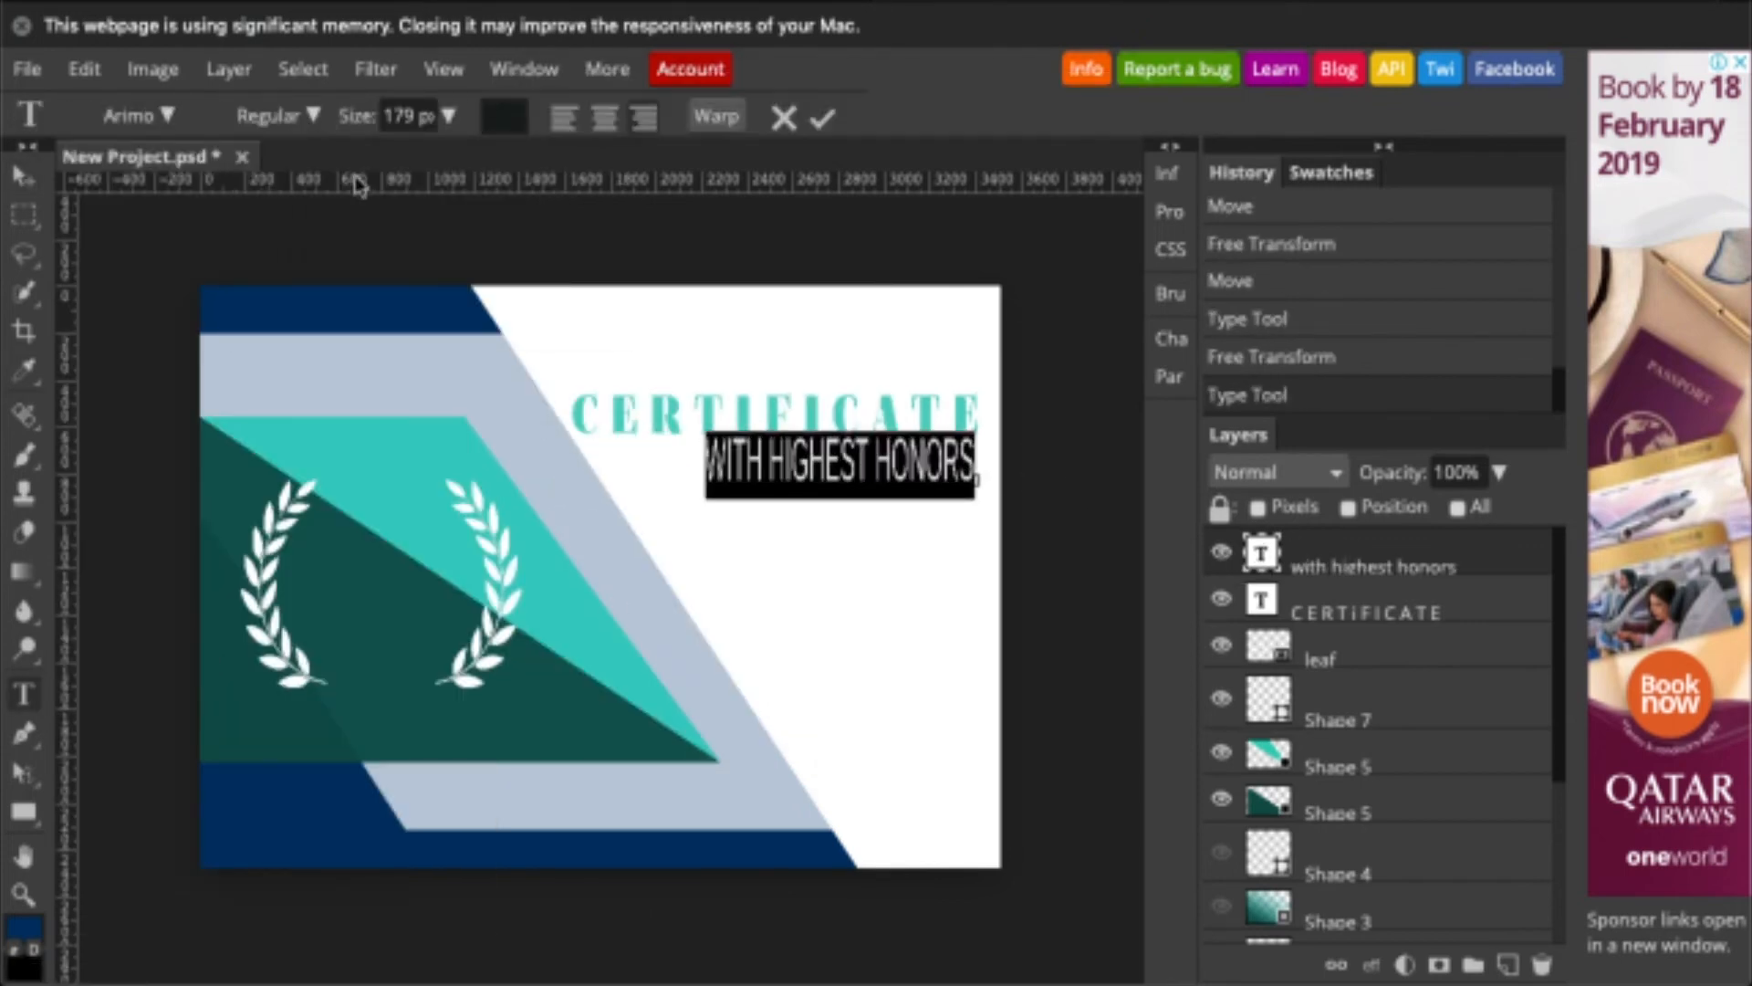
pyautogui.click(25, 177)
pyautogui.press('alt+super+t')
pyautogui.press('Return')
pyautogui.moveTo(838, 485); pyautogui.dragTo(841, 467)
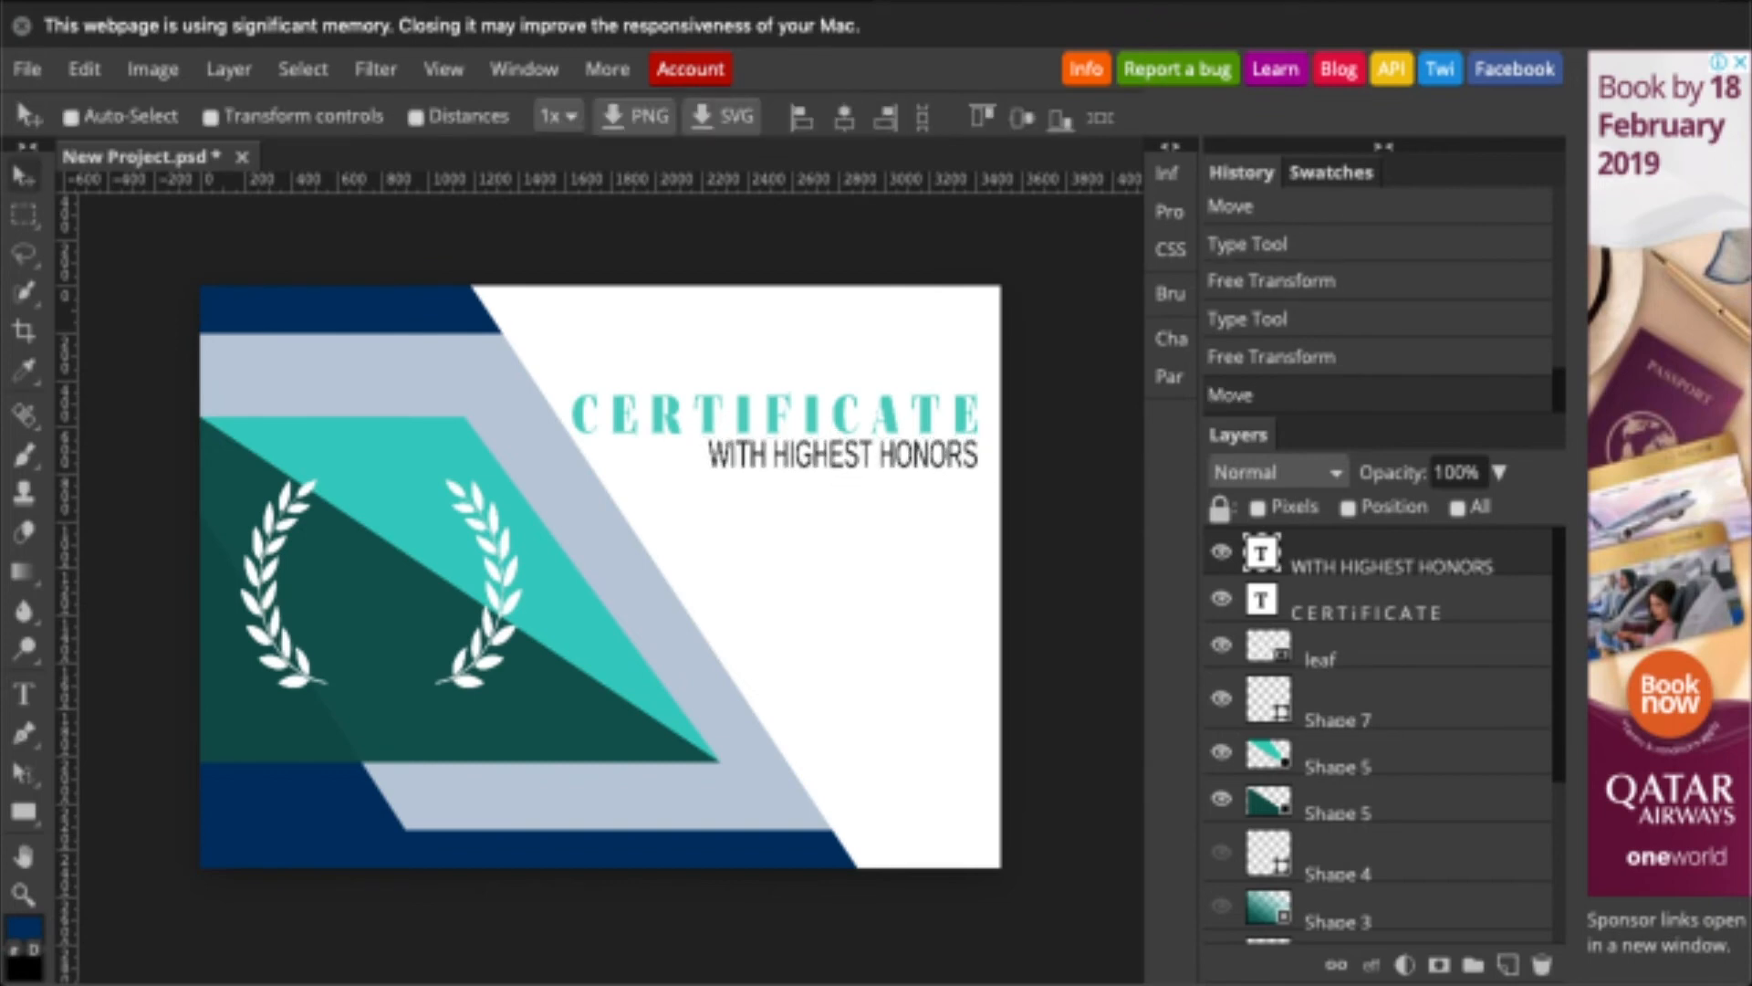
# - Duplicate the subtitle below and change its text to THIS CERTIFICATE IS PRESENTED TO
pyautogui.rightClick(1272, 555)
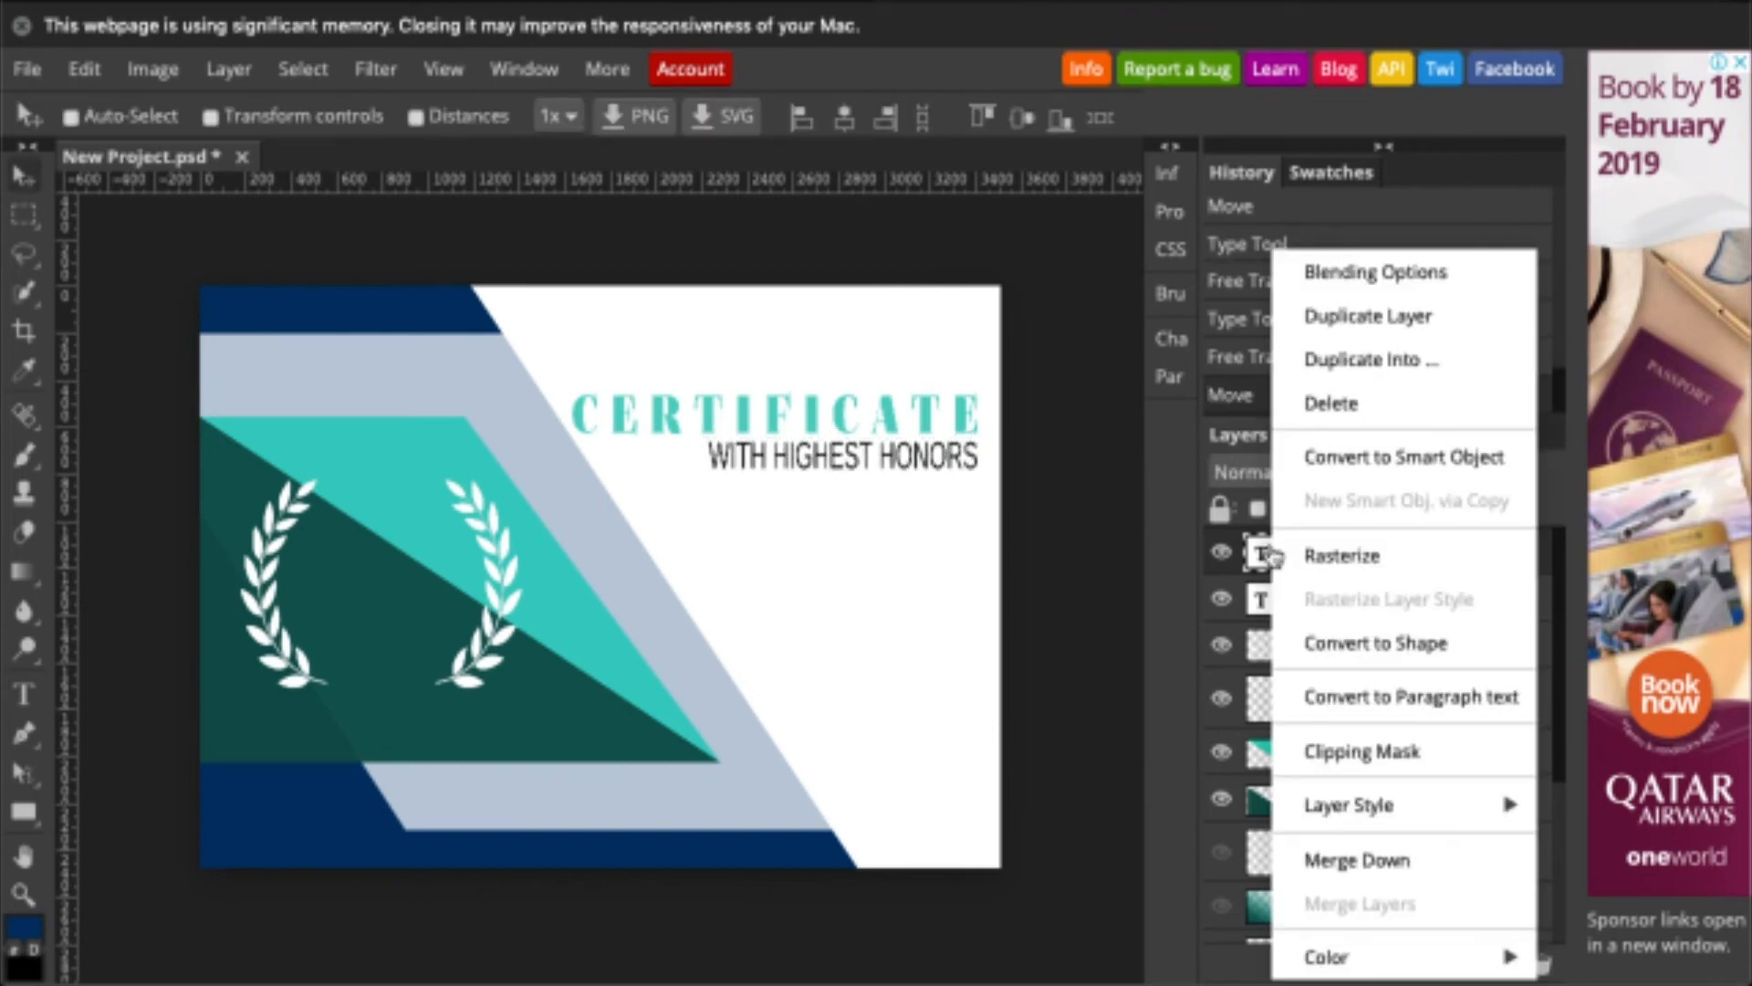
pyautogui.click(1390, 328)
pyautogui.moveTo(925, 457); pyautogui.dragTo(974, 500)
pyautogui.doubleClick(1257, 557)
pyautogui.press('BackSpace')
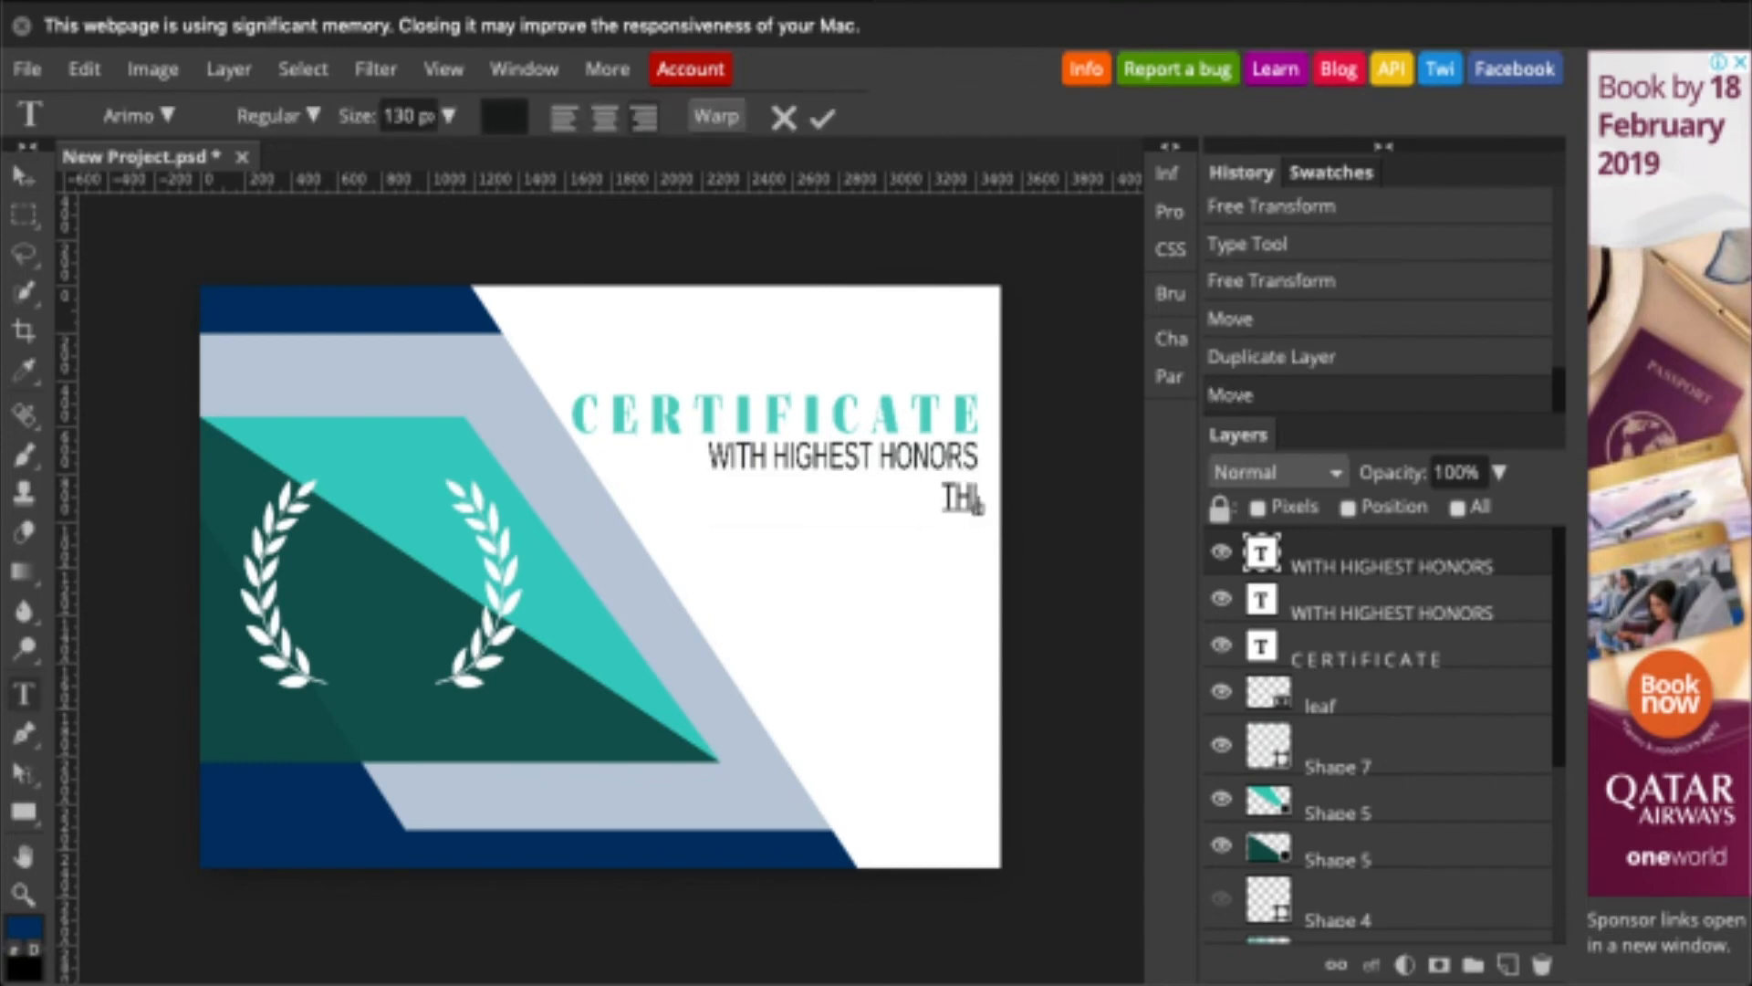
pyautogui.write('THIS CERTIFICATE IS PRESENTED TO')
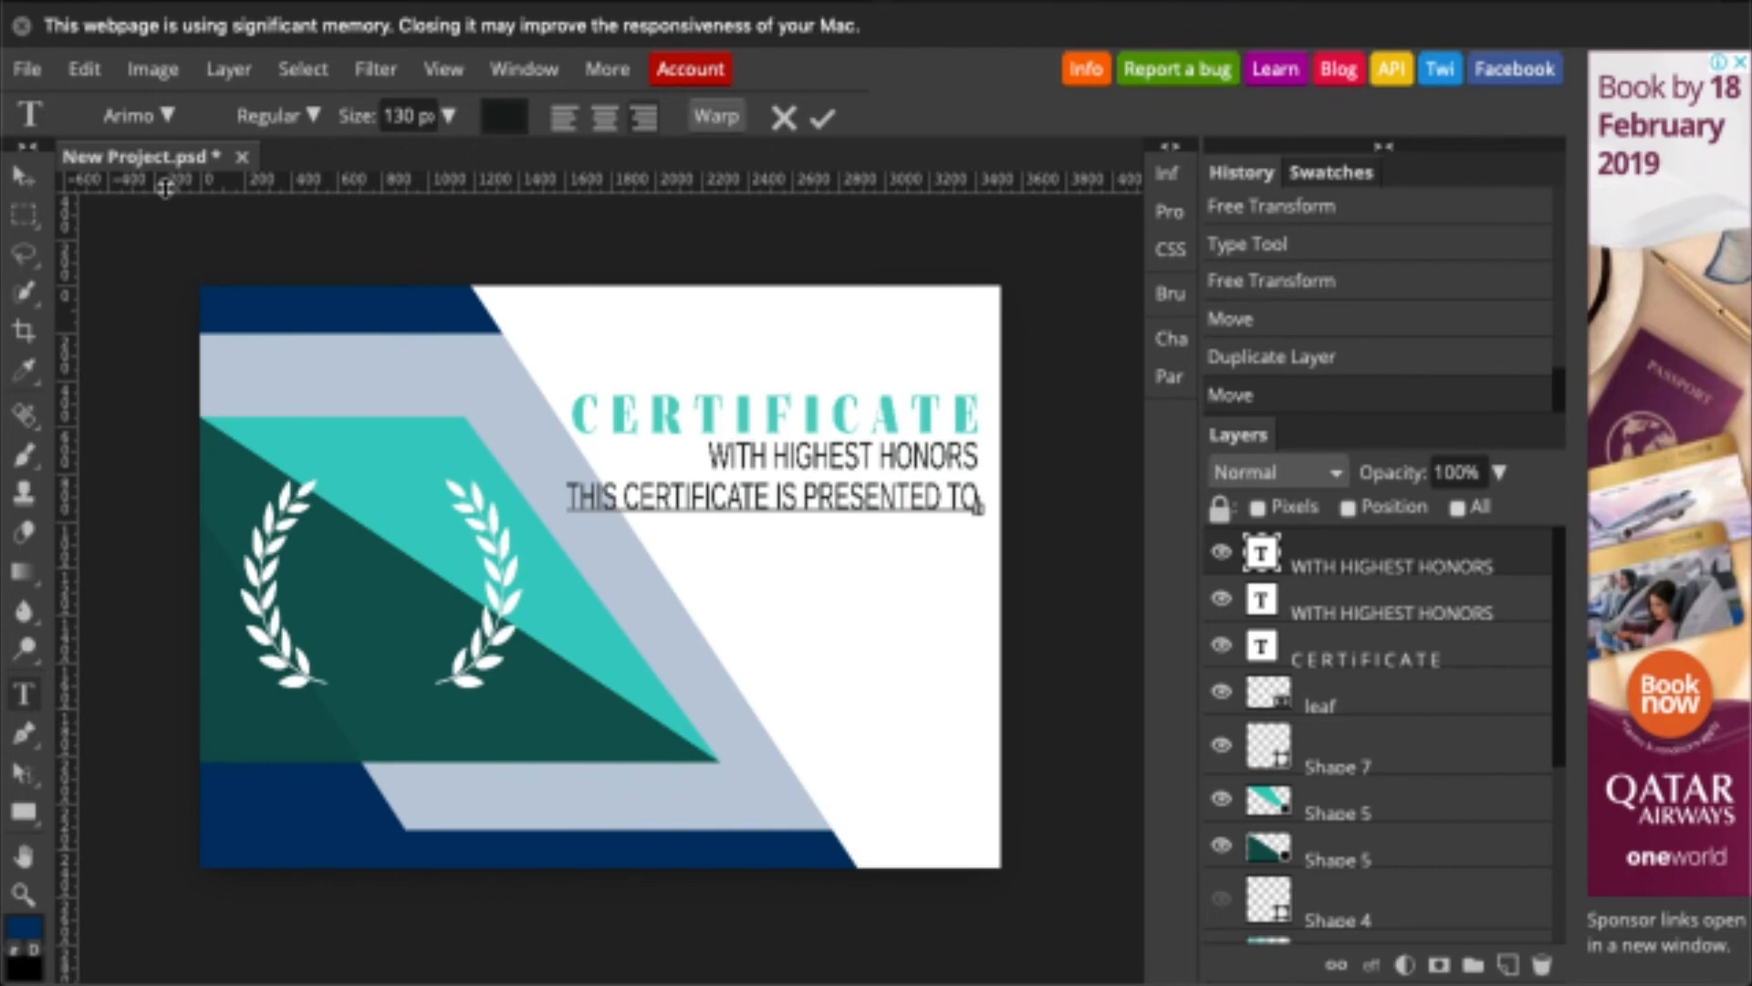
# - Resize the presented-to line, narrowing it from the left to about 86% width
pyautogui.click(23, 173)
pyautogui.hotkey('ctrl', 't')
pyautogui.moveTo(770, 514)
pyautogui.mouseDown()
pyautogui.moveTo(771, 490)
pyautogui.moveTo(771, 505)
pyautogui.mouseUp()
pyautogui.press('Return')
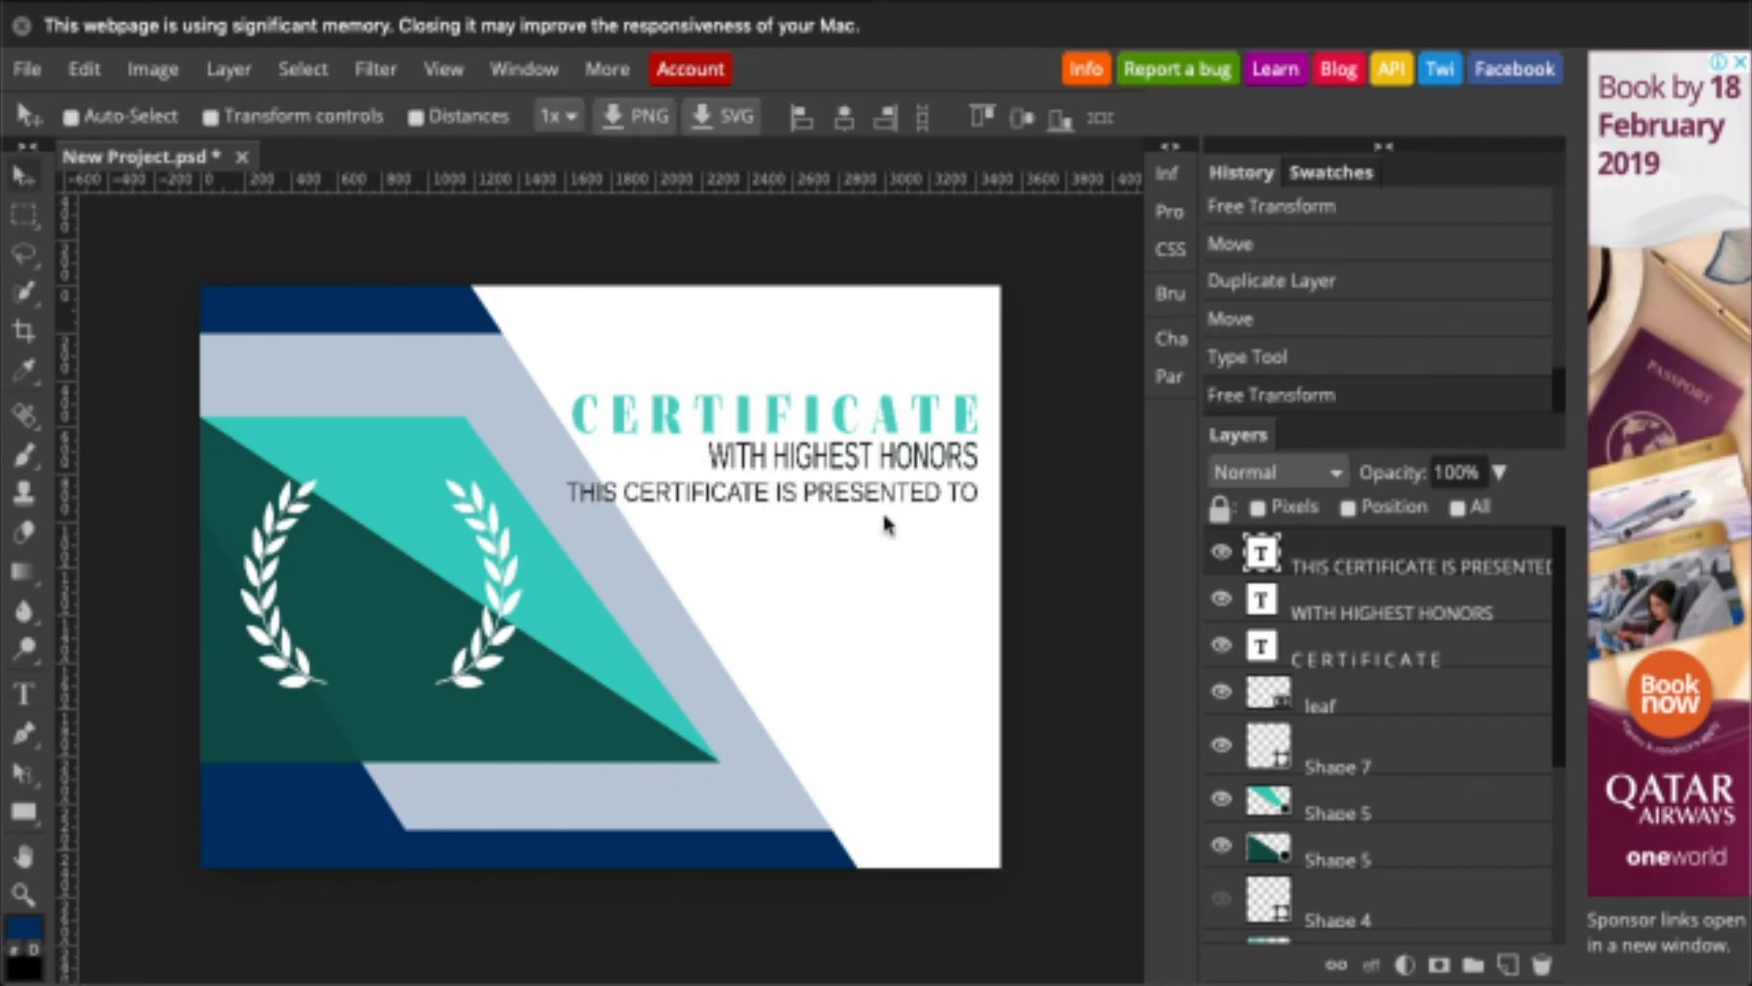
pyautogui.hotkey('ctrl', 't')
pyautogui.moveTo(563, 491); pyautogui.dragTo(621, 493)
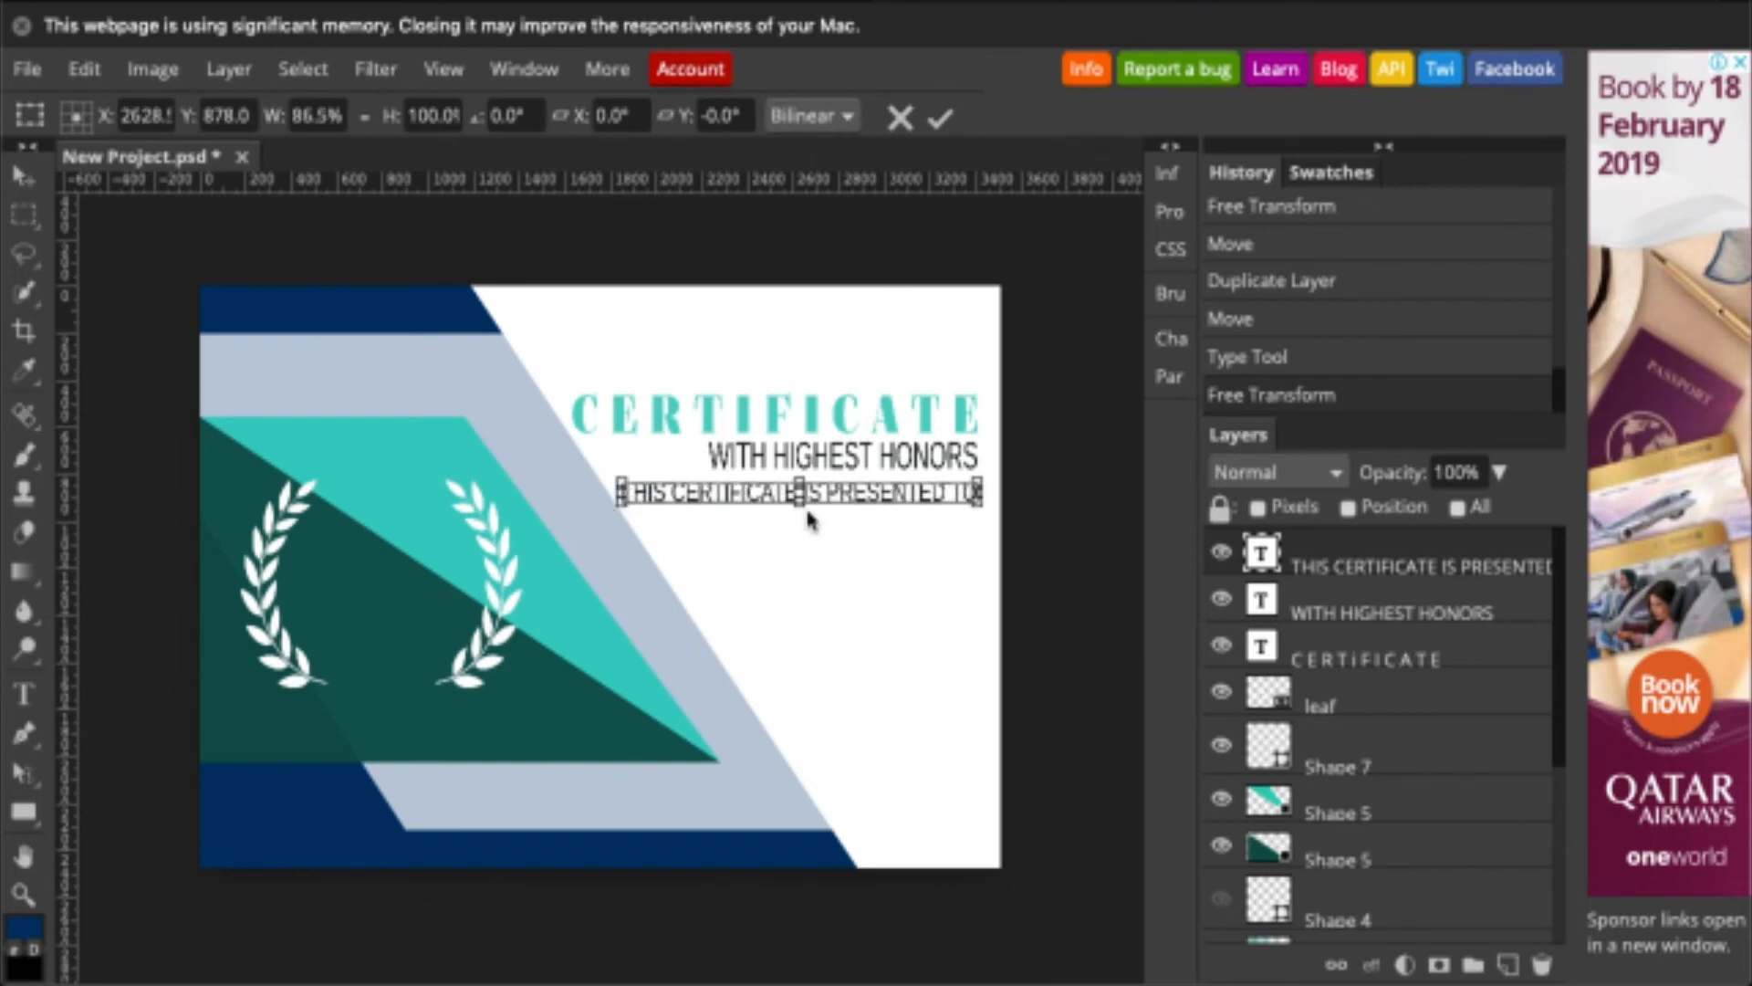
# - Type NAME M. SURNAME below the presented-to line in Bilbo Swash Caps
pyautogui.press('Return')
pyautogui.press('t')
pyautogui.click(805, 595)
pyautogui.write('NAME M. S')
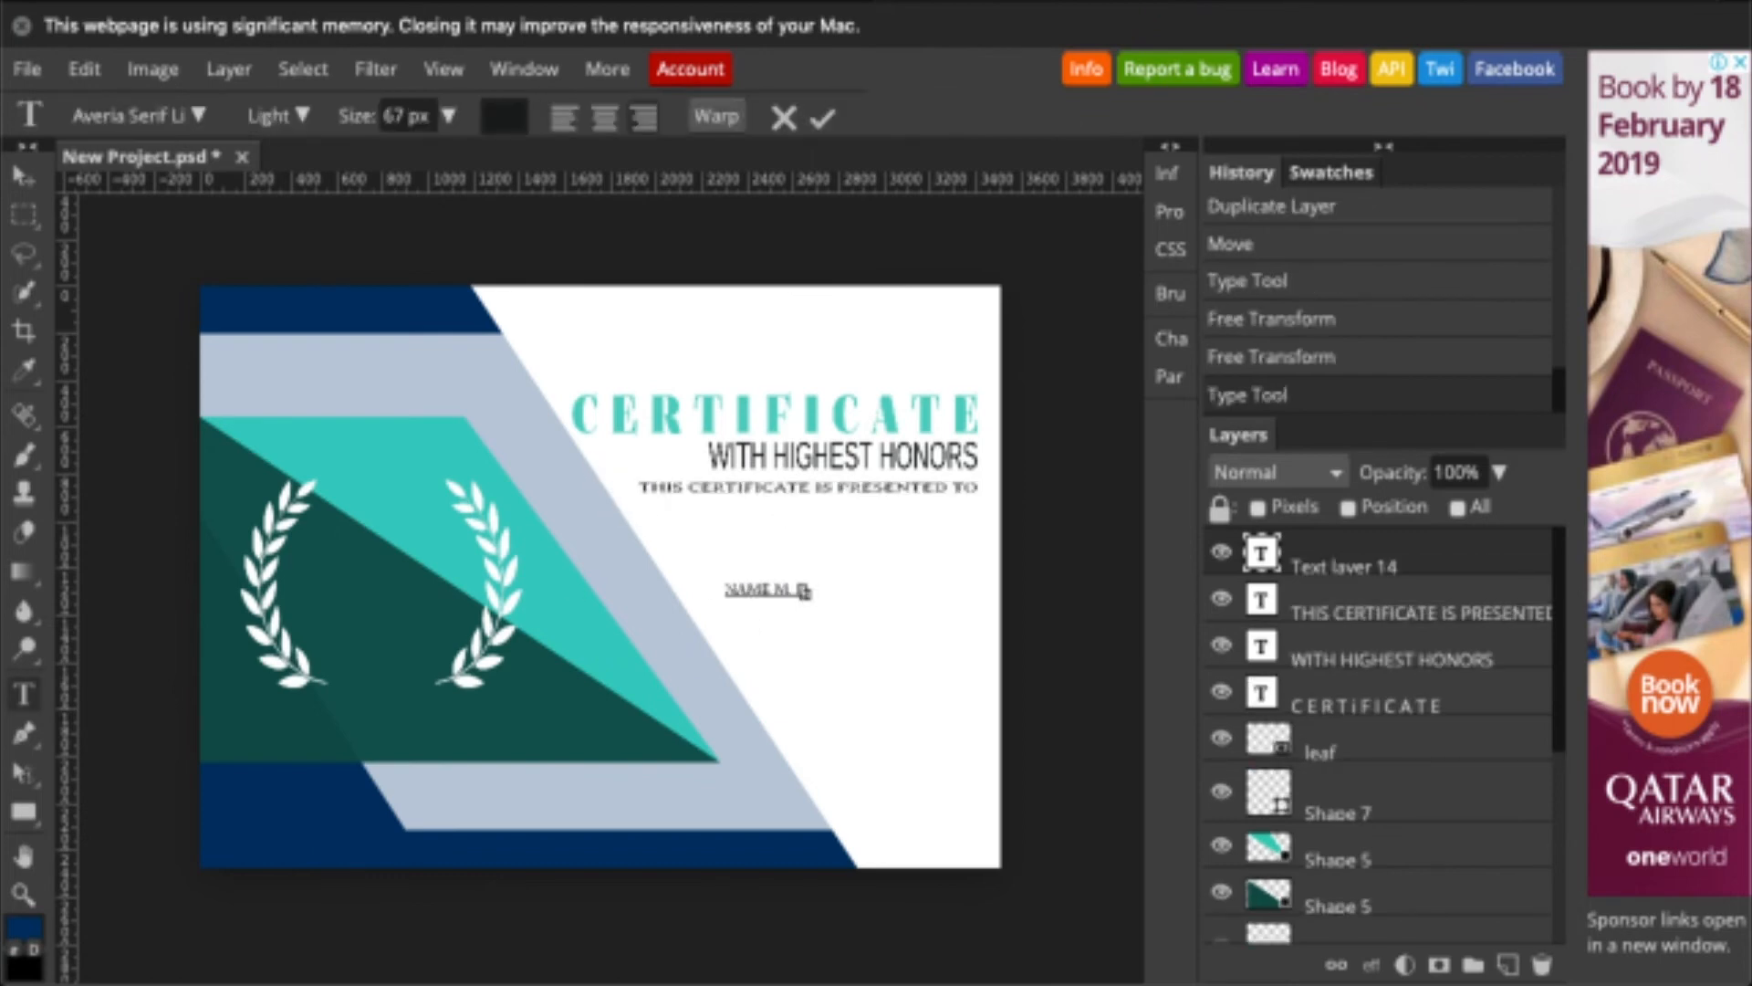
pyautogui.write('URNAME')
pyautogui.click(23, 176)
pyautogui.doubleClick(1261, 552)
pyautogui.click(198, 115)
pyautogui.scroll(-10, 239, 474)
pyautogui.click(356, 567)
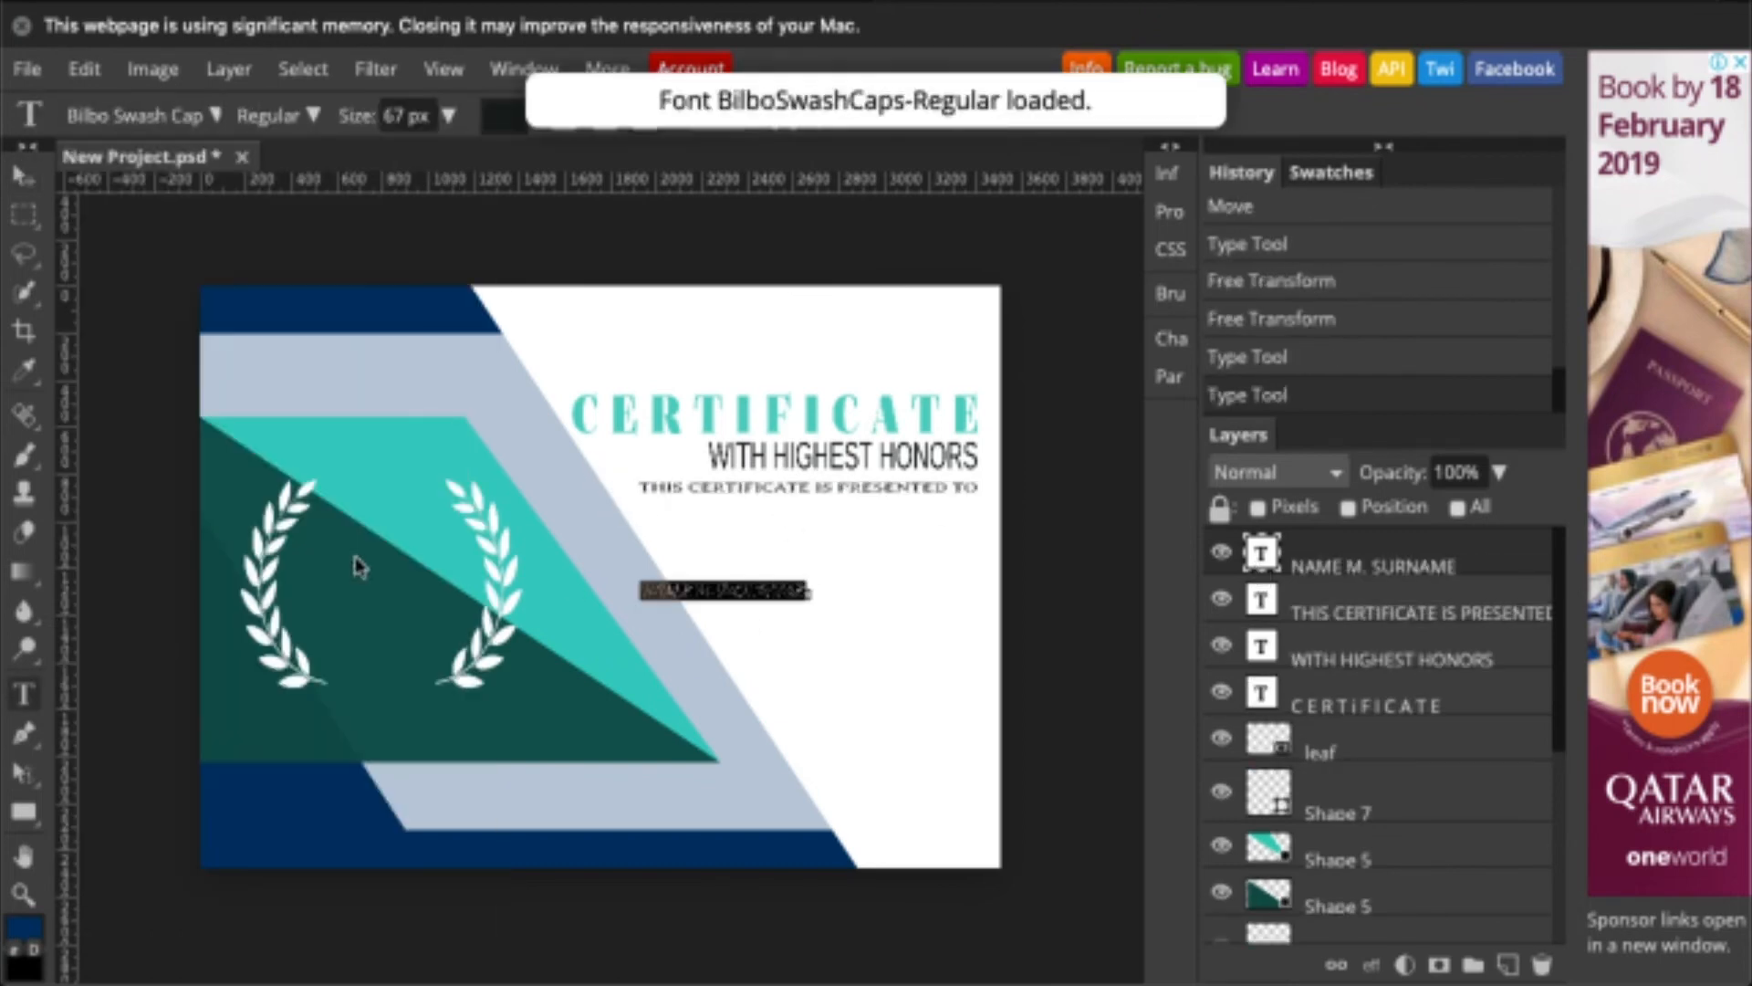
# - Enlarge the name, move it right, retype it as 'Name M. Surname', and widen it
pyautogui.click(448, 115)
pyautogui.moveTo(400, 162); pyautogui.dragTo(426, 166)
pyautogui.click(23, 175)
pyautogui.moveTo(735, 593); pyautogui.dragTo(915, 571)
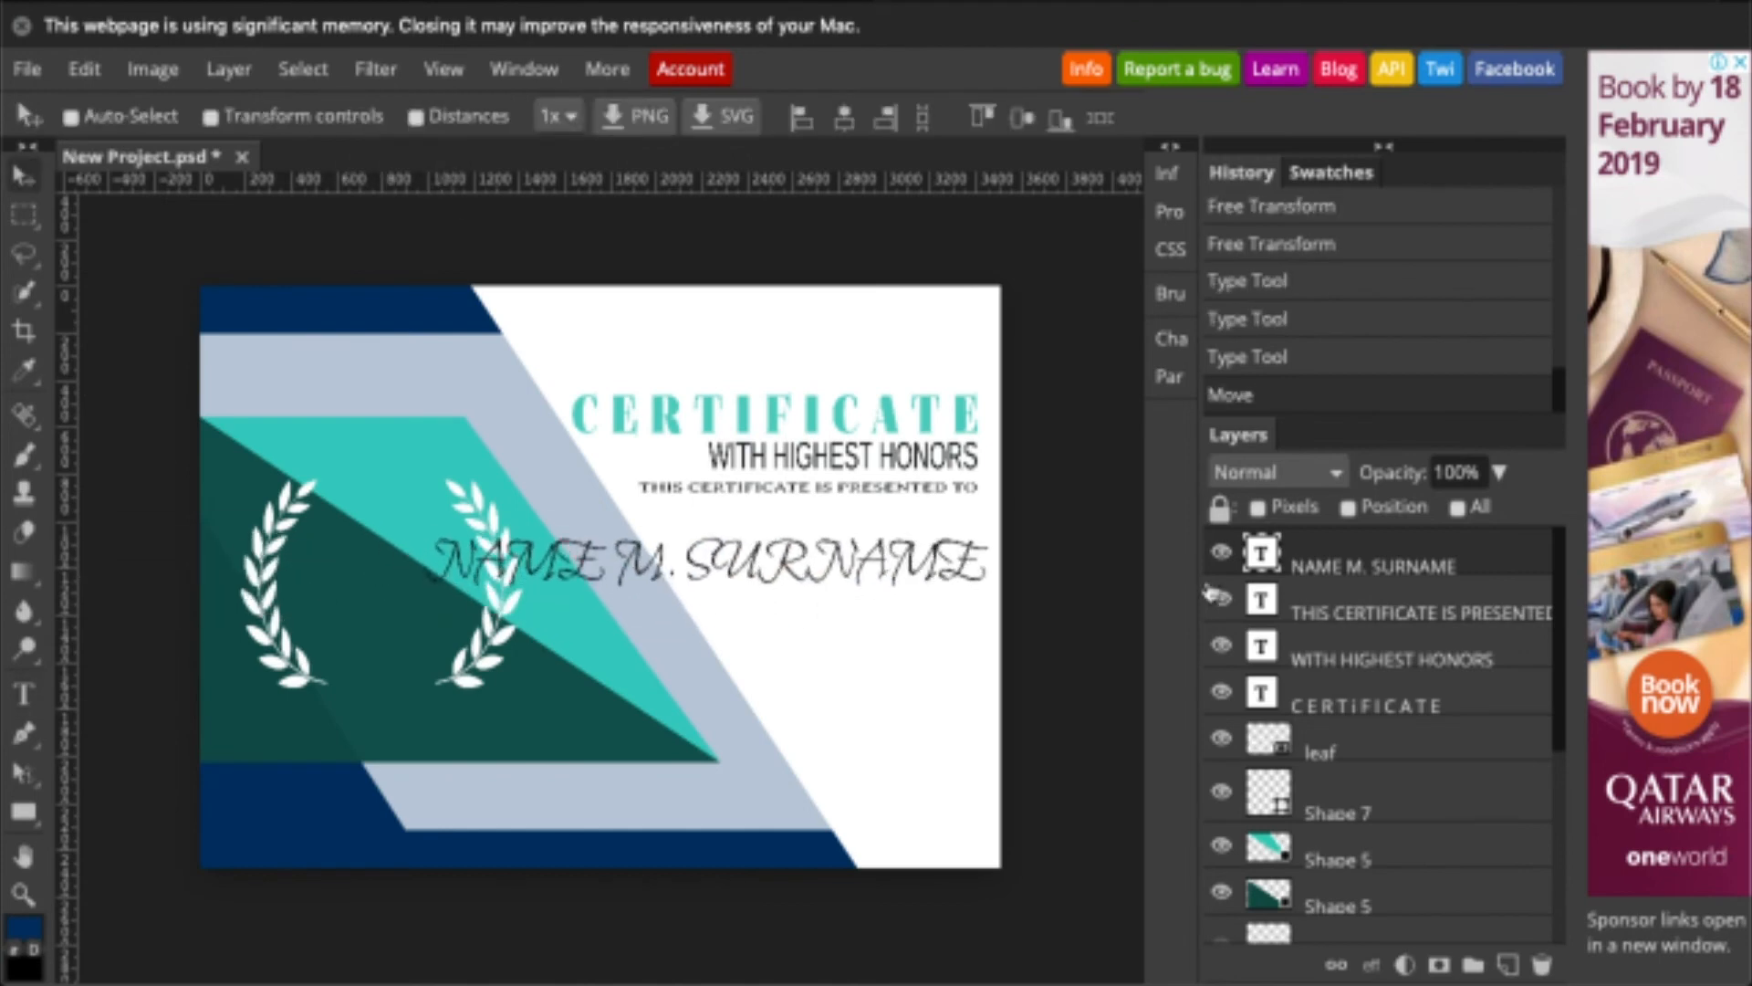
pyautogui.doubleClick(1262, 552)
pyautogui.write('Name M. Surname')
pyautogui.hotkey('ctrl', 't')
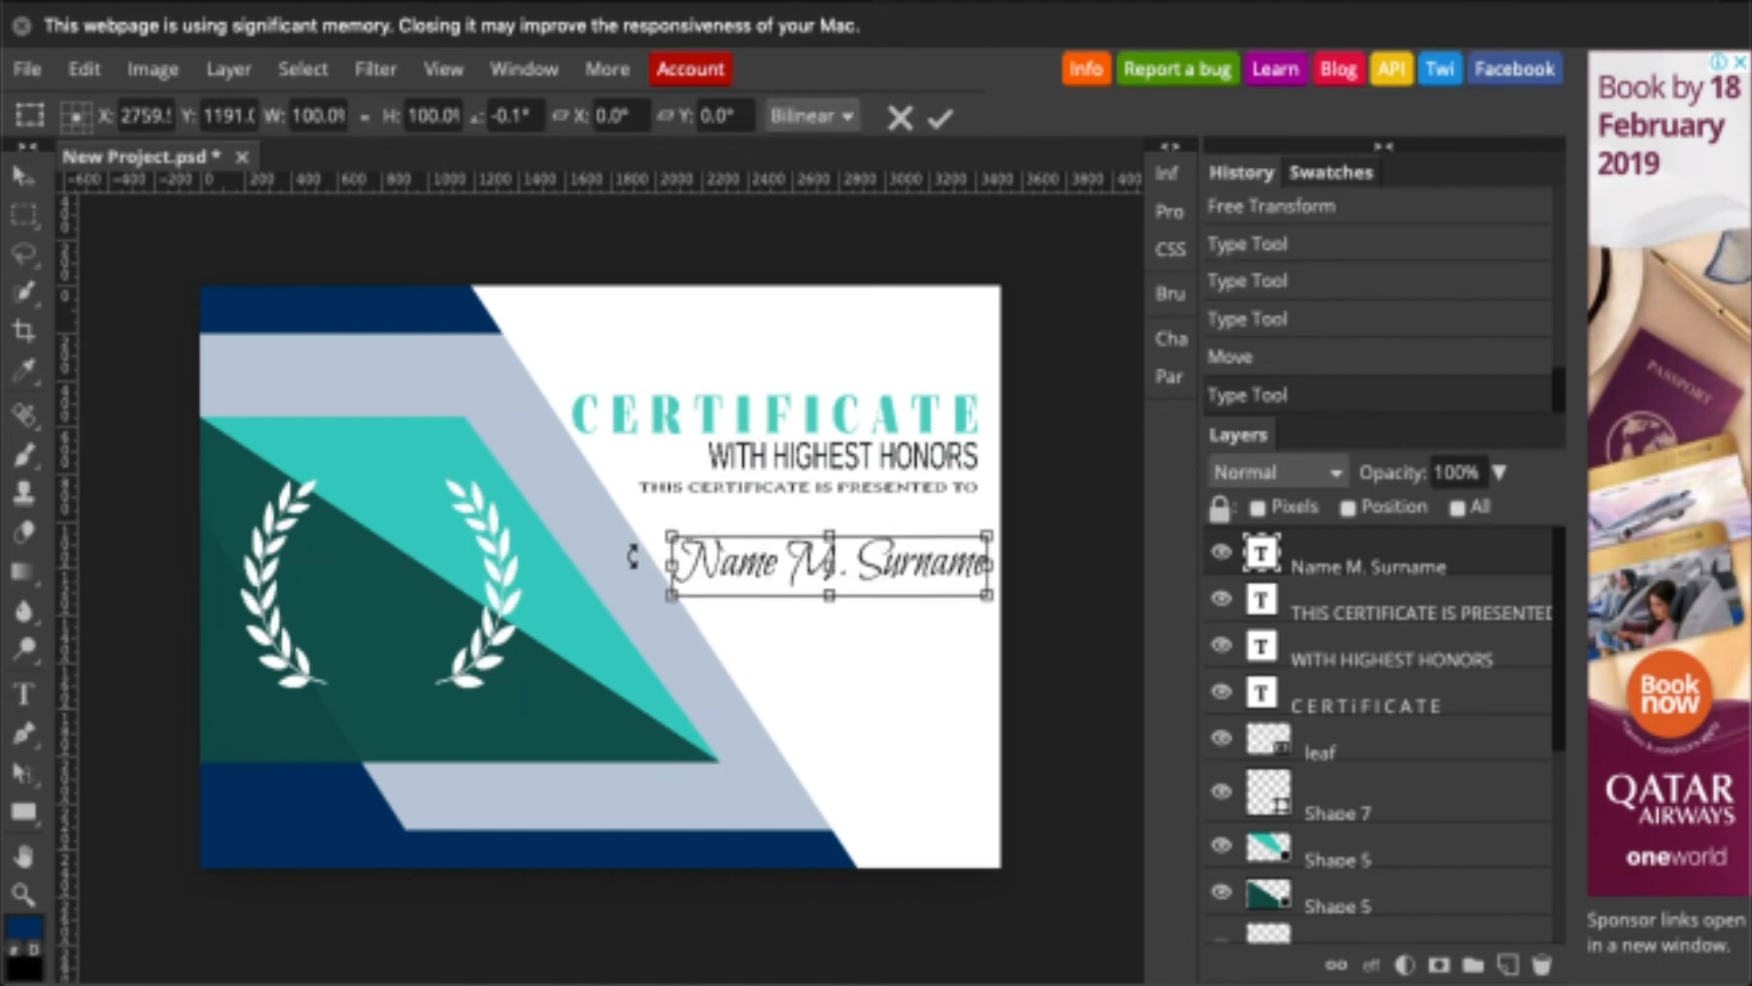
pyautogui.moveTo(672, 565); pyautogui.dragTo(590, 566)
pyautogui.press('Return')
# - Colour the Name M. Surname text teal
pyautogui.doubleClick(1261, 552)
pyautogui.click(504, 116)
pyautogui.click(280, 667)
pyautogui.click(745, 700)
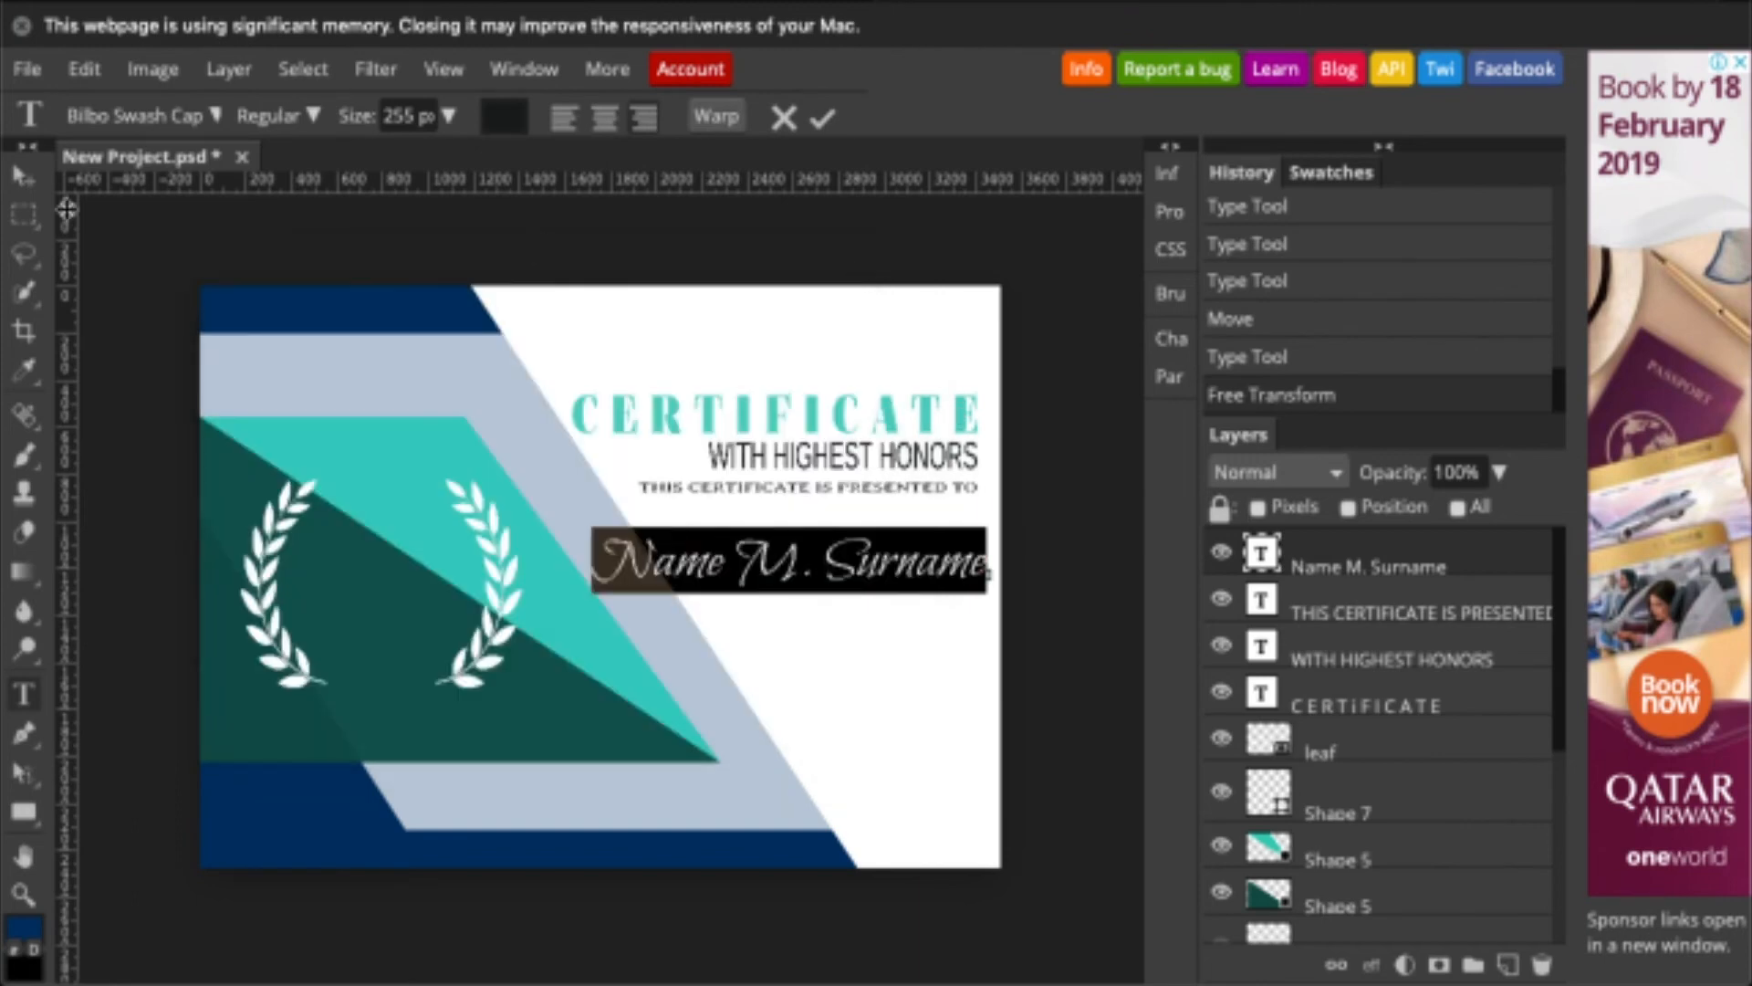
pyautogui.click(23, 175)
pyautogui.doubleClick(1261, 552)
pyautogui.click(504, 116)
pyautogui.click(657, 656)
pyautogui.click(746, 700)
pyautogui.click(23, 175)
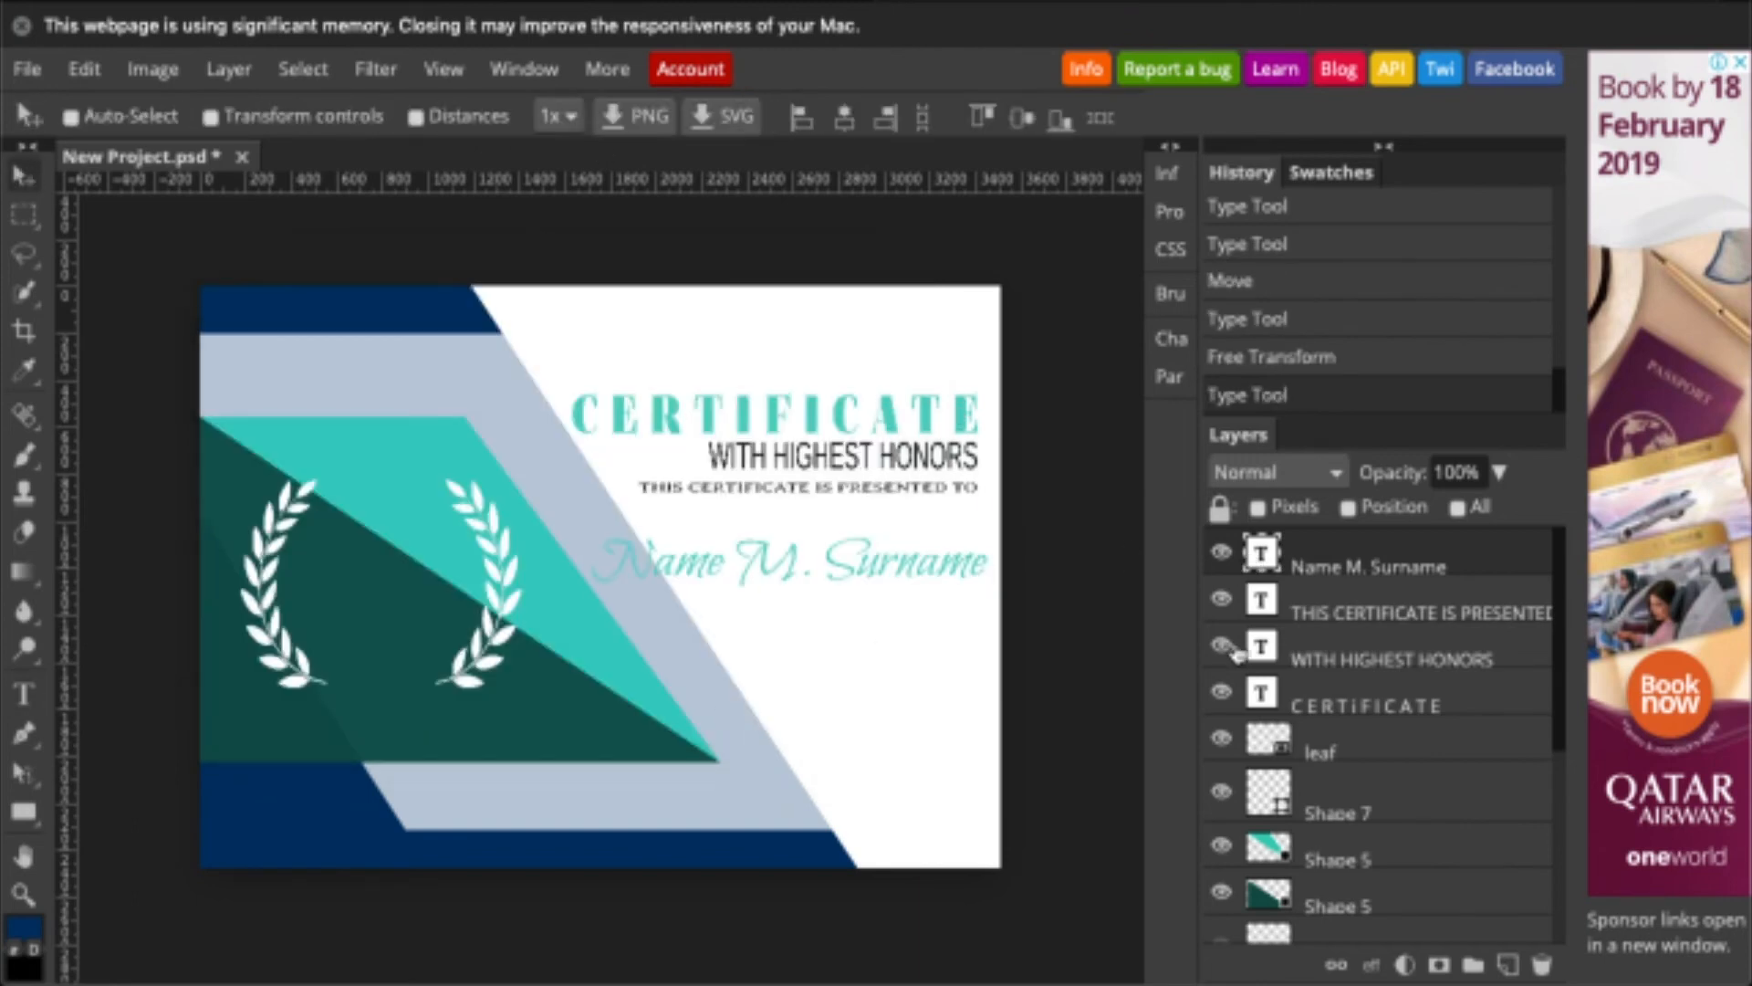
# - Set the White Background layer's opacity to 90%
pyautogui.scroll(-5, 1257, 829)
pyautogui.click(1350, 906)
pyautogui.click(1499, 474)
pyautogui.moveTo(1467, 513); pyautogui.dragTo(1487, 512)
pyautogui.scroll(6, 1415, 680)
pyautogui.click(1371, 564)
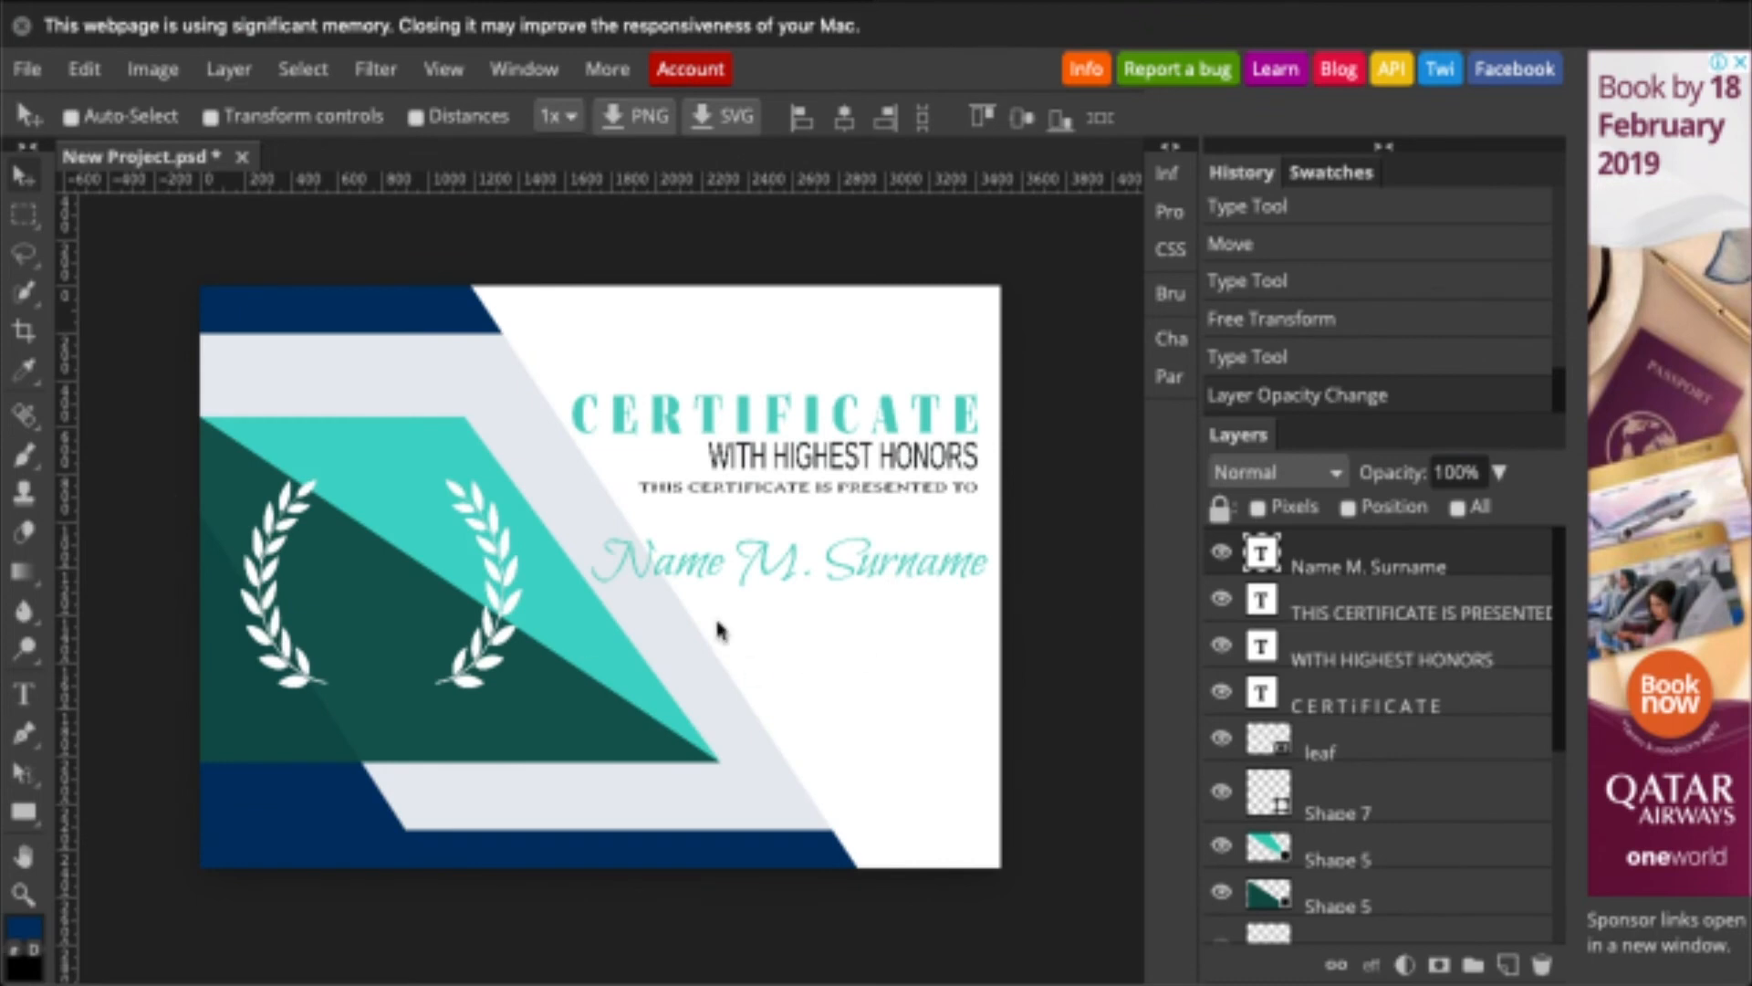
# - Duplicate the presented-to line and retype the copy as 'GRADE VI - AGUINALDO' below the name
pyautogui.click(1396, 642)
pyautogui.click(1346, 610)
pyautogui.press('super+j')
pyautogui.moveTo(1346, 608); pyautogui.dragTo(1400, 553)
pyautogui.doubleClick(1261, 553)
pyautogui.write('grade is')
pyautogui.moveTo(826, 488); pyautogui.dragTo(792, 600)
pyautogui.write(' - agui')
pyautogui.press('super+a')
pyautogui.write('GRADE VI - AGUINALDO')
pyautogui.click(23, 177)
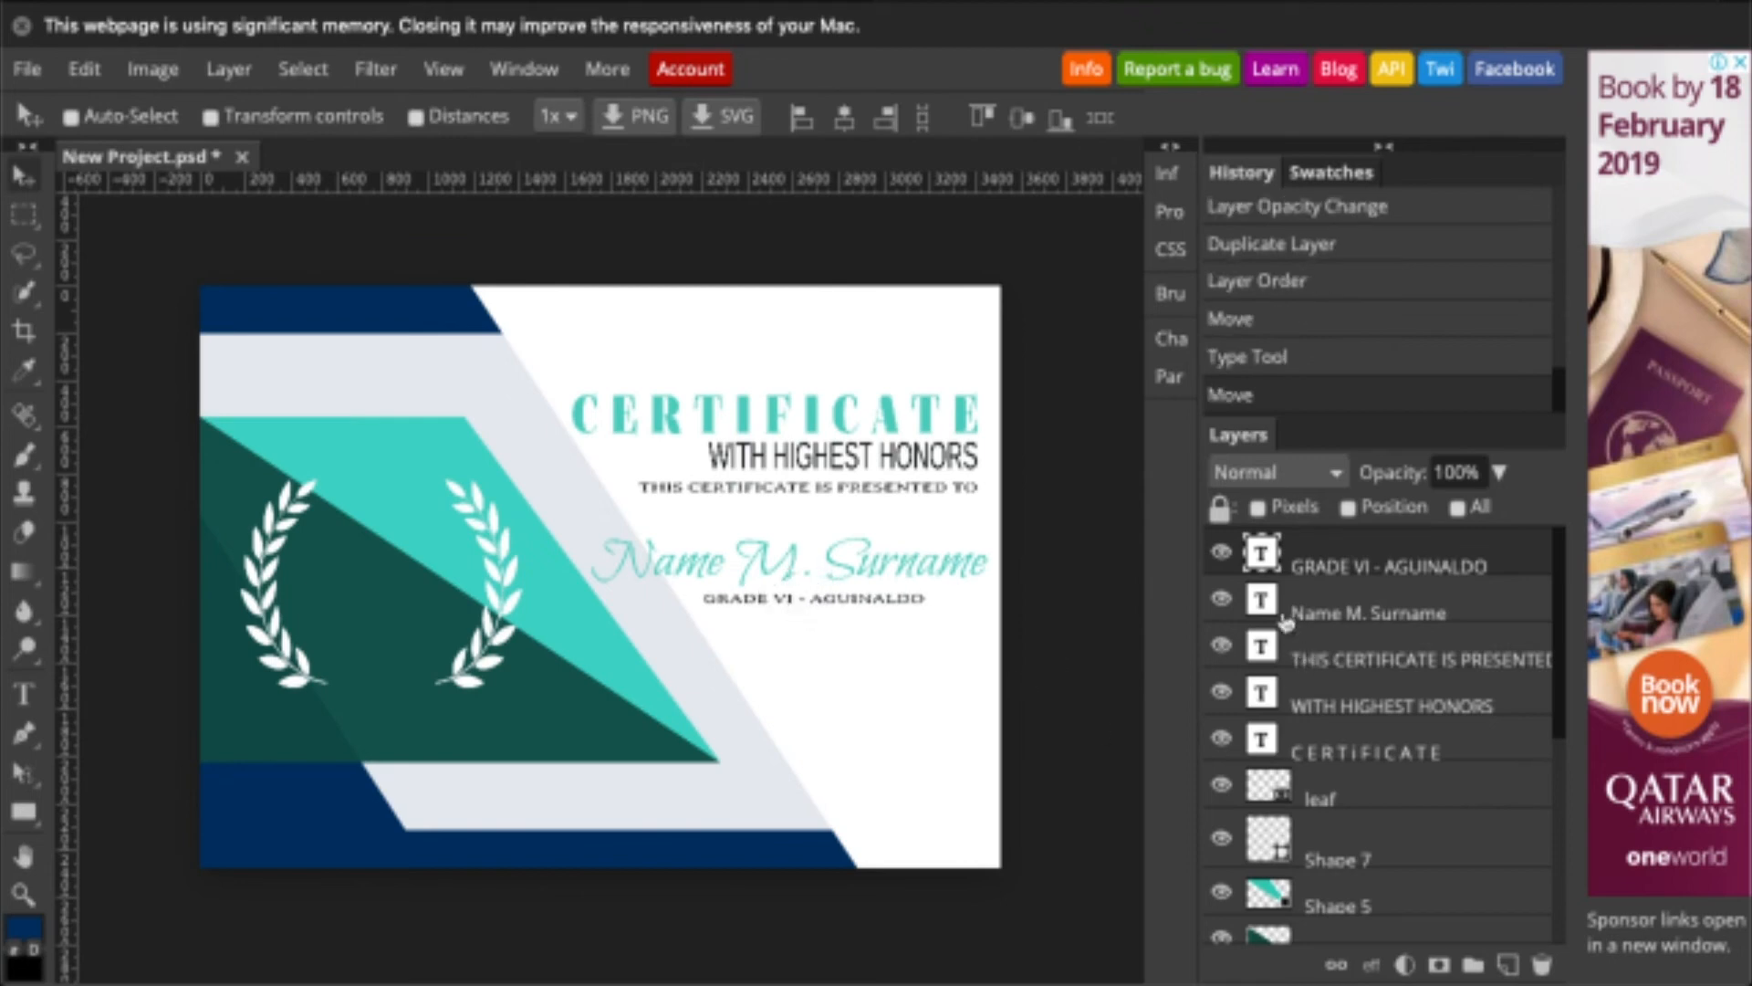
# - Change the GRADE VI - AGUINALDO text colour to navy
pyautogui.doubleClick(1261, 552)
pyautogui.click(501, 117)
pyautogui.click(782, 657)
pyautogui.click(723, 697)
pyautogui.click(283, 117)
pyautogui.click(24, 176)
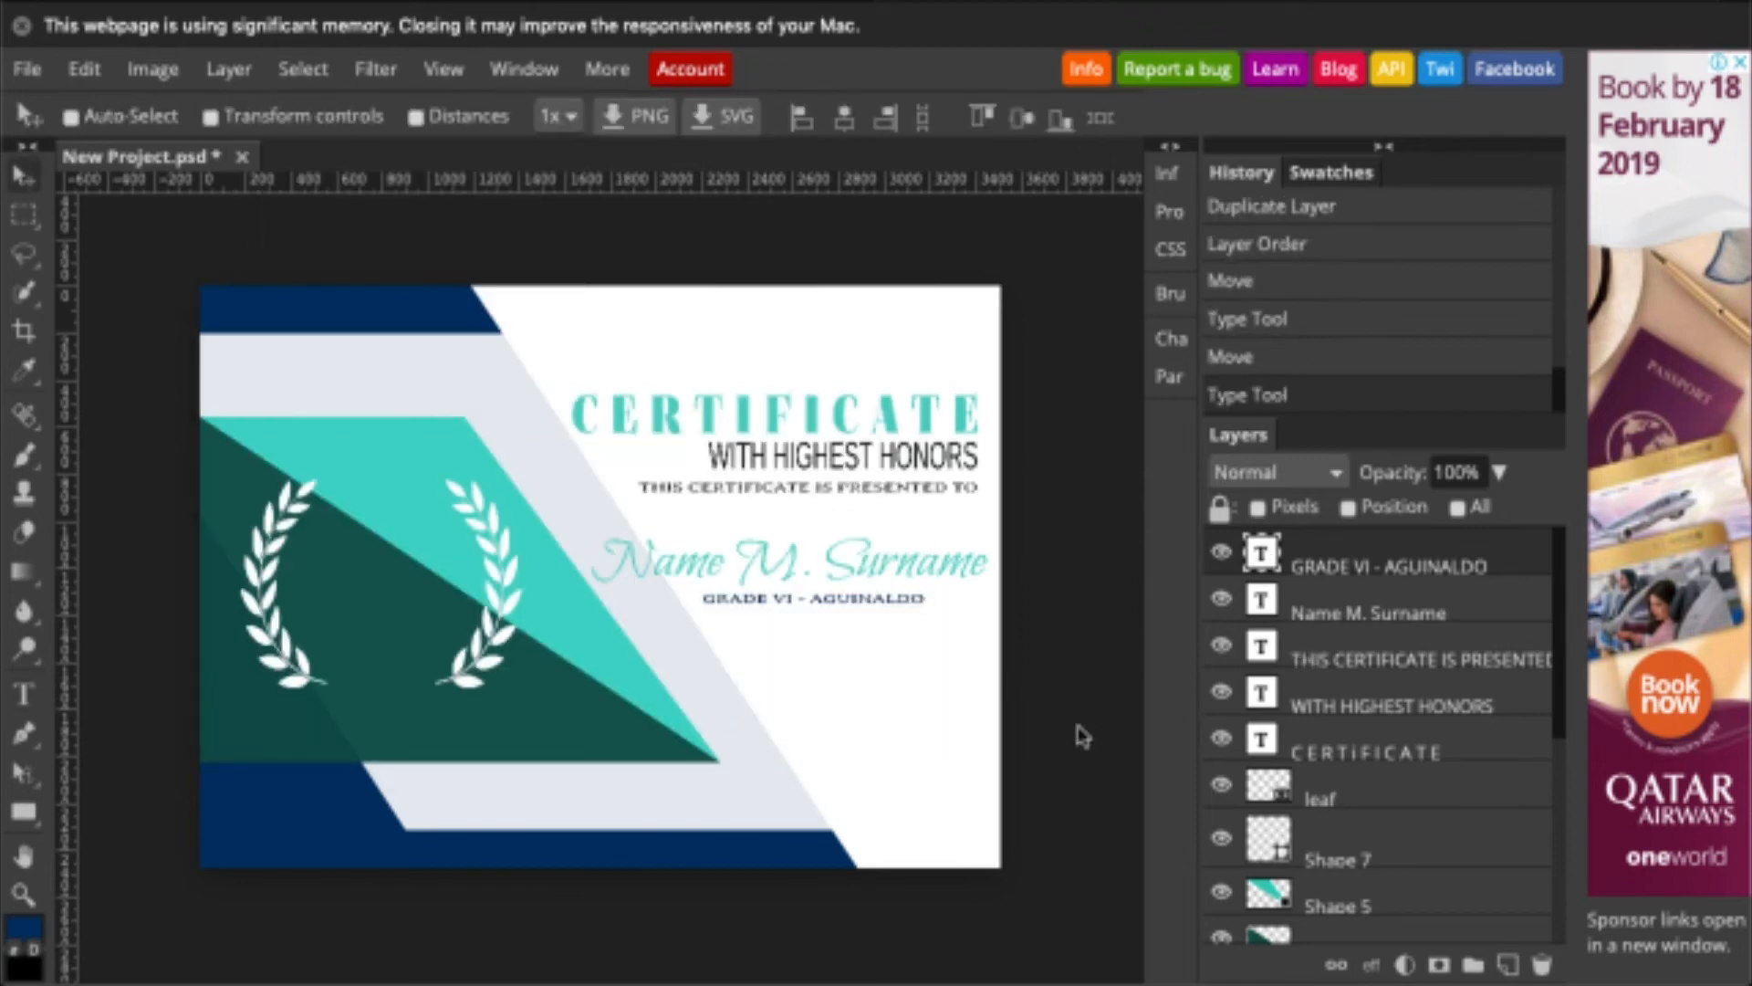
# - Add a right-side text block dated 17th day of February 2019 with the school name and address
pyautogui.press('t')
pyautogui.click(976, 686)
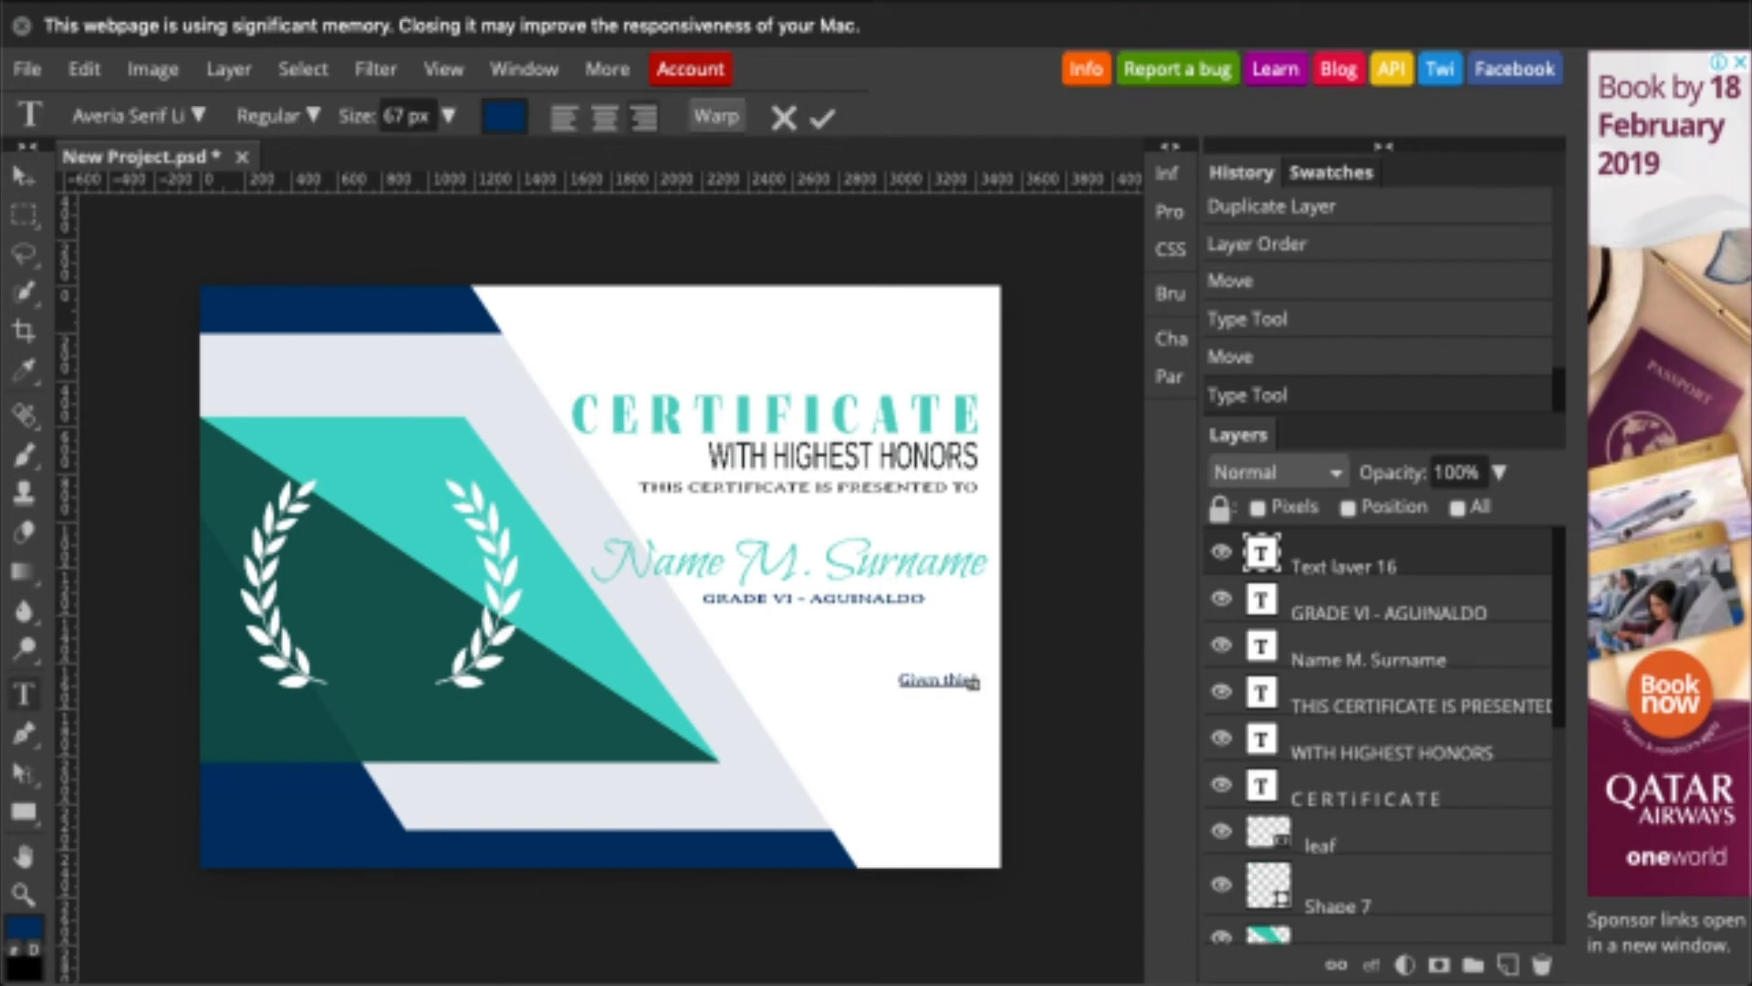
pyautogui.write('Given this 17th day of February')
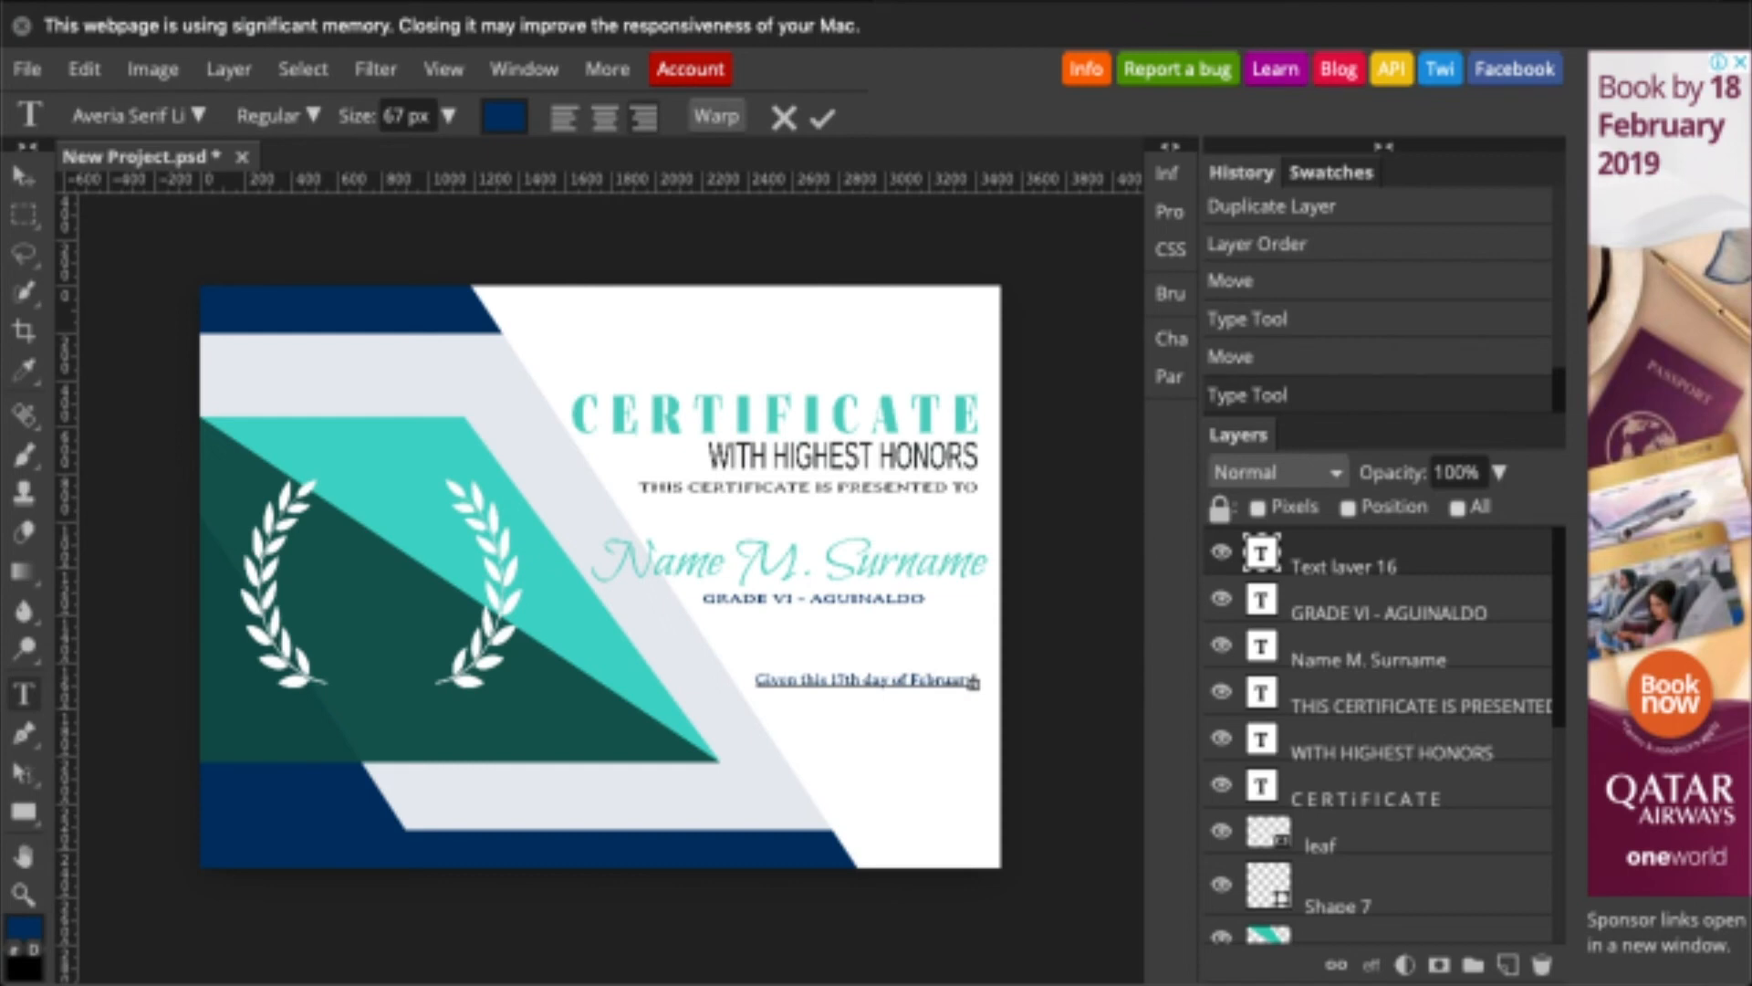
pyautogui.write(' 2019 at ')
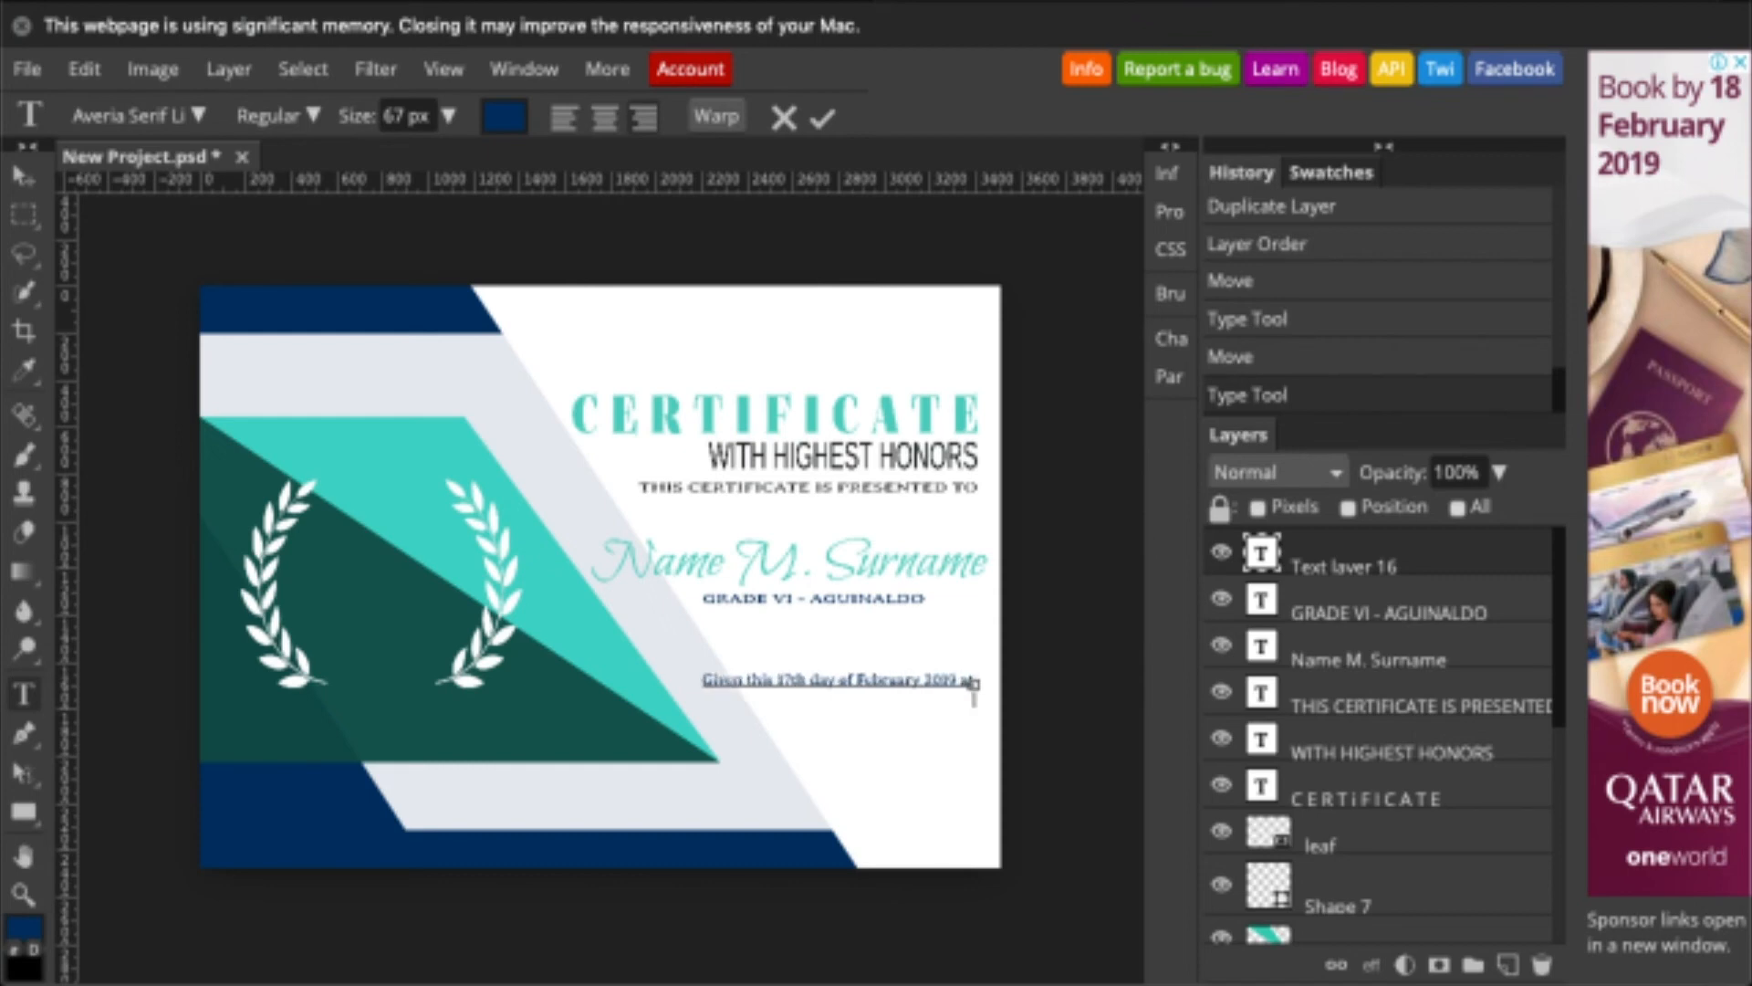
pyautogui.write('Manuel L. Quezon Elementary School')
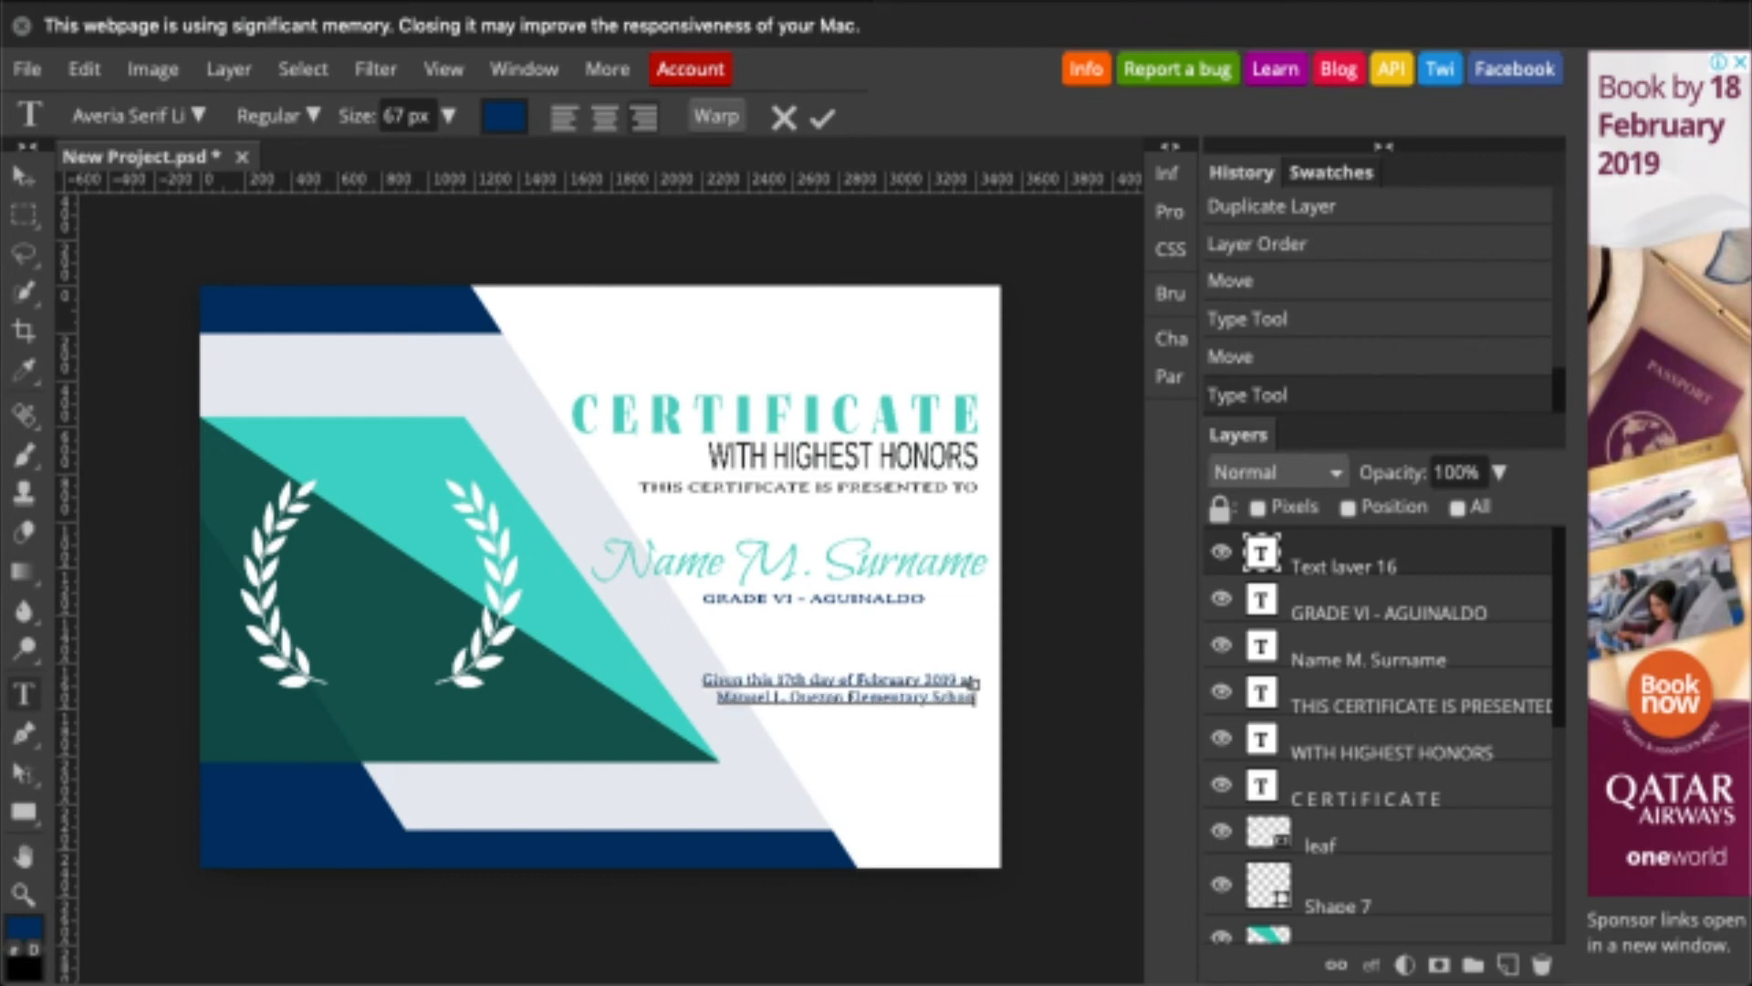
pyautogui.write(', D. Ponce St. Davao City')
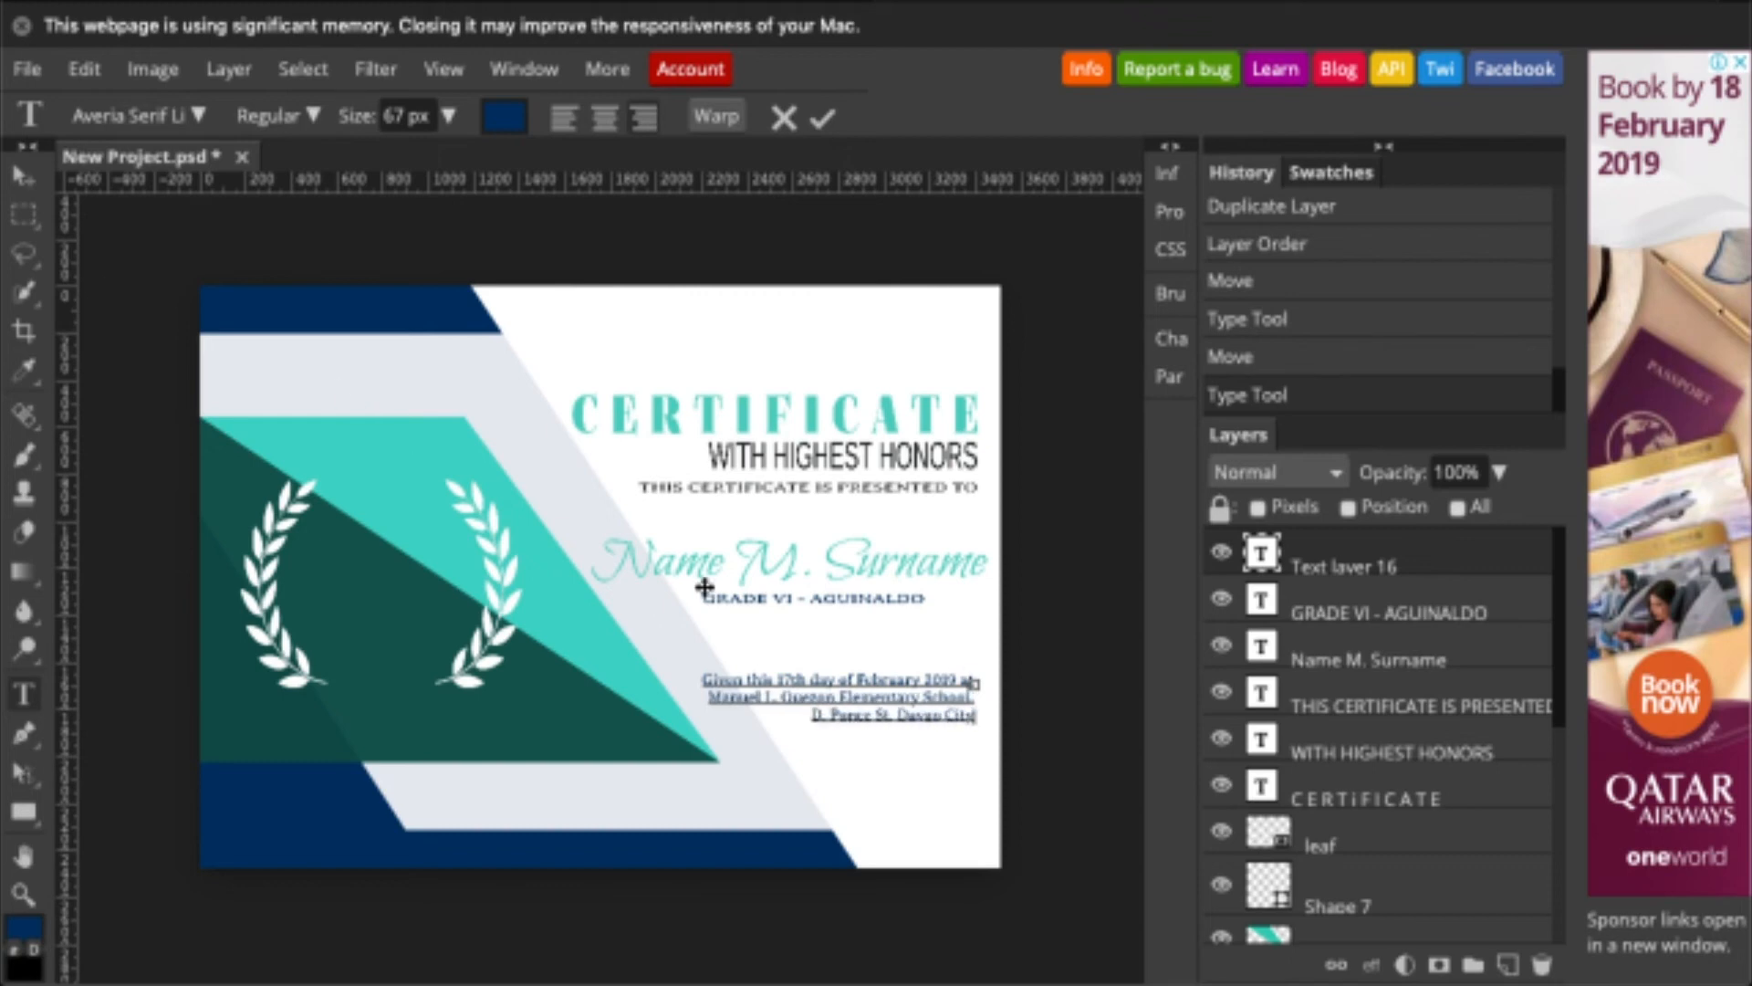
pyautogui.press('super+a')
pyautogui.click(24, 174)
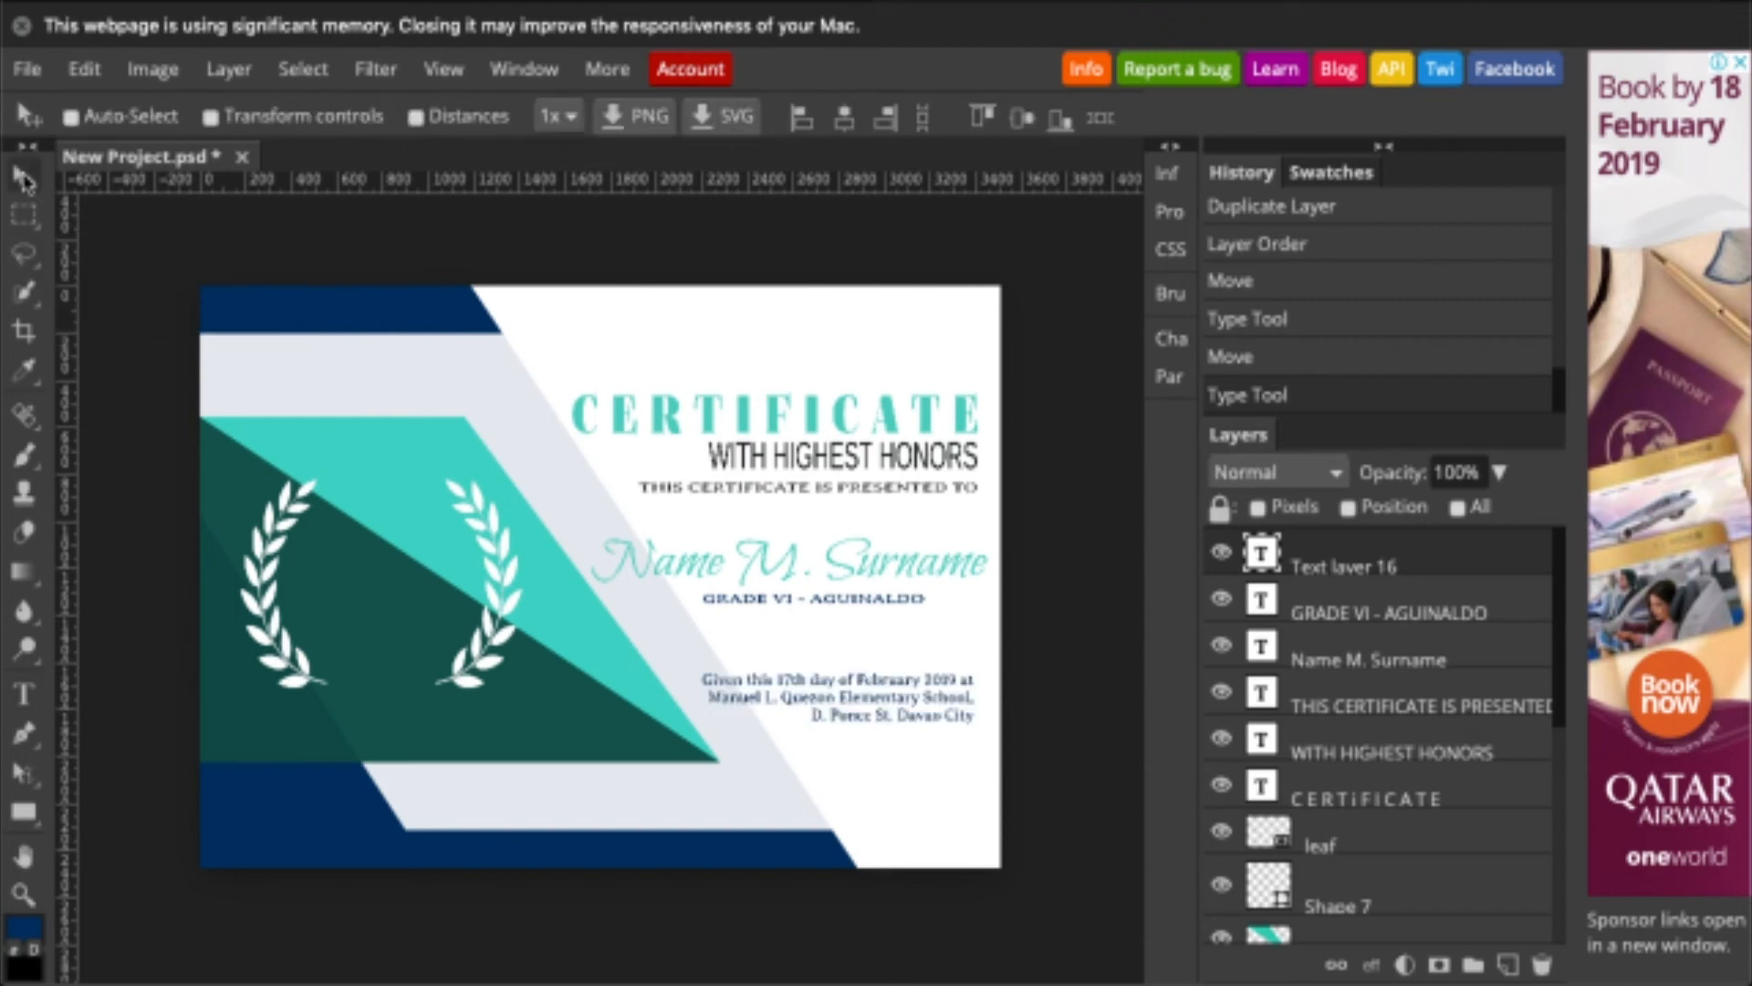
# - Nudge the date text up and stretch the White Background layer down toward the bottom edge
pyautogui.moveTo(946, 715); pyautogui.dragTo(946, 712)
pyautogui.scroll(-5, 1318, 837)
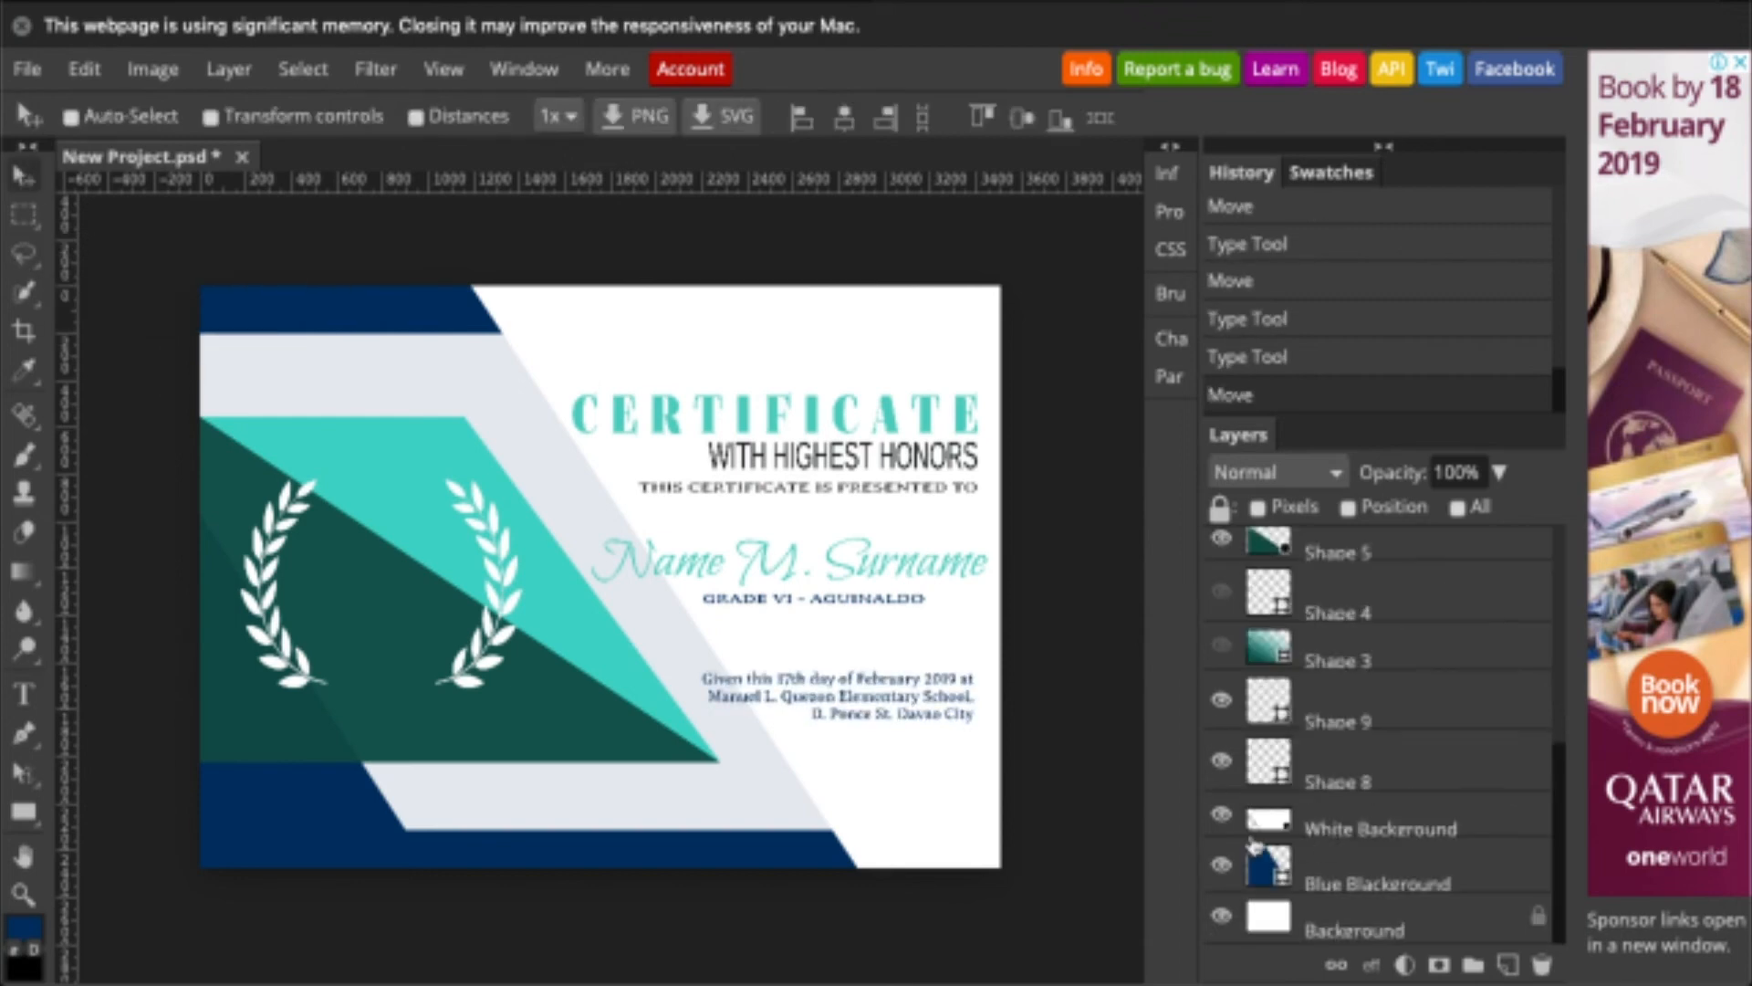
pyautogui.click(1250, 833)
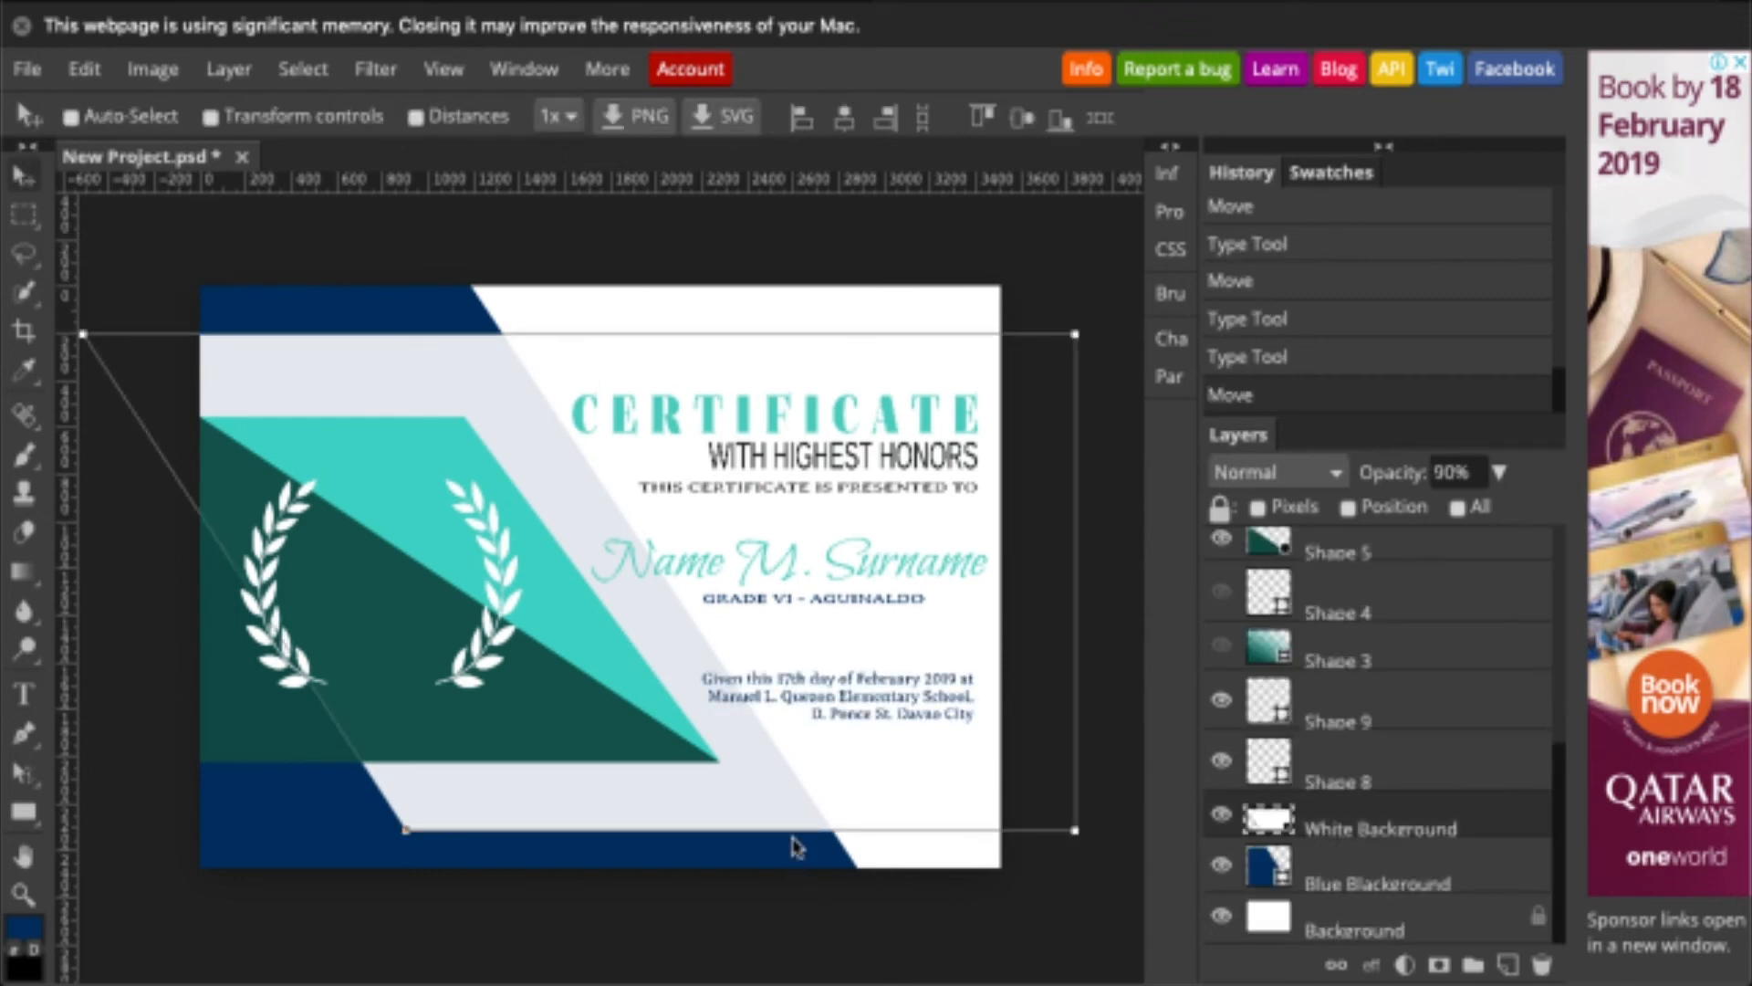
pyautogui.hotkey('ctrl', 't')
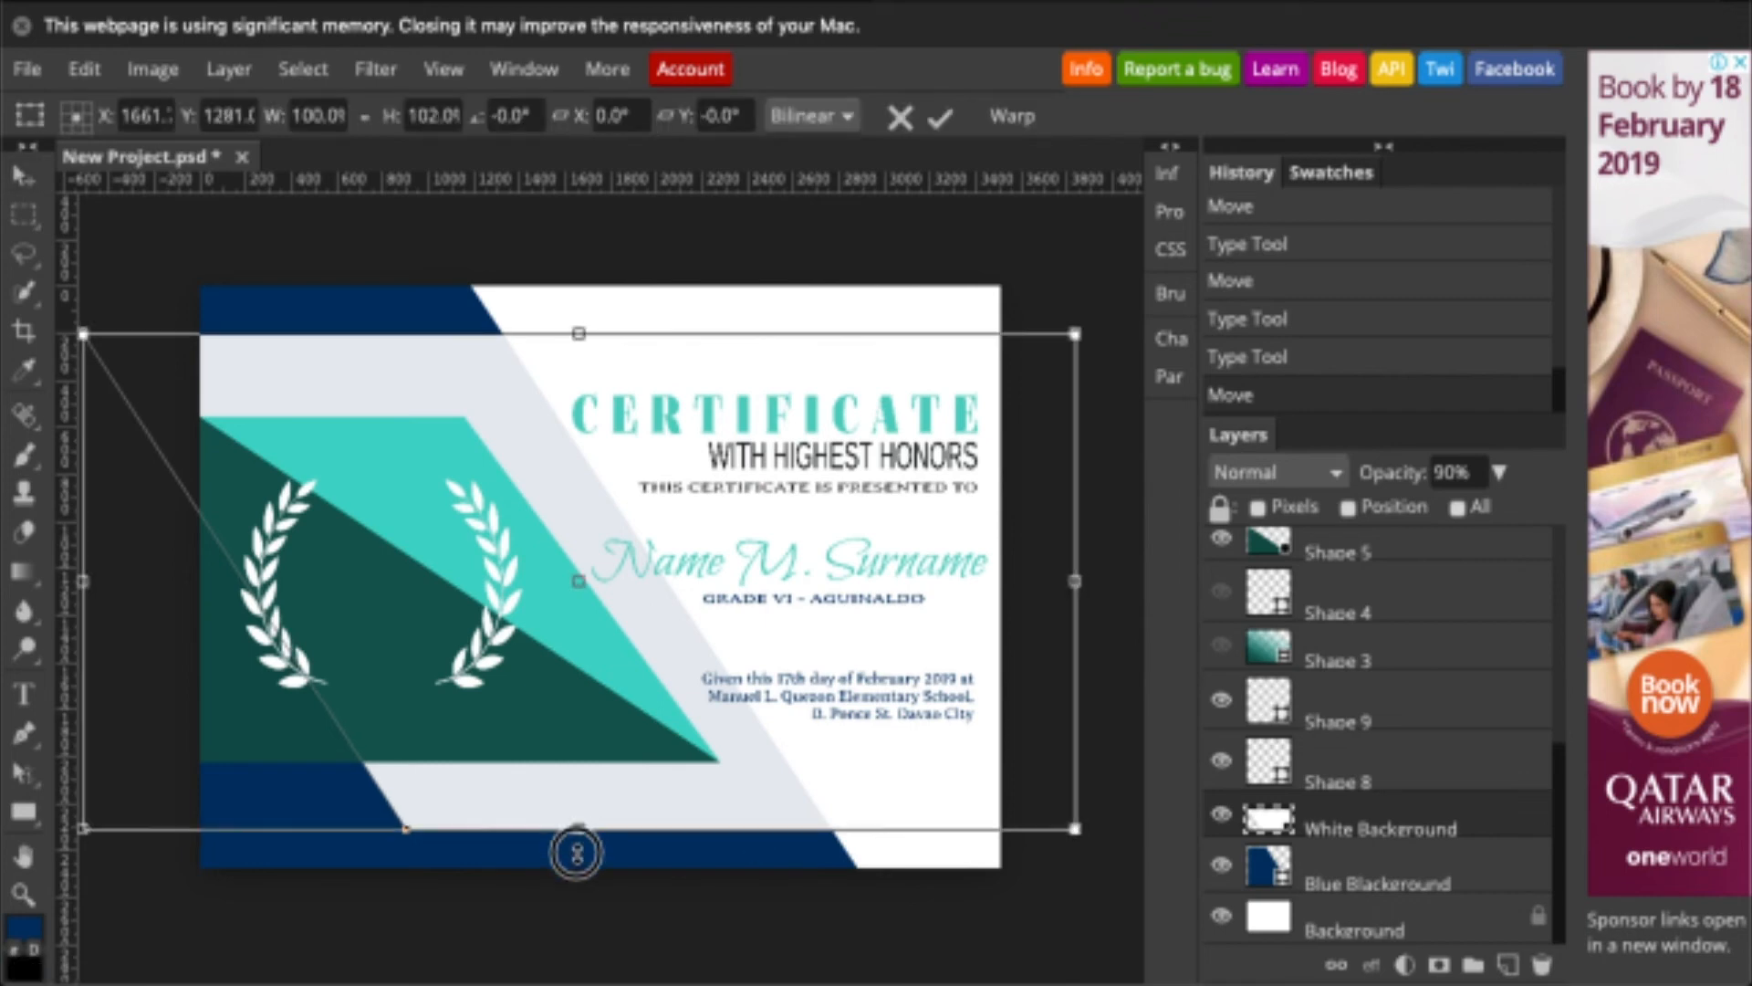
pyautogui.moveTo(575, 830); pyautogui.dragTo(575, 851)
pyautogui.press('Return')
# - Start a new 'Adviser' text box at the certificate's lower left
pyautogui.press('t')
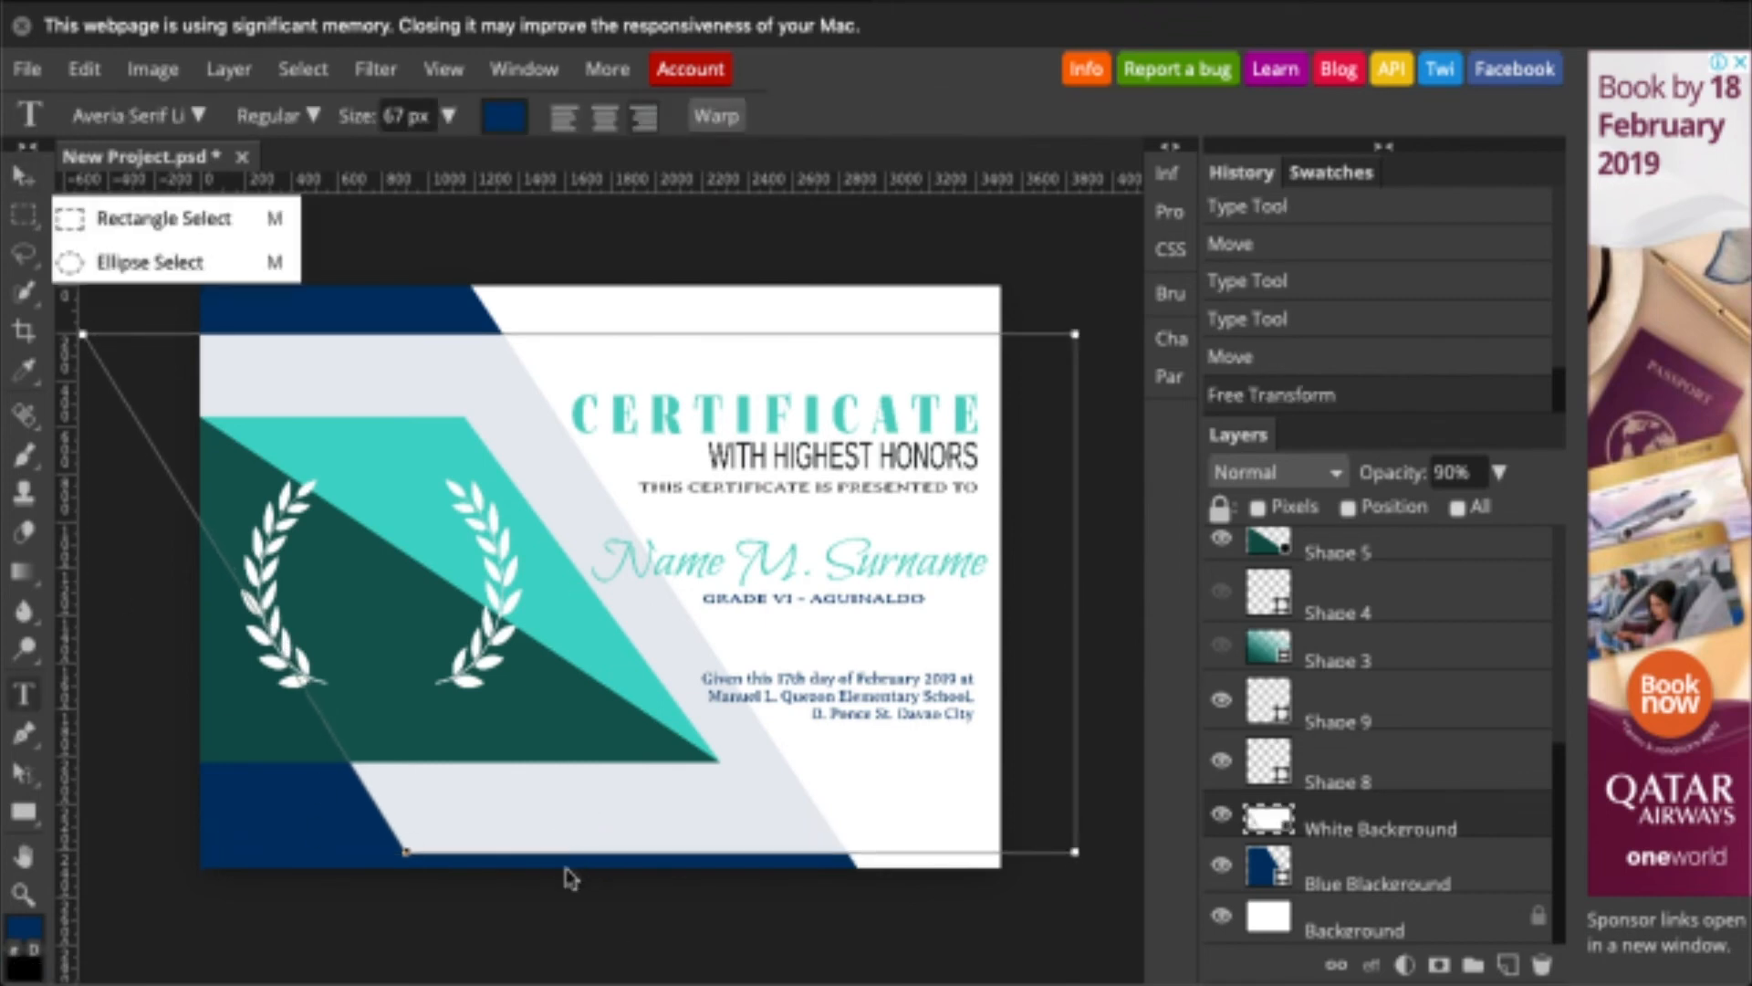
pyautogui.scroll(5, 1363, 682)
pyautogui.click(1362, 561)
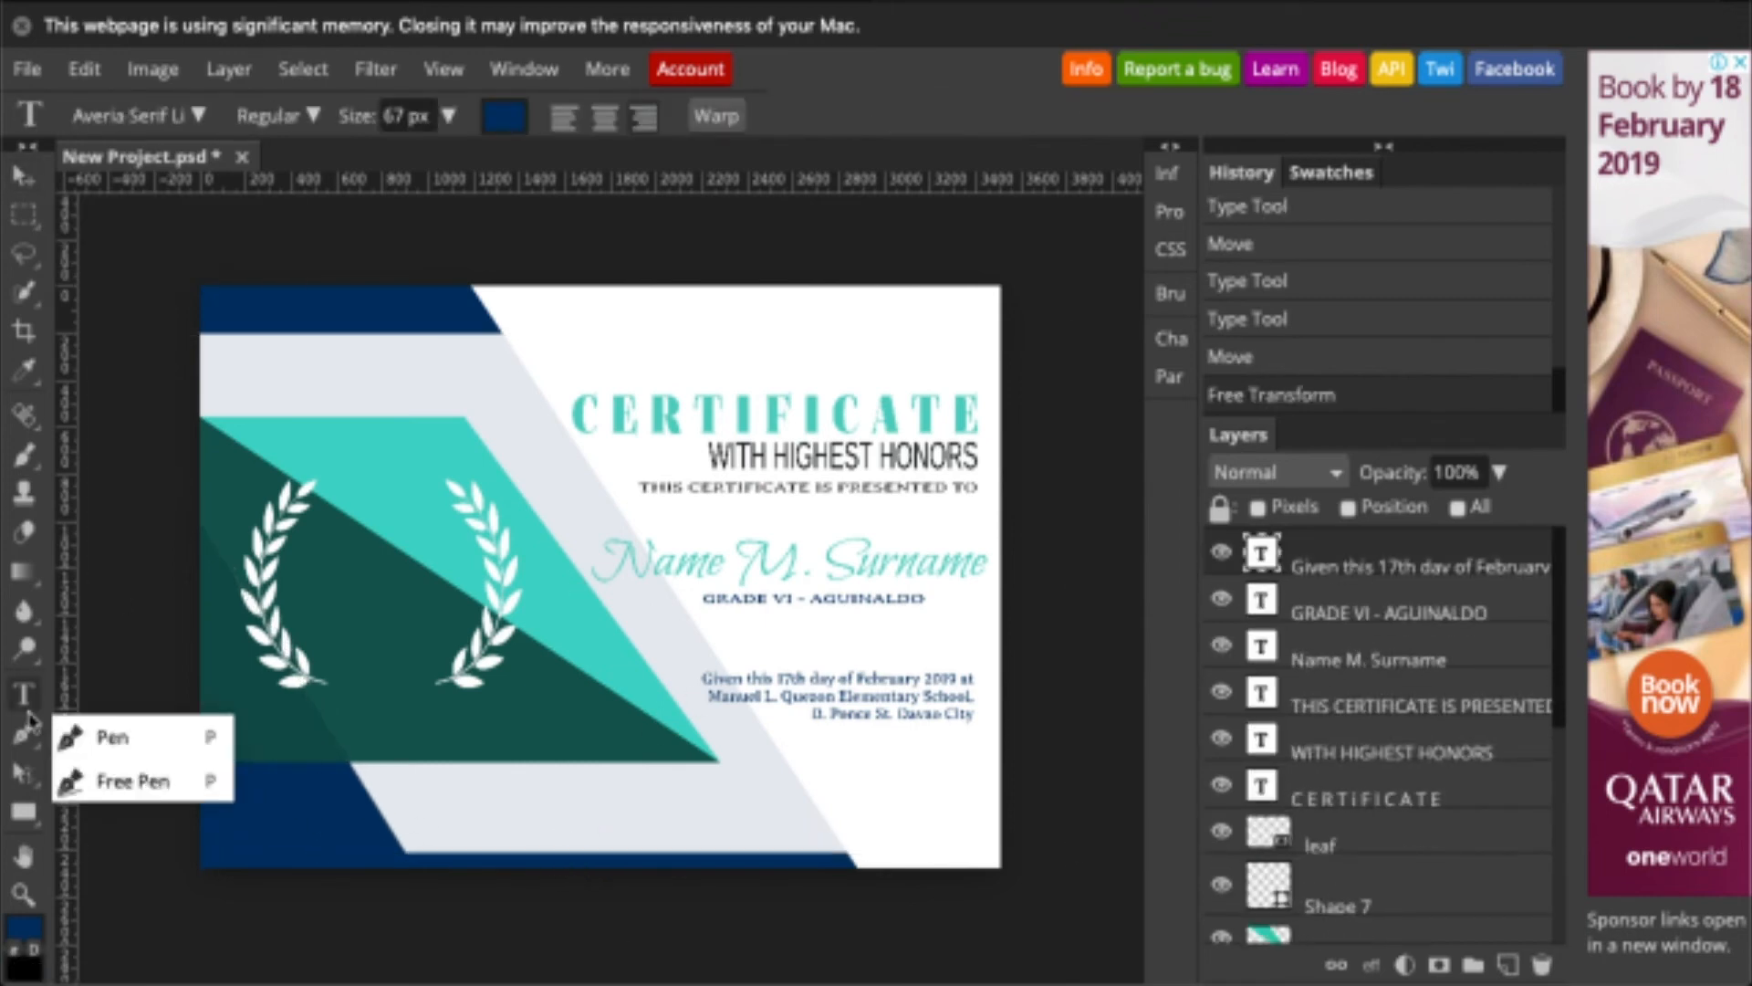
pyautogui.click(482, 833)
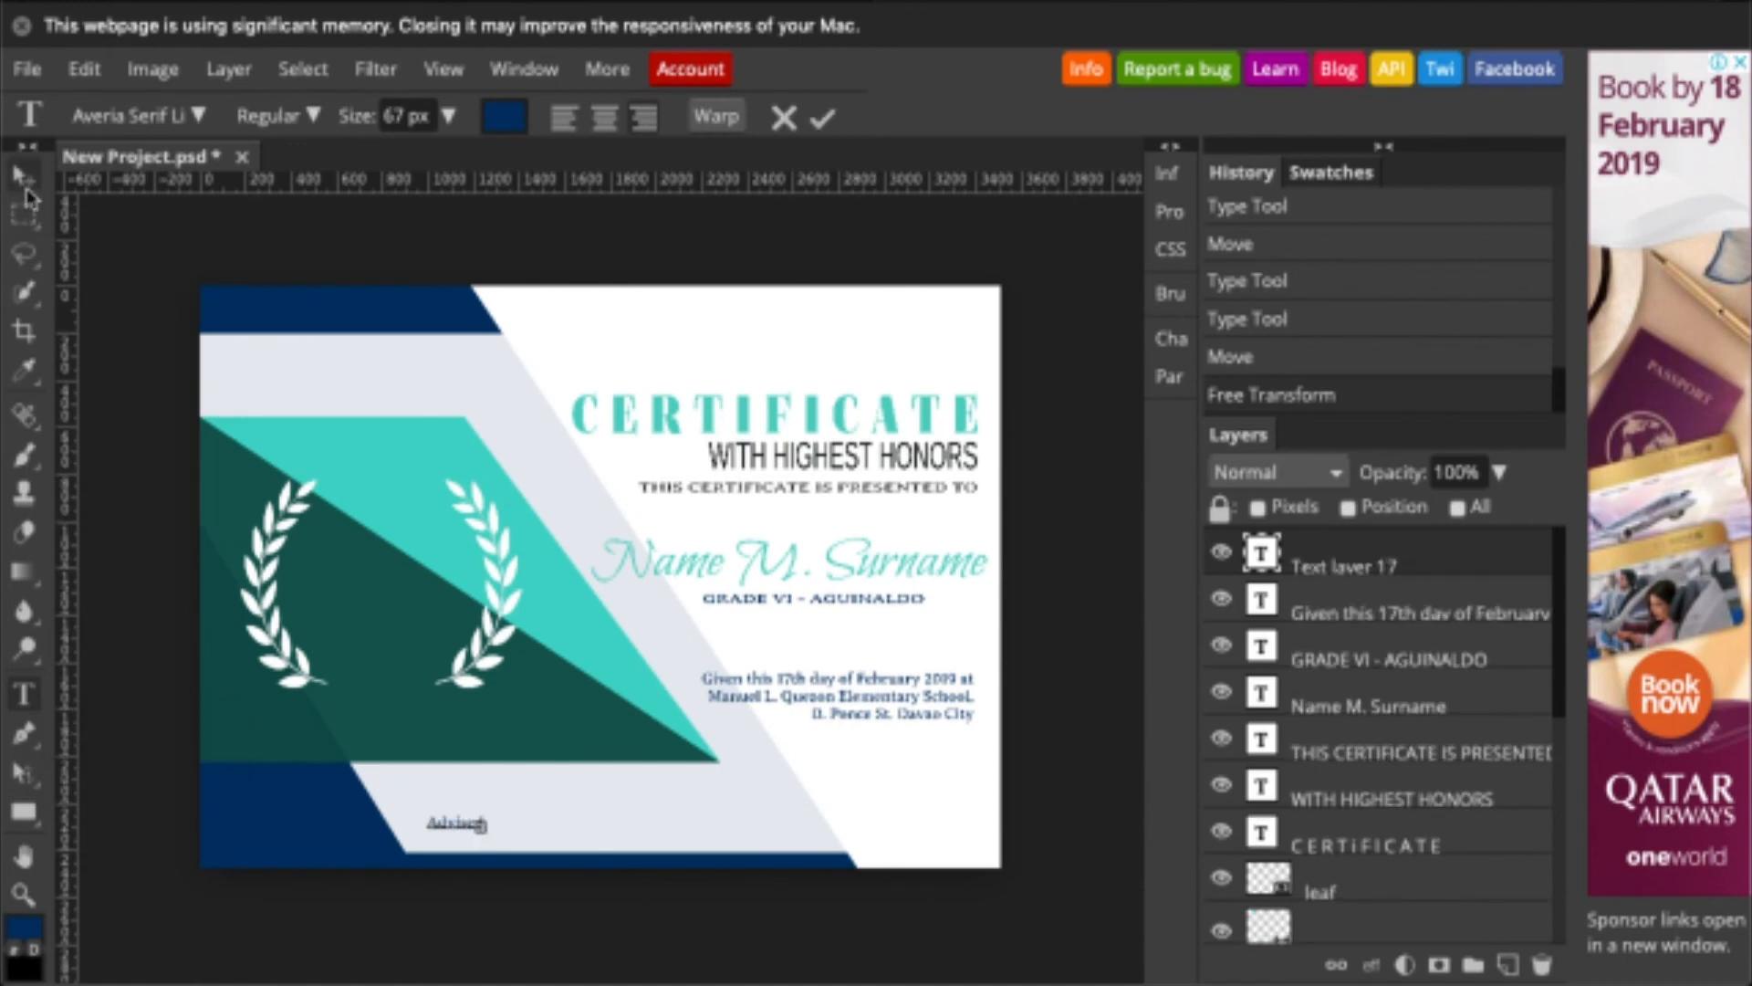
# - Position the Adviser label and duplicate it to create the Principal label
pyautogui.click(23, 177)
pyautogui.moveTo(455, 822); pyautogui.dragTo(914, 834)
pyautogui.rightClick(1278, 575)
pyautogui.click(1168, 316)
pyautogui.press('t')
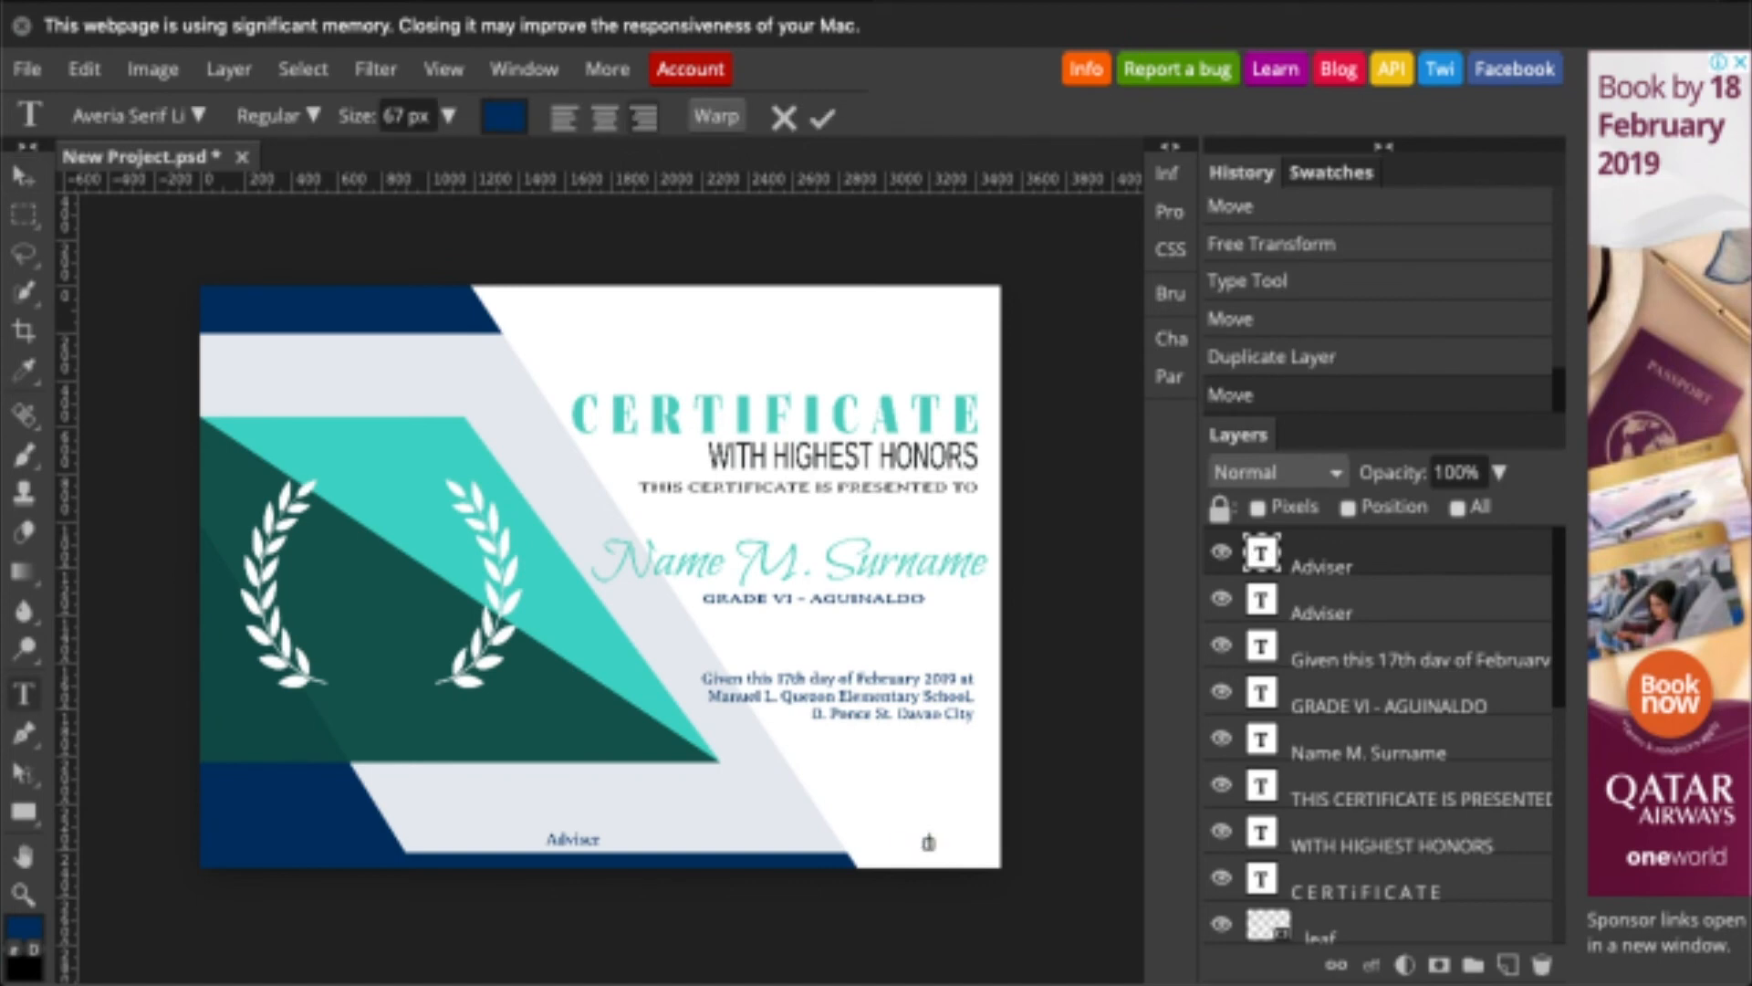
pyautogui.click(22, 182)
# - Zoom in on the Adviser label and switch to the Line tool
pyautogui.click(24, 693)
pyautogui.rightClick(24, 573)
pyautogui.rightClick(24, 813)
pyautogui.click(119, 871)
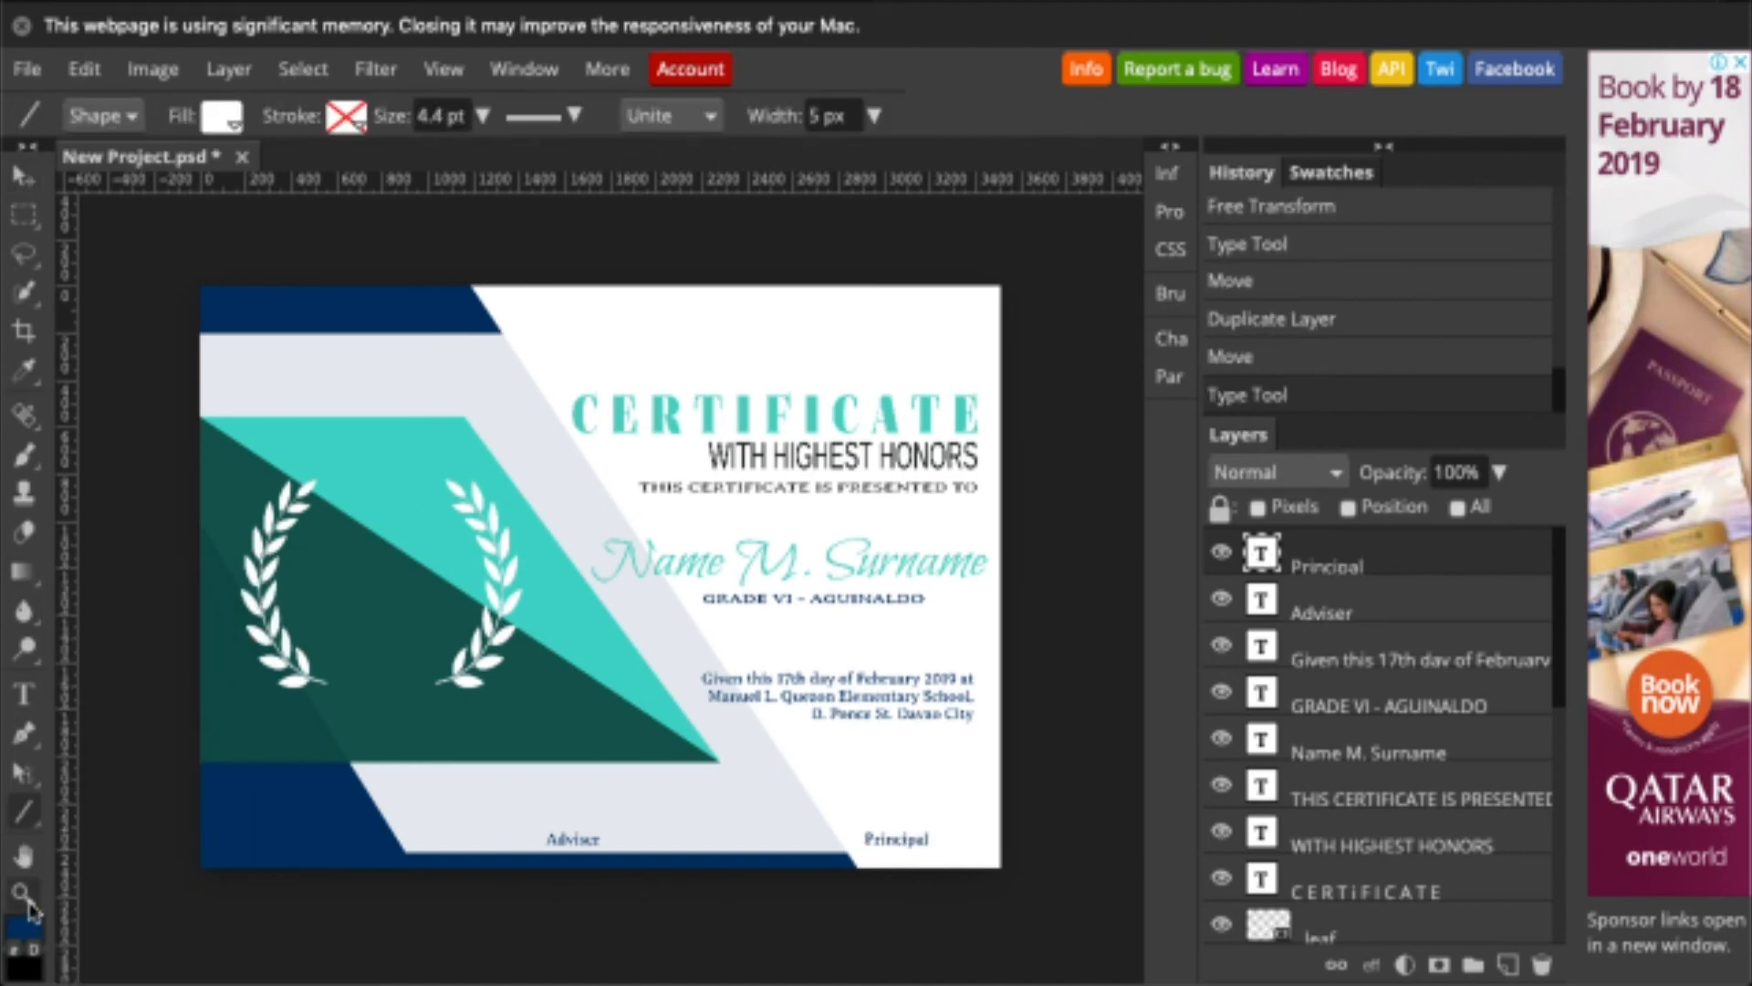
pyautogui.click(26, 896)
pyautogui.click(563, 836)
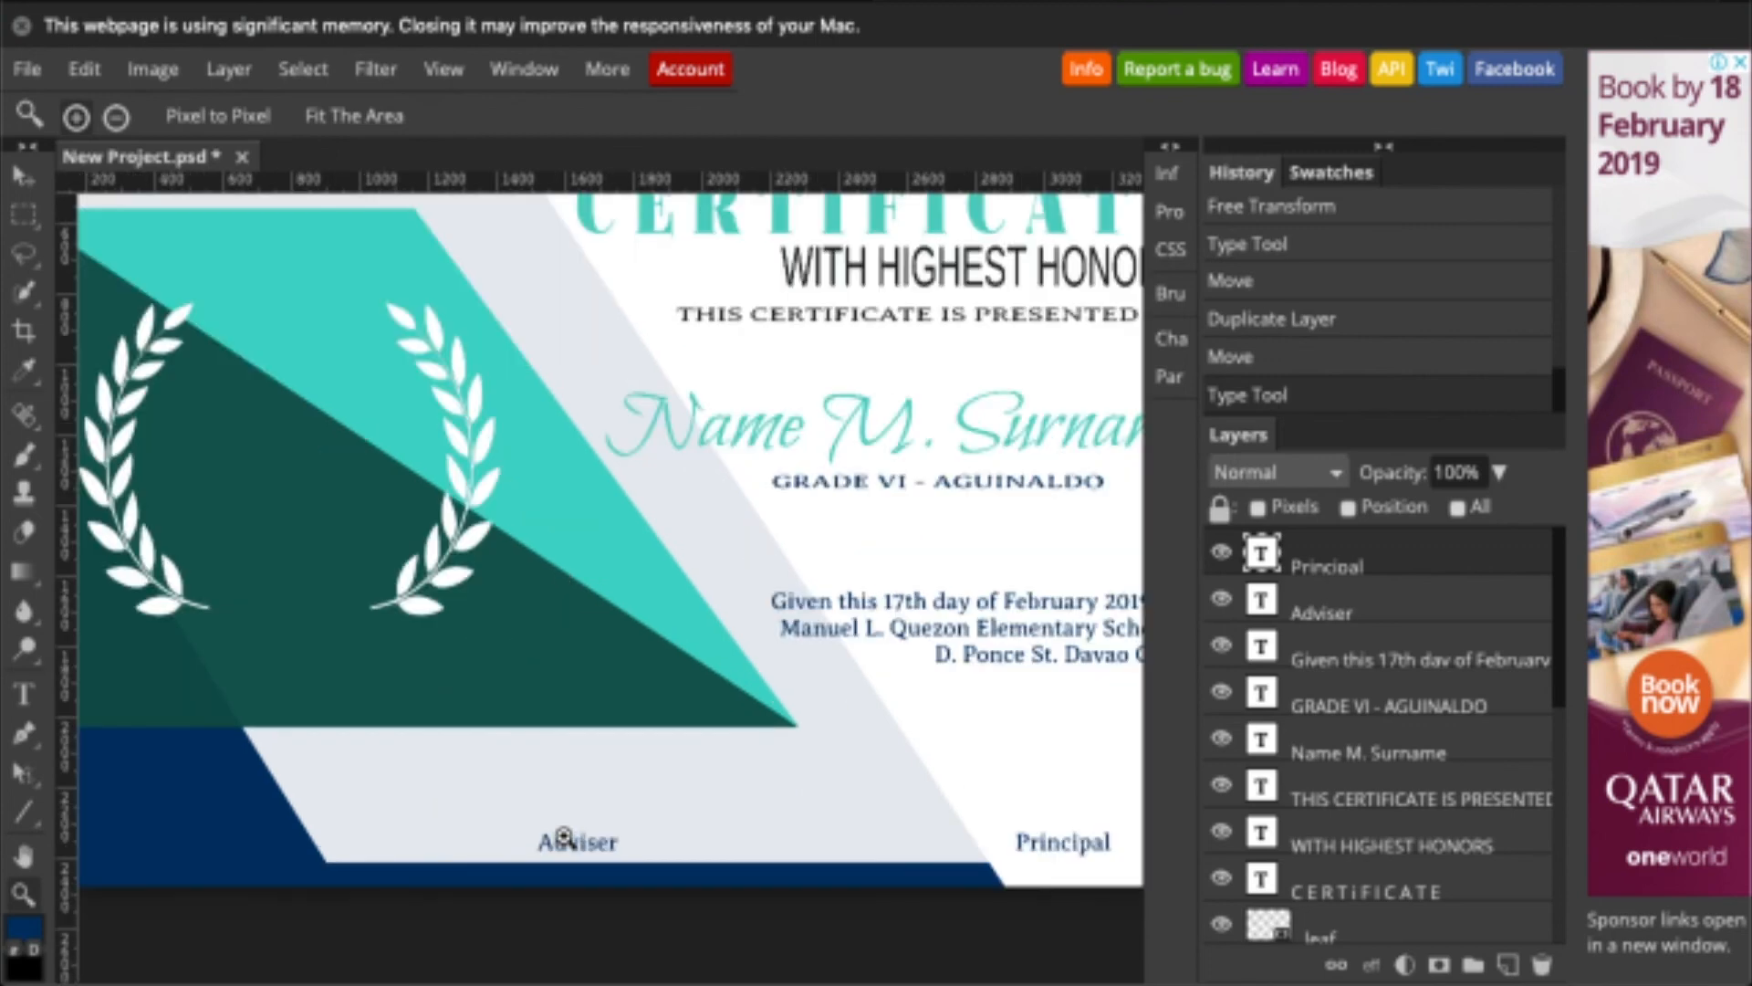
pyautogui.click(564, 836)
pyautogui.click(45, 773)
pyautogui.click(117, 868)
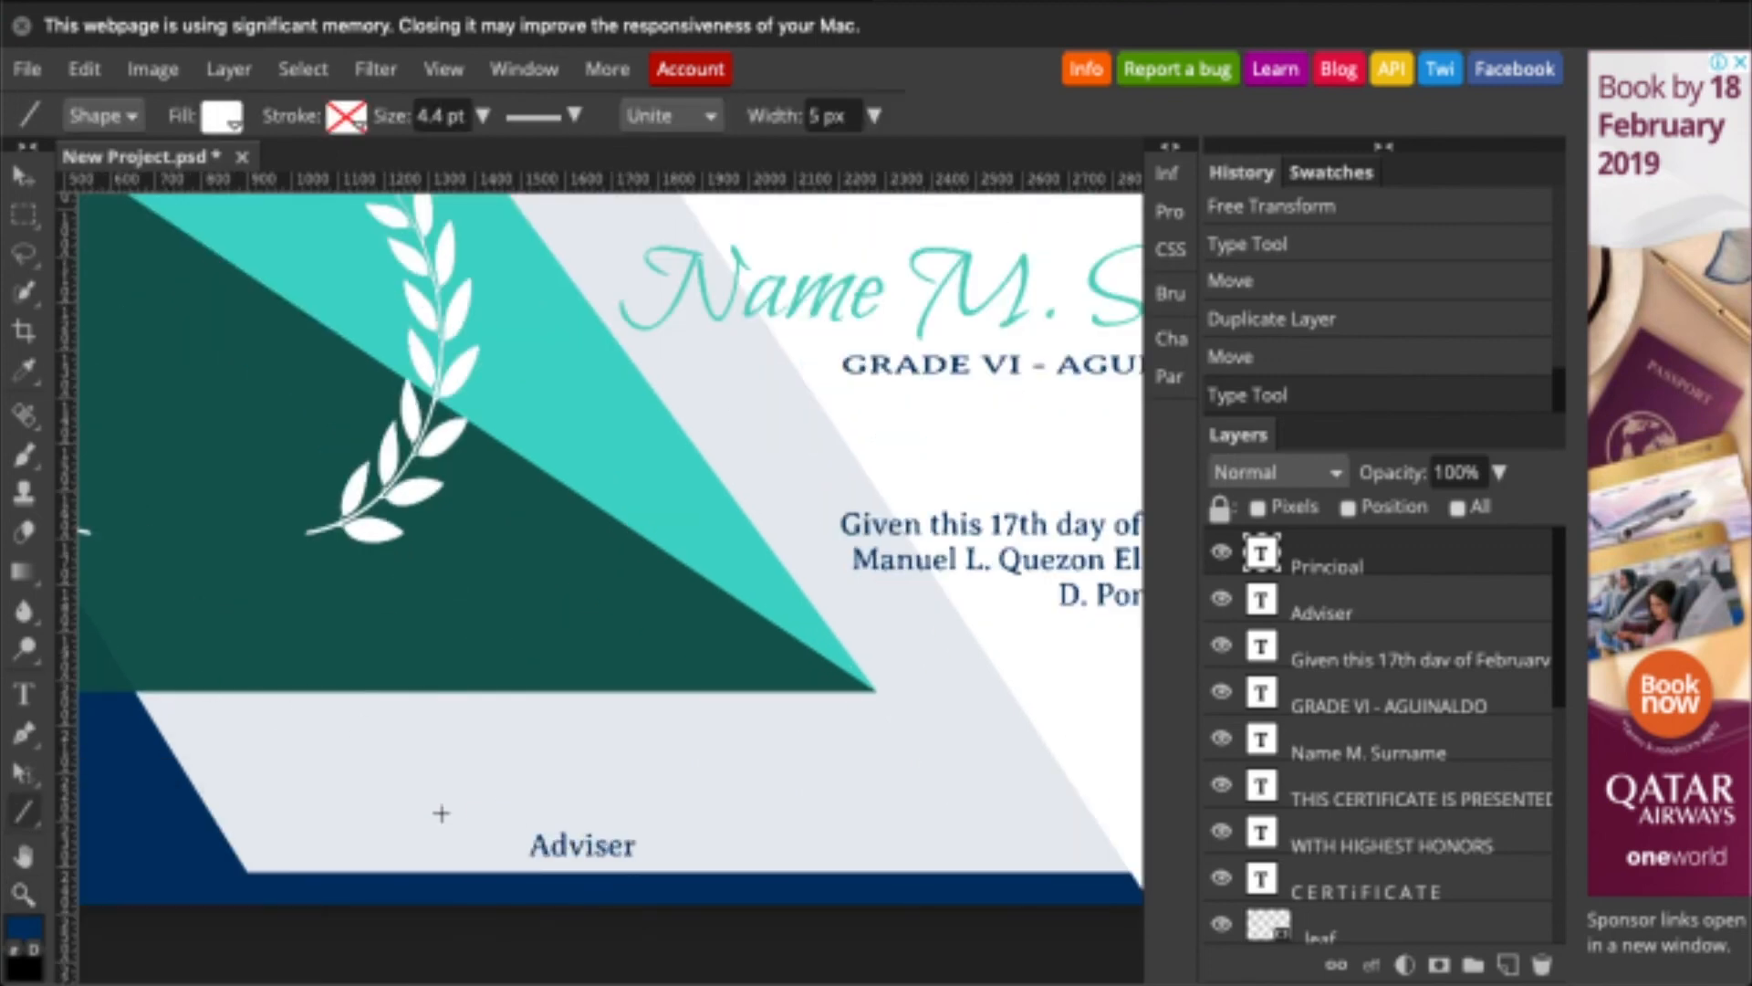
# - Draw a dark blue #00336a horizontal line above the Adviser caption
pyautogui.click(222, 116)
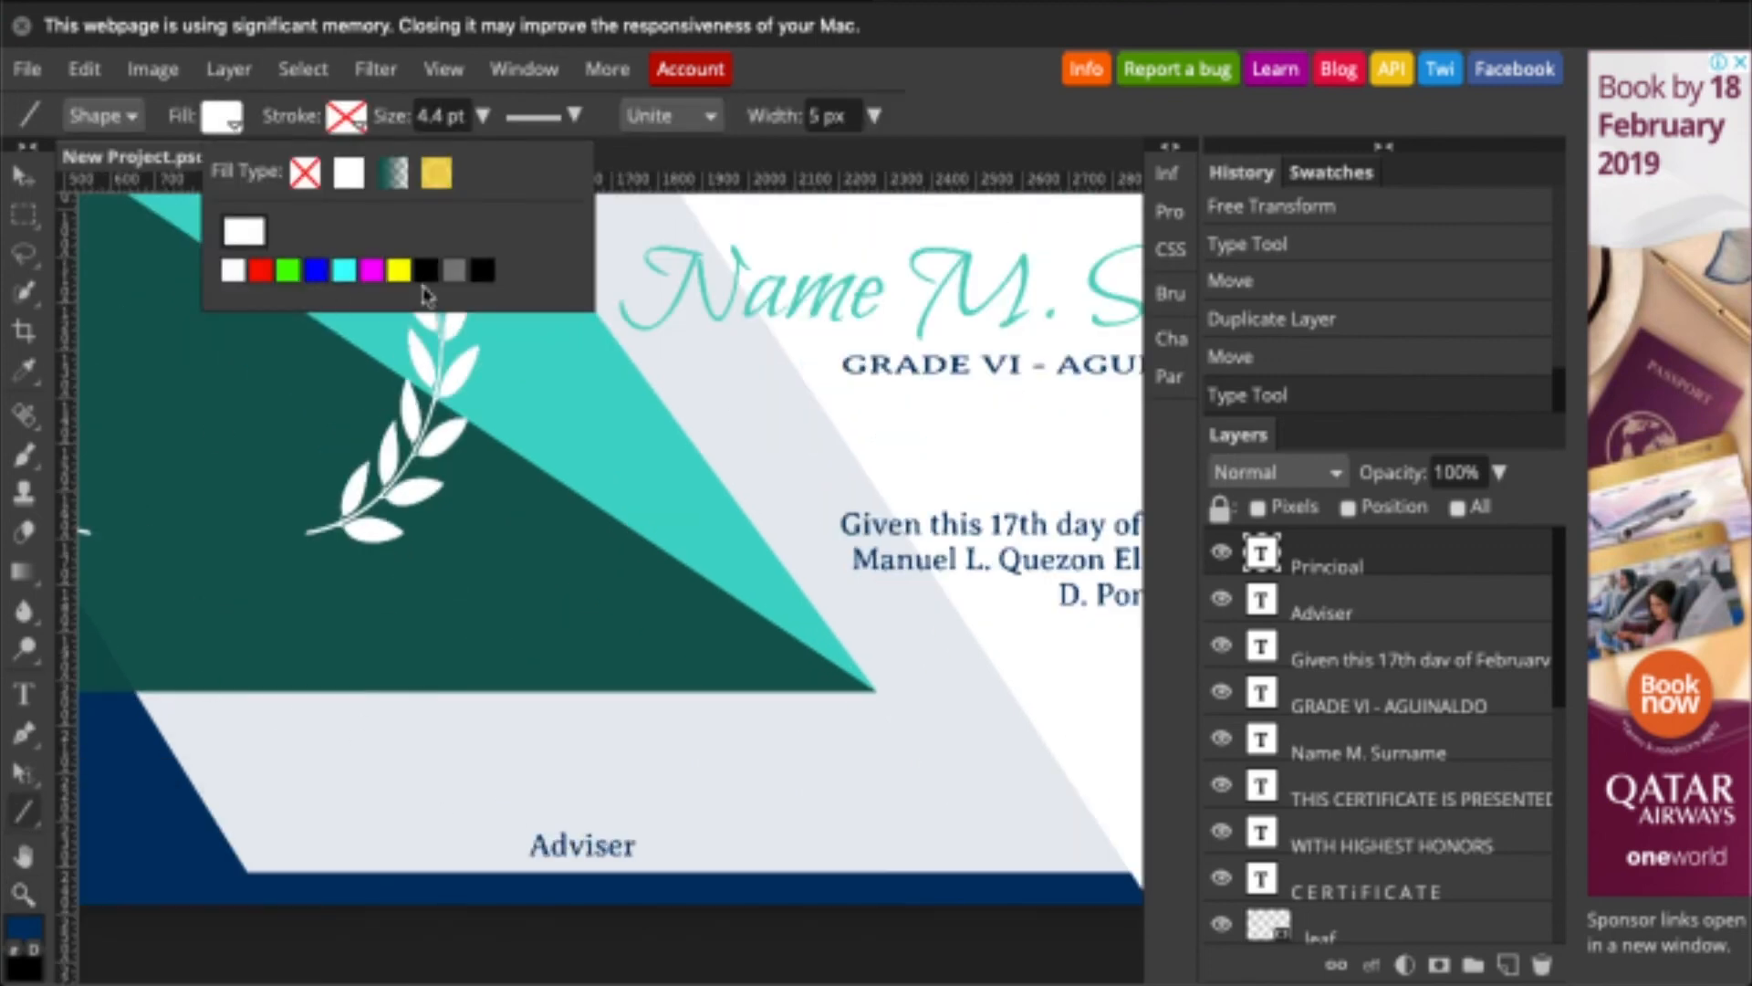
pyautogui.click(425, 271)
pyautogui.click(24, 933)
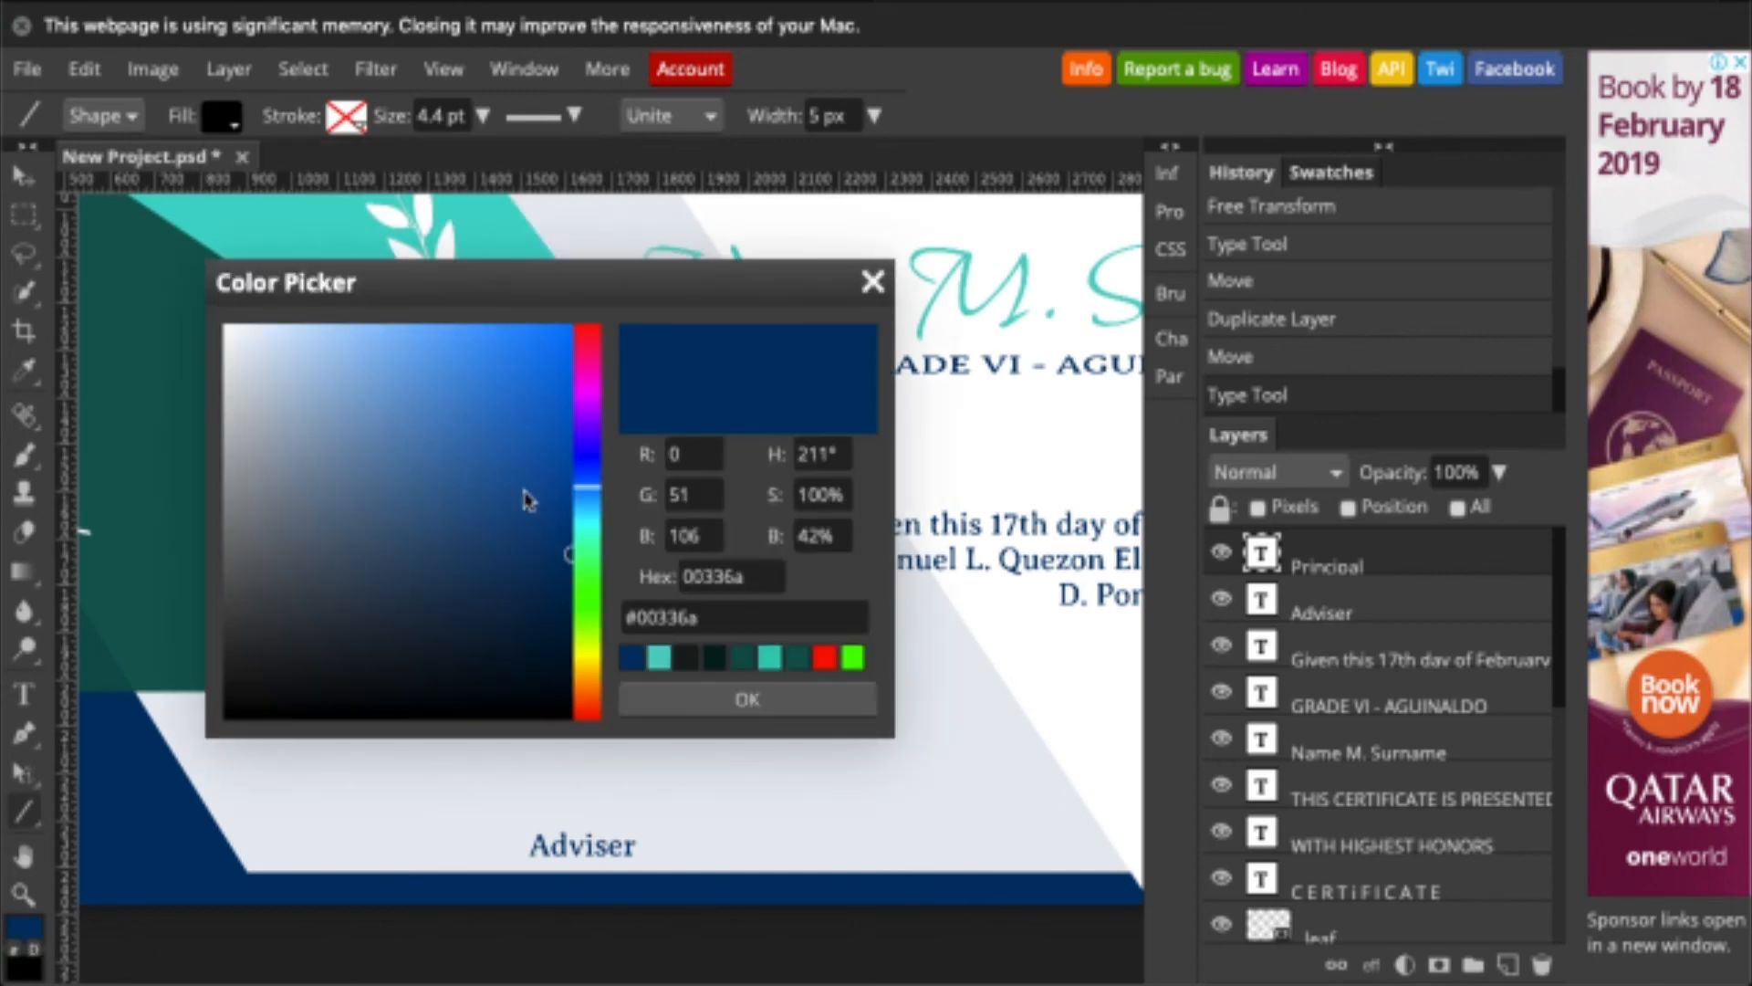
pyautogui.press('Escape')
pyautogui.click(222, 118)
pyautogui.click(240, 236)
pyautogui.click(631, 659)
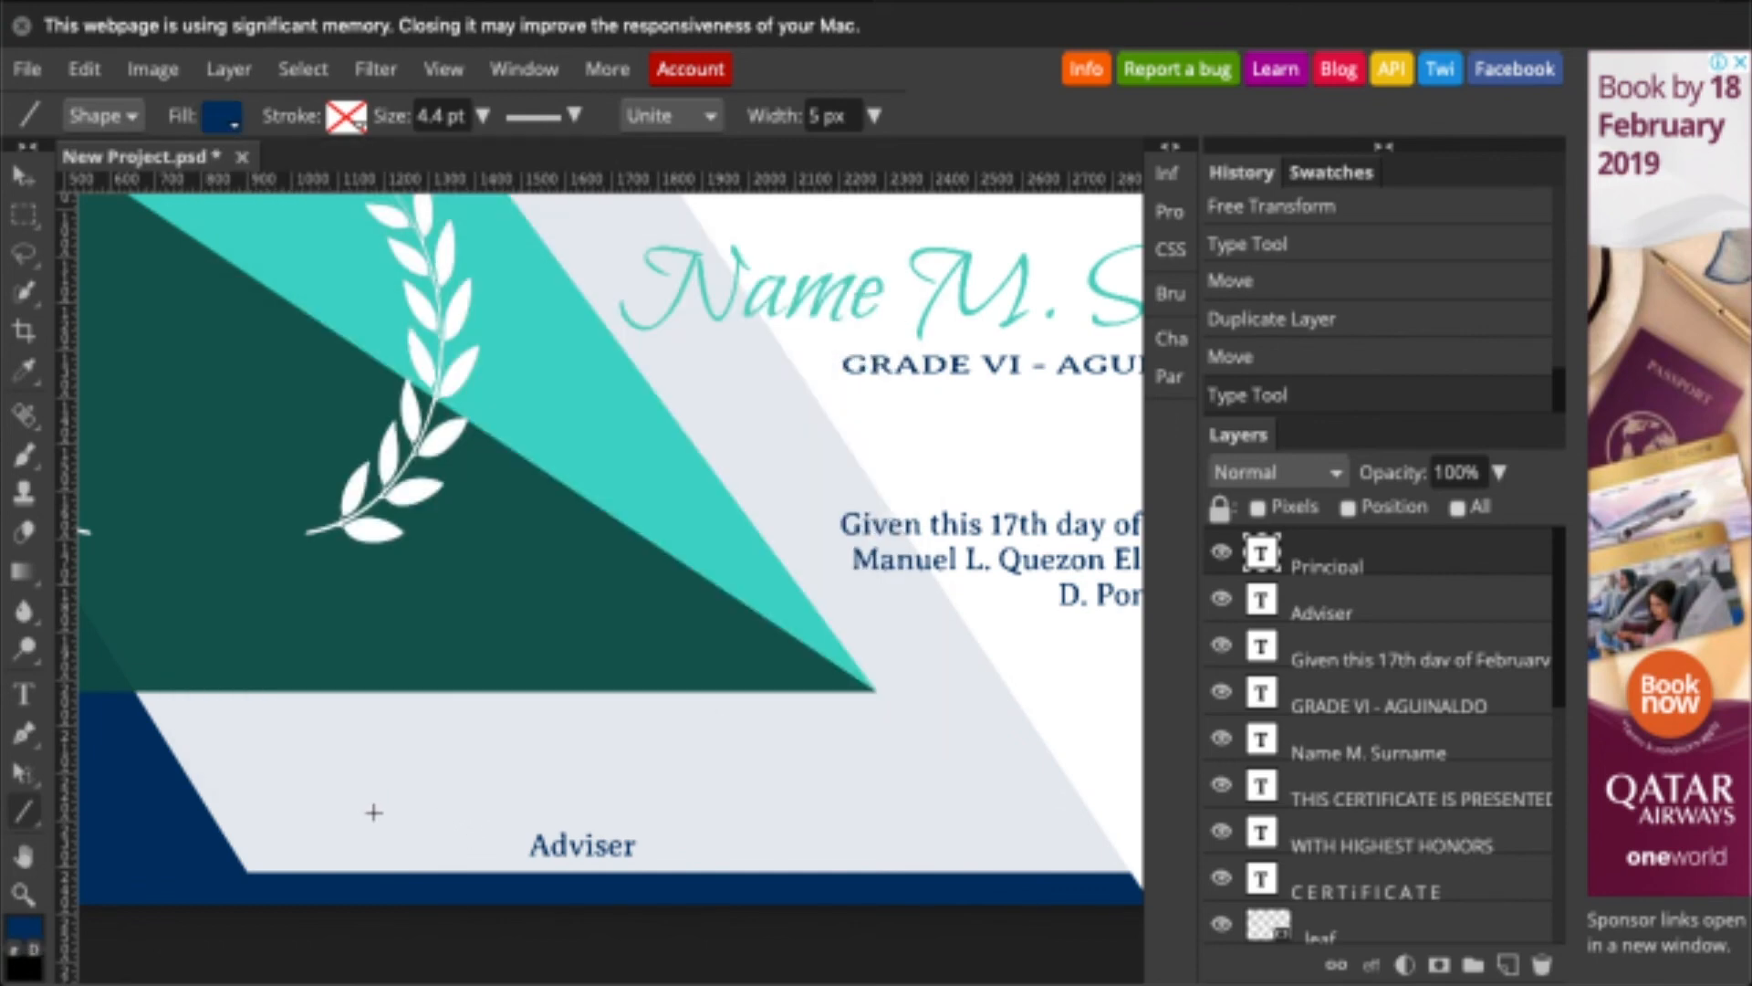
pyautogui.moveTo(374, 812)
pyautogui.mouseDown()
pyautogui.moveTo(743, 814)
pyautogui.moveTo(776, 830)
pyautogui.mouseUp()
# - Type the adviser's full name in capitals and place it on the line
pyautogui.press('t')
pyautogui.click(568, 784)
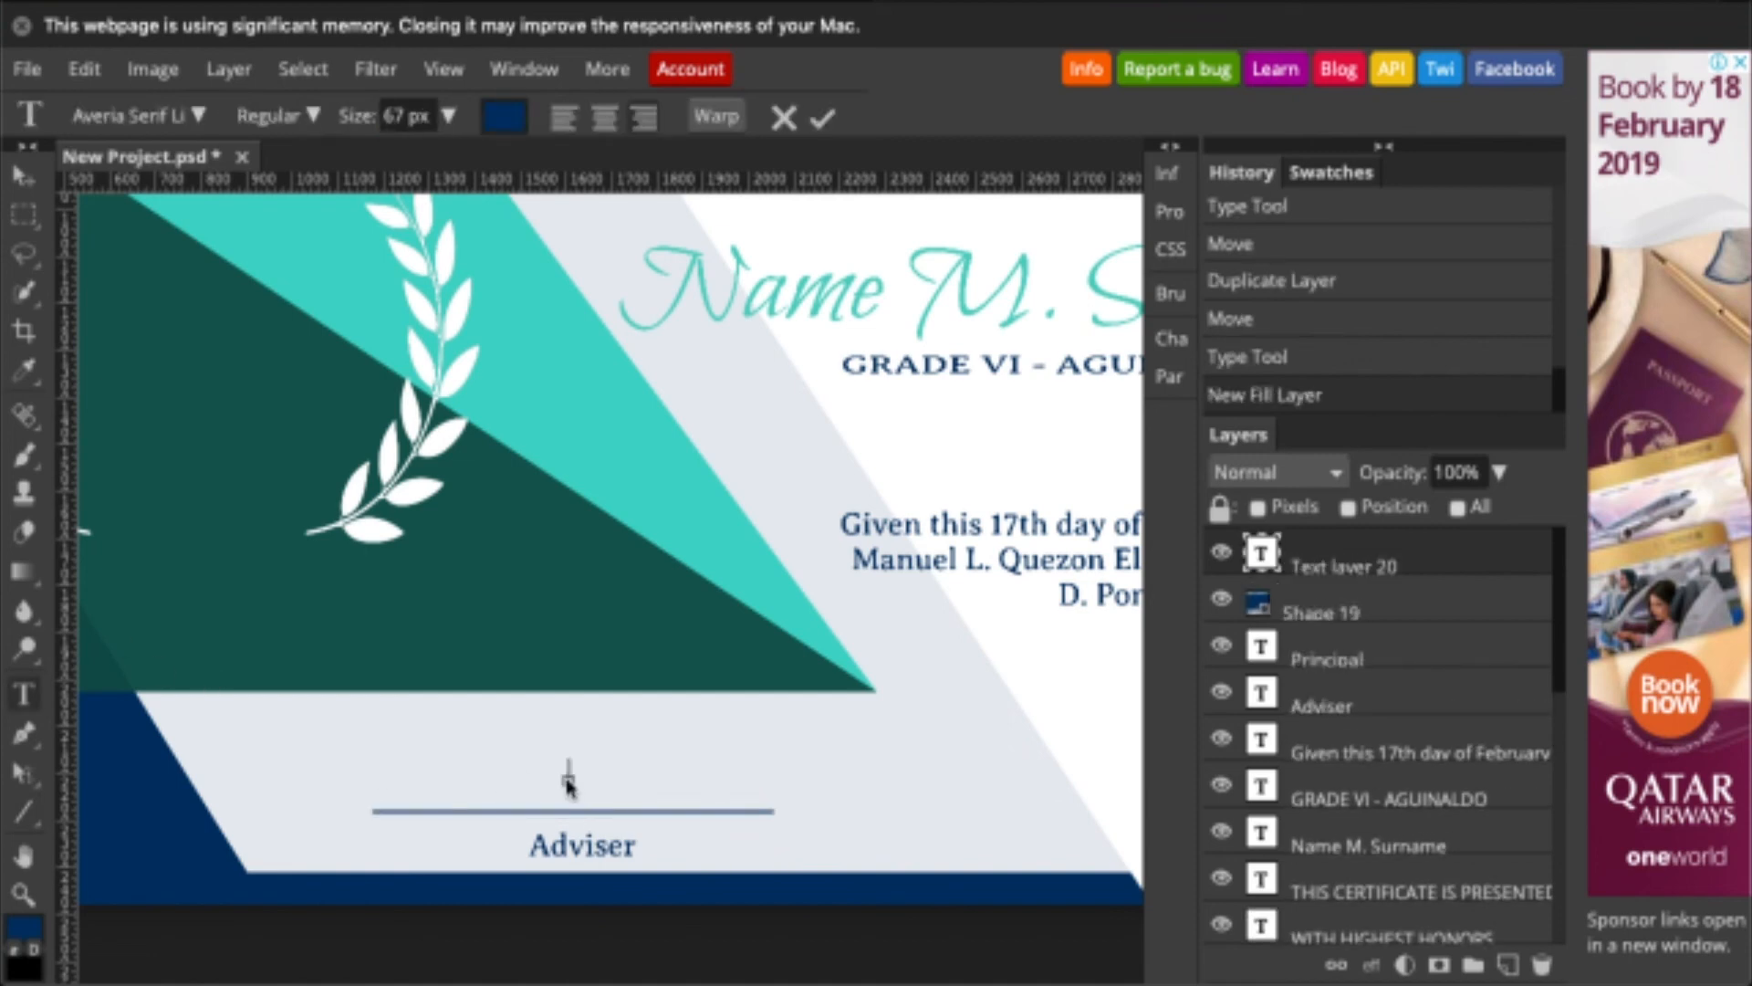
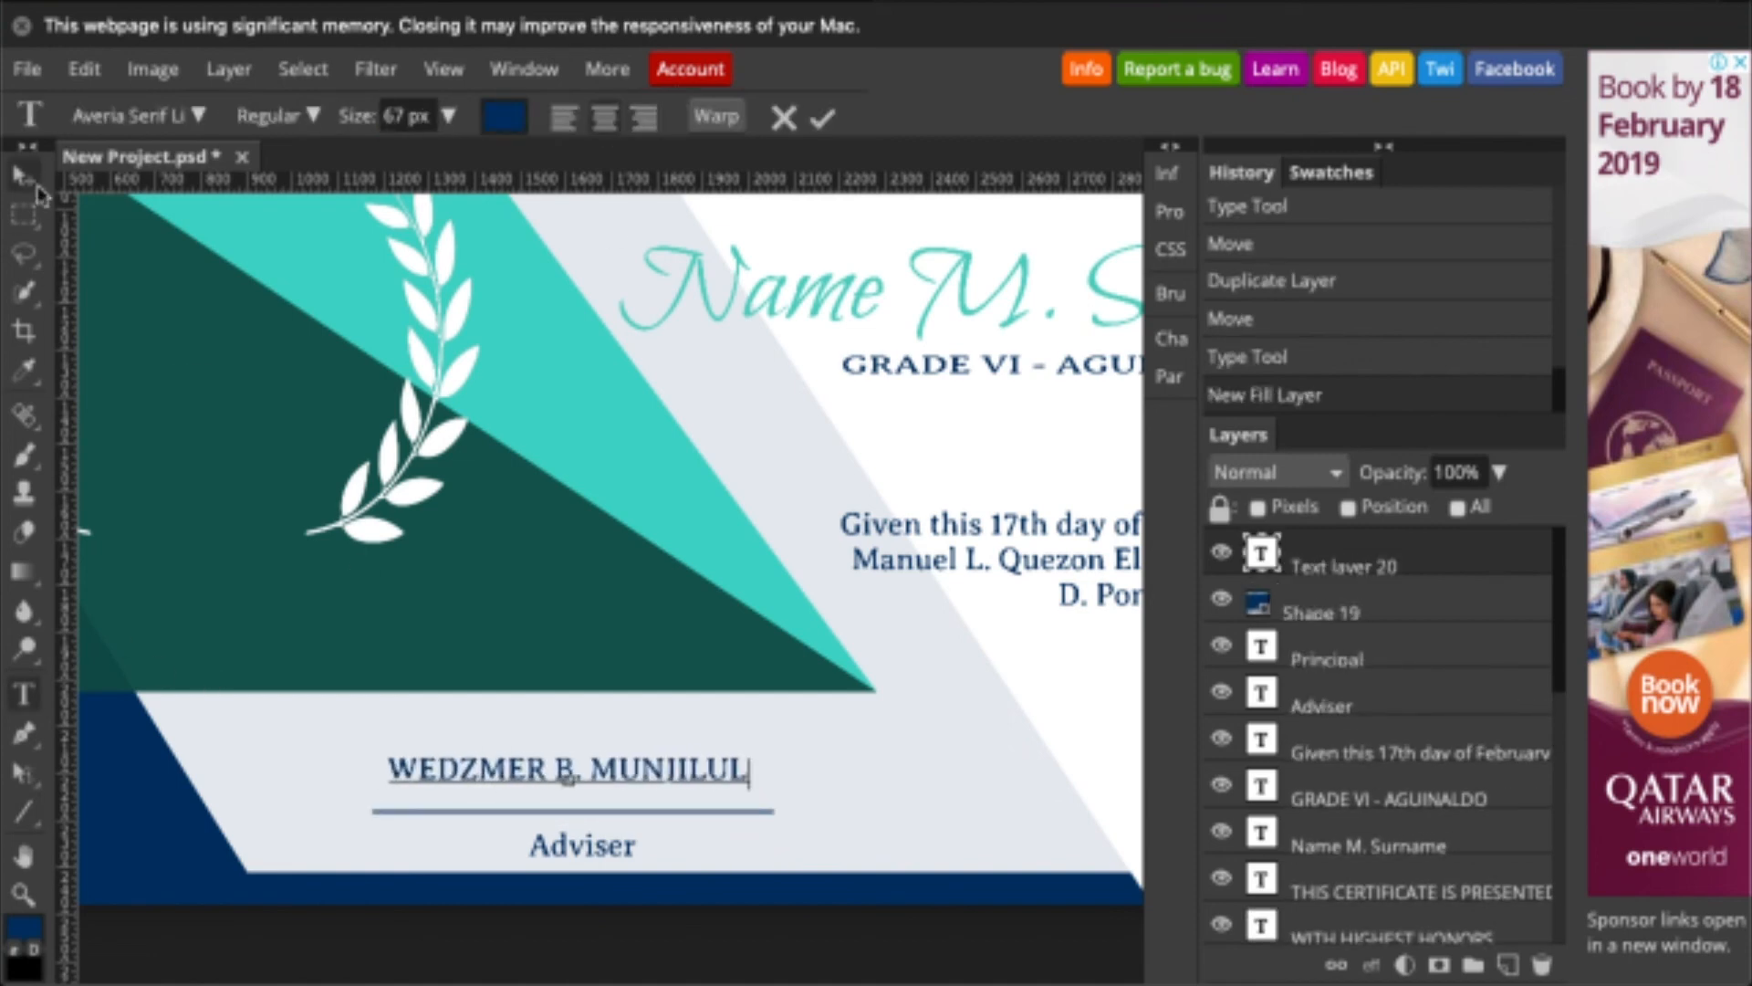
pyautogui.click(31, 182)
pyautogui.moveTo(567, 781); pyautogui.dragTo(1031, 787)
# - Duplicate the name and line, move them above Principal, and retype the principal's full name
pyautogui.keyDown('shift'); pyautogui.click(1295, 616); pyautogui.keyUp('shift')
pyautogui.rightClick(1296, 617)
pyautogui.click(1341, 313)
pyautogui.hscroll(3, 1032, 784)
pyautogui.moveTo(724, 743); pyautogui.dragTo(981, 746)
pyautogui.doubleClick(932, 743)
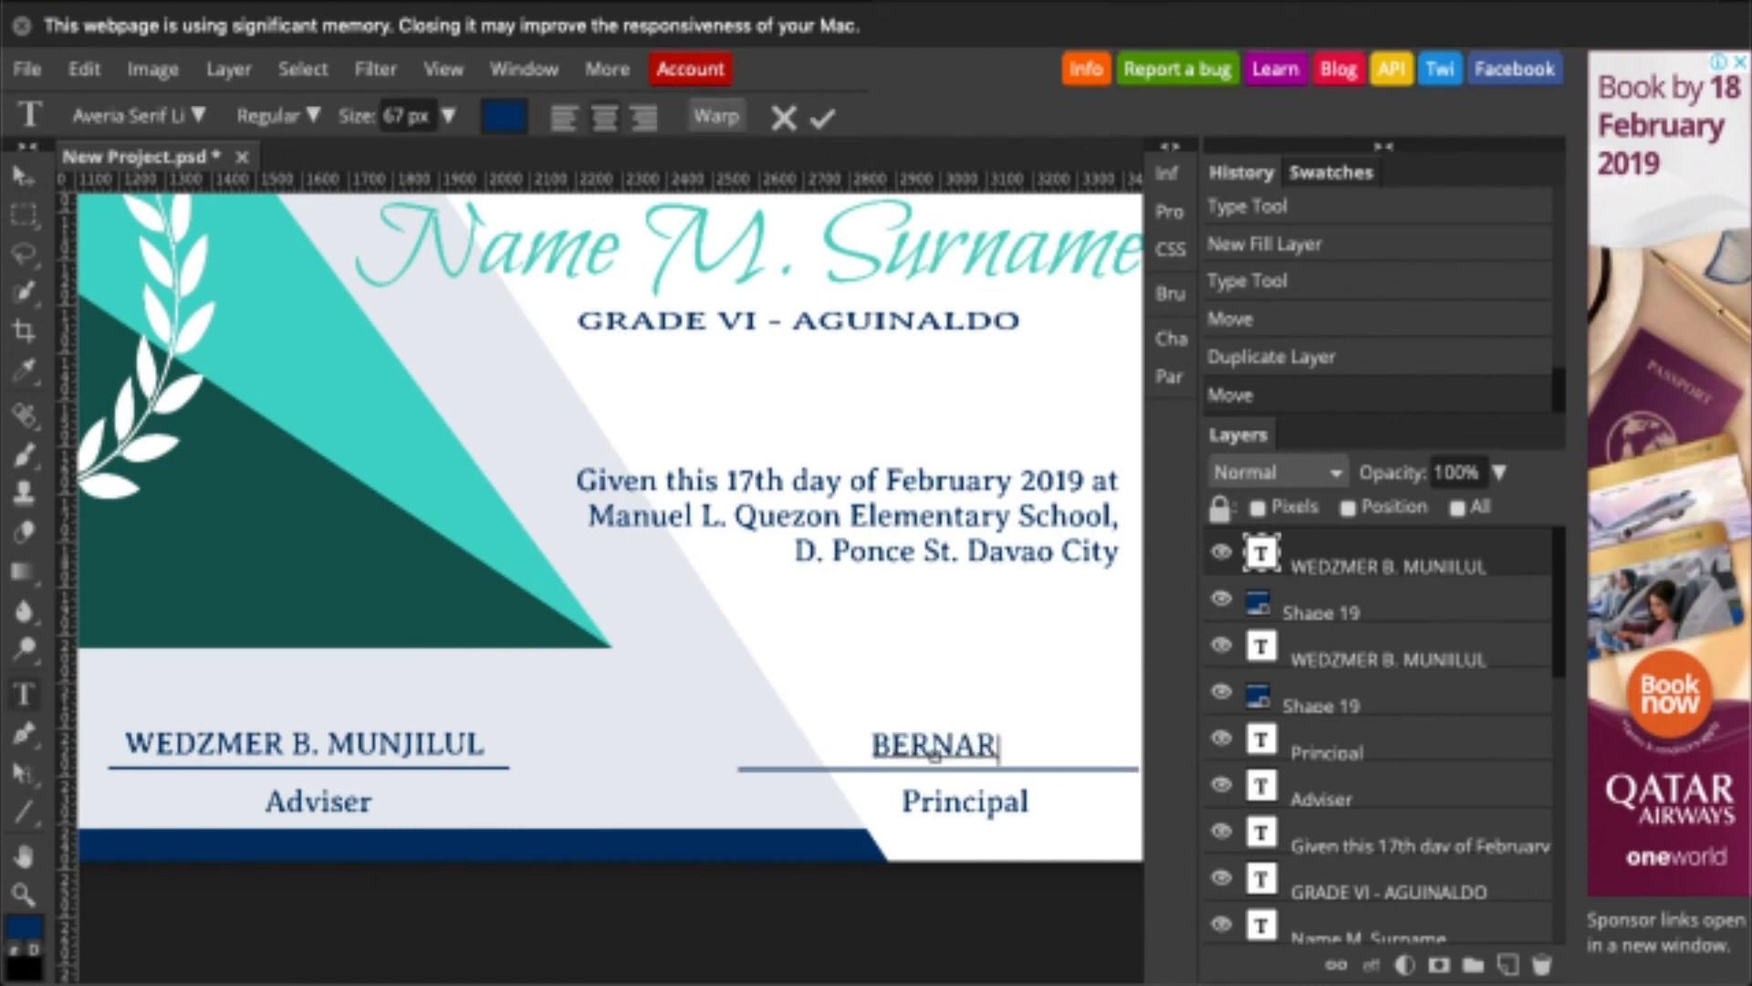
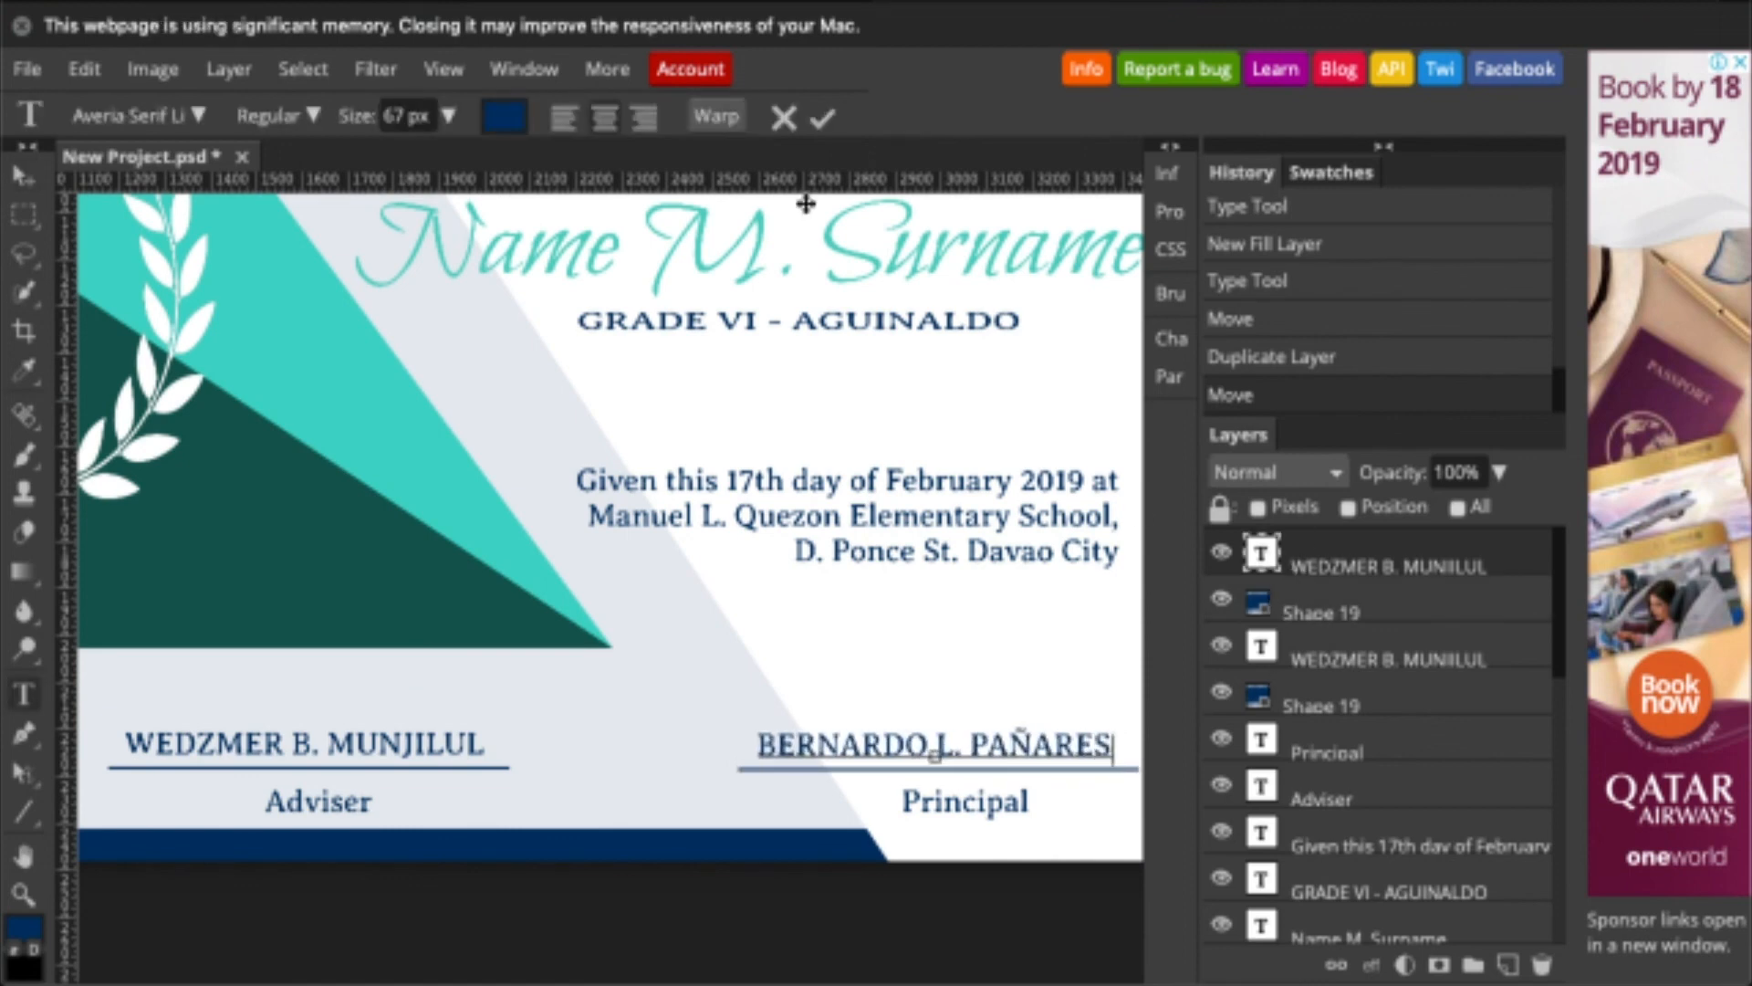
pyautogui.click(823, 116)
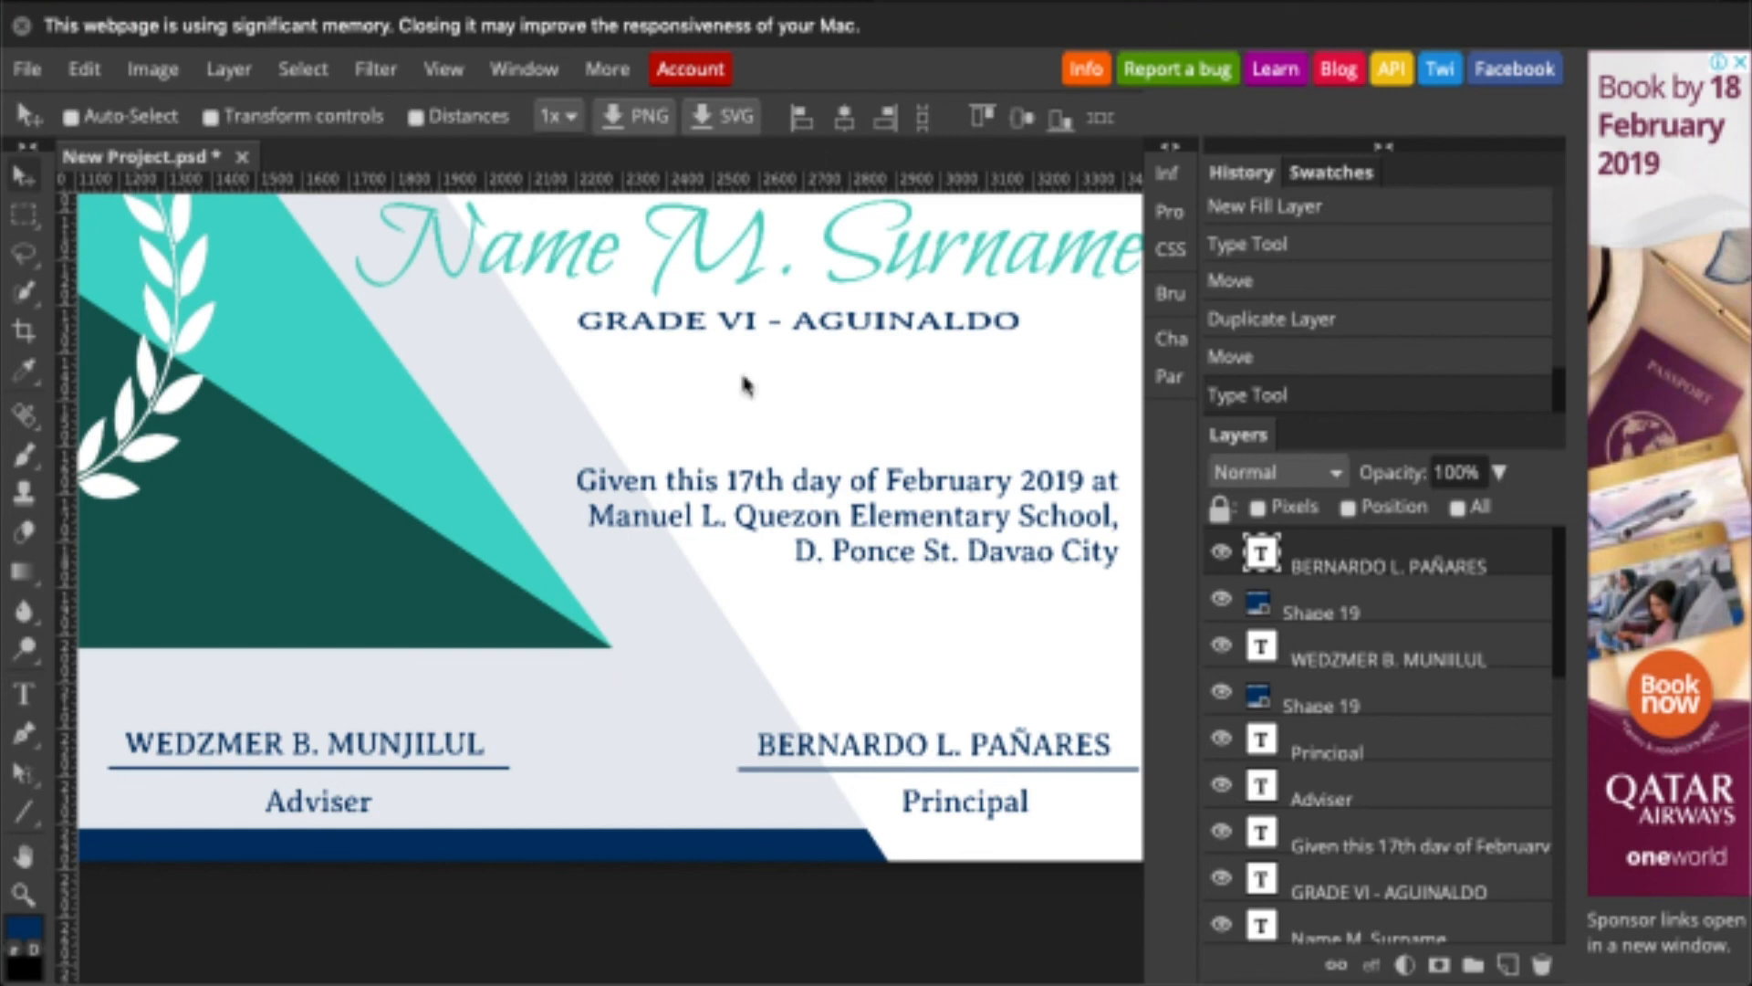
# - Add a horizontal guide, fit the whole certificate in view, then hide guides
pyautogui.moveTo(669, 192); pyautogui.dragTo(657, 782)
pyautogui.click(25, 894)
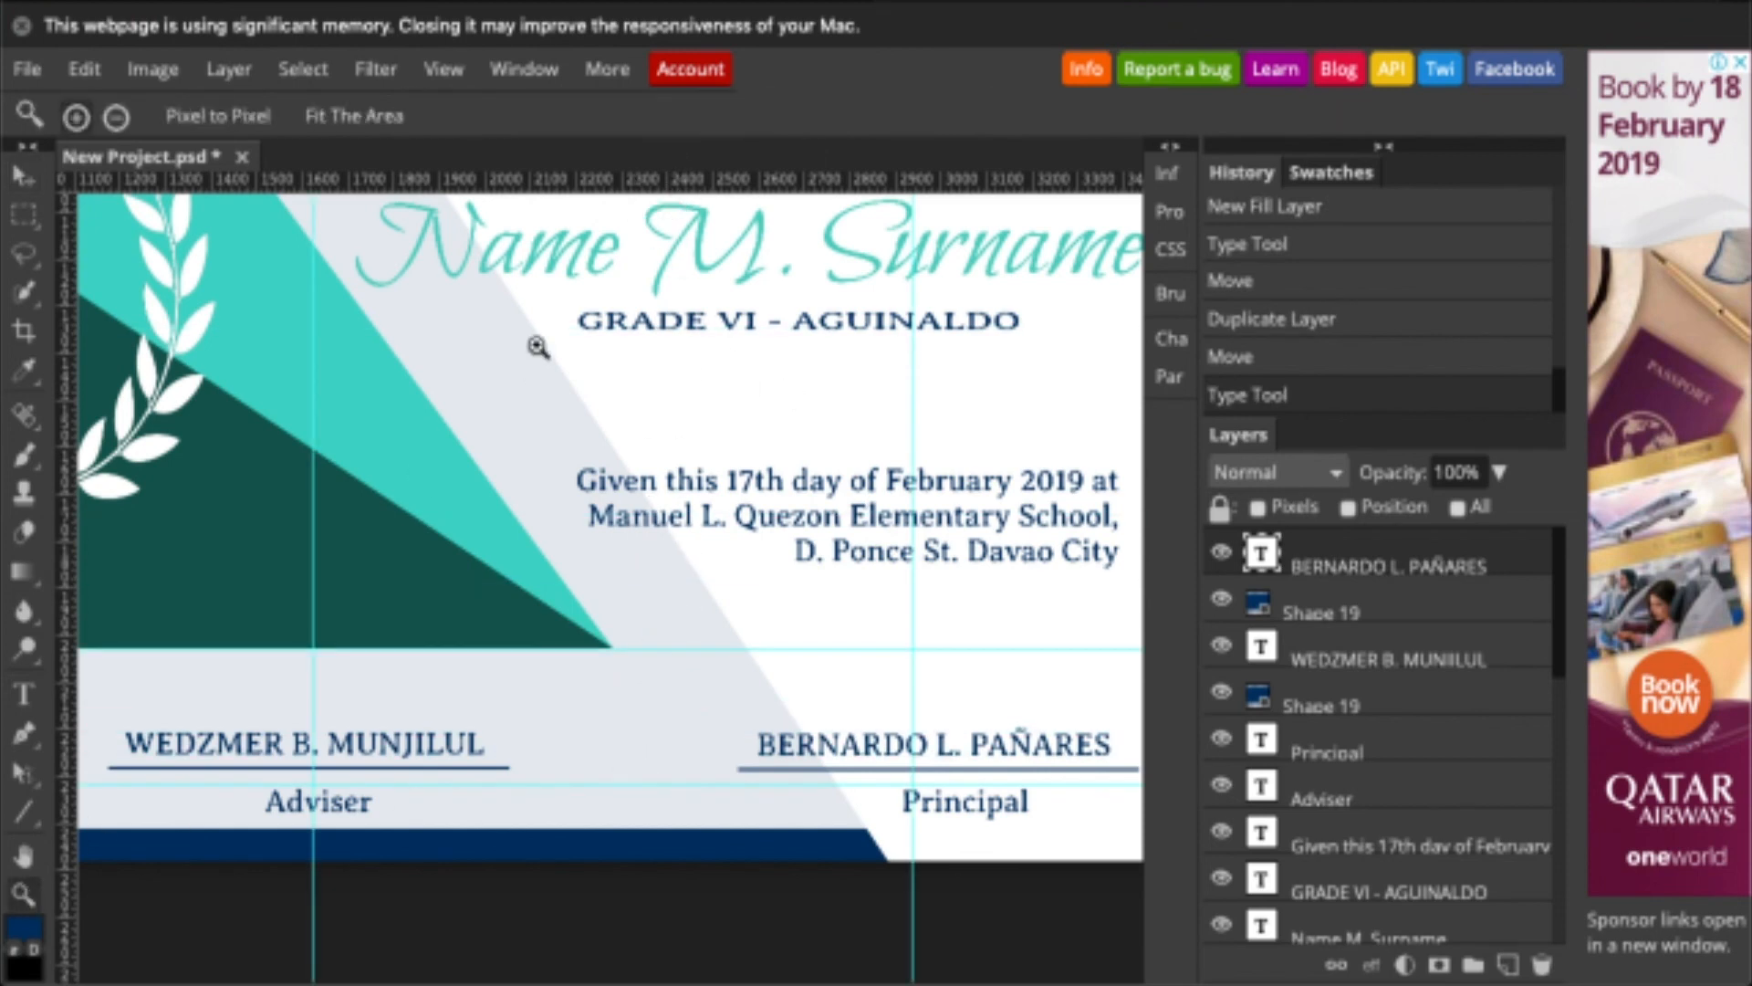
pyautogui.click(351, 116)
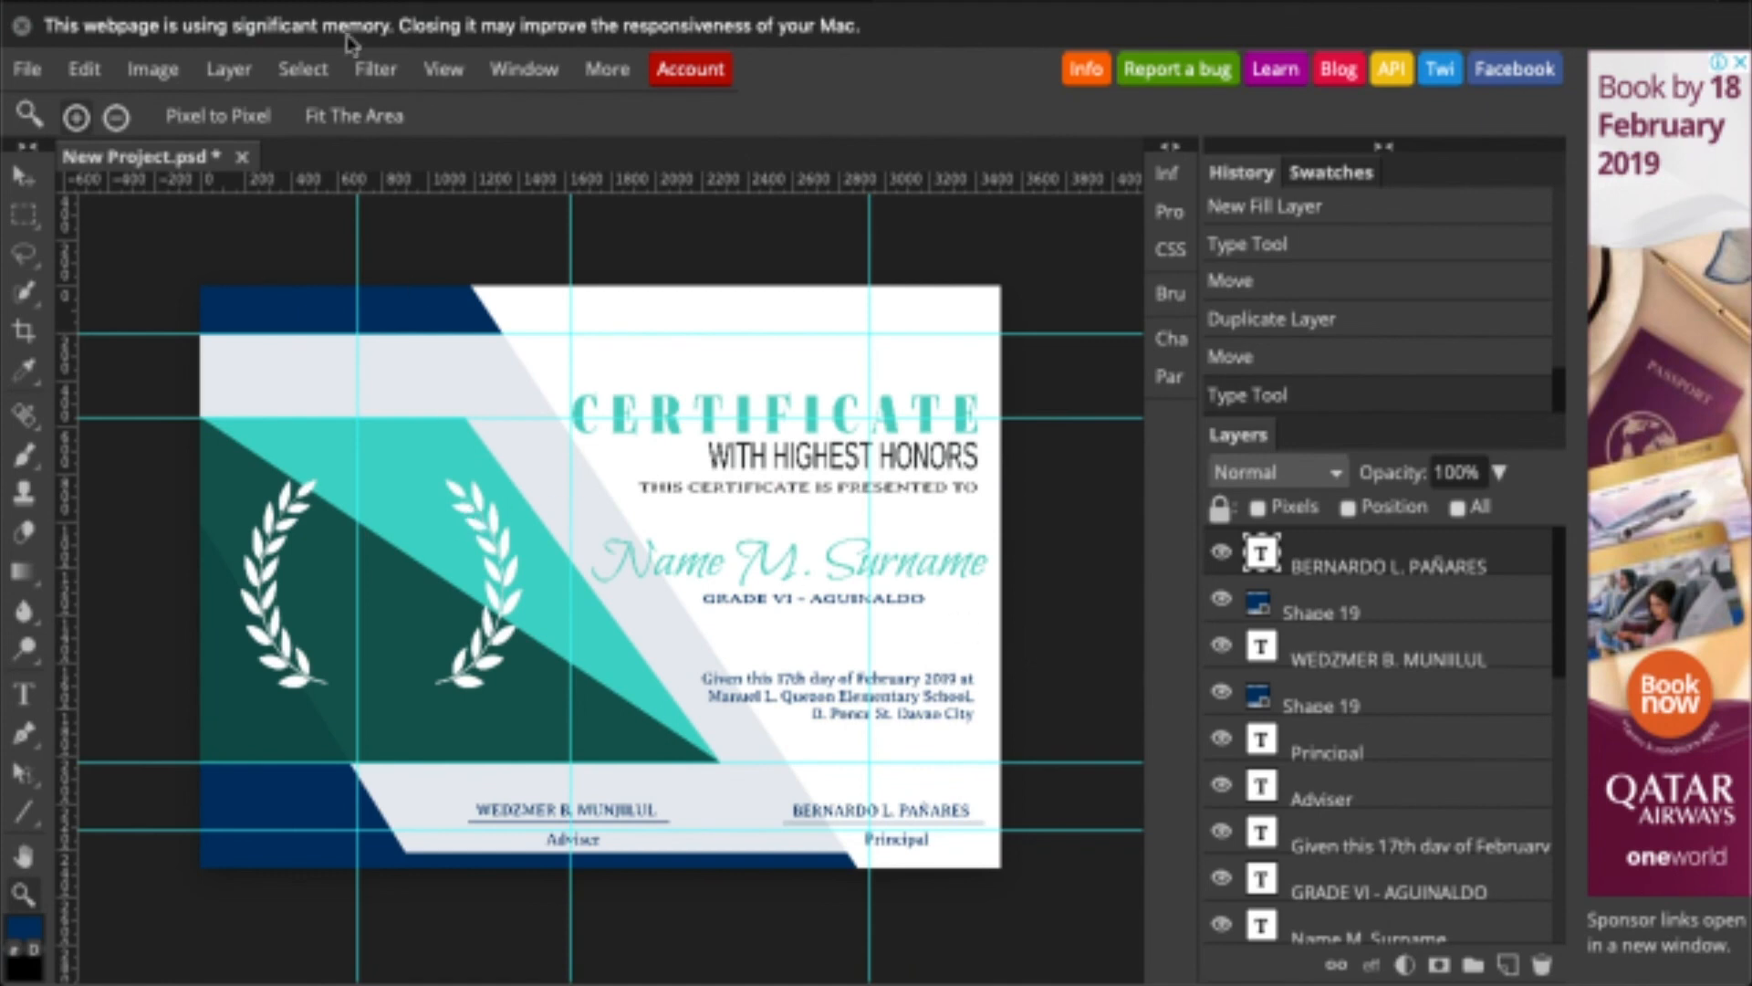
pyautogui.hotkey('ctrl', ';')
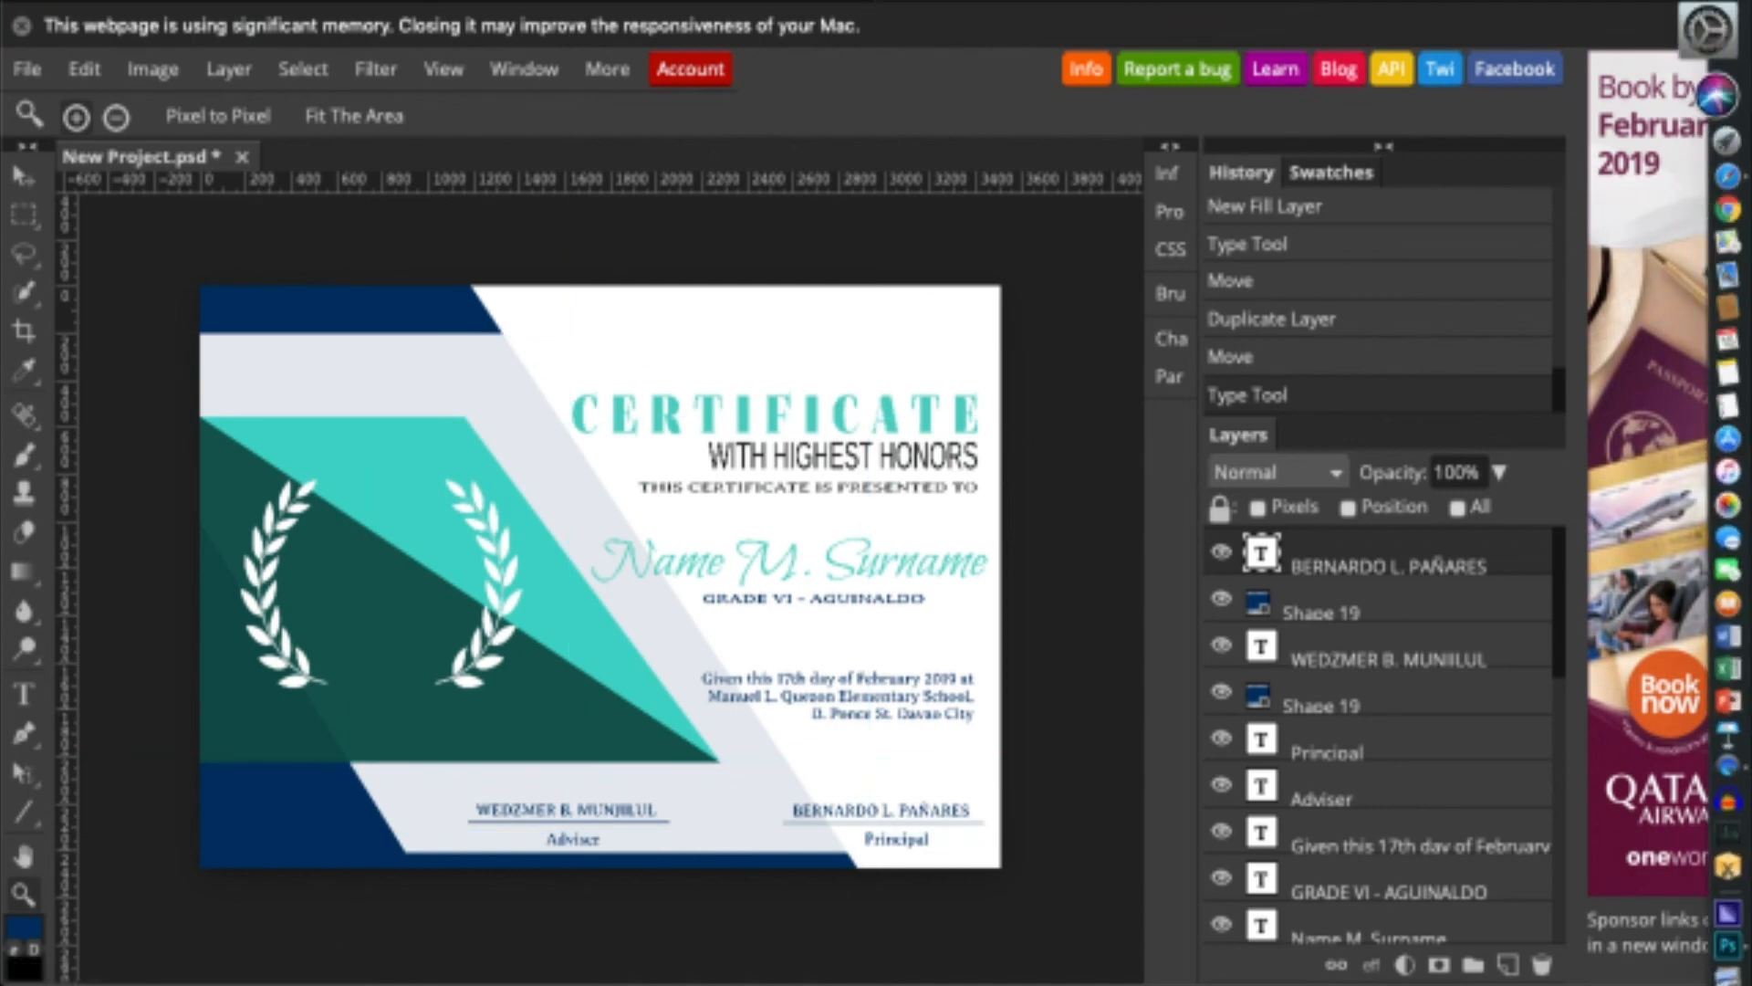
# - Place isf new logo.png from the Desktop at the top centre of the certificate
pyautogui.click(1715, 32)
pyautogui.click(687, 378)
pyautogui.press('space')
pyautogui.press('space')
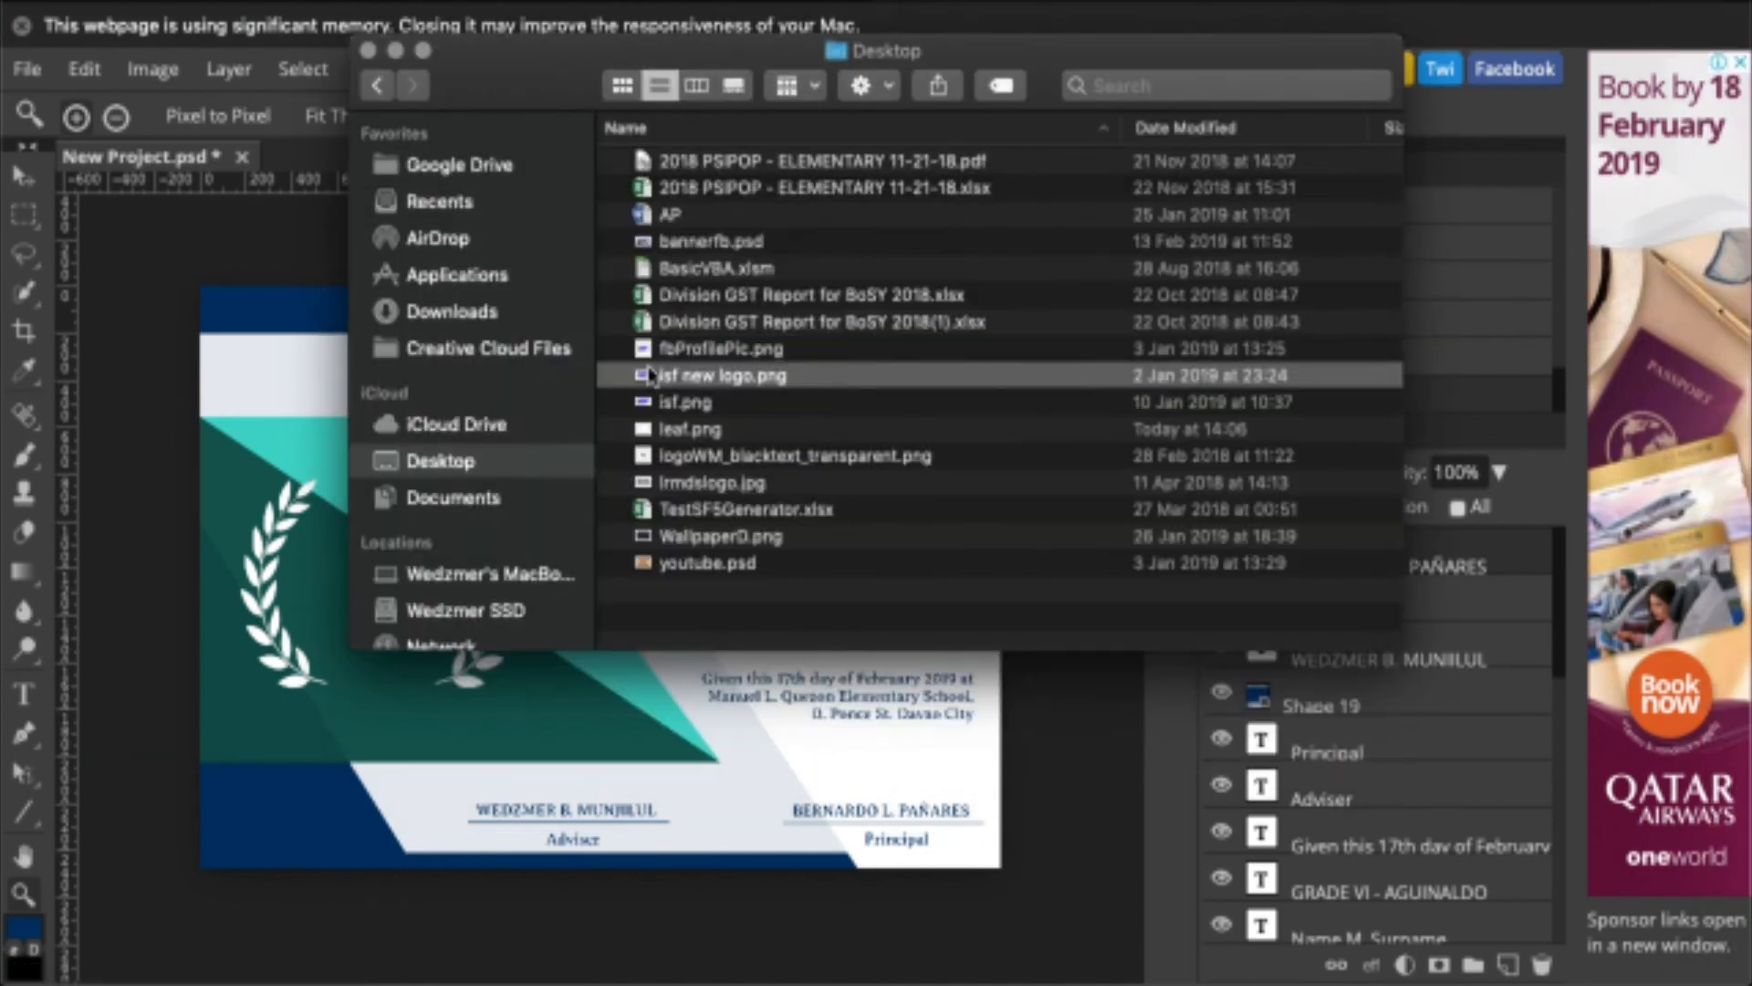
pyautogui.moveTo(675, 377); pyautogui.dragTo(436, 741)
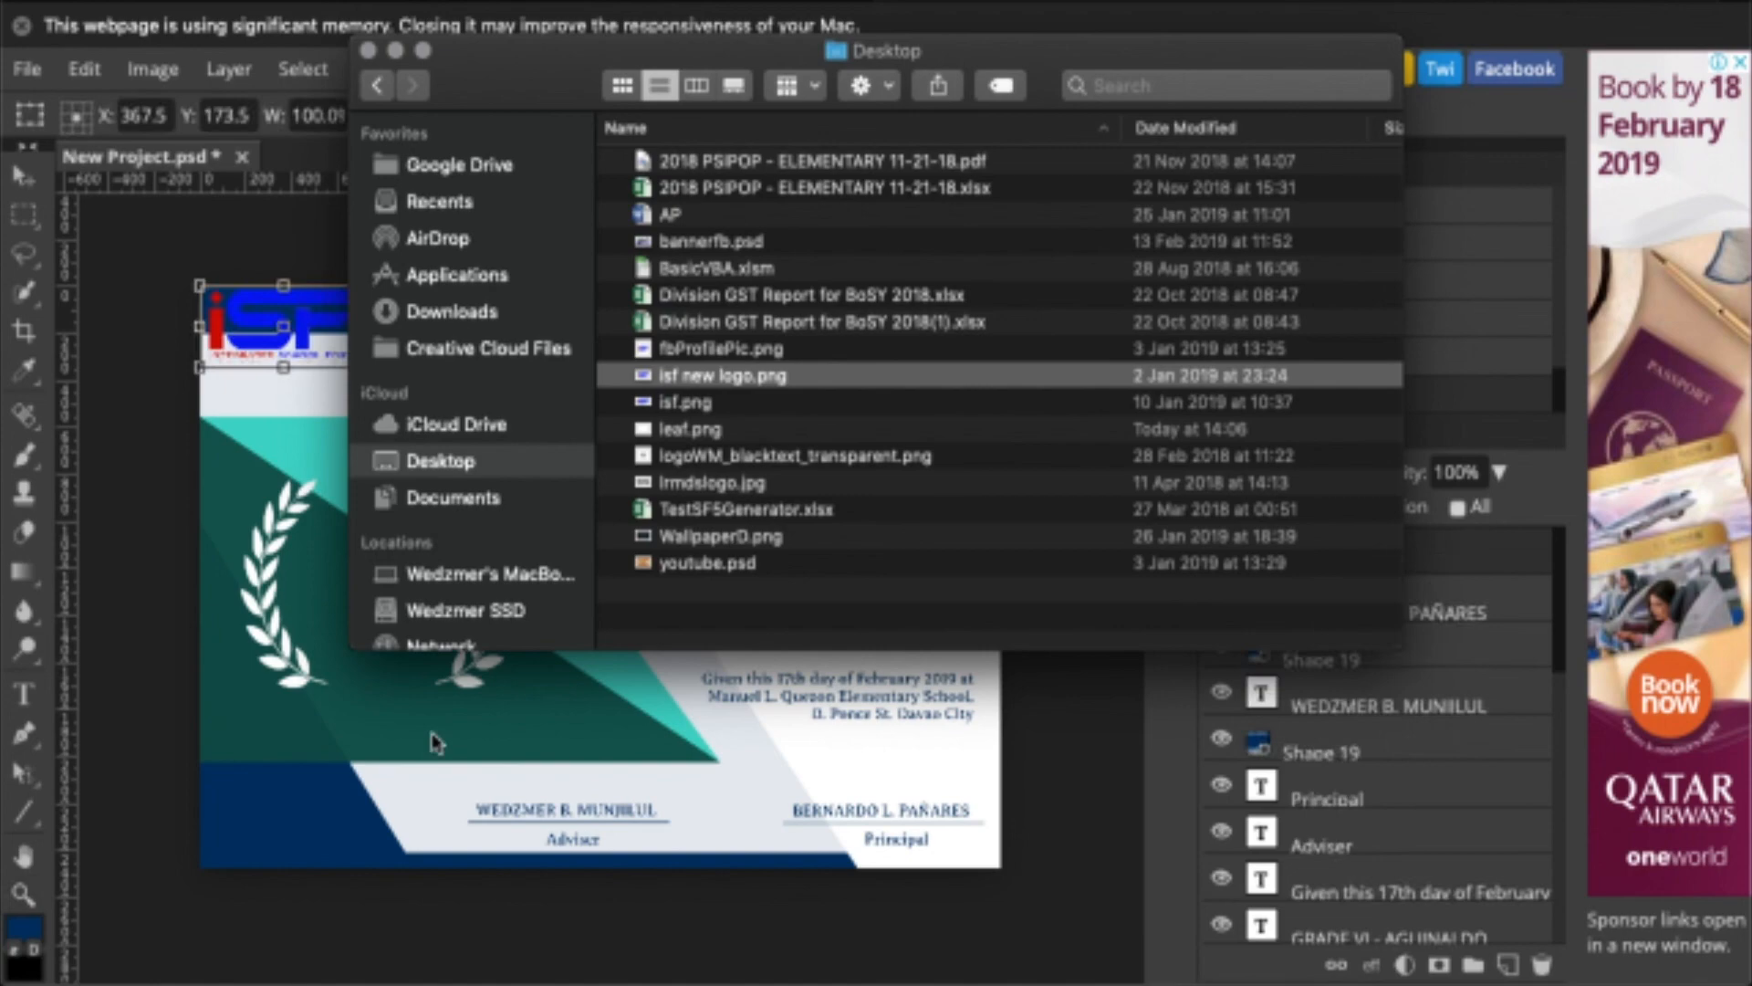
pyautogui.click(301, 283)
pyautogui.moveTo(302, 282); pyautogui.dragTo(766, 296)
pyautogui.press('Return')
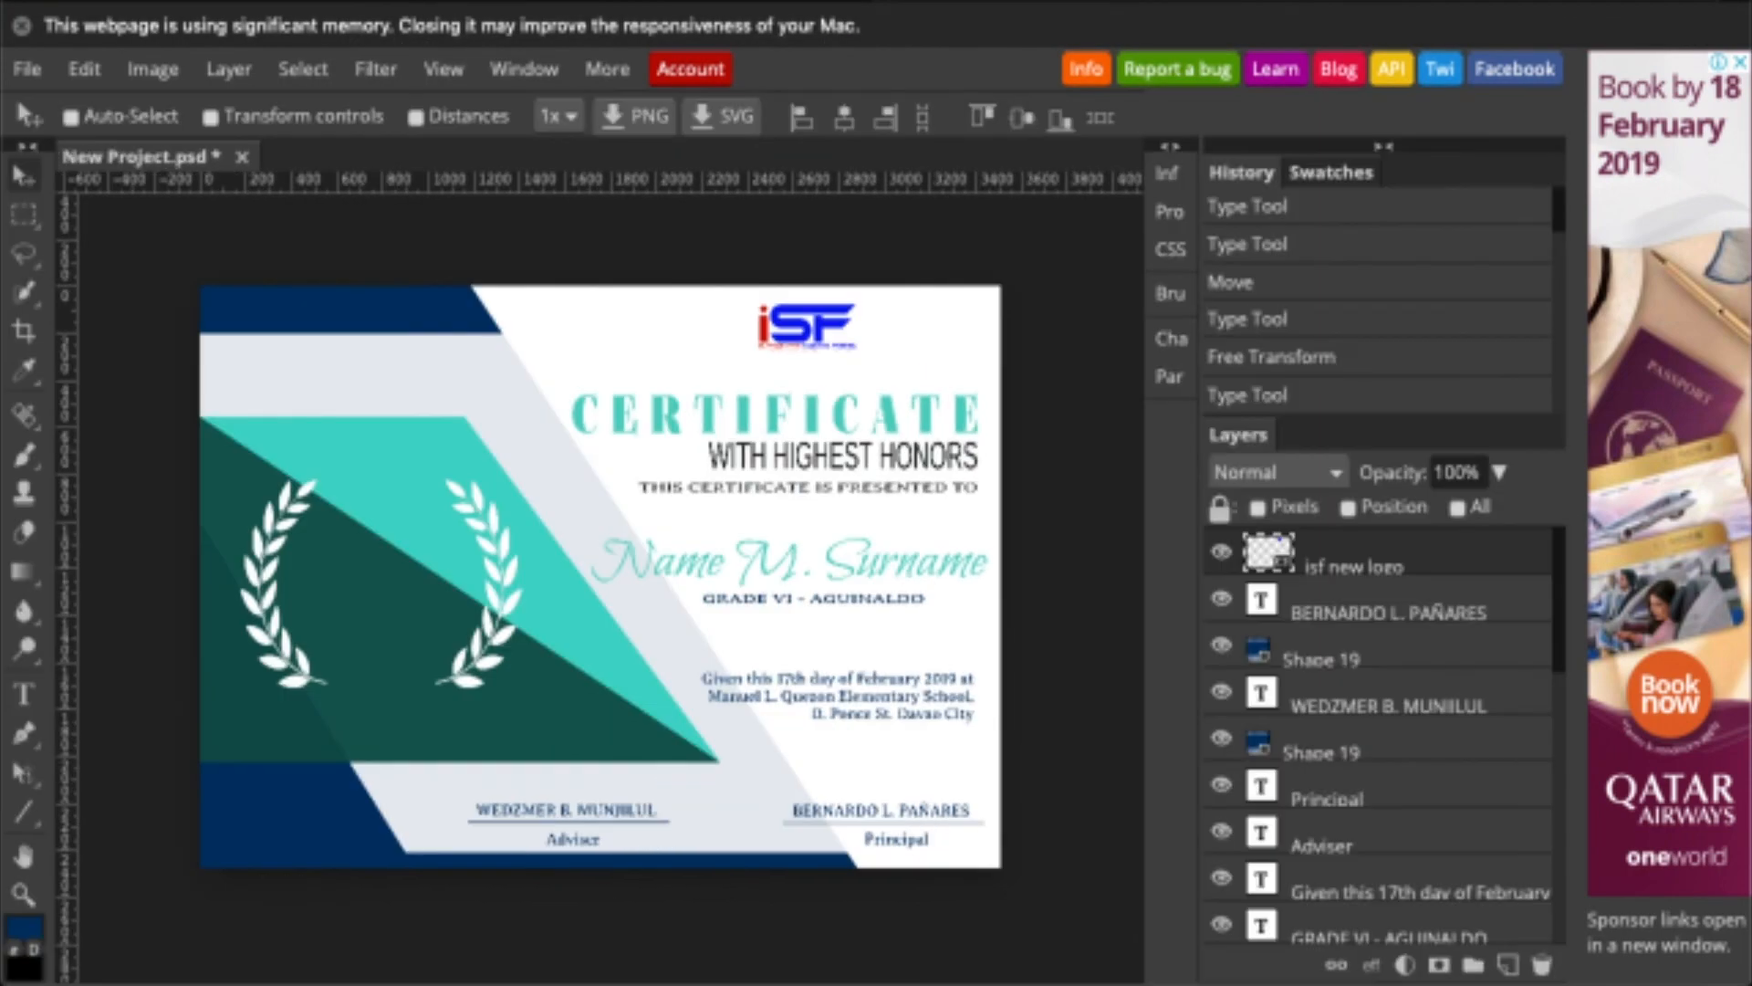
# - Place the WM logo beside the ISF logo at the top, scaled to about 43%
pyautogui.press('super+Tab')
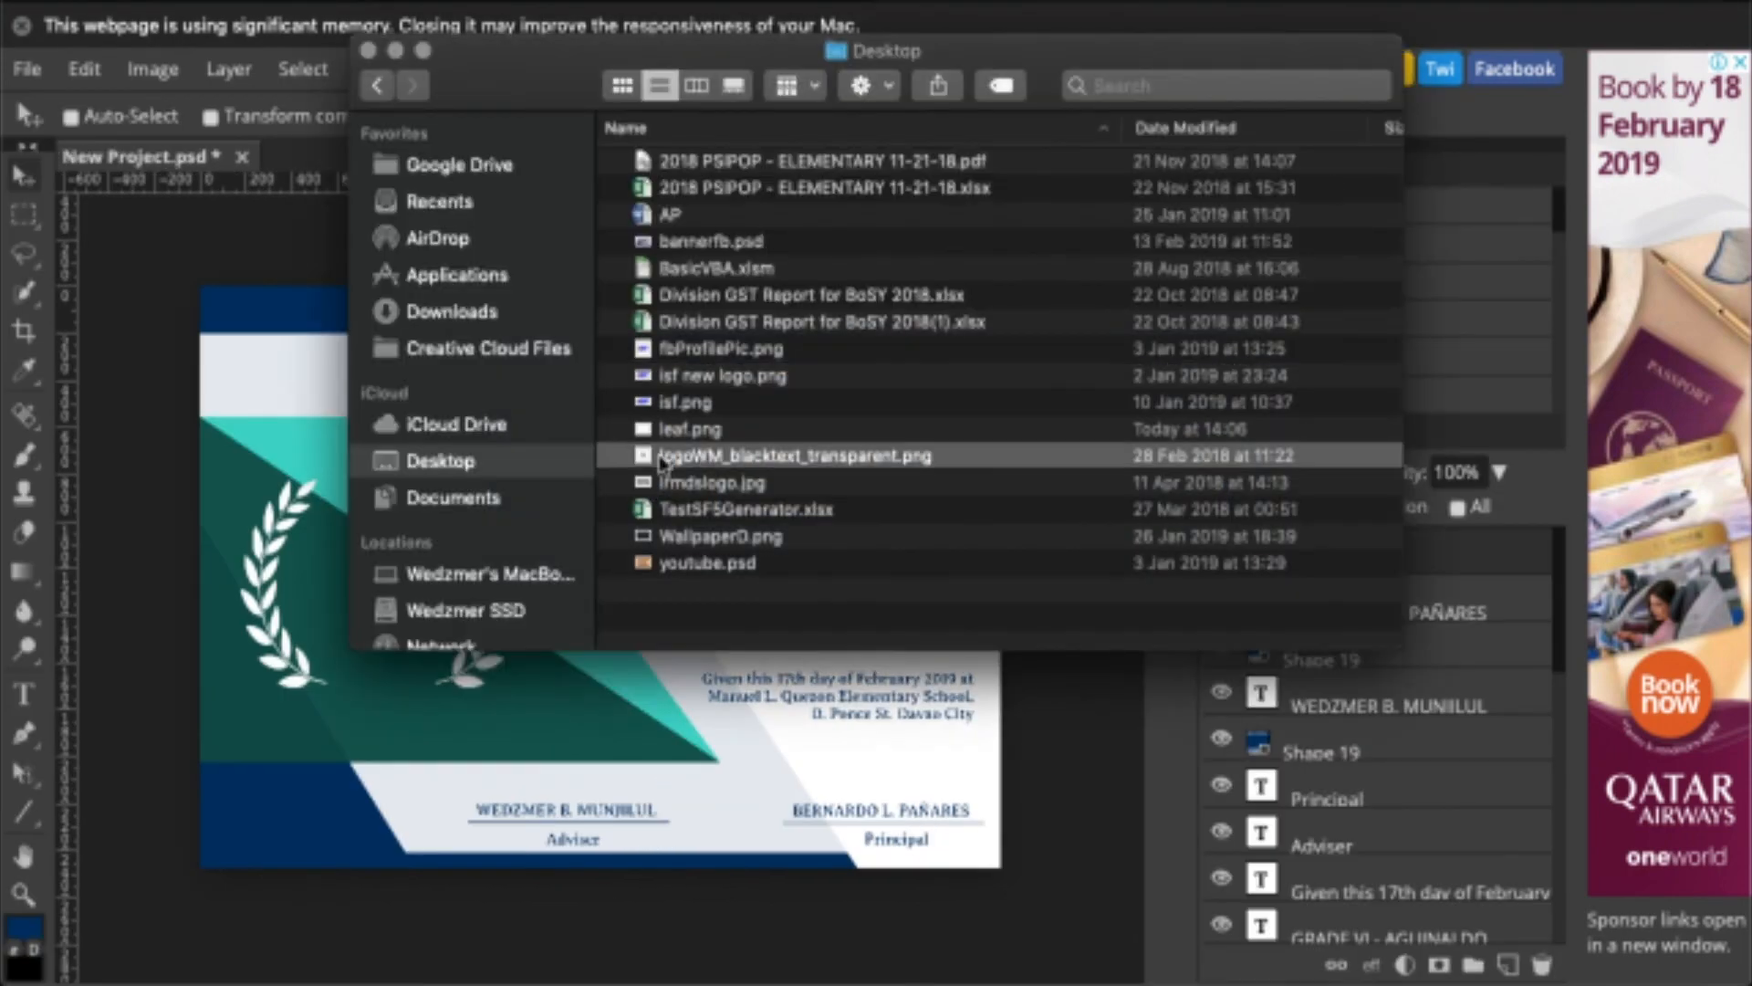
pyautogui.moveTo(660, 456); pyautogui.dragTo(283, 390)
pyautogui.click(256, 237)
pyautogui.moveTo(370, 461); pyautogui.dragTo(880, 420)
pyautogui.moveTo(1052, 597); pyautogui.dragTo(857, 395)
pyautogui.moveTo(780, 320); pyautogui.dragTo(937, 341)
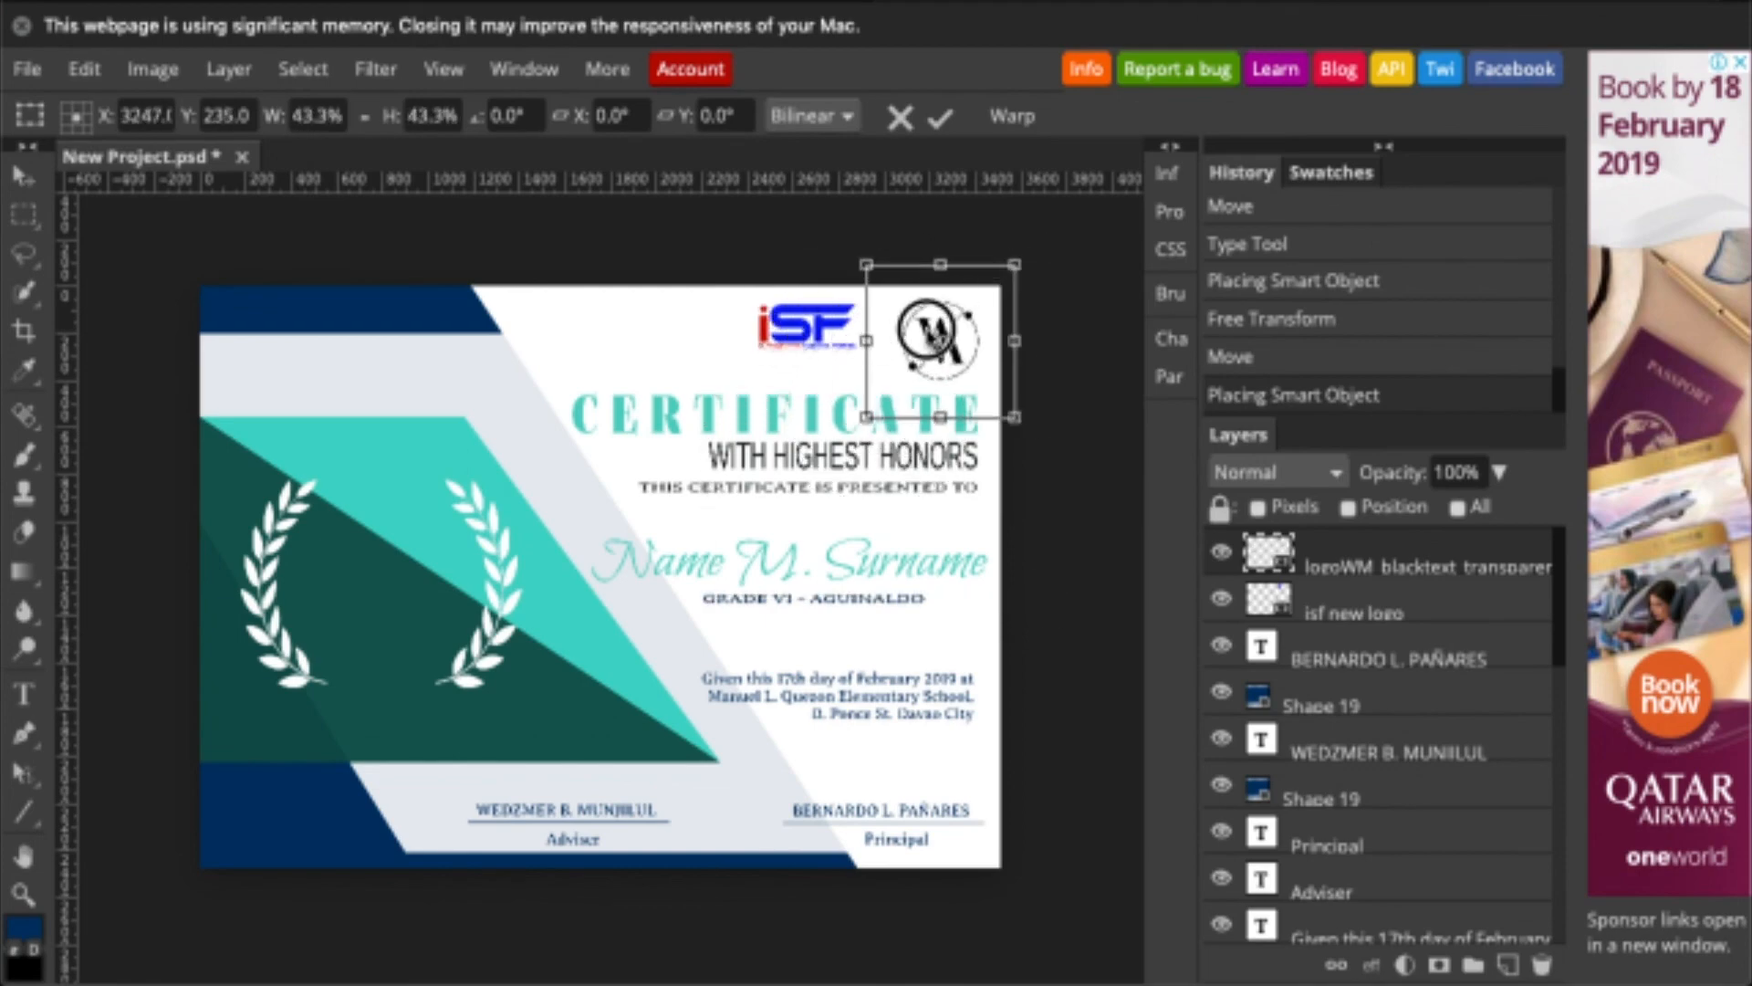
pyautogui.moveTo(1014, 417); pyautogui.dragTo(982, 364)
pyautogui.press('Return')
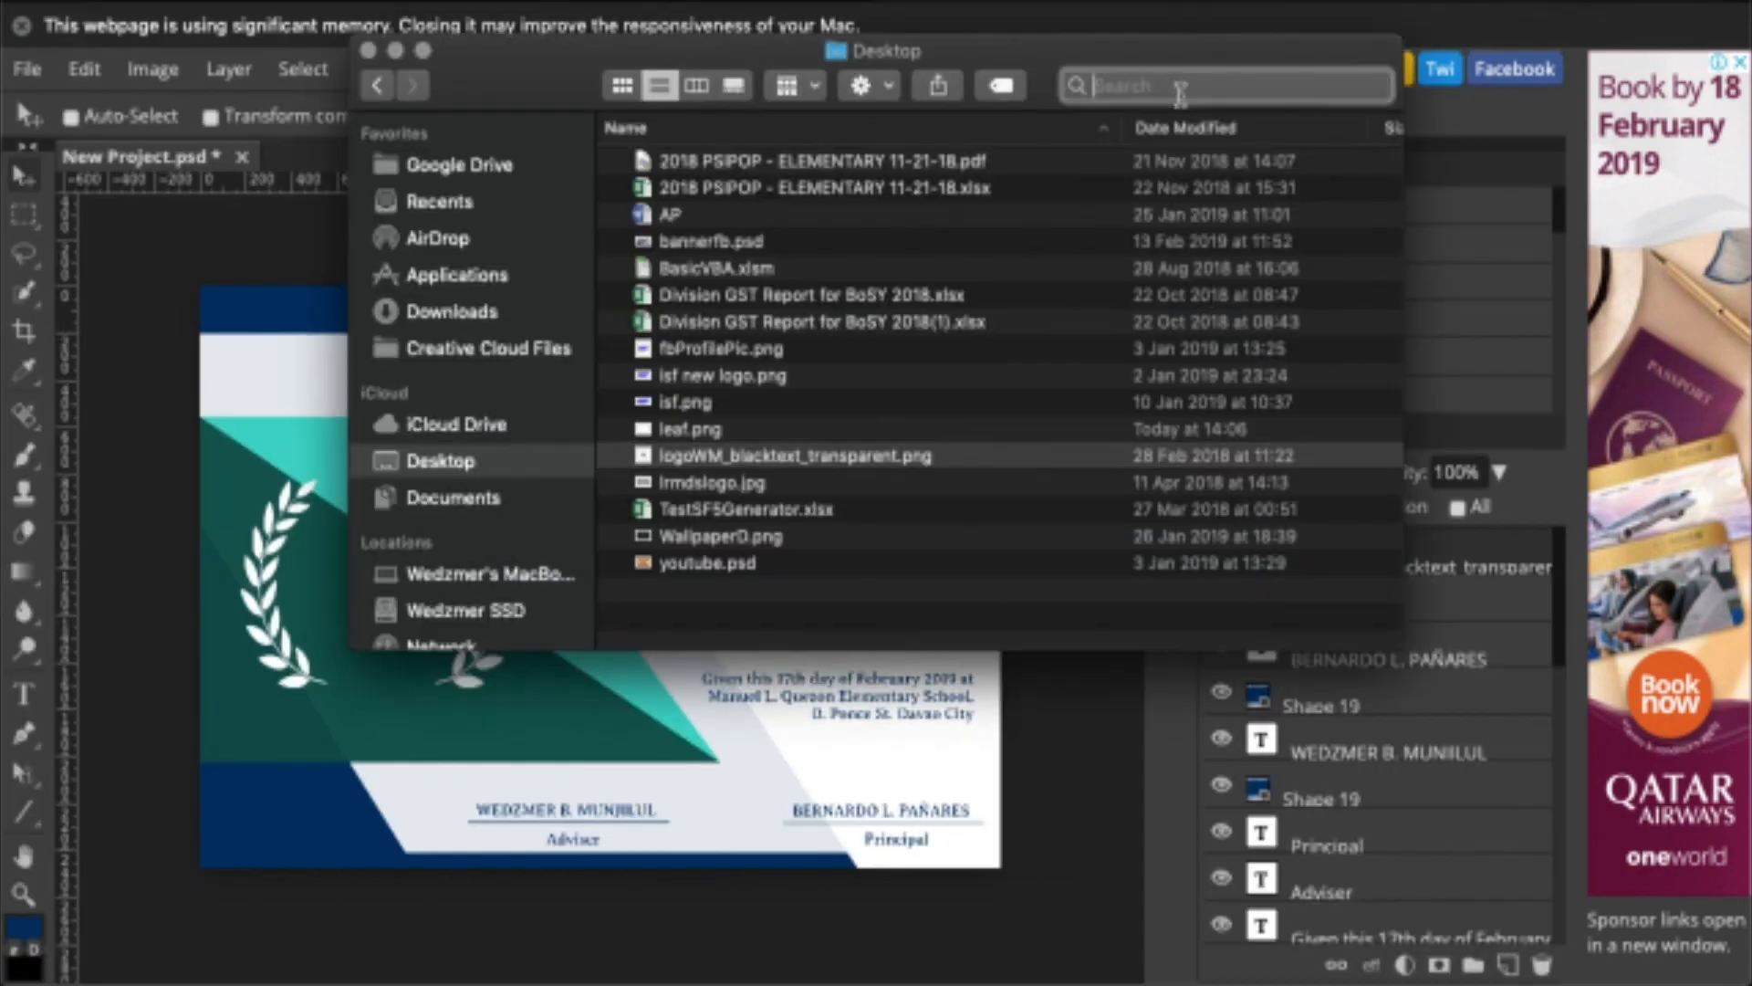
# - Place DepEd Logo.png, enlarge it, and centre it between the laurels
pyautogui.write('LOGO')
pyautogui.click(1345, 180)
pyautogui.scroll(-2, 999, 410)
pyautogui.click(677, 456)
pyautogui.moveTo(691, 481); pyautogui.dragTo(273, 384)
pyautogui.click(232, 316)
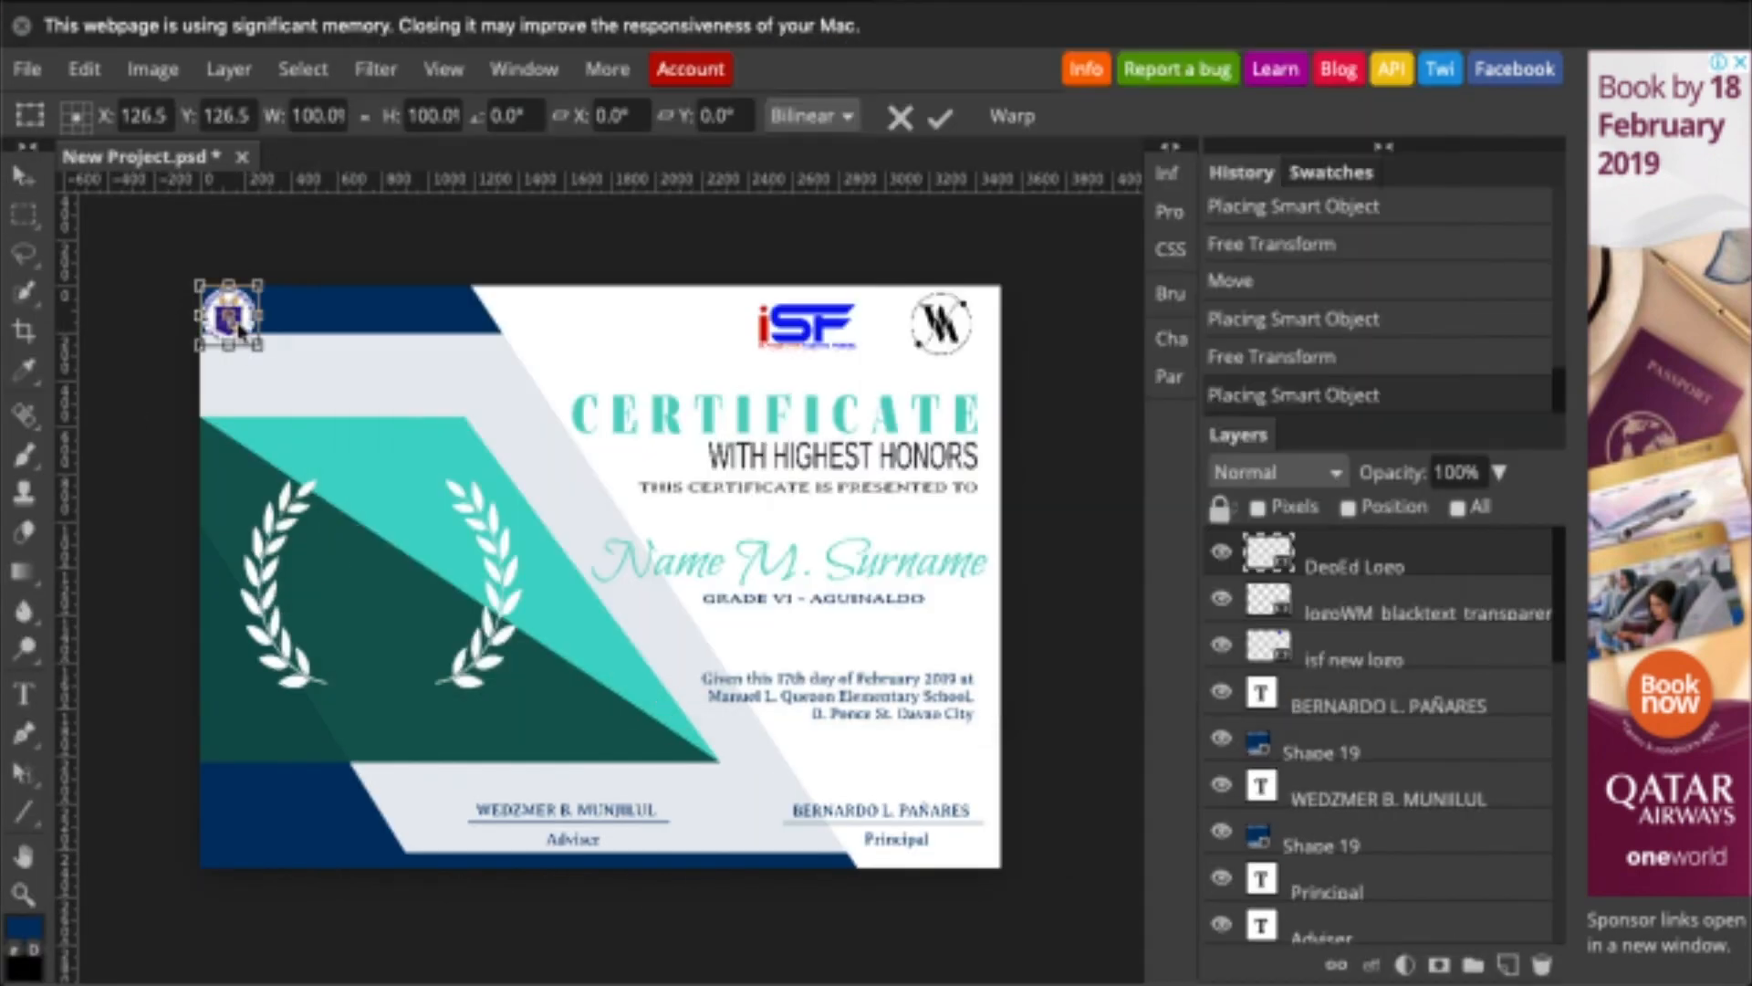
pyautogui.moveTo(232, 315); pyautogui.dragTo(356, 522)
pyautogui.moveTo(382, 551); pyautogui.dragTo(501, 674)
pyautogui.moveTo(412, 584); pyautogui.dragTo(385, 576)
pyautogui.press('Return')
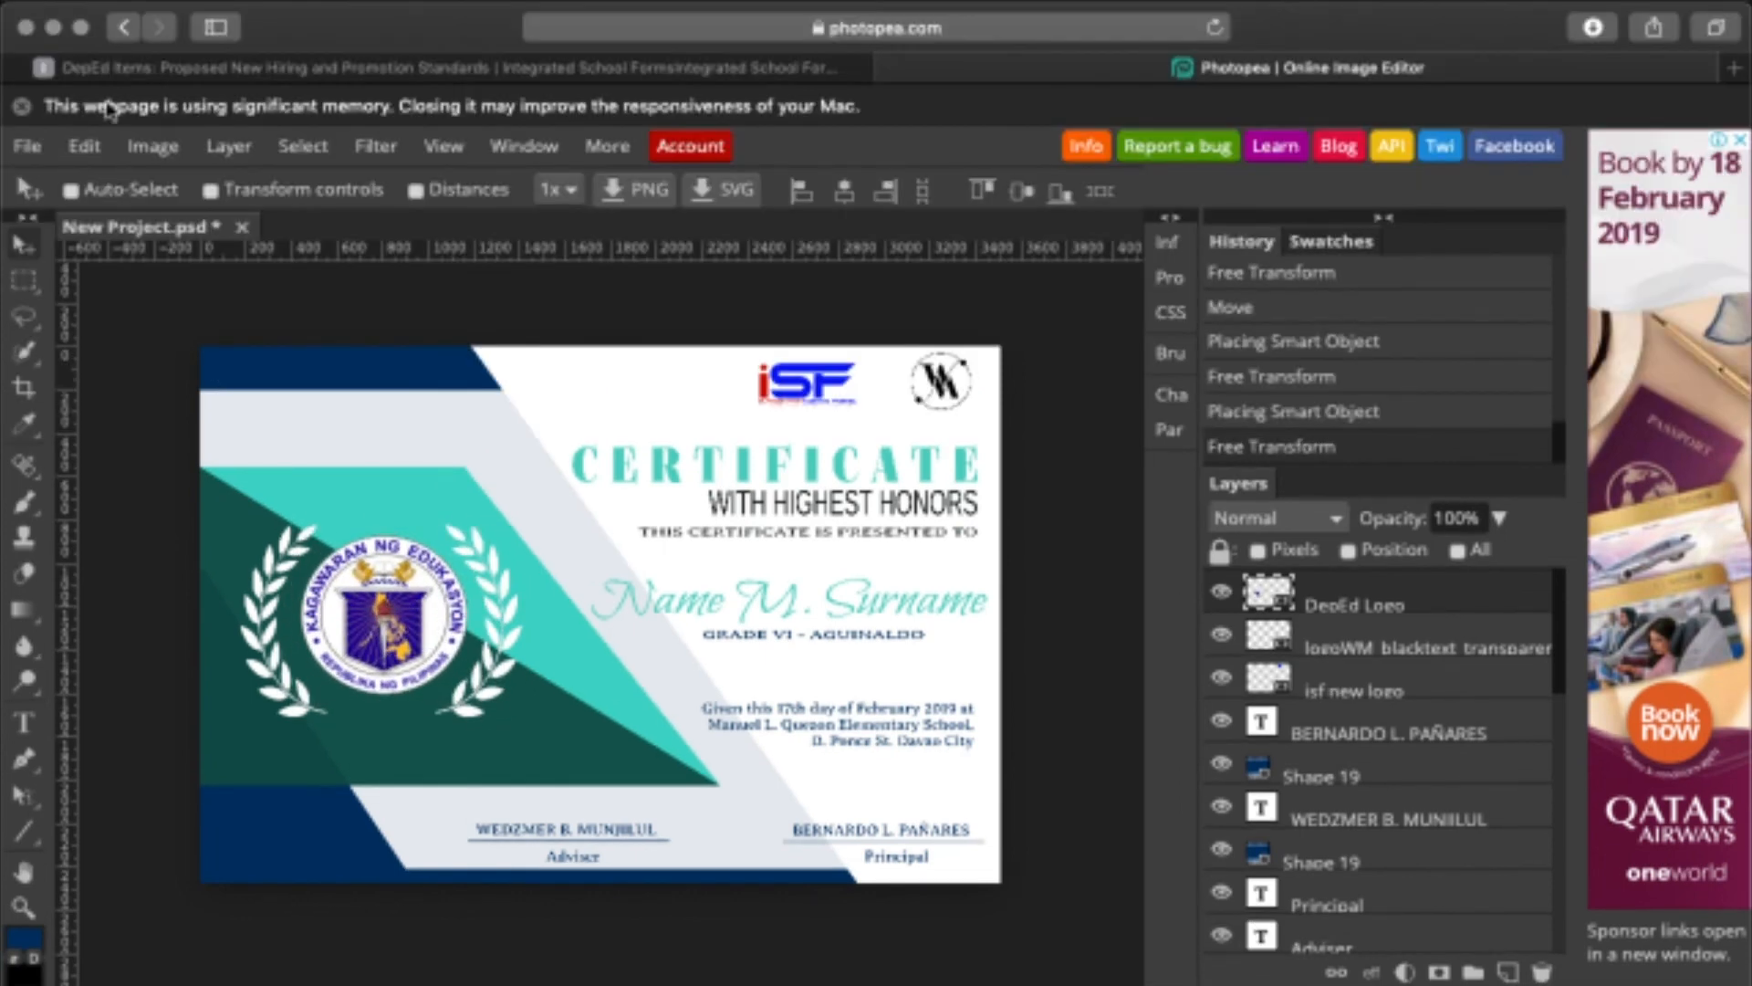
# - Export the certificate as PNG via File > Export As and open New Project.png in Preview
pyautogui.click(28, 146)
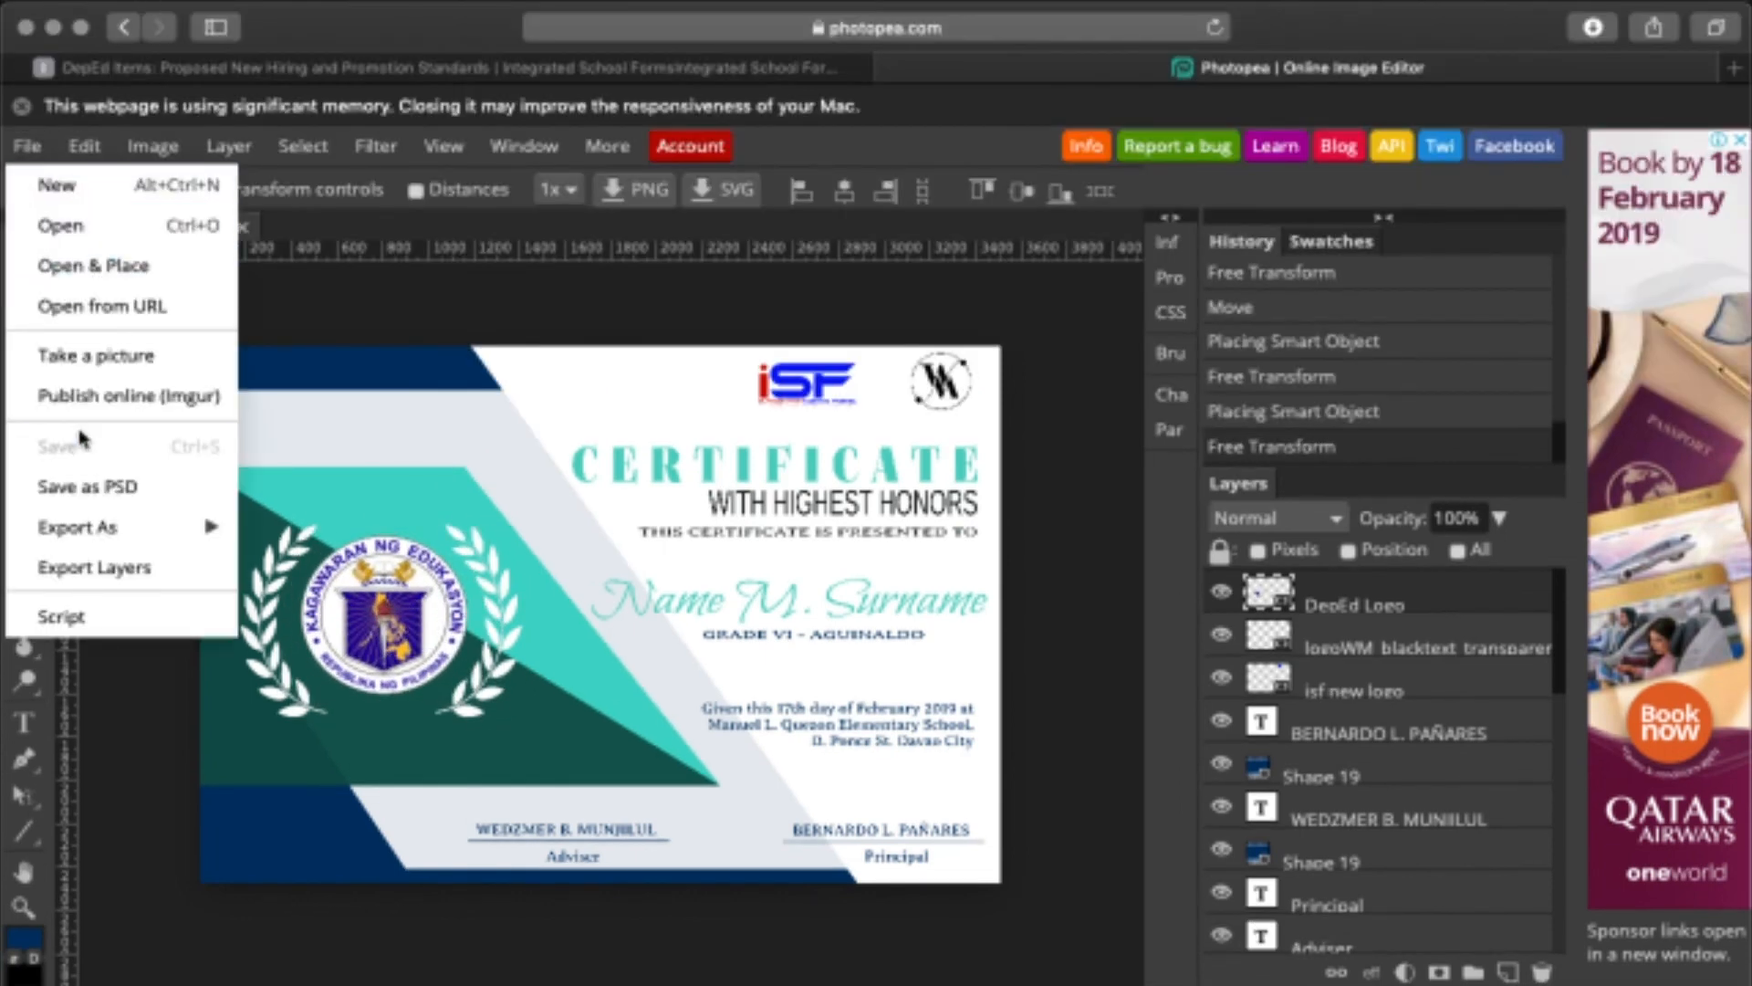
pyautogui.moveTo(91, 530)
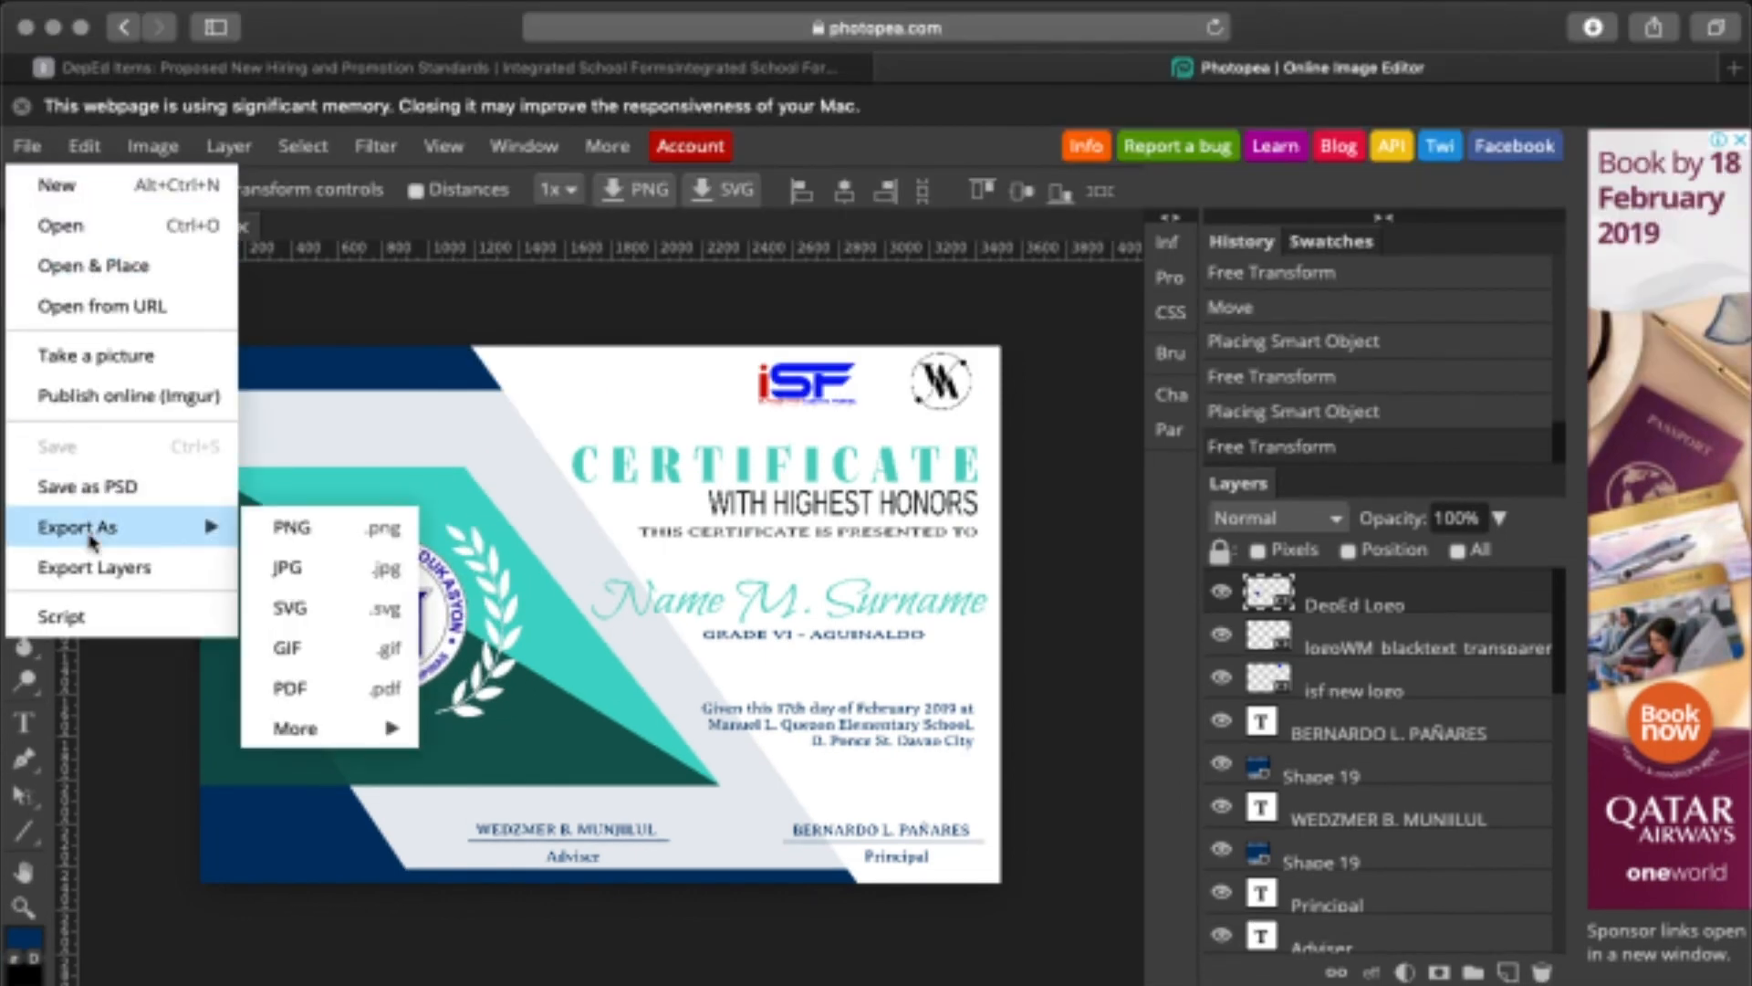
pyautogui.click(326, 545)
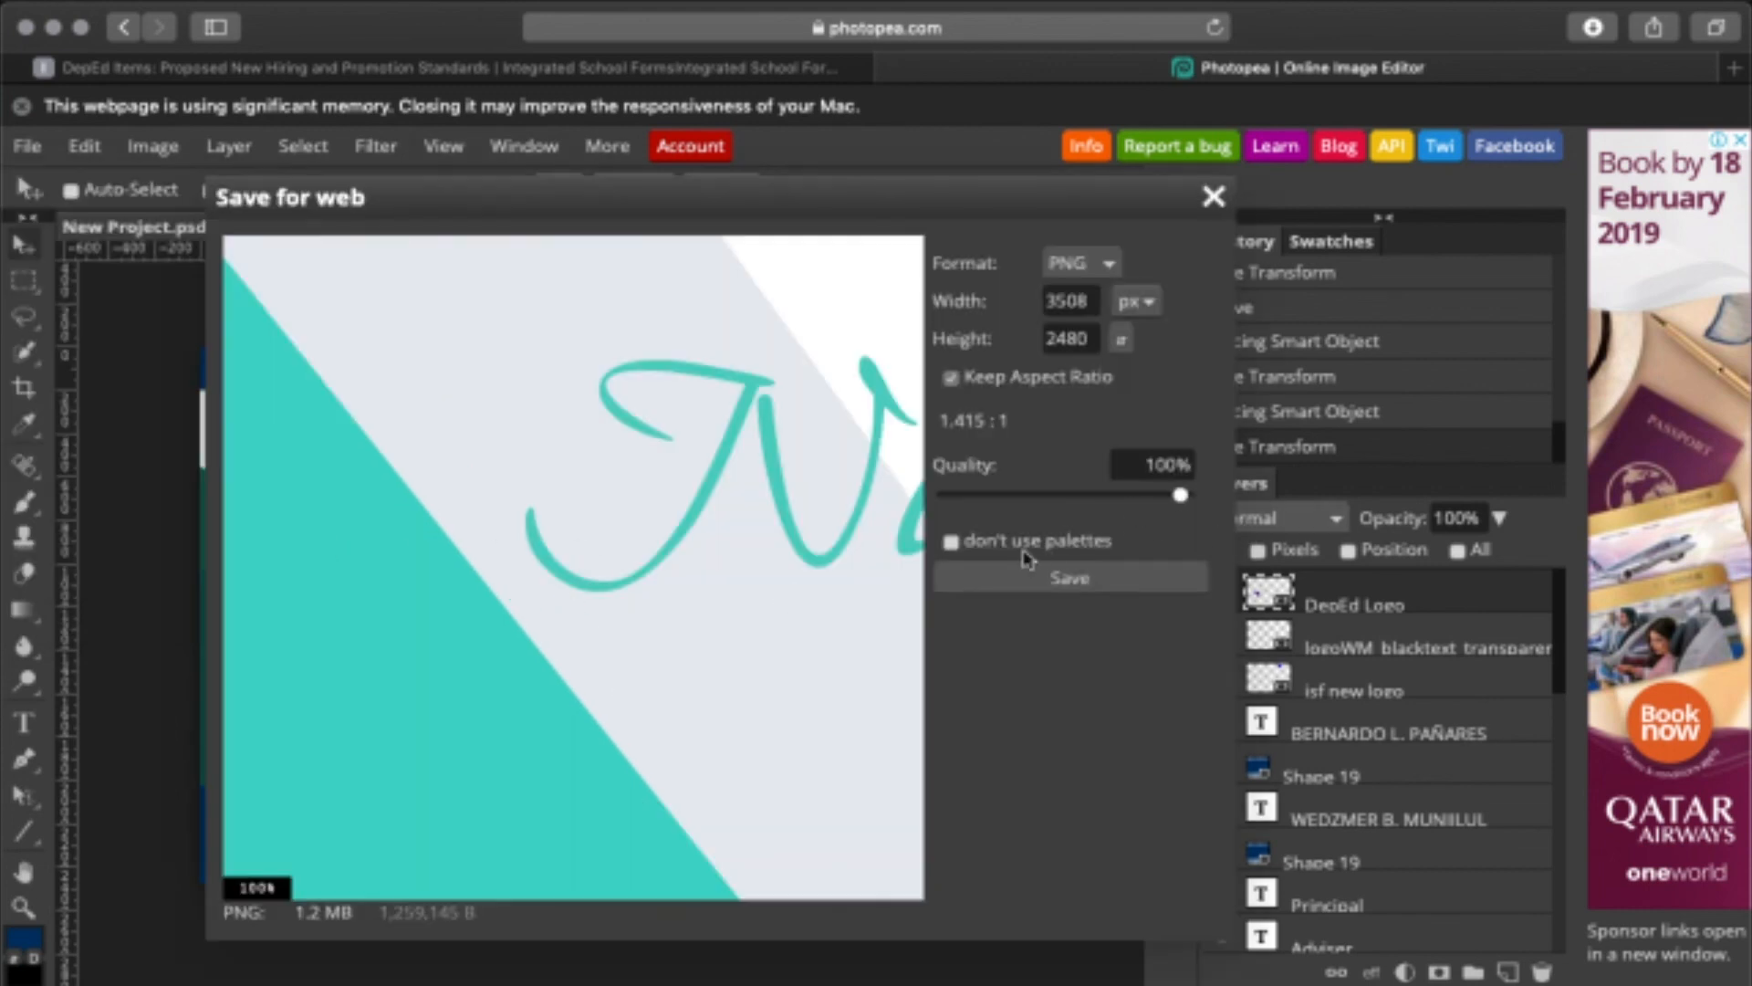
pyautogui.moveTo(1032, 216); pyautogui.dragTo(953, 197)
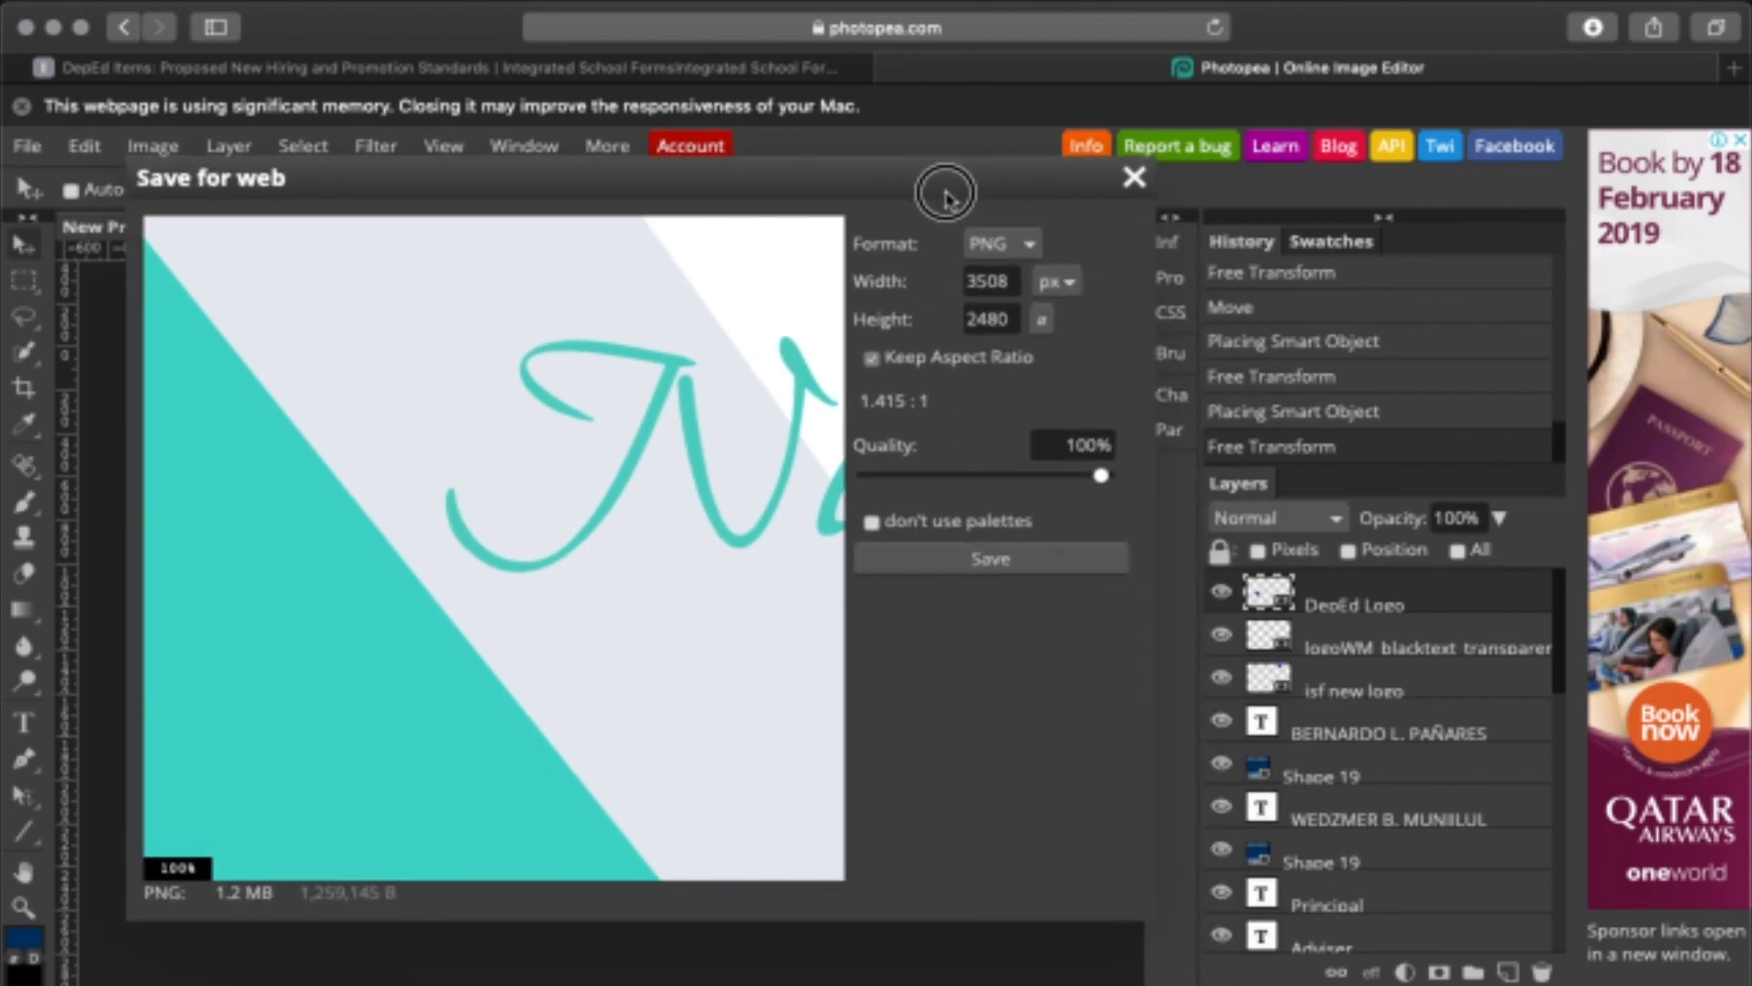
pyautogui.click(977, 573)
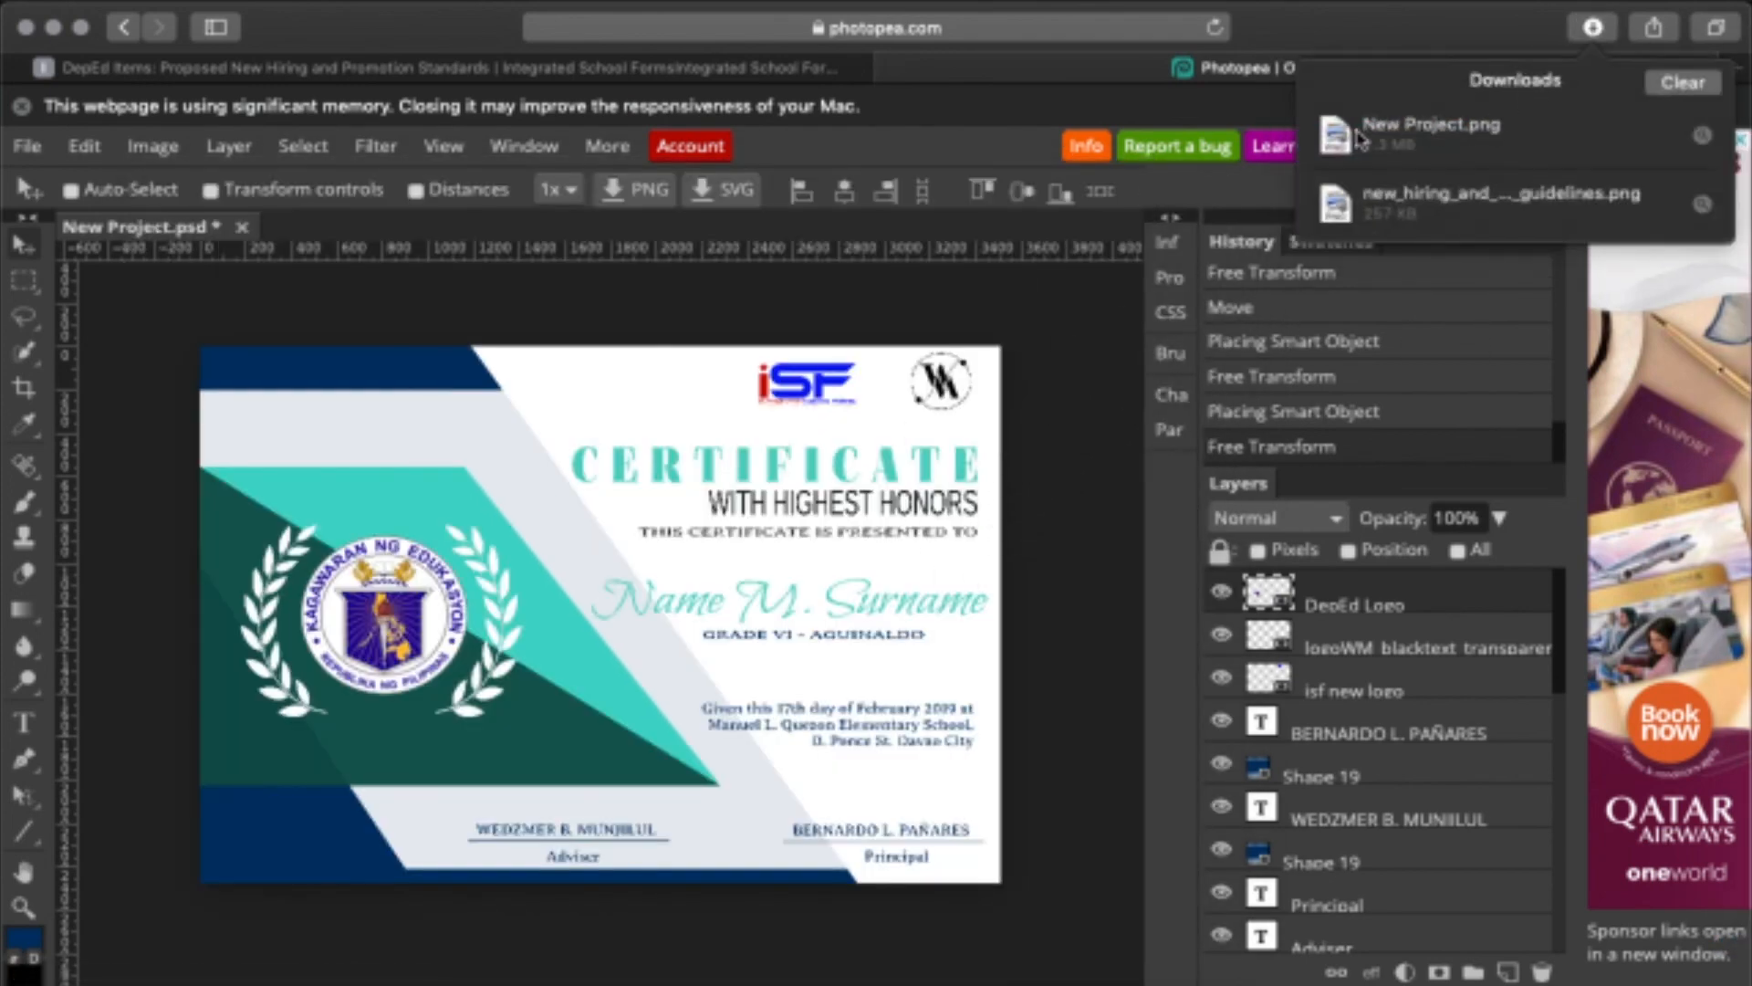
pyautogui.doubleClick(1345, 144)
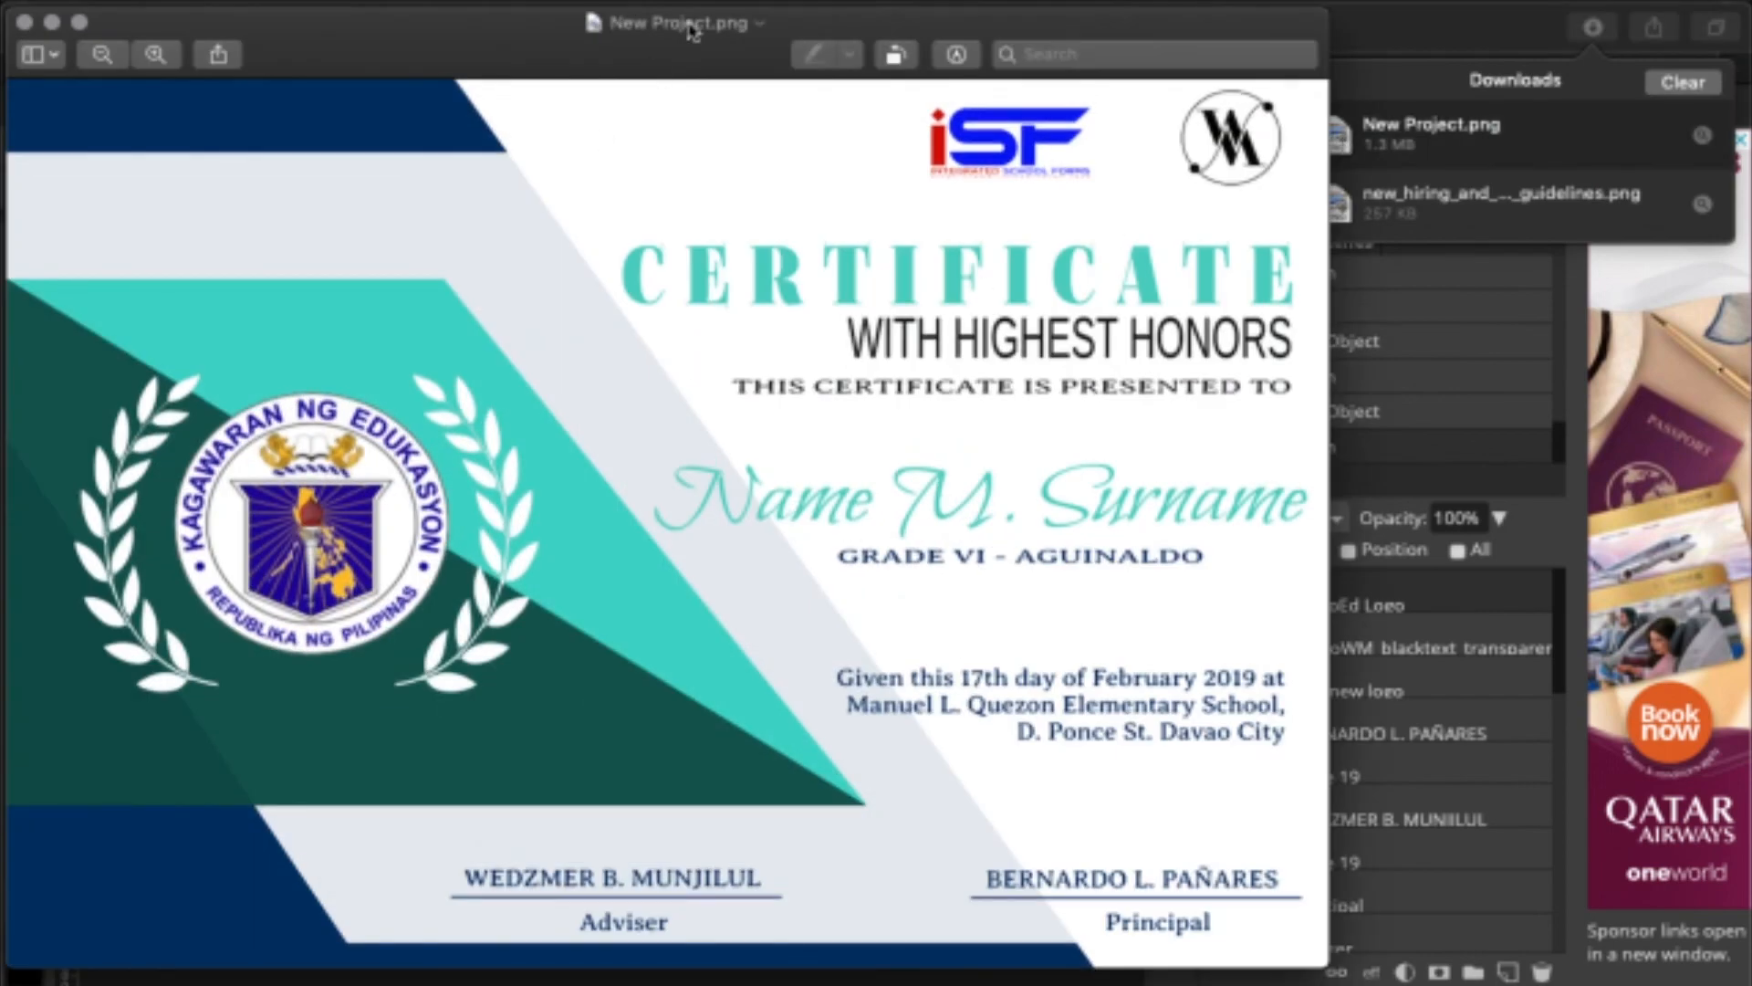
pyautogui.moveTo(621, 23); pyautogui.dragTo(862, 36)
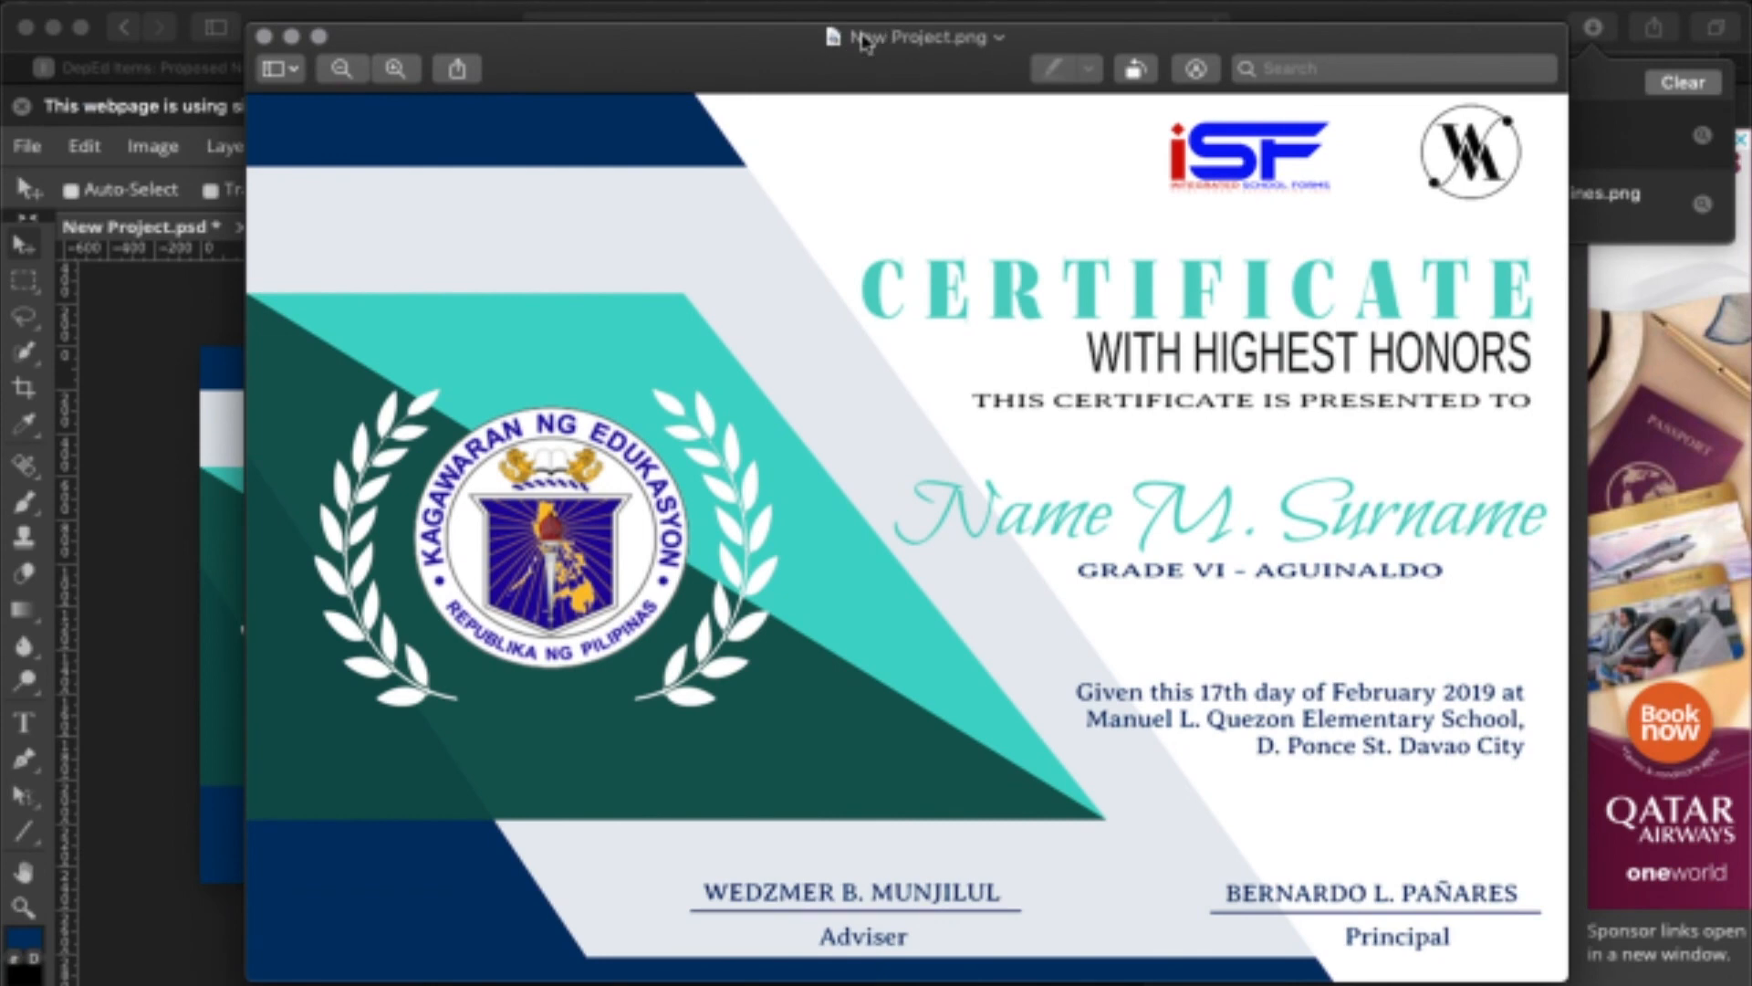